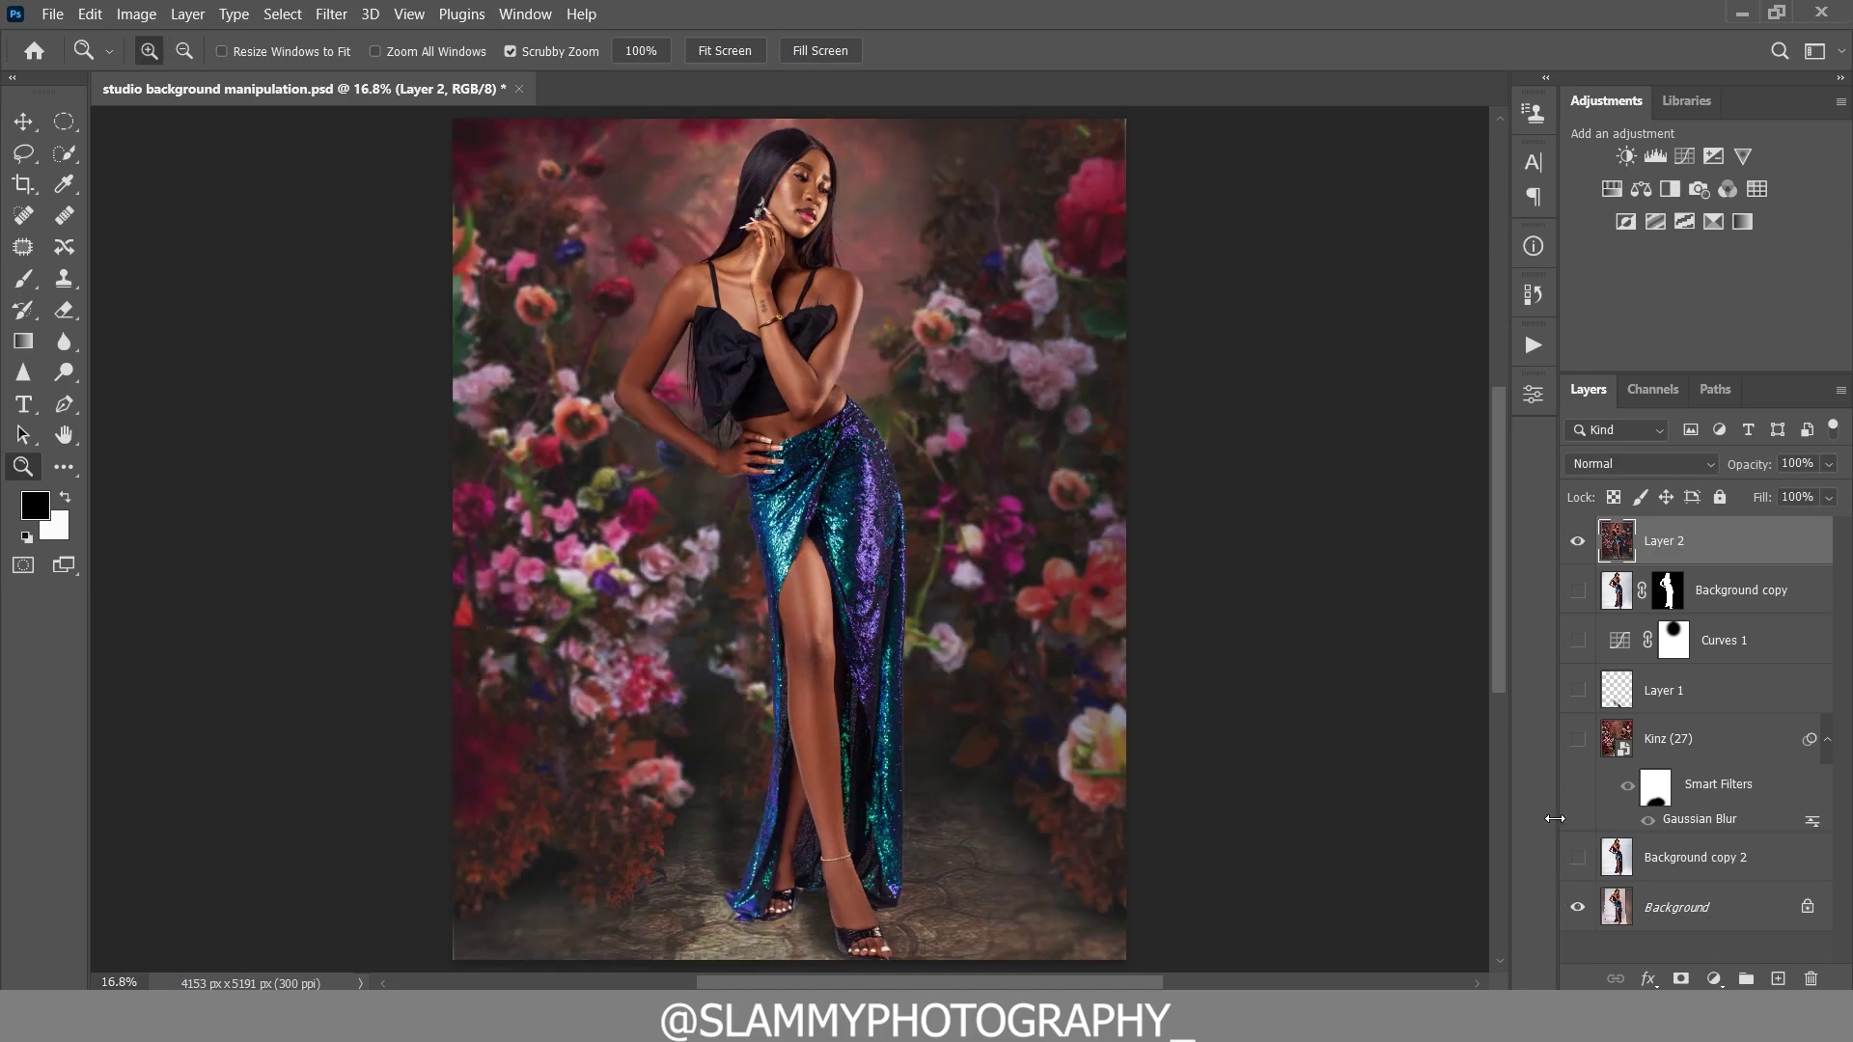
- Compare the finished composite with the original photo by isolating the Background layer and restoring all the layers
{"action": "left_click_drag", "start_coordinate": [1577, 739], "coordinate": [1577, 633]}
{"action": "left_click", "coordinate": [1579, 909], "text": "alt"}
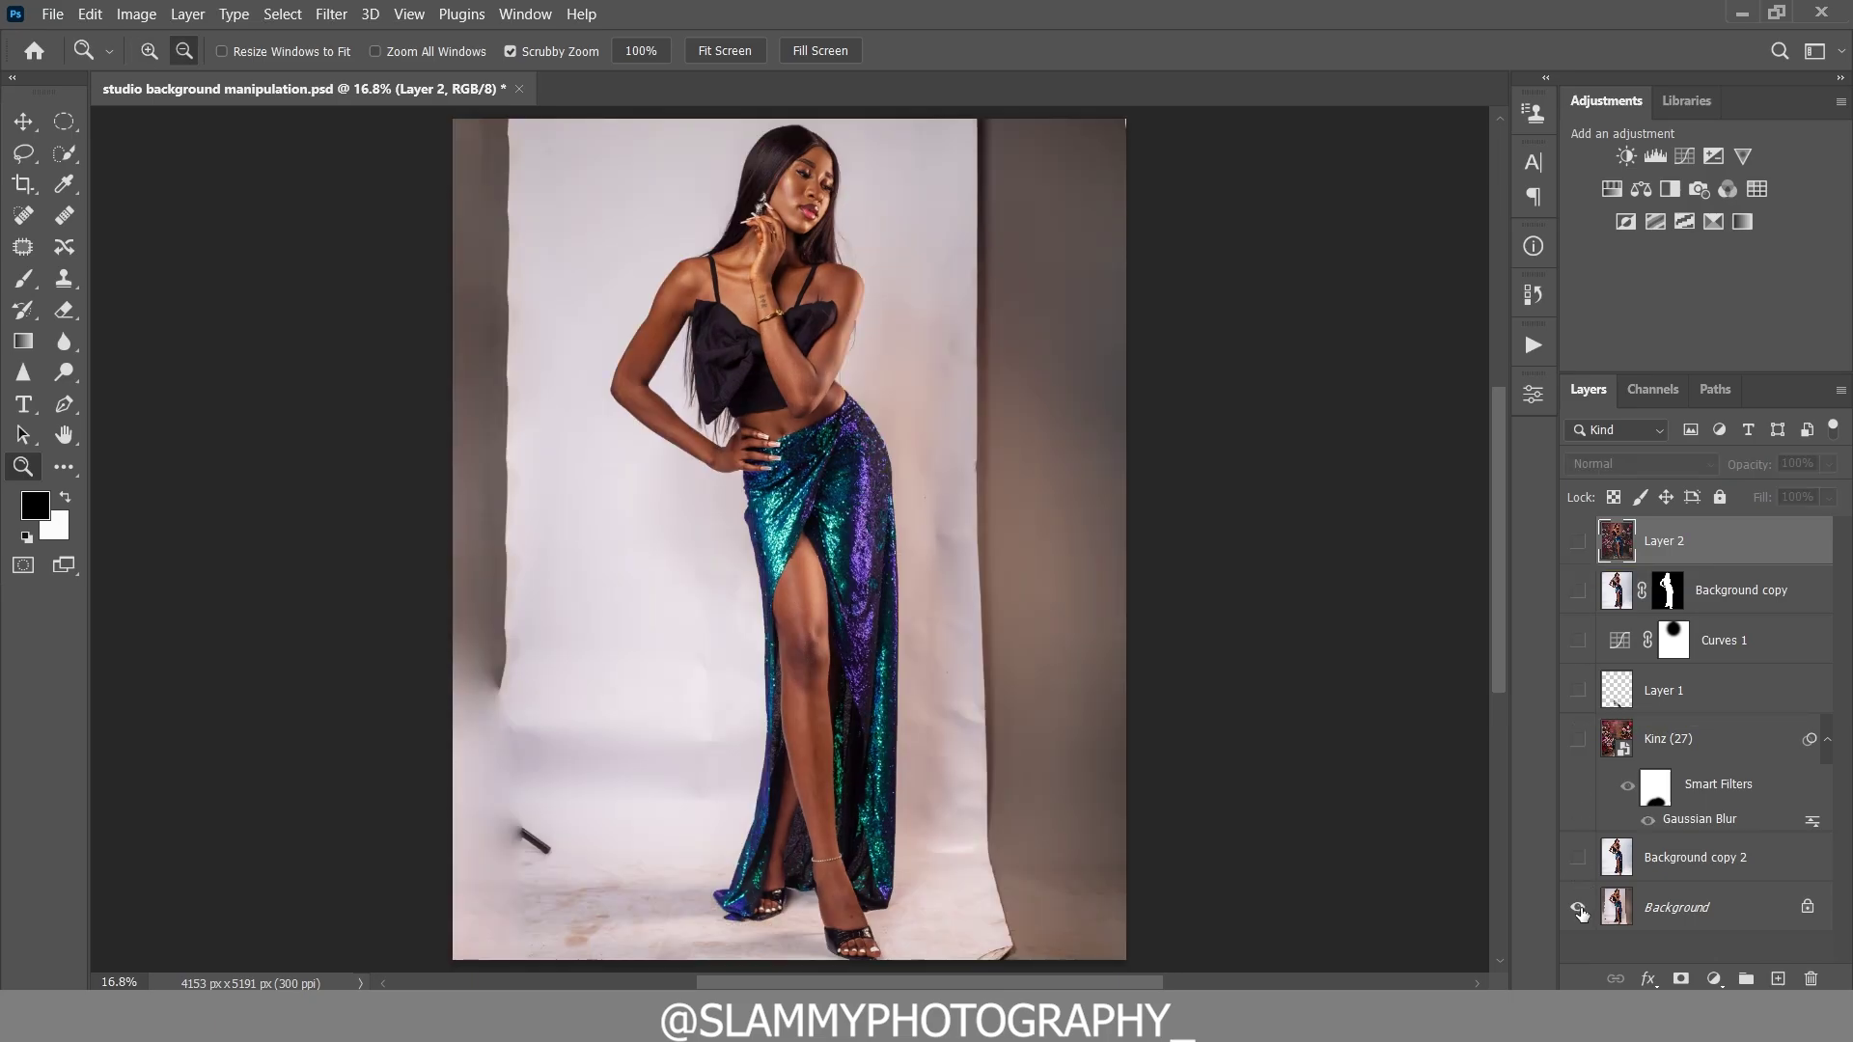
{"action": "left_click", "coordinate": [1579, 910], "text": "alt"}
- Delete every layer above the Background so only the original studio photo remains
{"action": "key", "text": "ctrl+alt+a"}
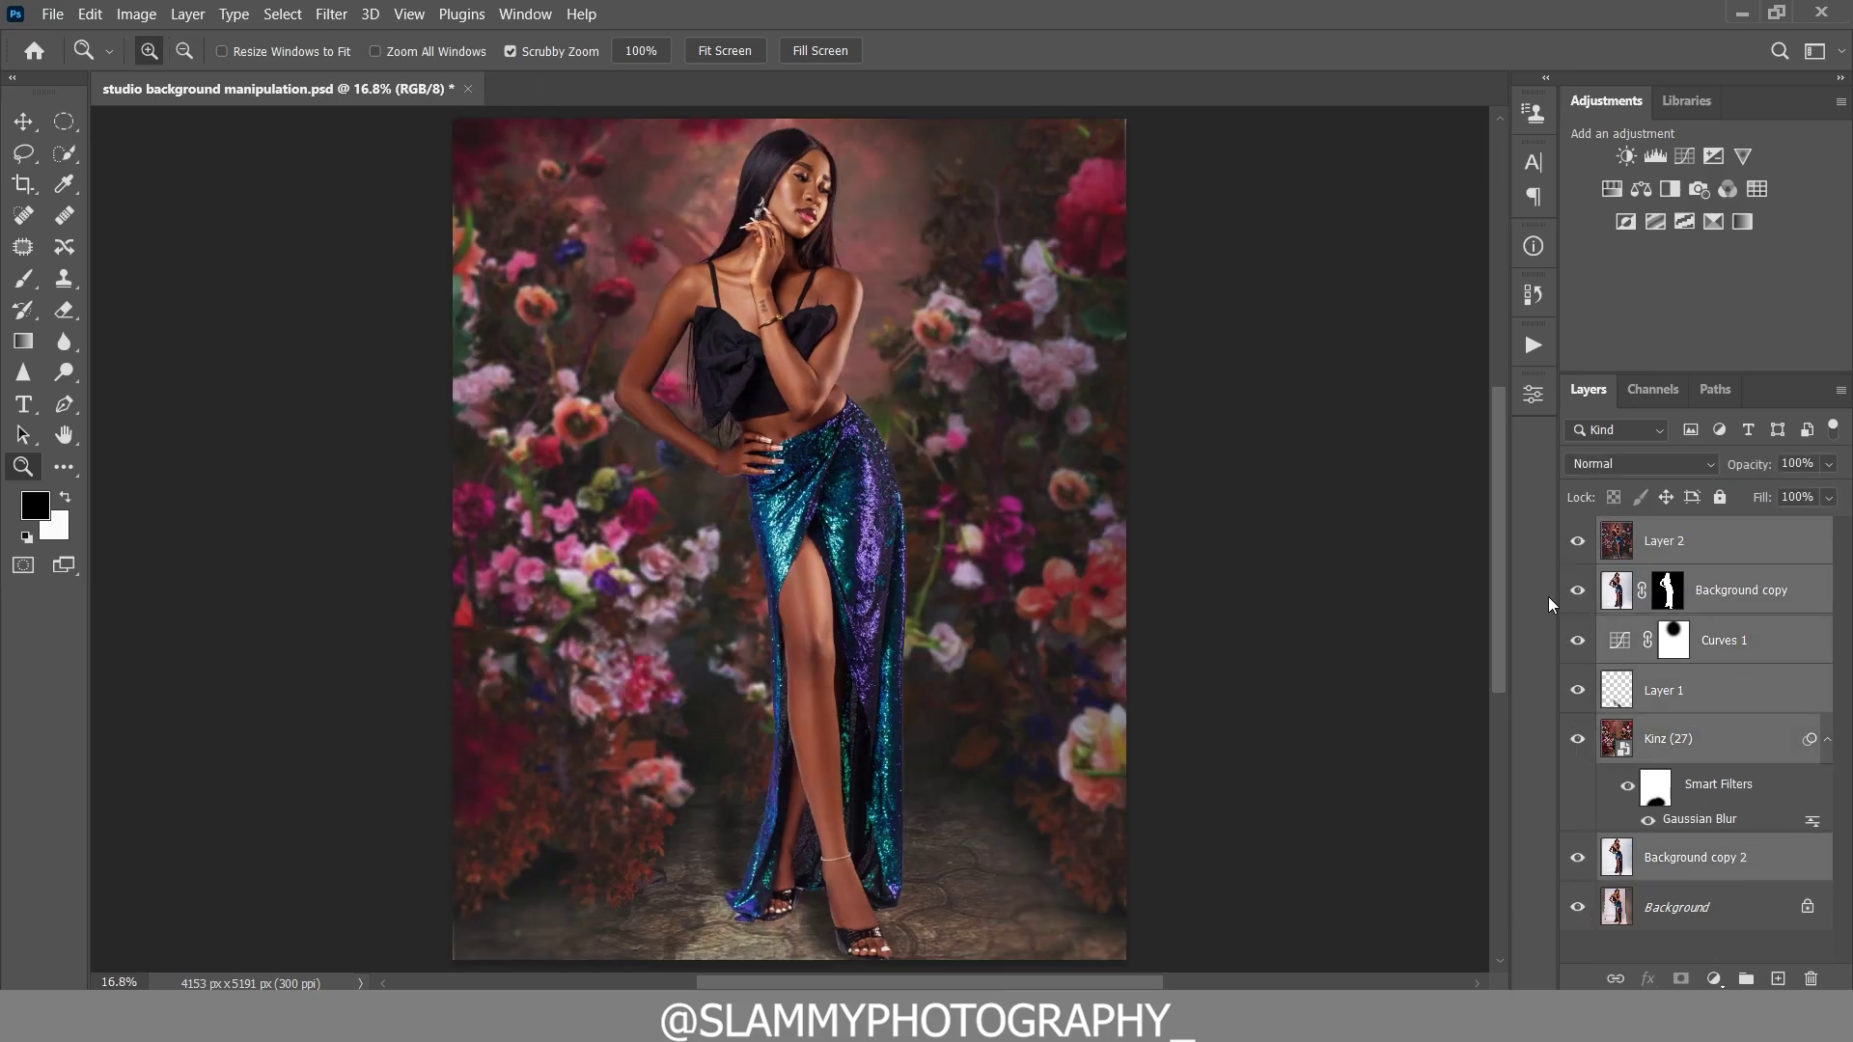
{"action": "key", "text": "ctrl+j"}
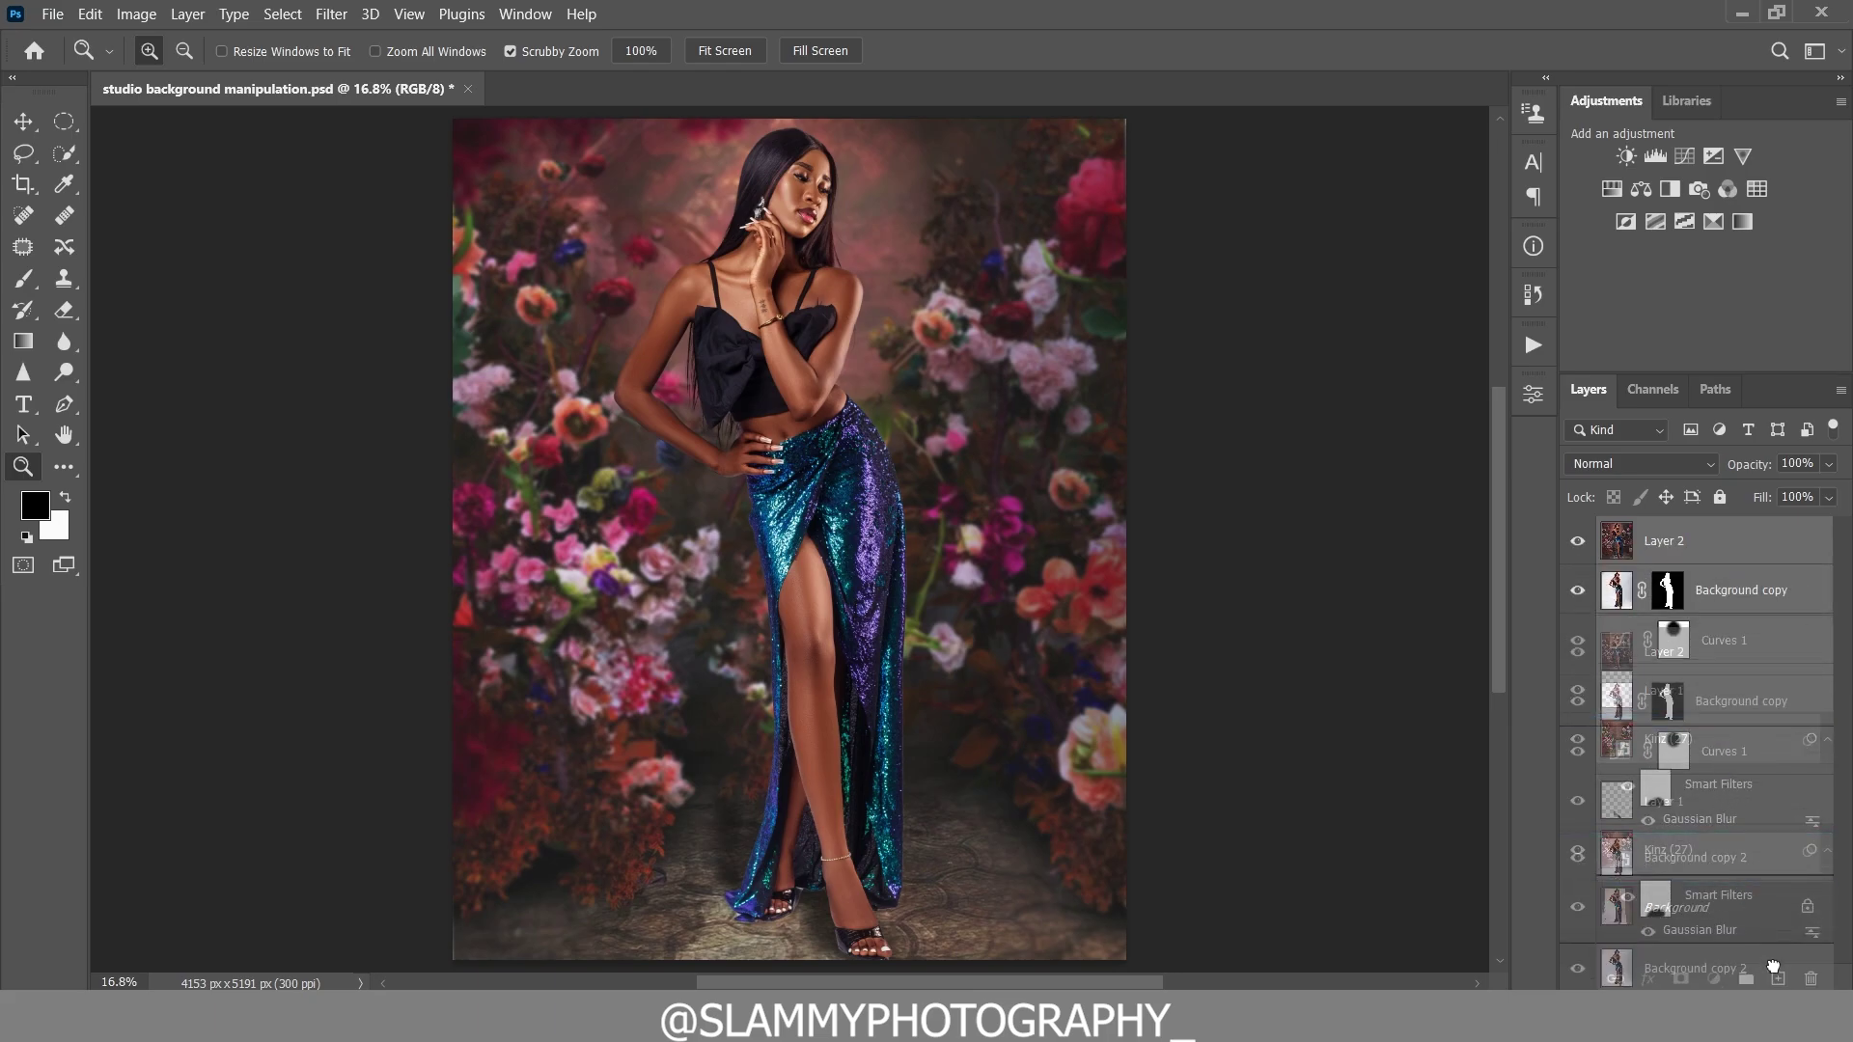
{"action": "left_click_drag", "start_coordinate": [1808, 981], "coordinate": [1813, 979]}
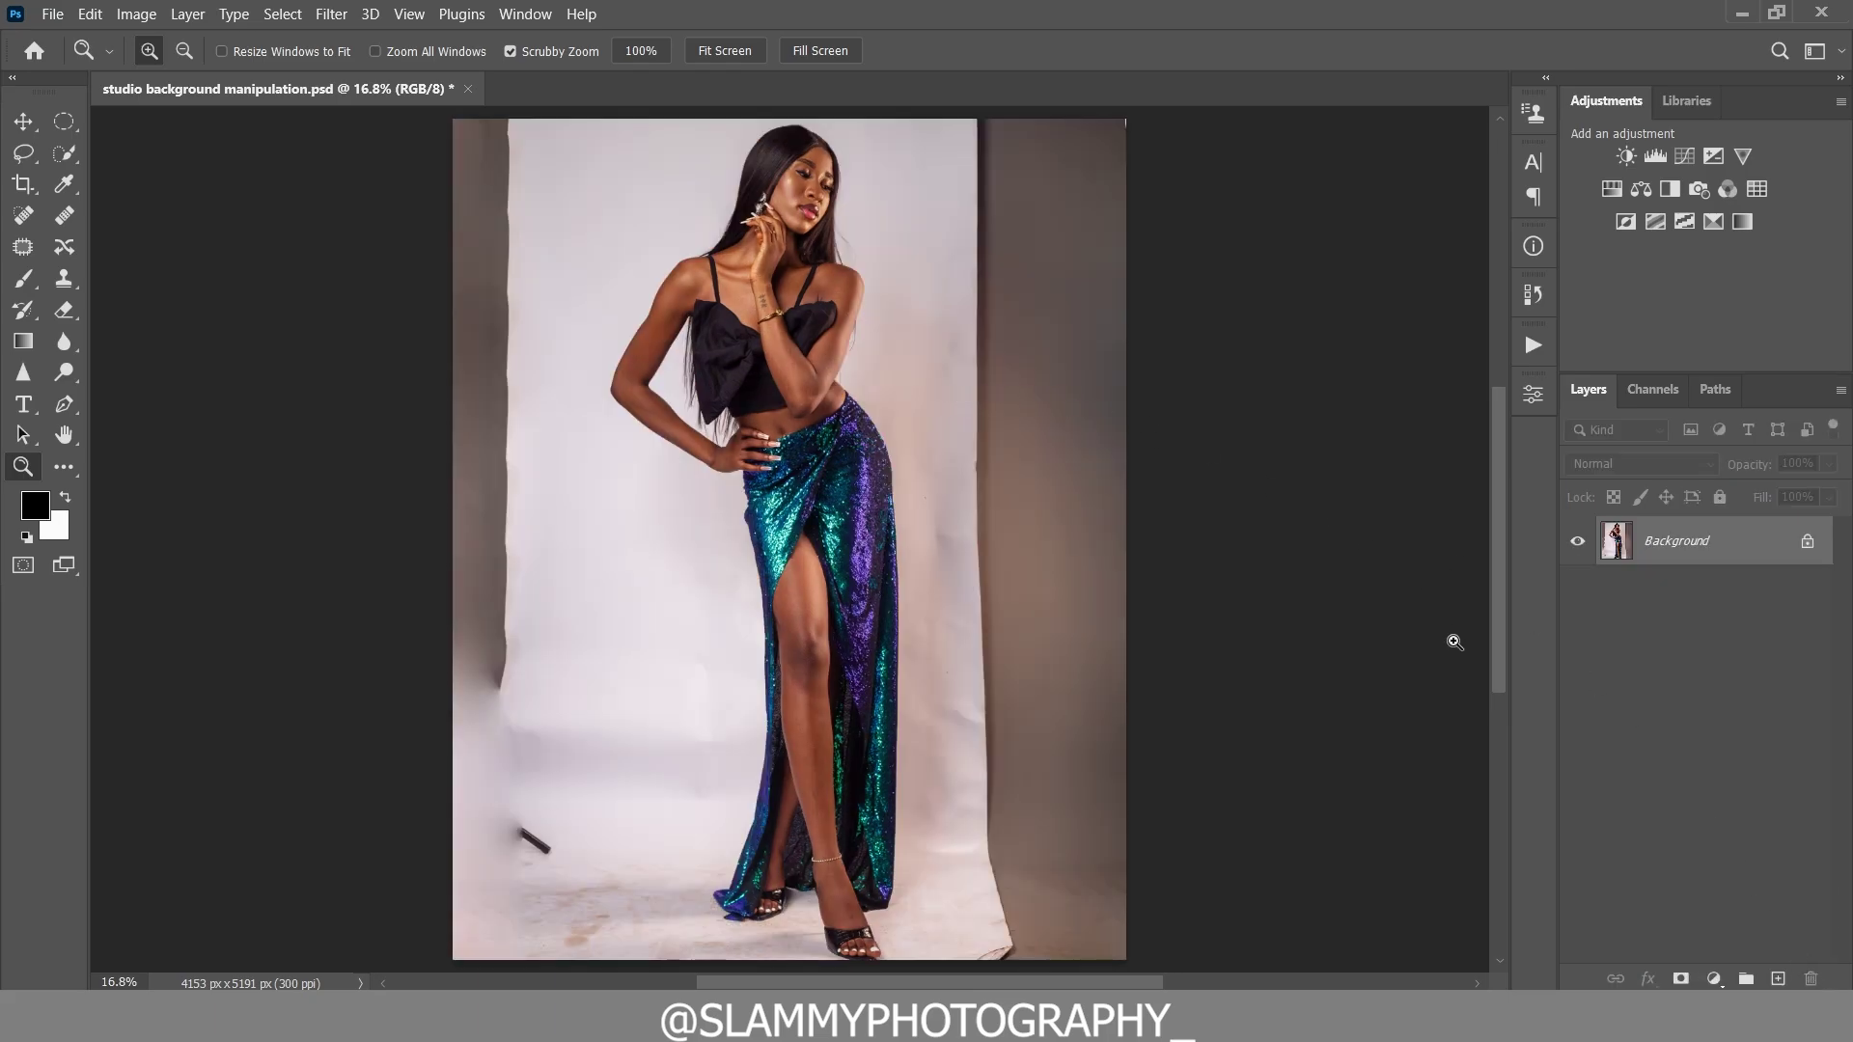
- Inspect the model's skin closely from face to ankles with the Spot Healing Brush set to size 15
{"action": "left_click_drag", "start_coordinate": [804, 156], "coordinate": [951, 384]}
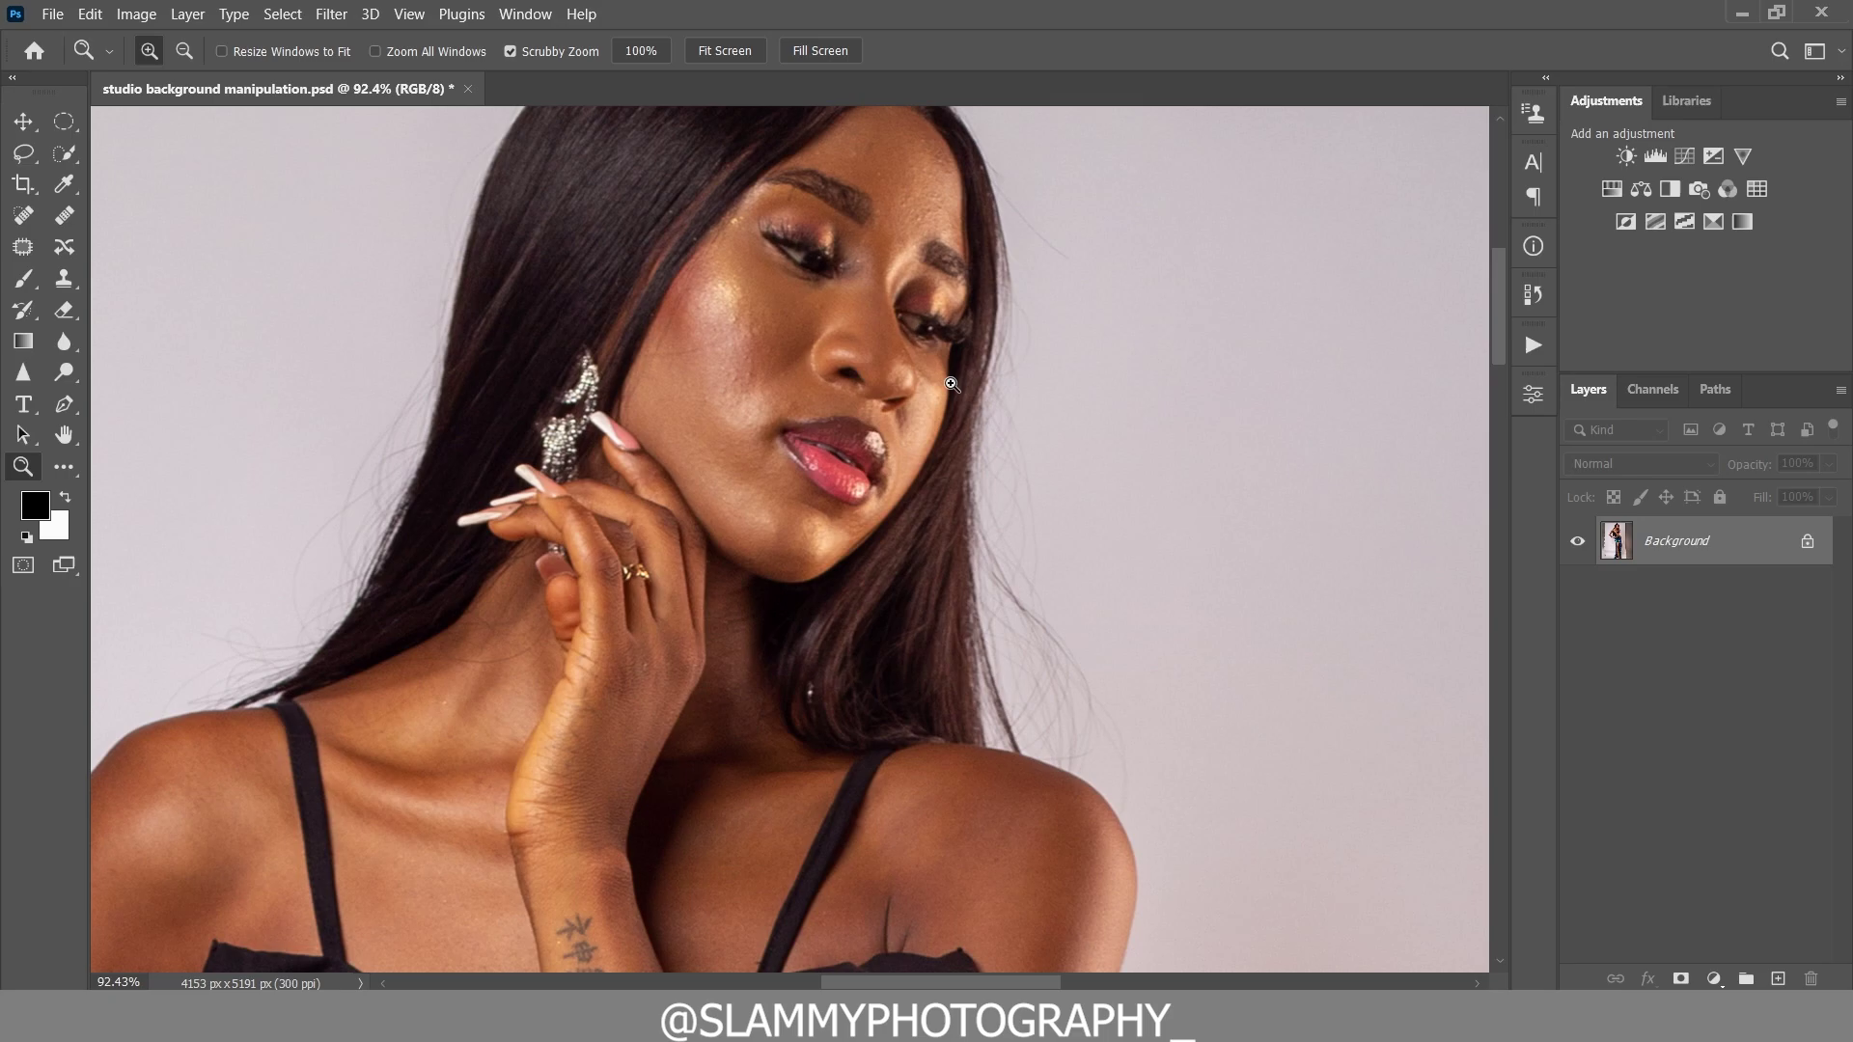
{"action": "left_click", "coordinate": [24, 214]}
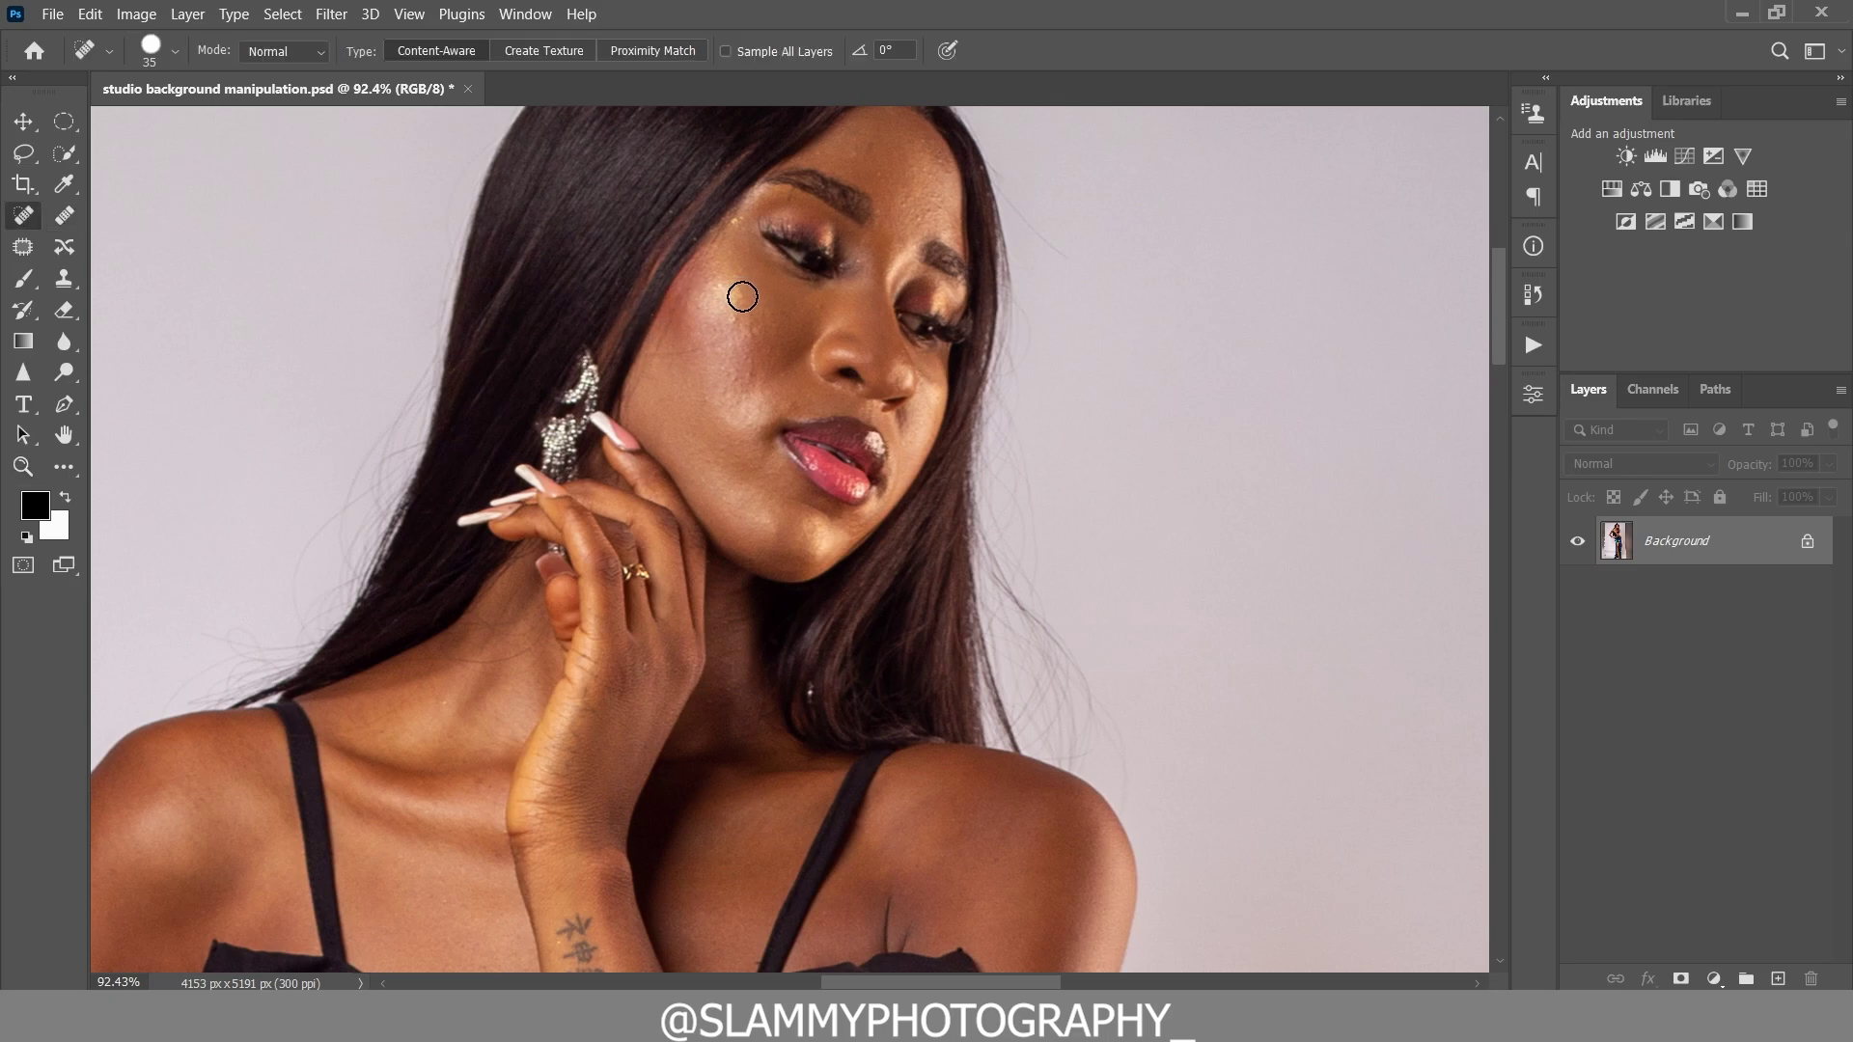
{"action": "key", "text": "bracketleft"}
{"action": "key", "text": "bracketleft"}
{"action": "left_click_drag", "start_coordinate": [484, 691], "coordinate": [620, 260]}
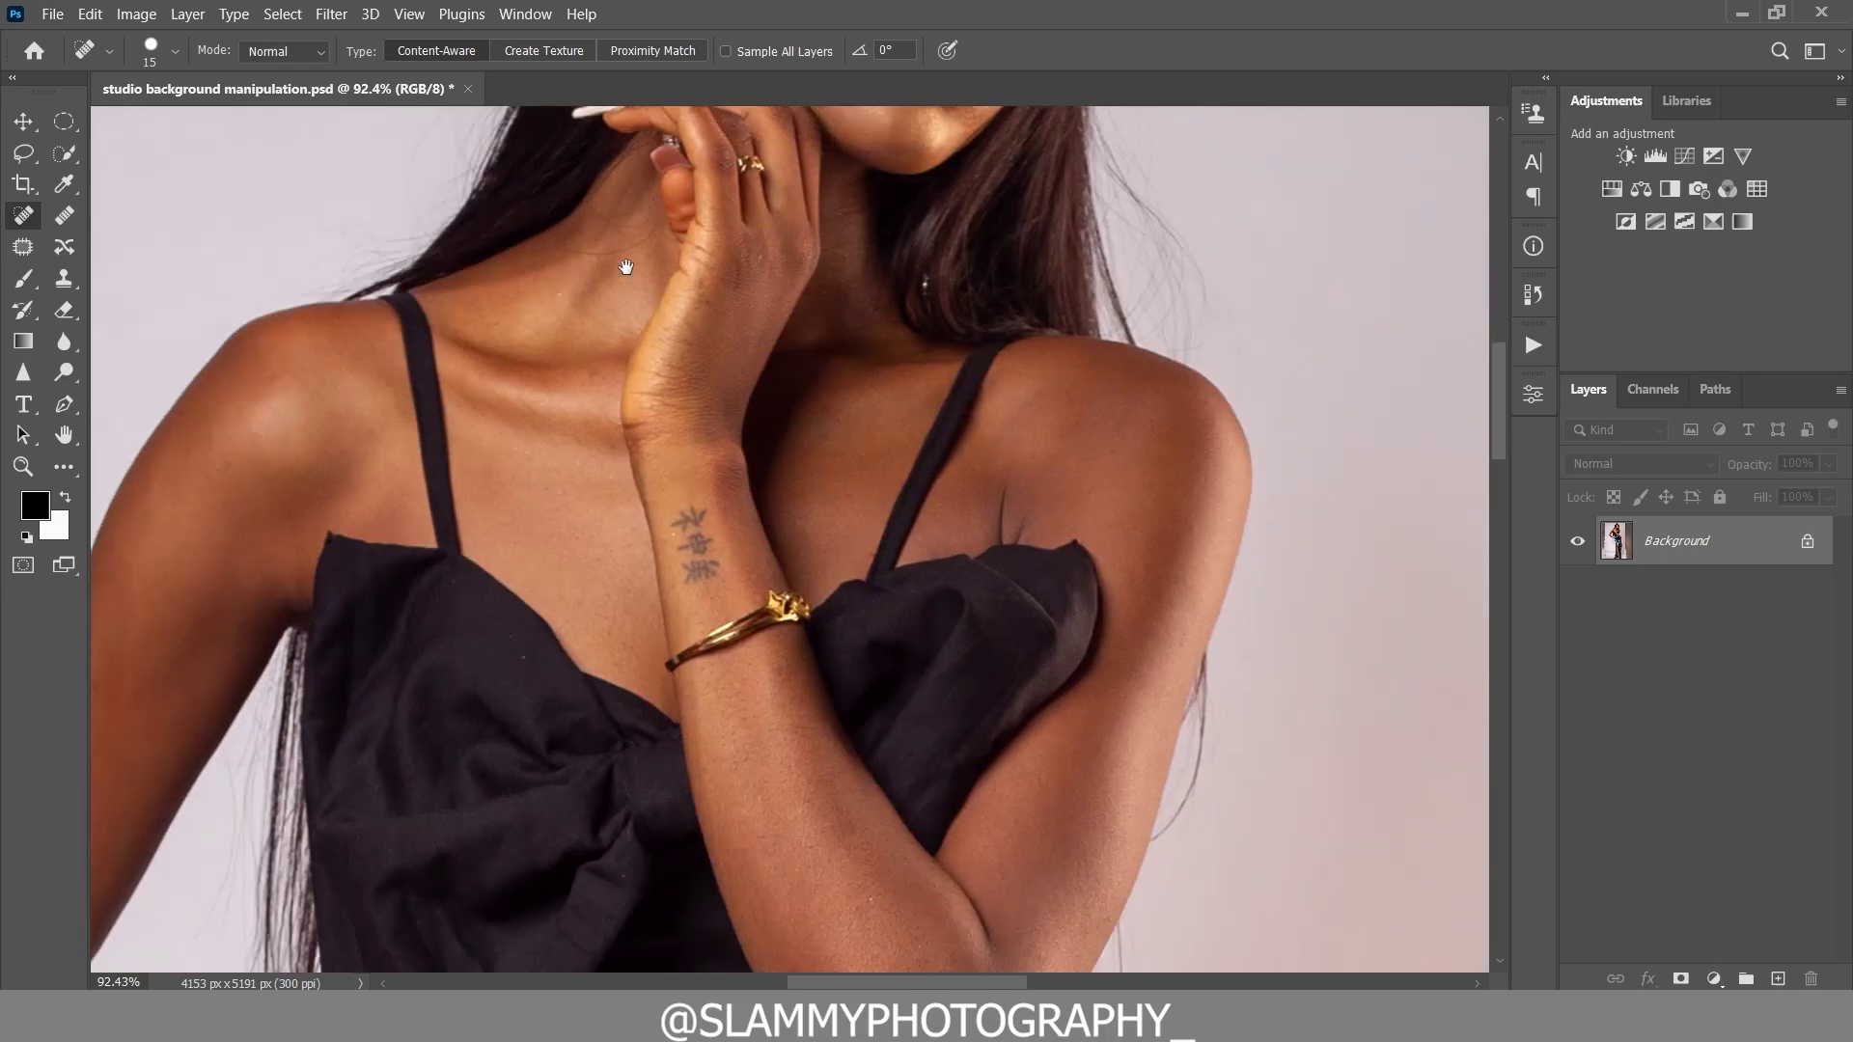
{"action": "left_click_drag", "start_coordinate": [757, 525], "coordinate": [517, 347]}
{"action": "left_click_drag", "start_coordinate": [498, 427], "coordinate": [570, 380]}
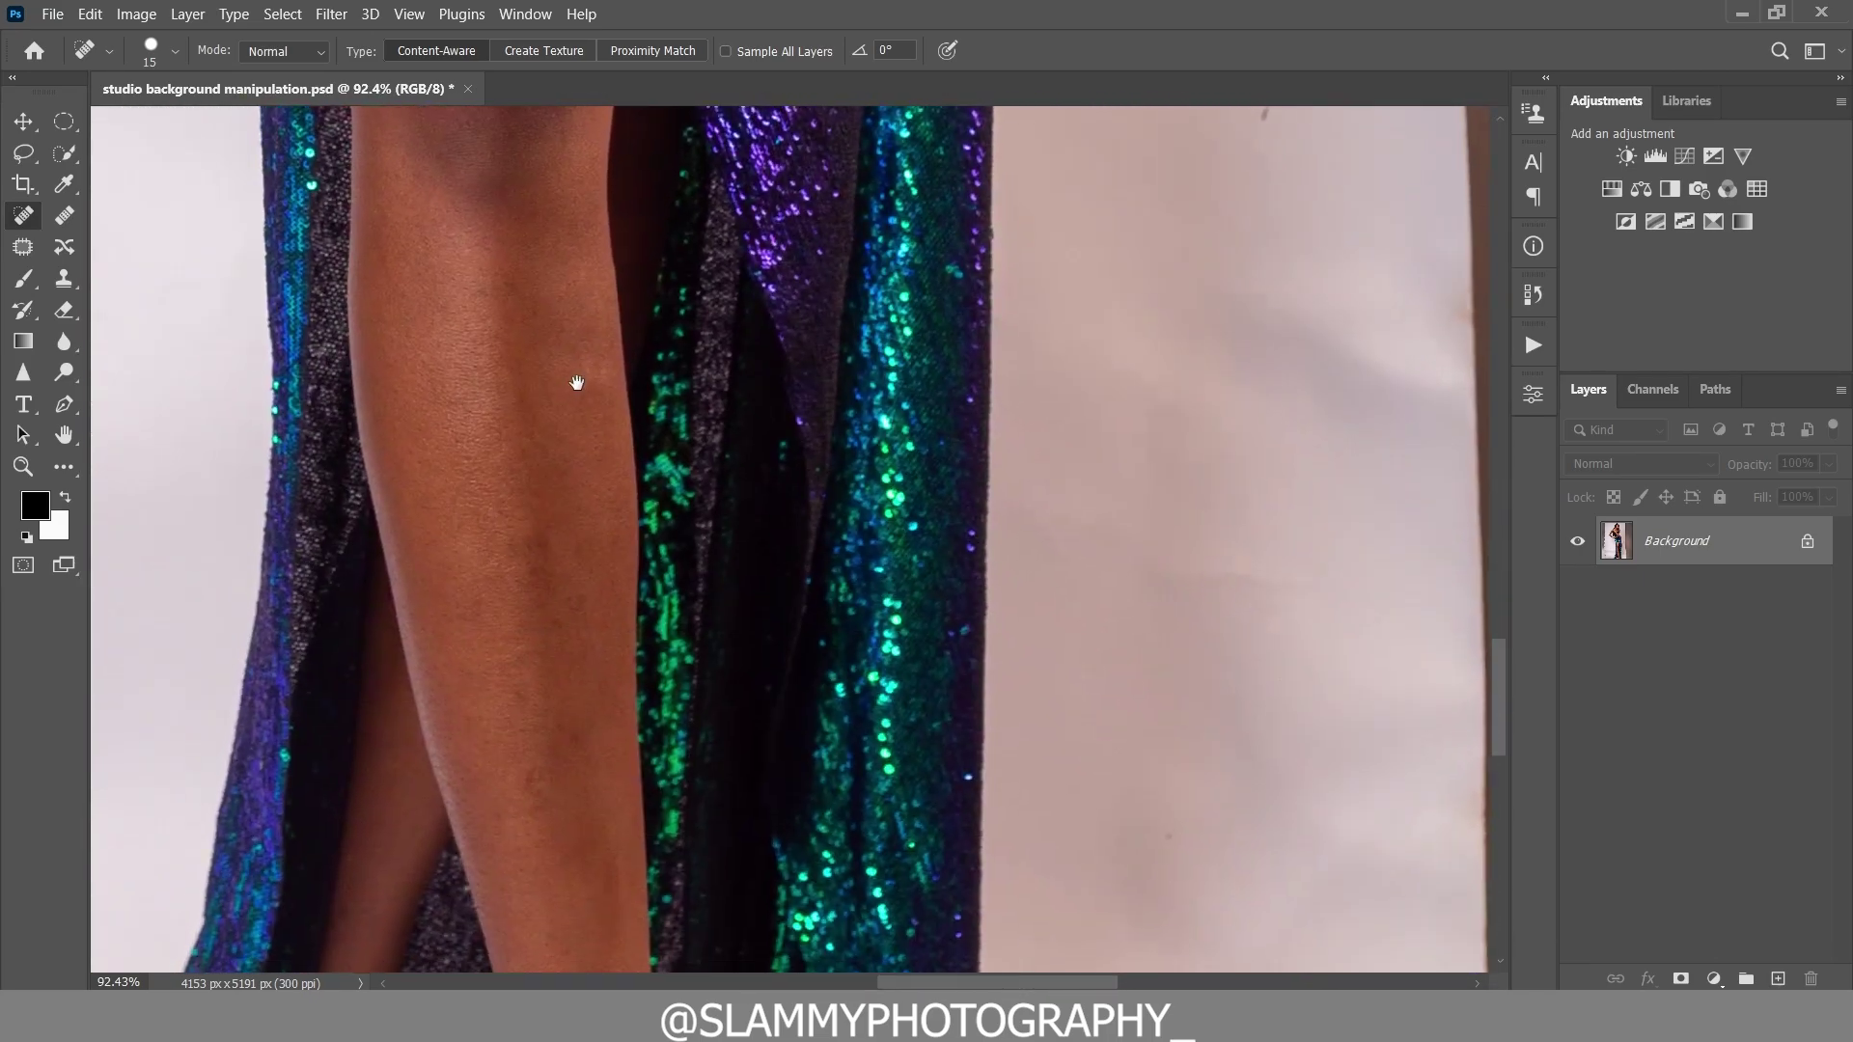
{"action": "left_click_drag", "start_coordinate": [579, 484], "coordinate": [436, 11]}
{"action": "left_click", "coordinate": [436, 11]}
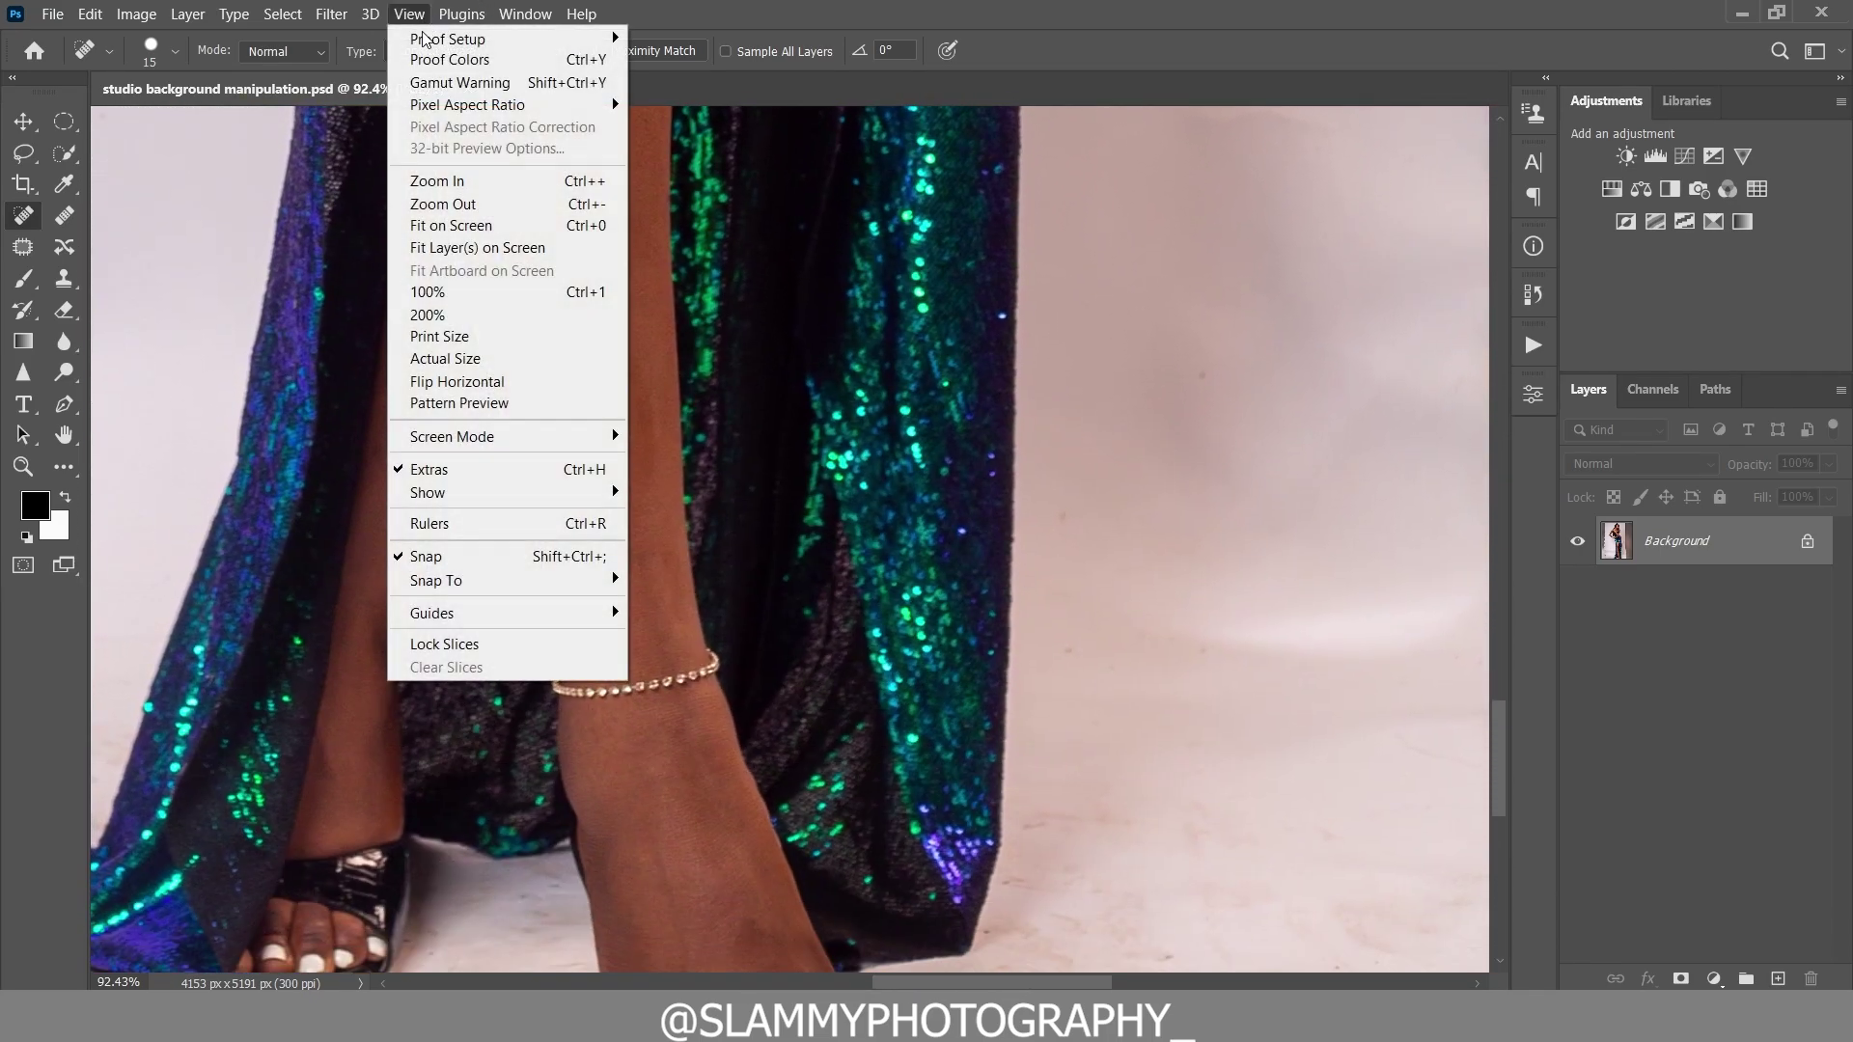
{"action": "left_click", "coordinate": [485, 228]}
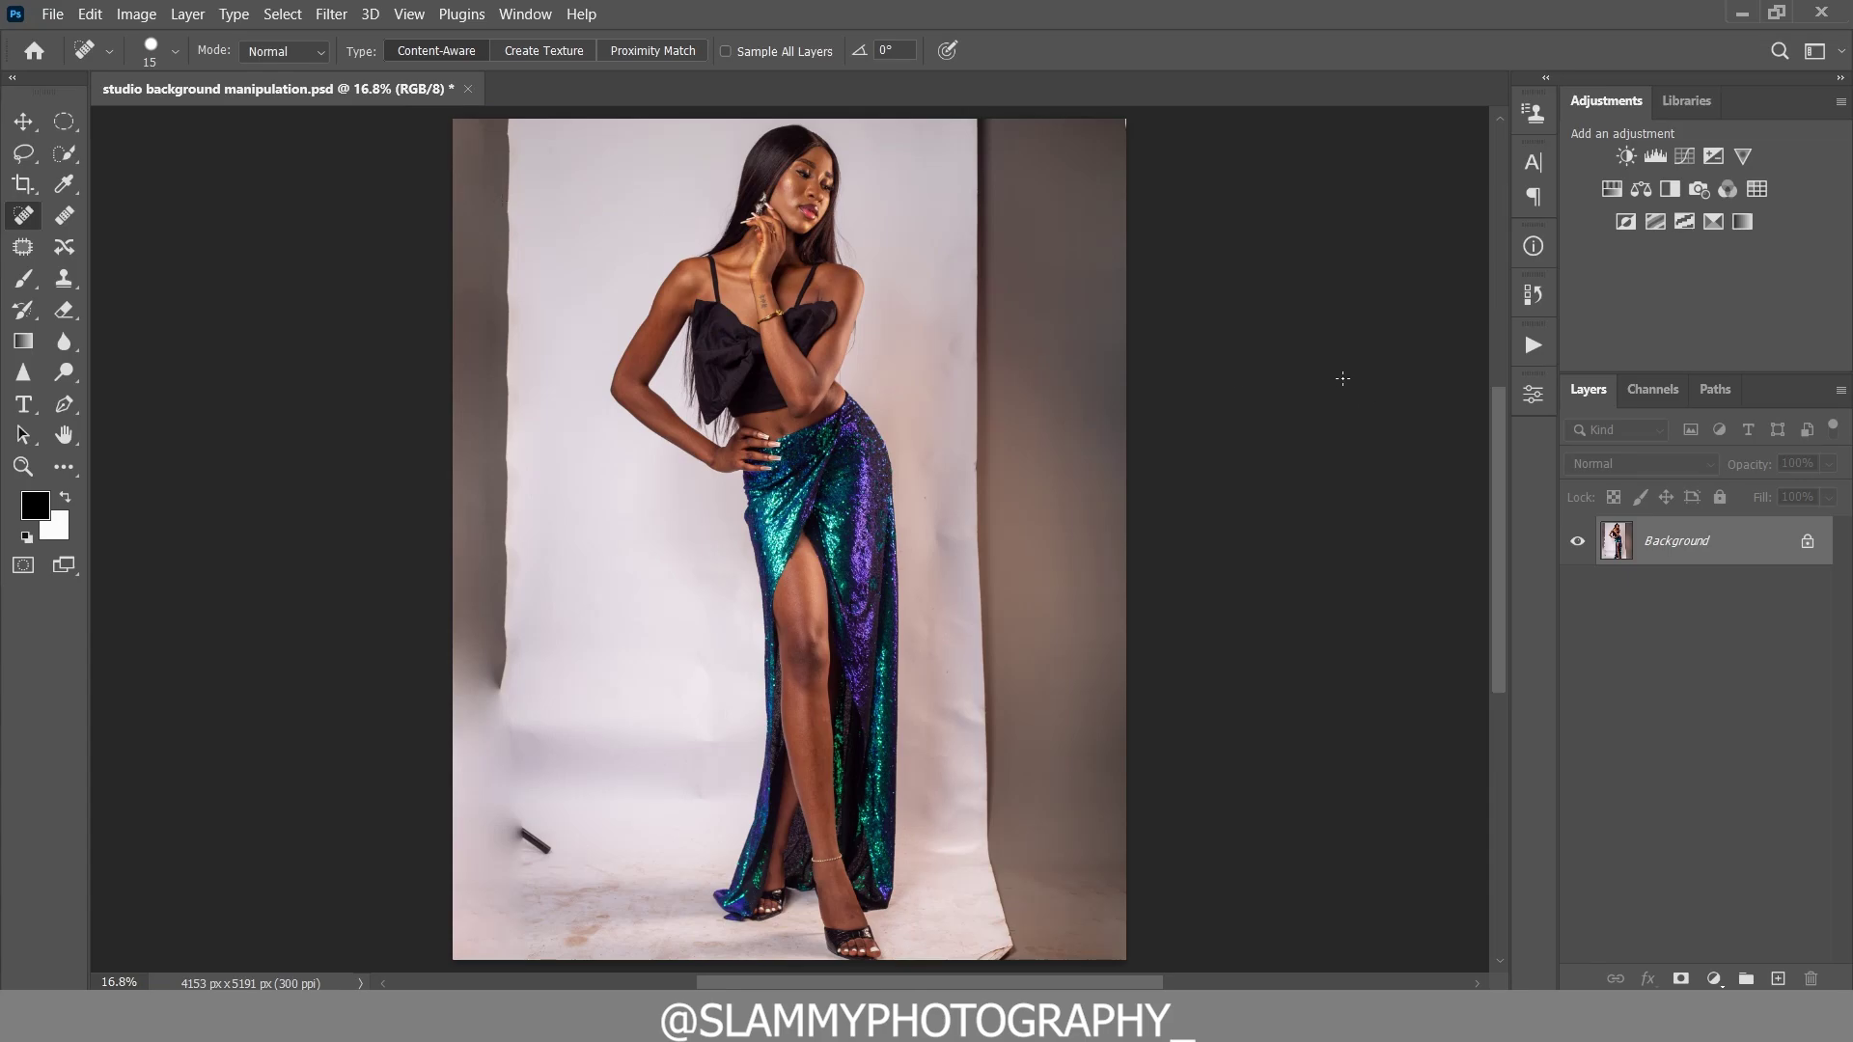
- Run the autoFix FS action from the autoFX set to retouch the skin
{"action": "left_click", "coordinate": [1536, 342]}
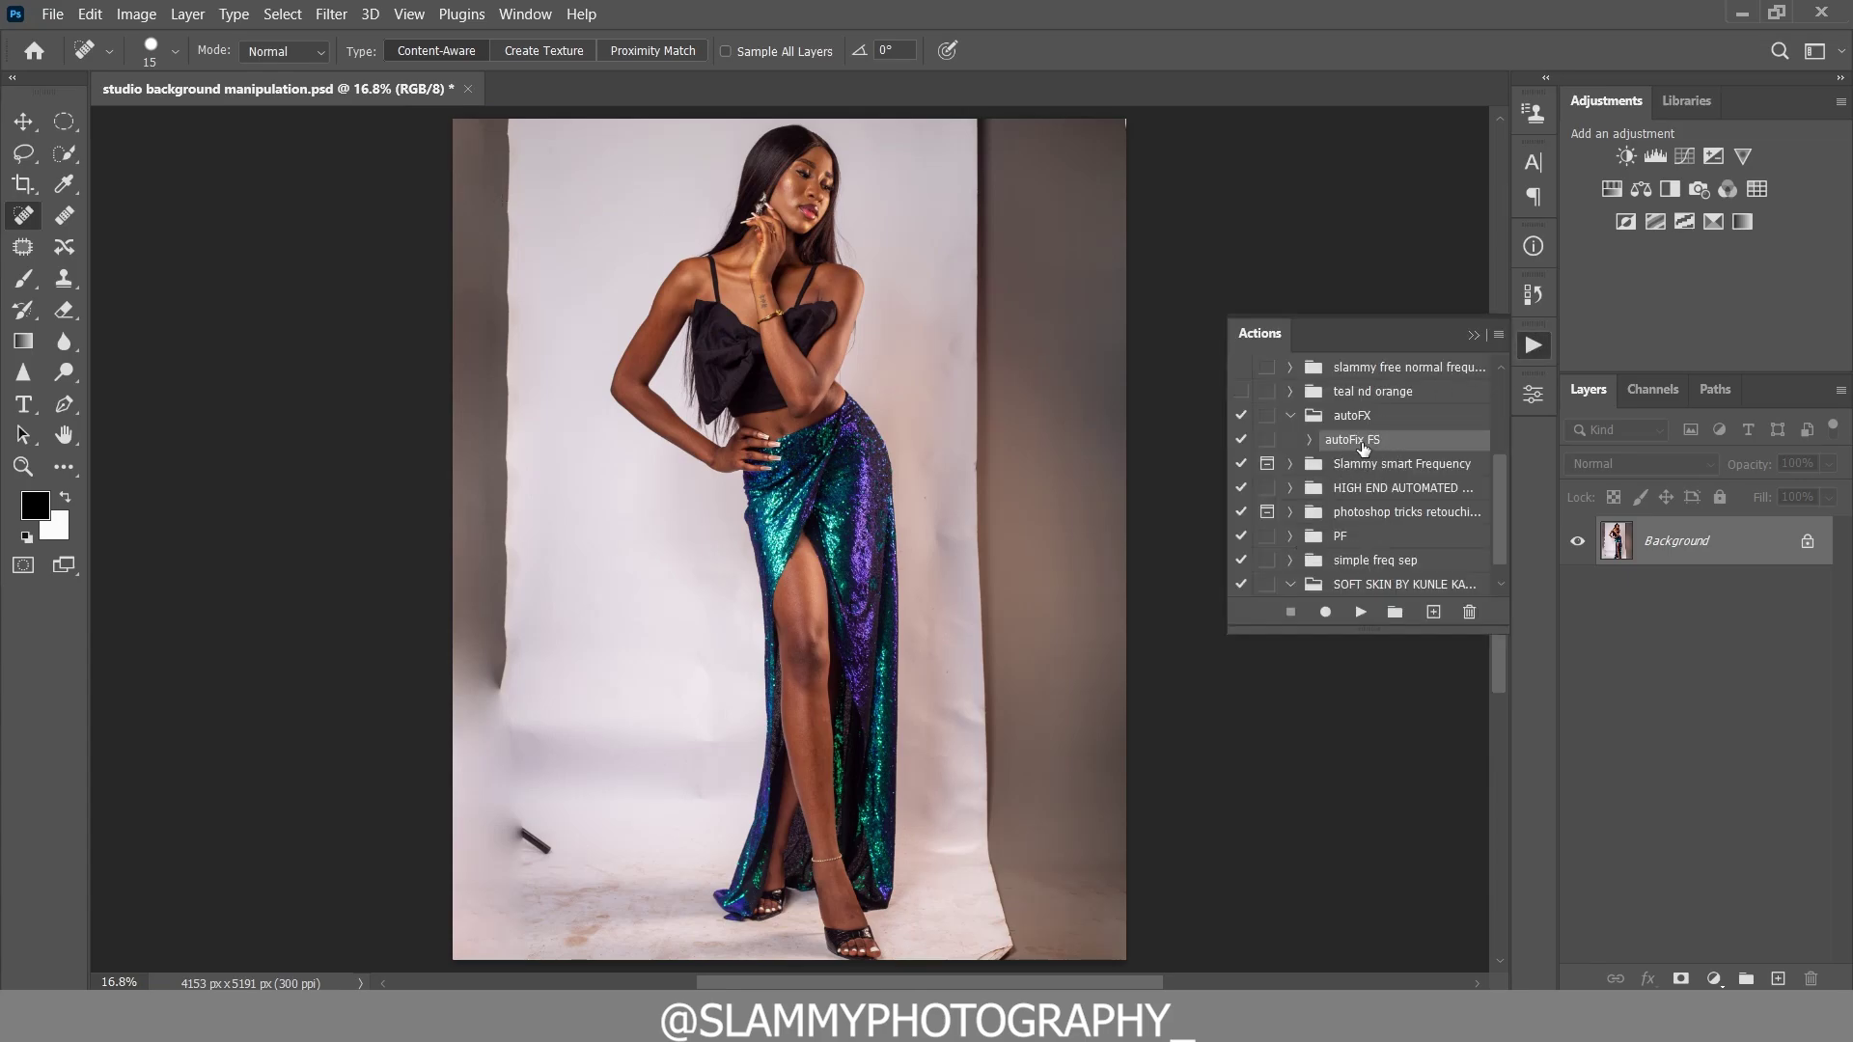
{"action": "left_click", "coordinate": [1360, 614]}
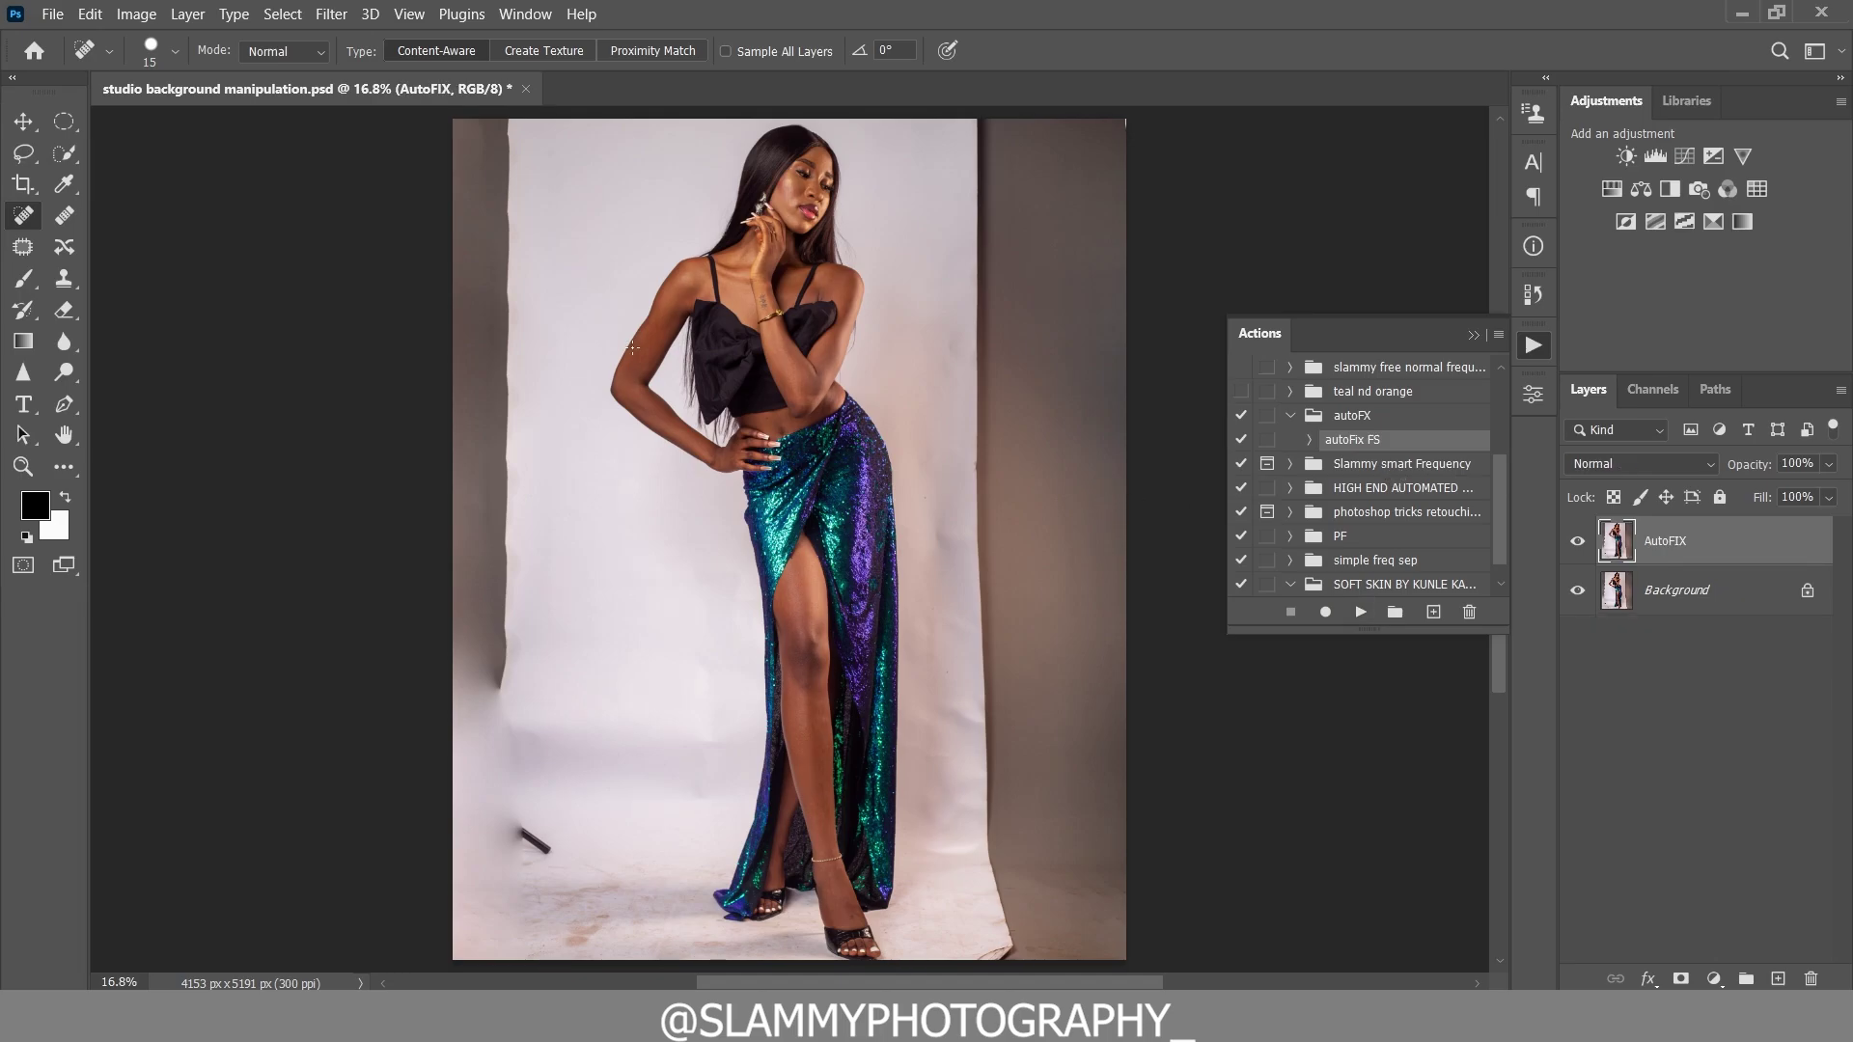
- Compare the skin on the face, arms and torso with the AutoFIX layer hidden and shown
{"action": "left_click", "coordinate": [22, 467]}
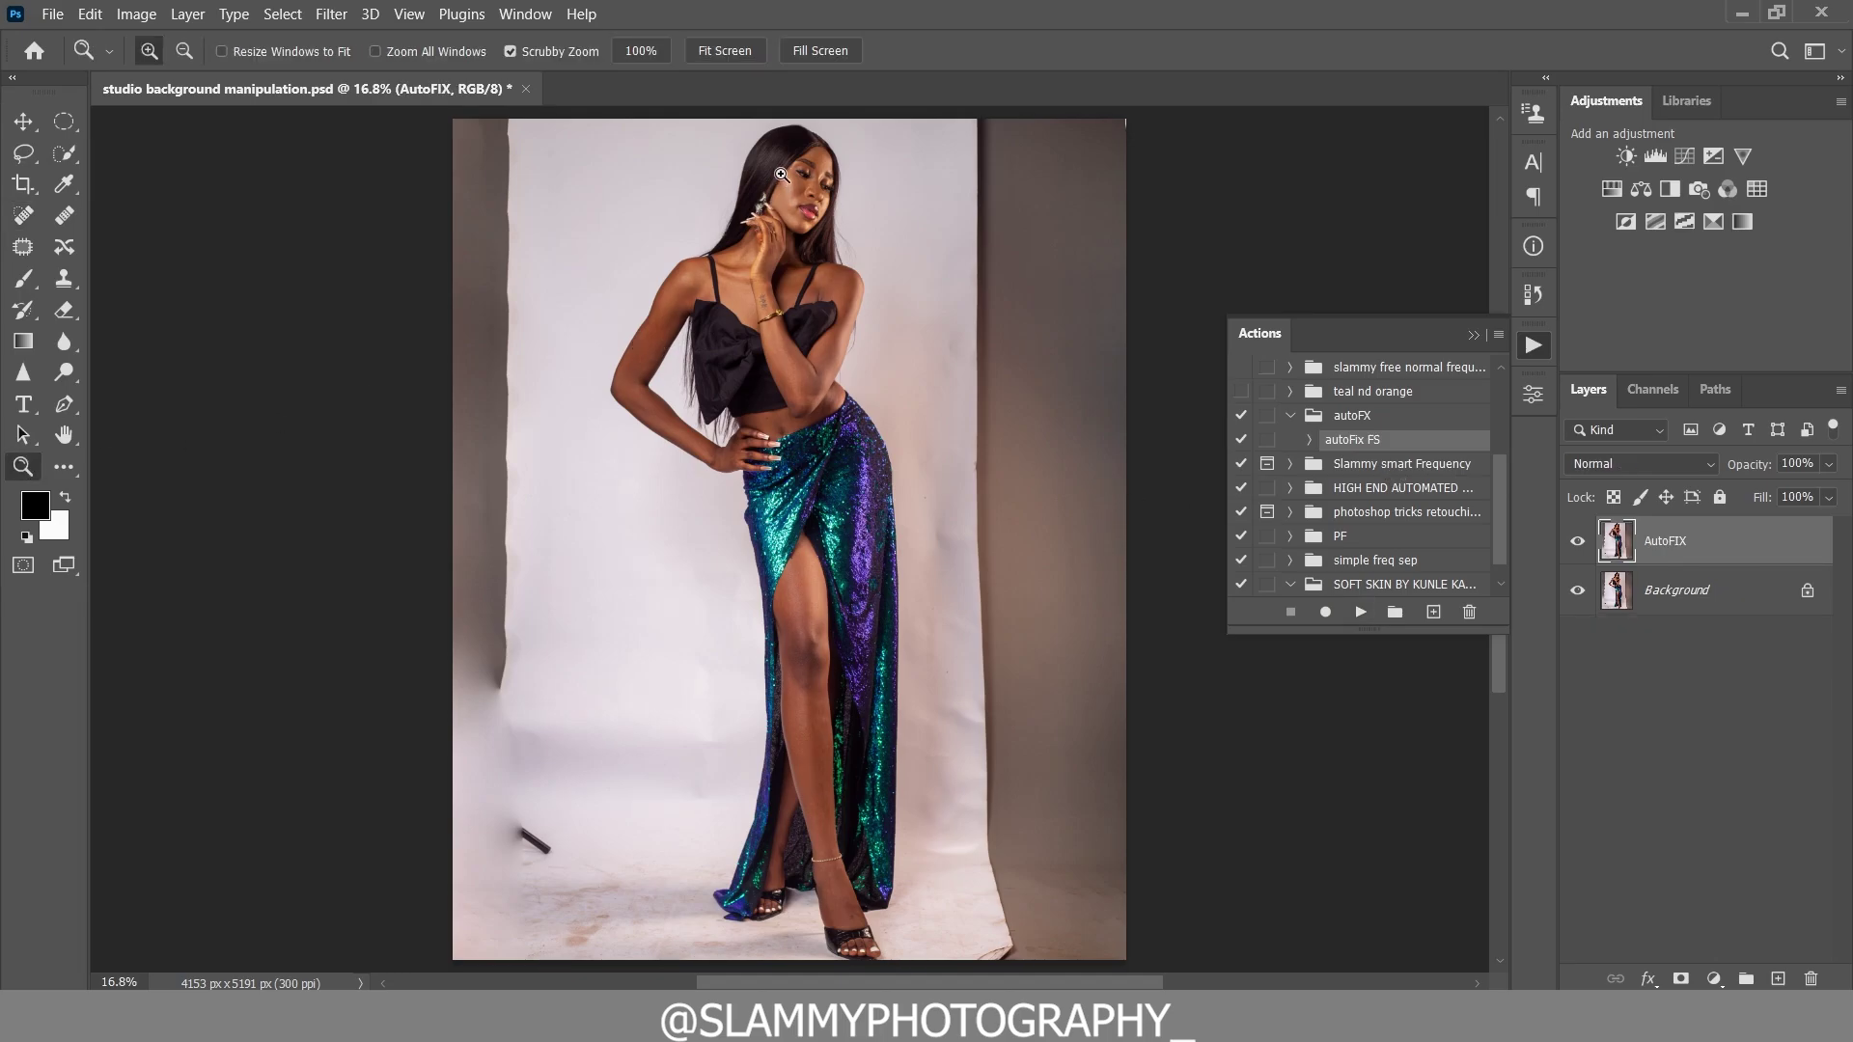
{"action": "left_click_drag", "start_coordinate": [782, 171], "coordinate": [1221, 365]}
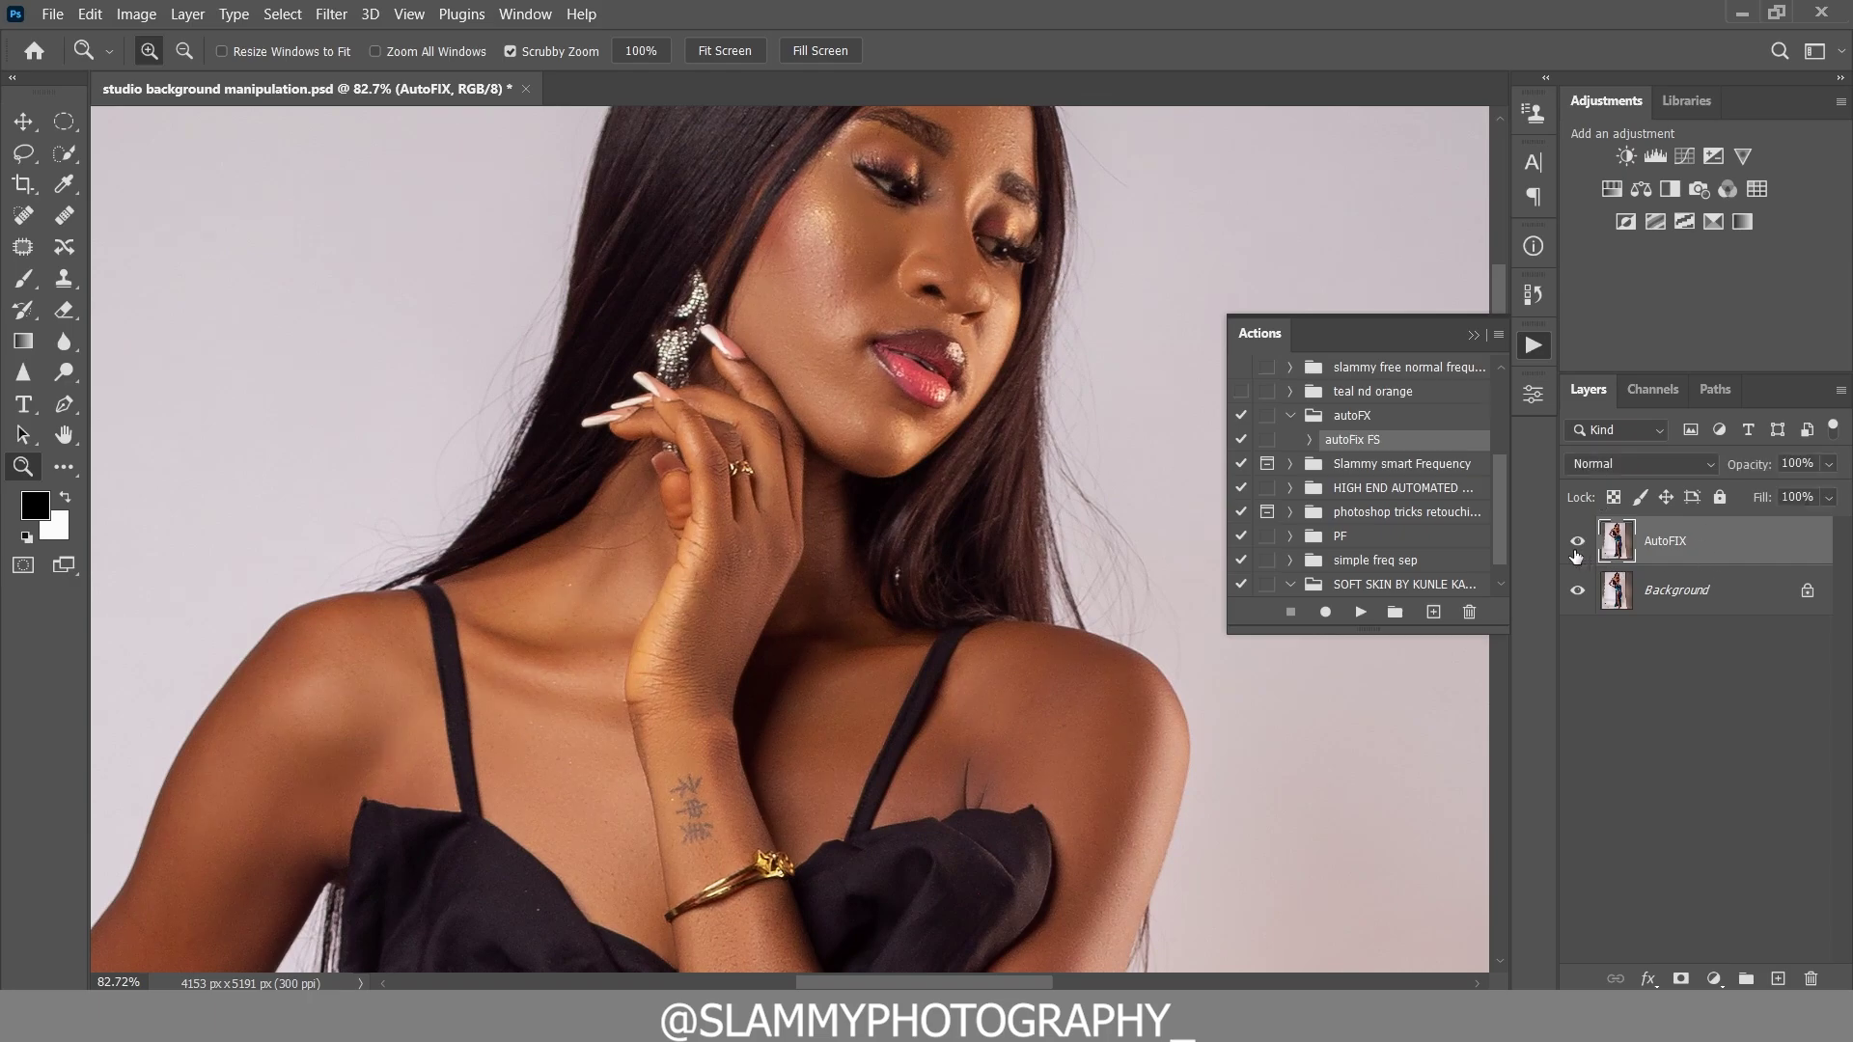
{"action": "left_click_drag", "start_coordinate": [717, 801], "coordinate": [736, 270]}
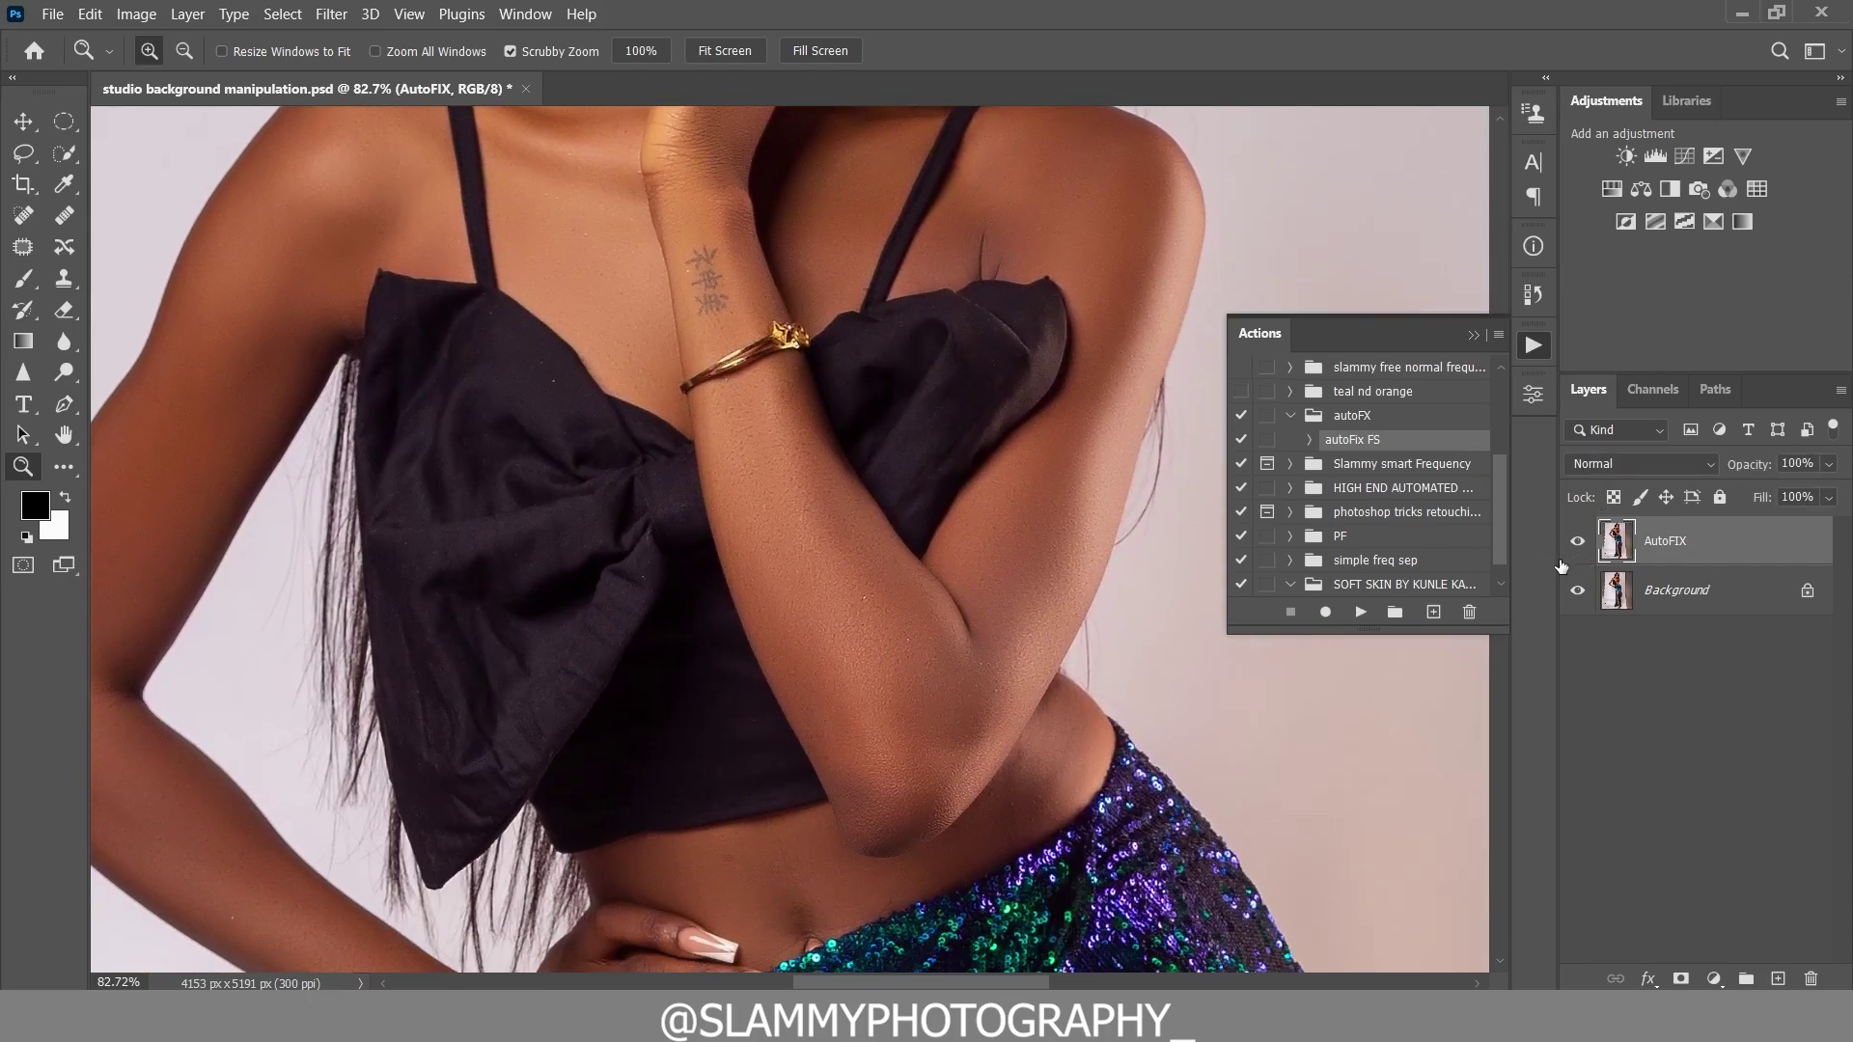
{"action": "left_click", "coordinate": [1578, 543]}
{"action": "left_click", "coordinate": [1578, 543]}
- Compare the skin on the thigh, knee and shin with the AutoFIX layer hidden and shown
{"action": "left_click_drag", "start_coordinate": [768, 681], "coordinate": [699, 385]}
{"action": "left_click_drag", "start_coordinate": [704, 650], "coordinate": [720, 248]}
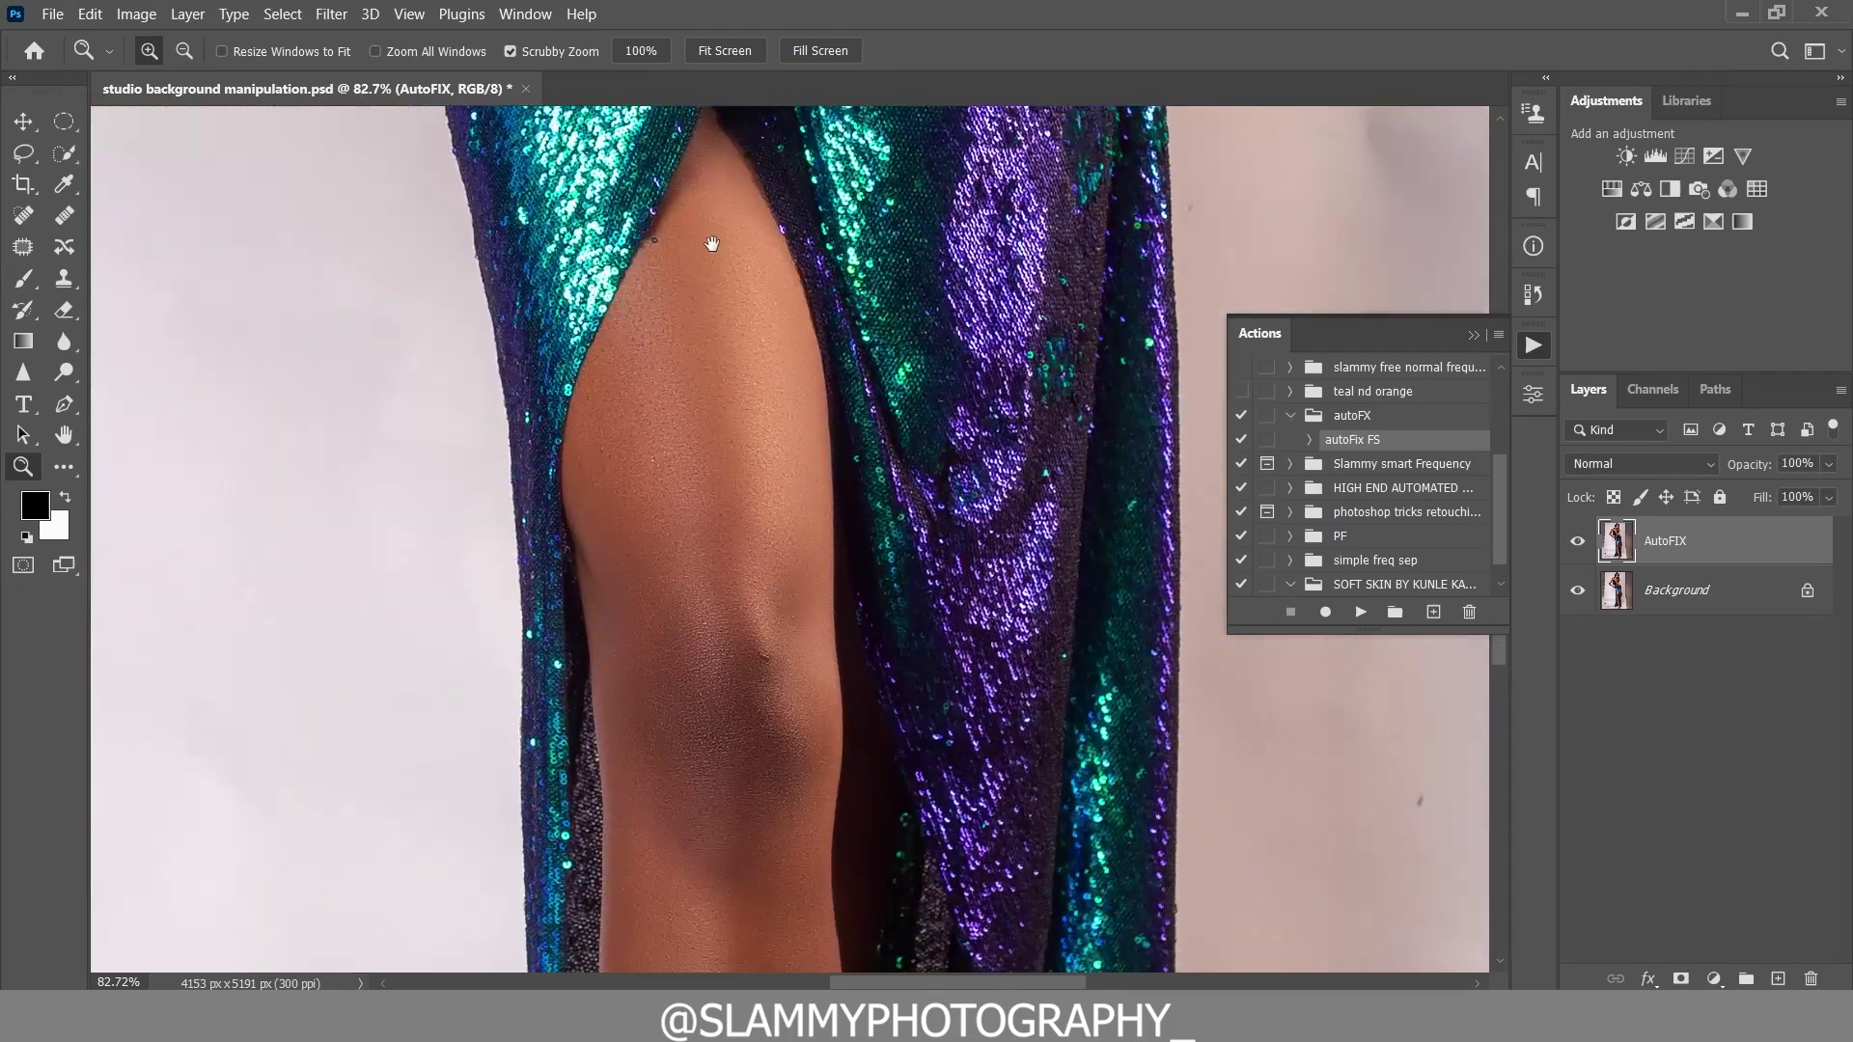
{"action": "left_click", "coordinate": [1575, 544]}
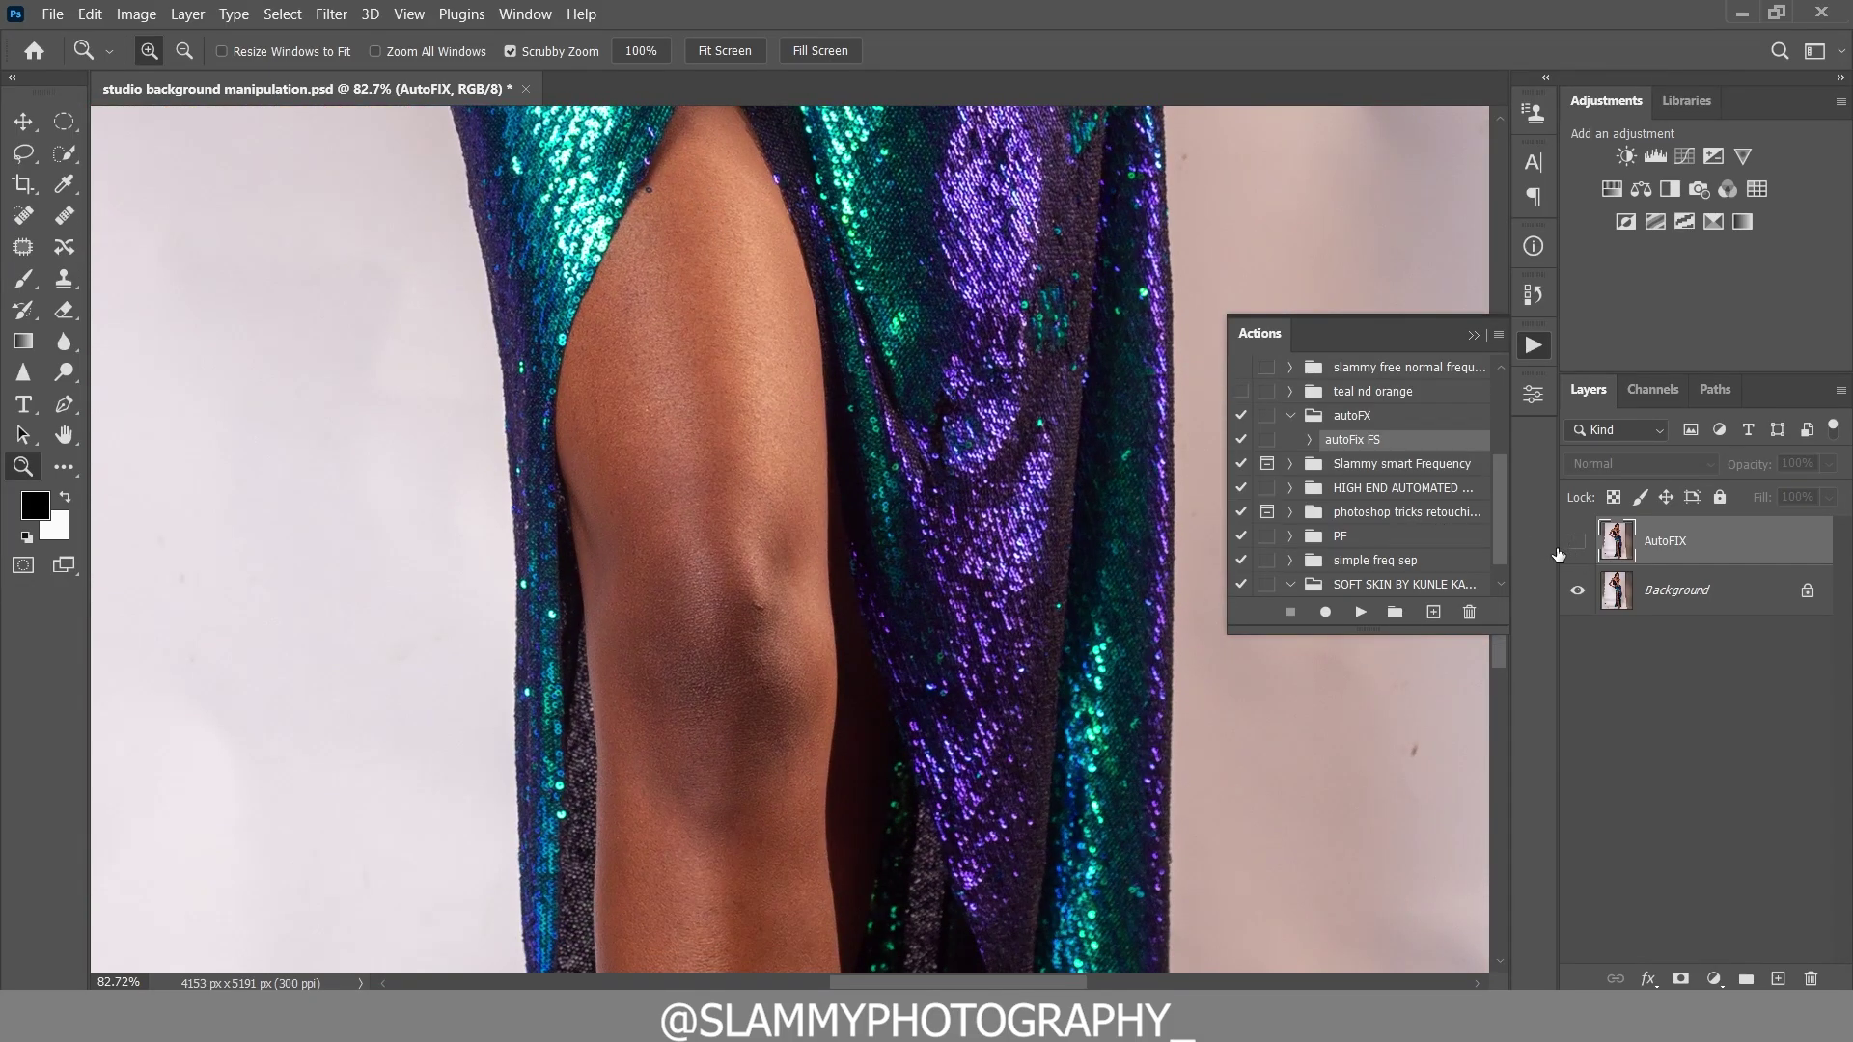
{"action": "left_click_drag", "start_coordinate": [733, 724], "coordinate": [661, 253]}
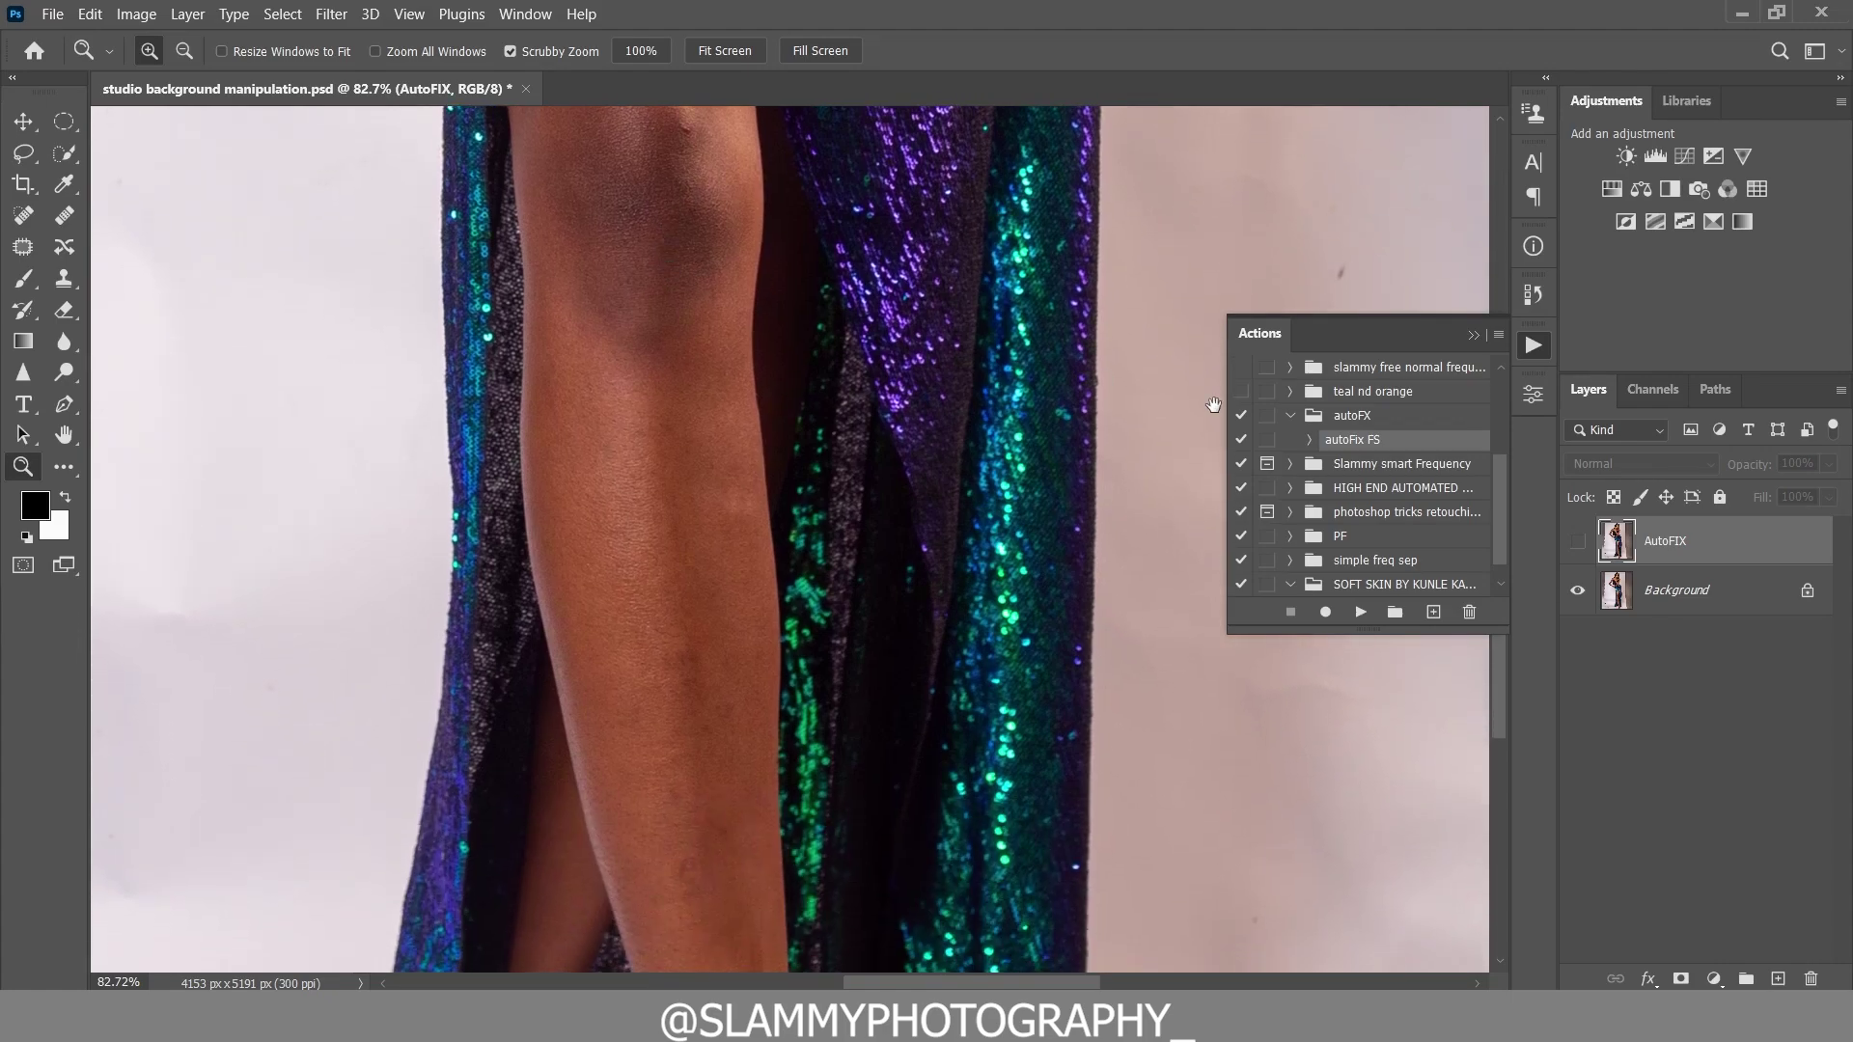
{"action": "left_click", "coordinate": [1577, 542]}
{"action": "left_click_drag", "start_coordinate": [542, 693], "coordinate": [540, 470]}
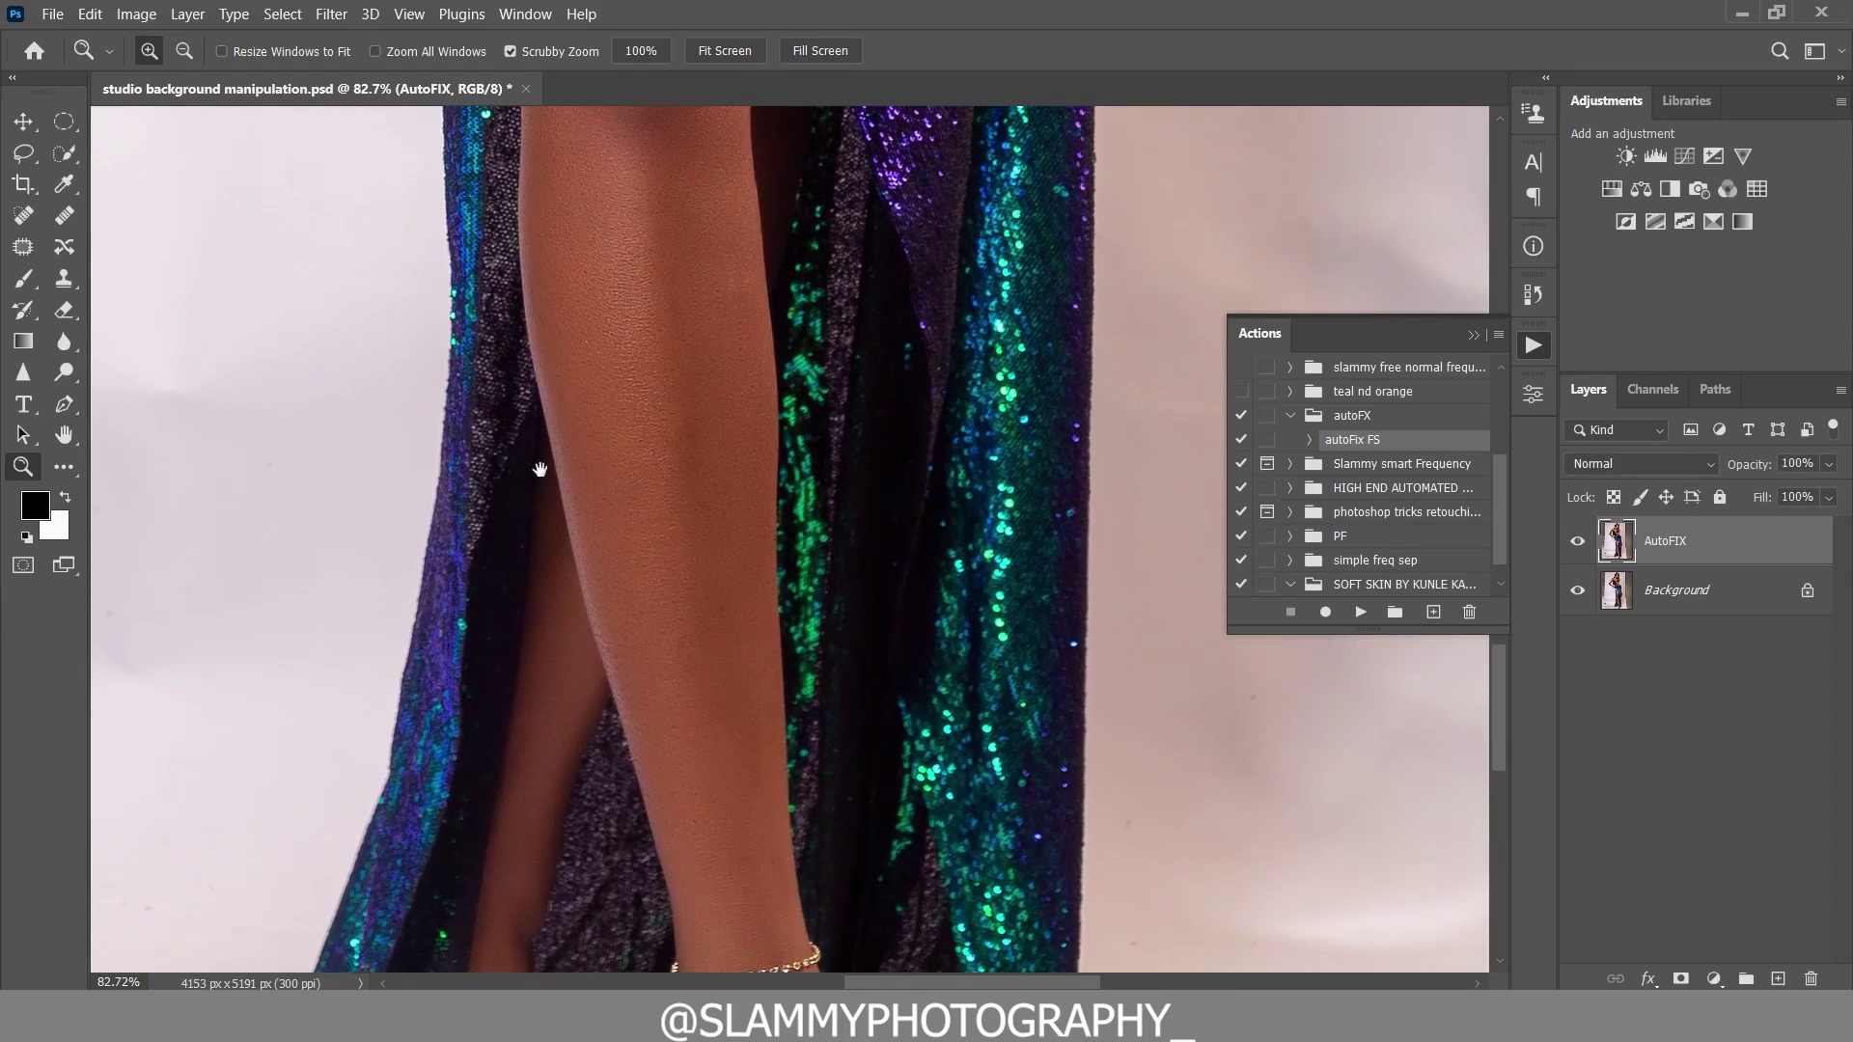
{"action": "left_click", "coordinate": [1577, 546]}
{"action": "left_click", "coordinate": [1574, 552]}
{"action": "left_click_drag", "start_coordinate": [629, 365], "coordinate": [1055, 401]}
{"action": "left_click", "coordinate": [1577, 543]}
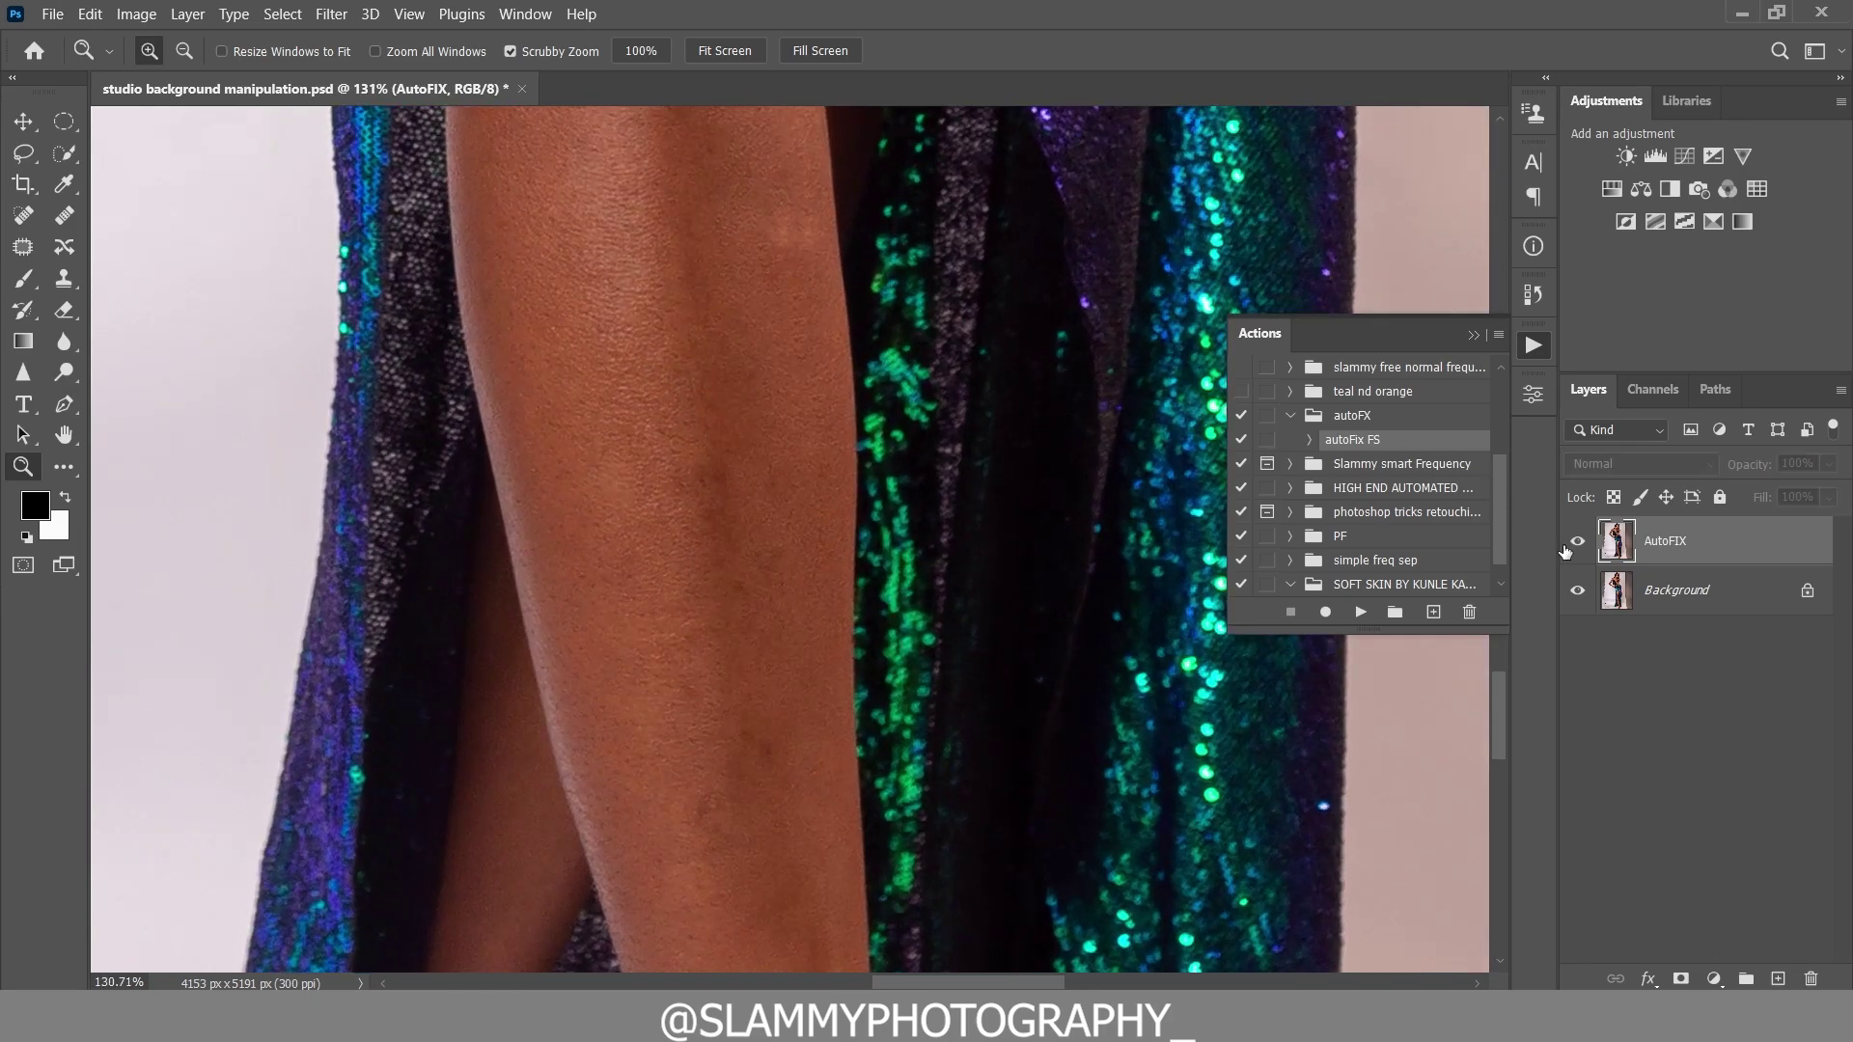
{"action": "left_click", "coordinate": [409, 14]}
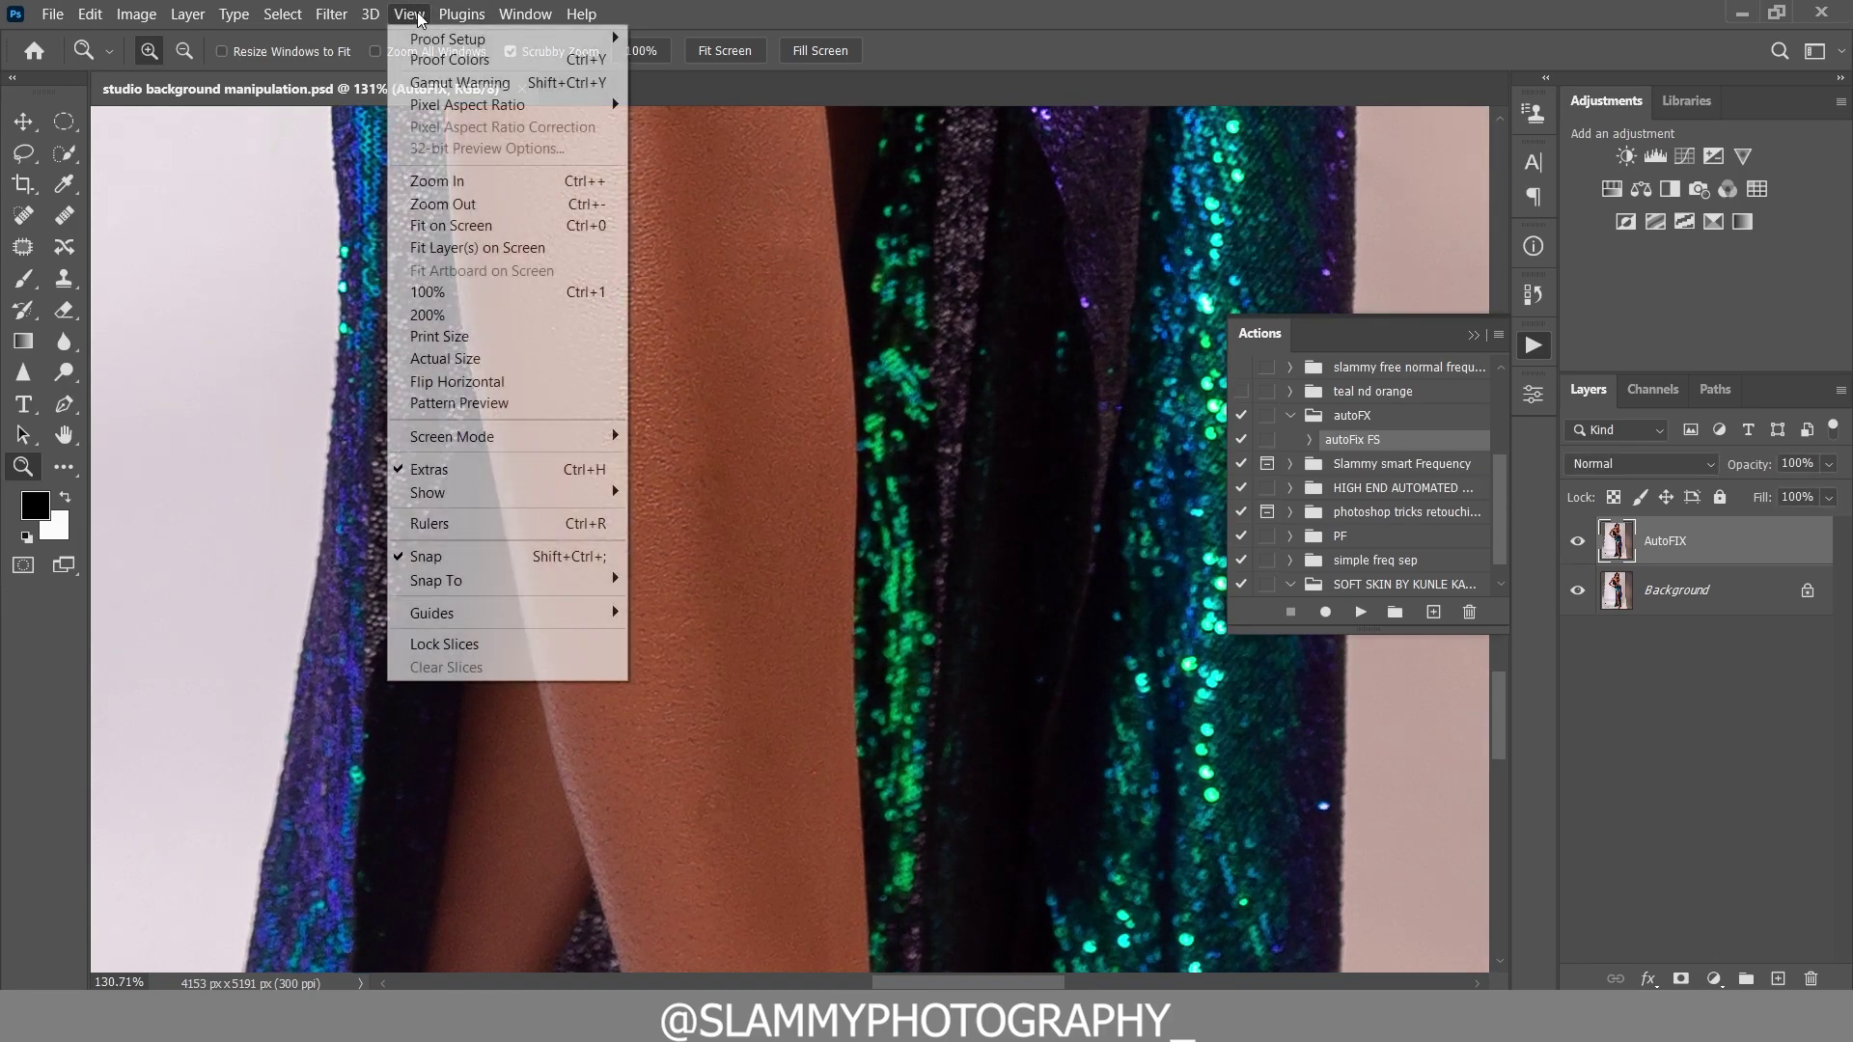
{"action": "left_click", "coordinate": [499, 236]}
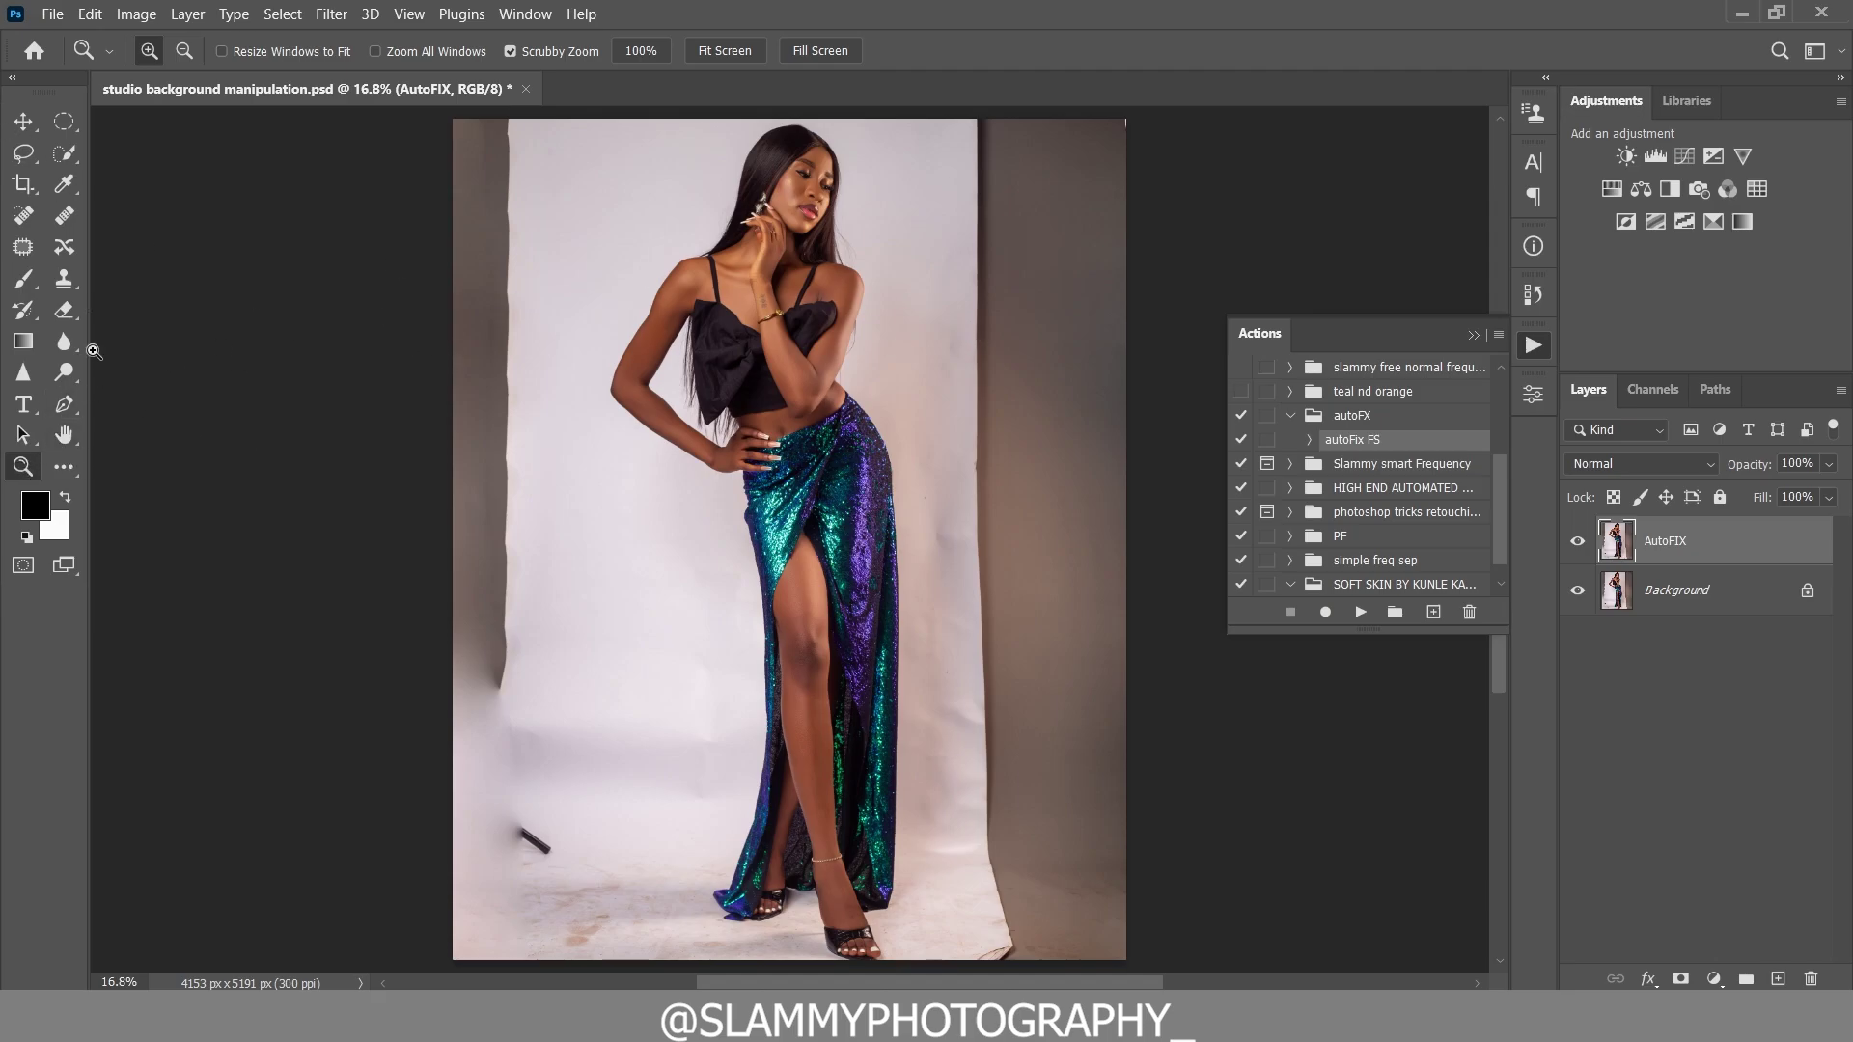
- Patch the grey strip along the photo's left edge and the black mark near the floor with clean white backdrop
{"action": "left_click", "coordinate": [21, 248]}
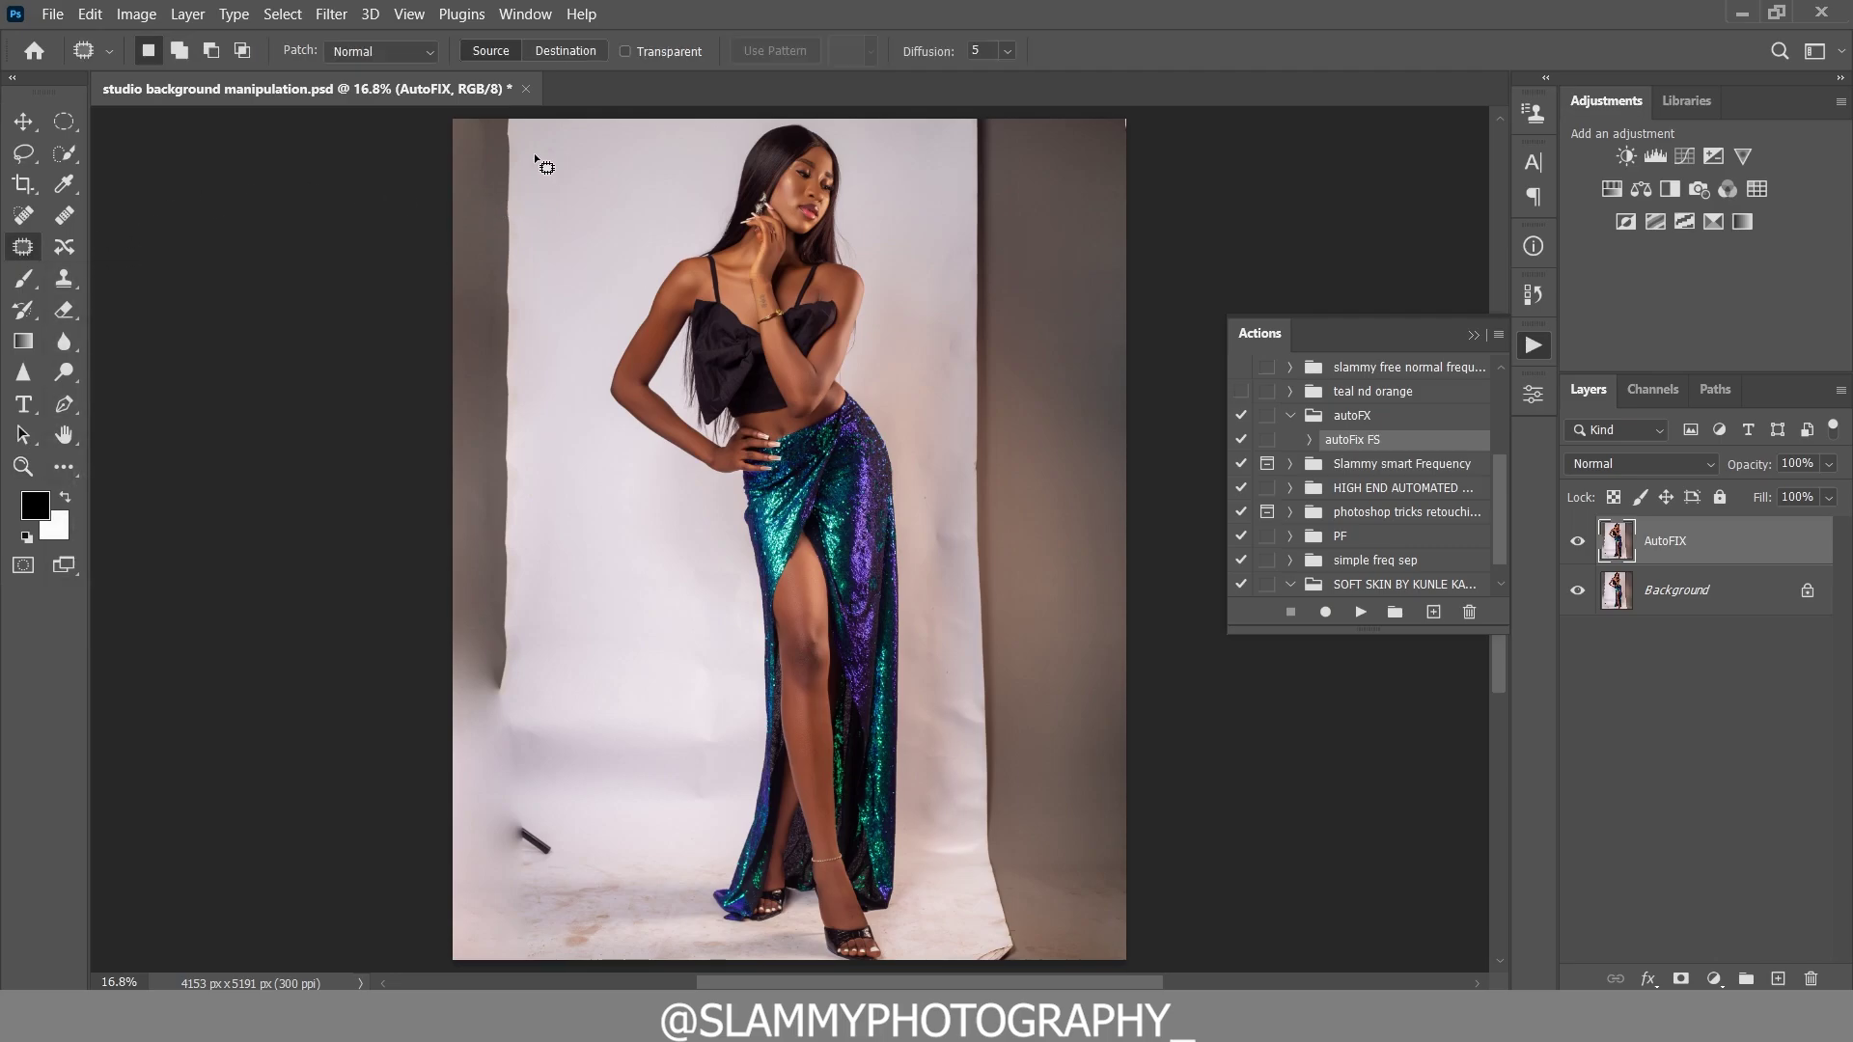
{"action": "left_click_drag", "start_coordinate": [531, 116], "coordinate": [546, 534]}
{"action": "mouse_move", "coordinate": [514, 741]}
{"action": "left_mouse_down"}
{"action": "mouse_move", "coordinate": [394, 730]}
{"action": "mouse_move", "coordinate": [322, 169]}
{"action": "mouse_move", "coordinate": [466, 43]}
{"action": "mouse_move", "coordinate": [535, 26]}
{"action": "left_mouse_up"}
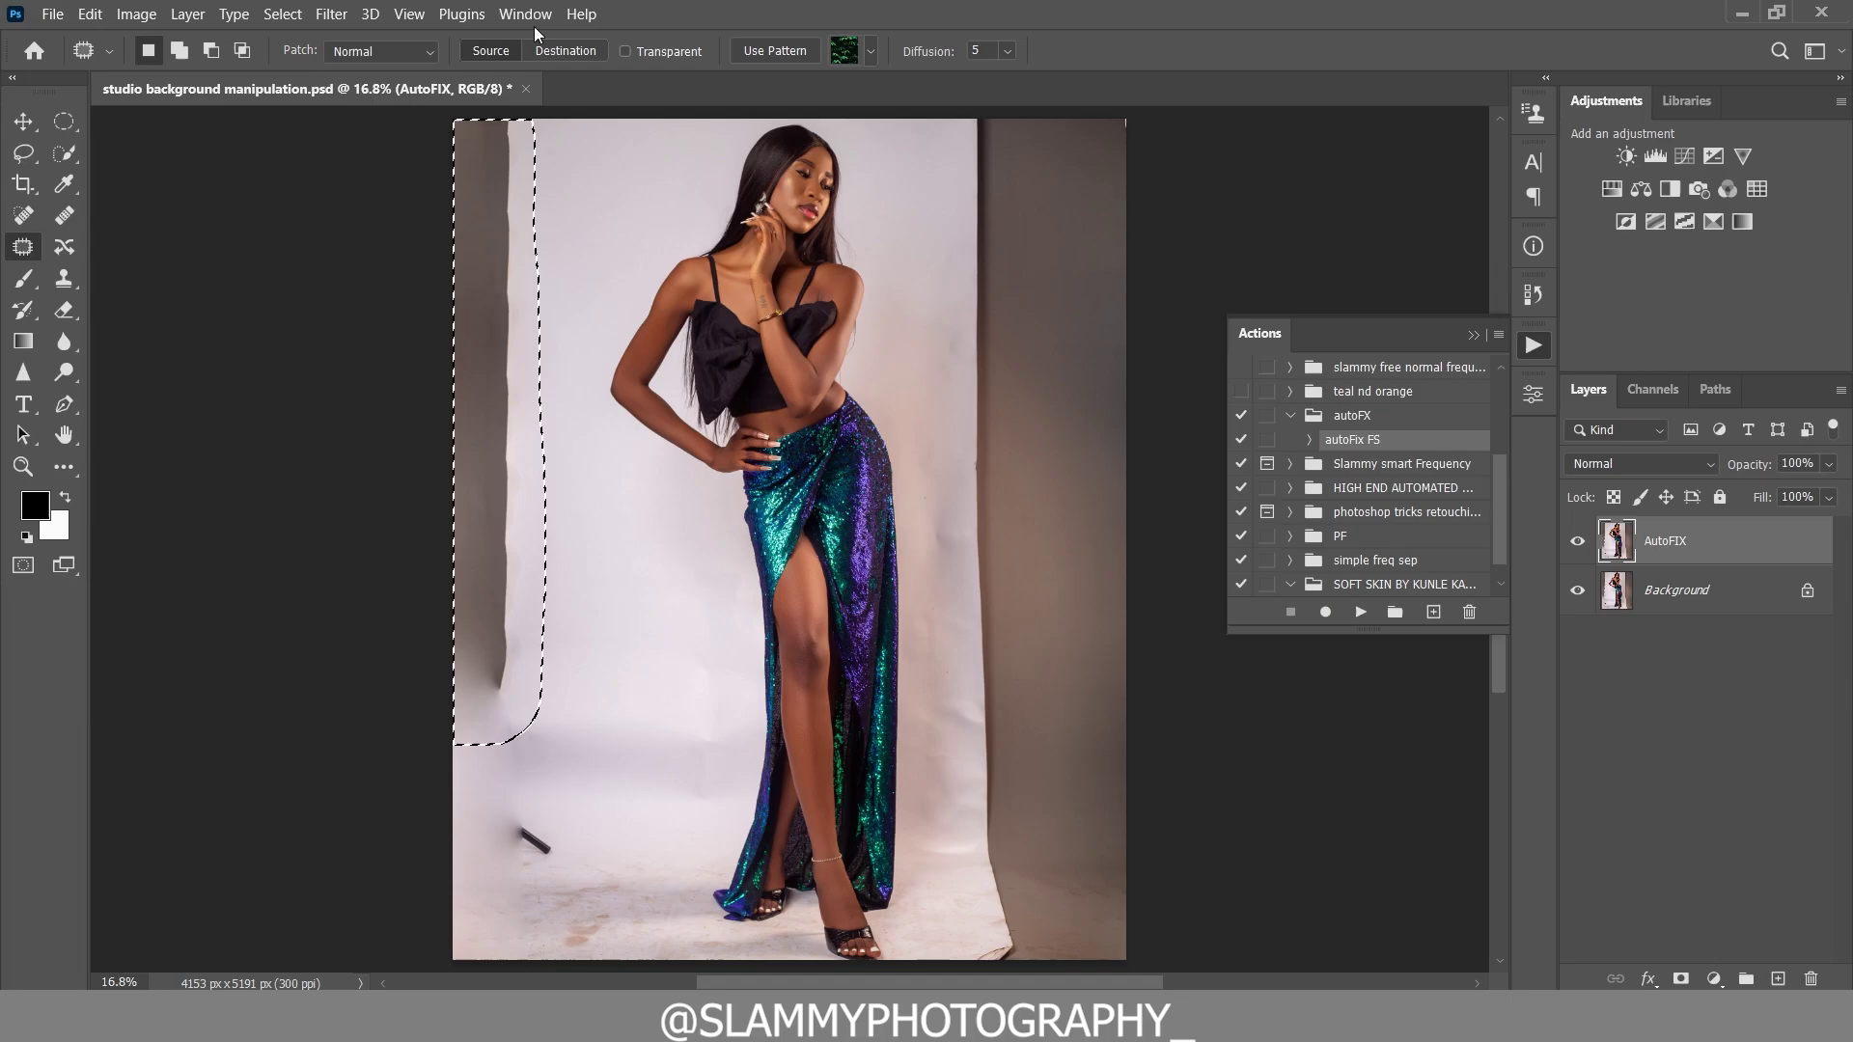
{"action": "left_click", "coordinate": [1476, 334]}
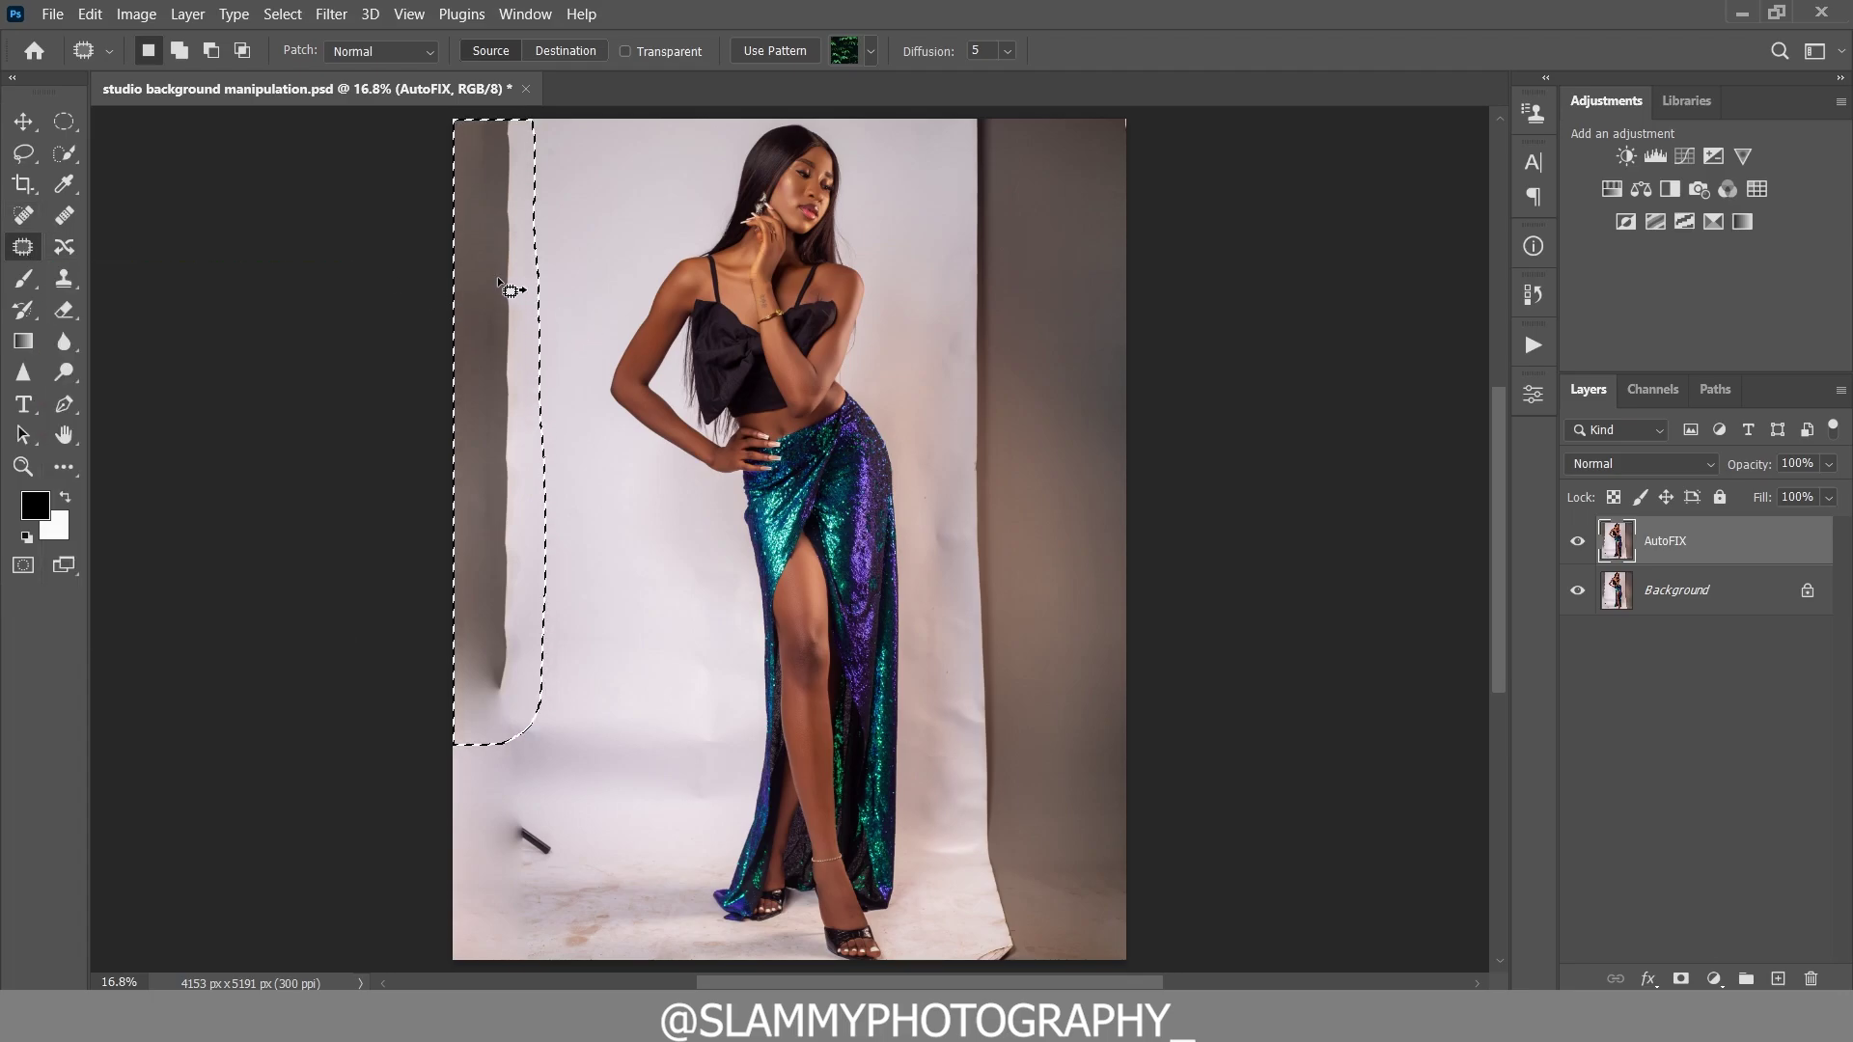
{"action": "left_click_drag", "start_coordinate": [500, 281], "coordinate": [579, 275]}
{"action": "key", "text": "ctrl+d"}
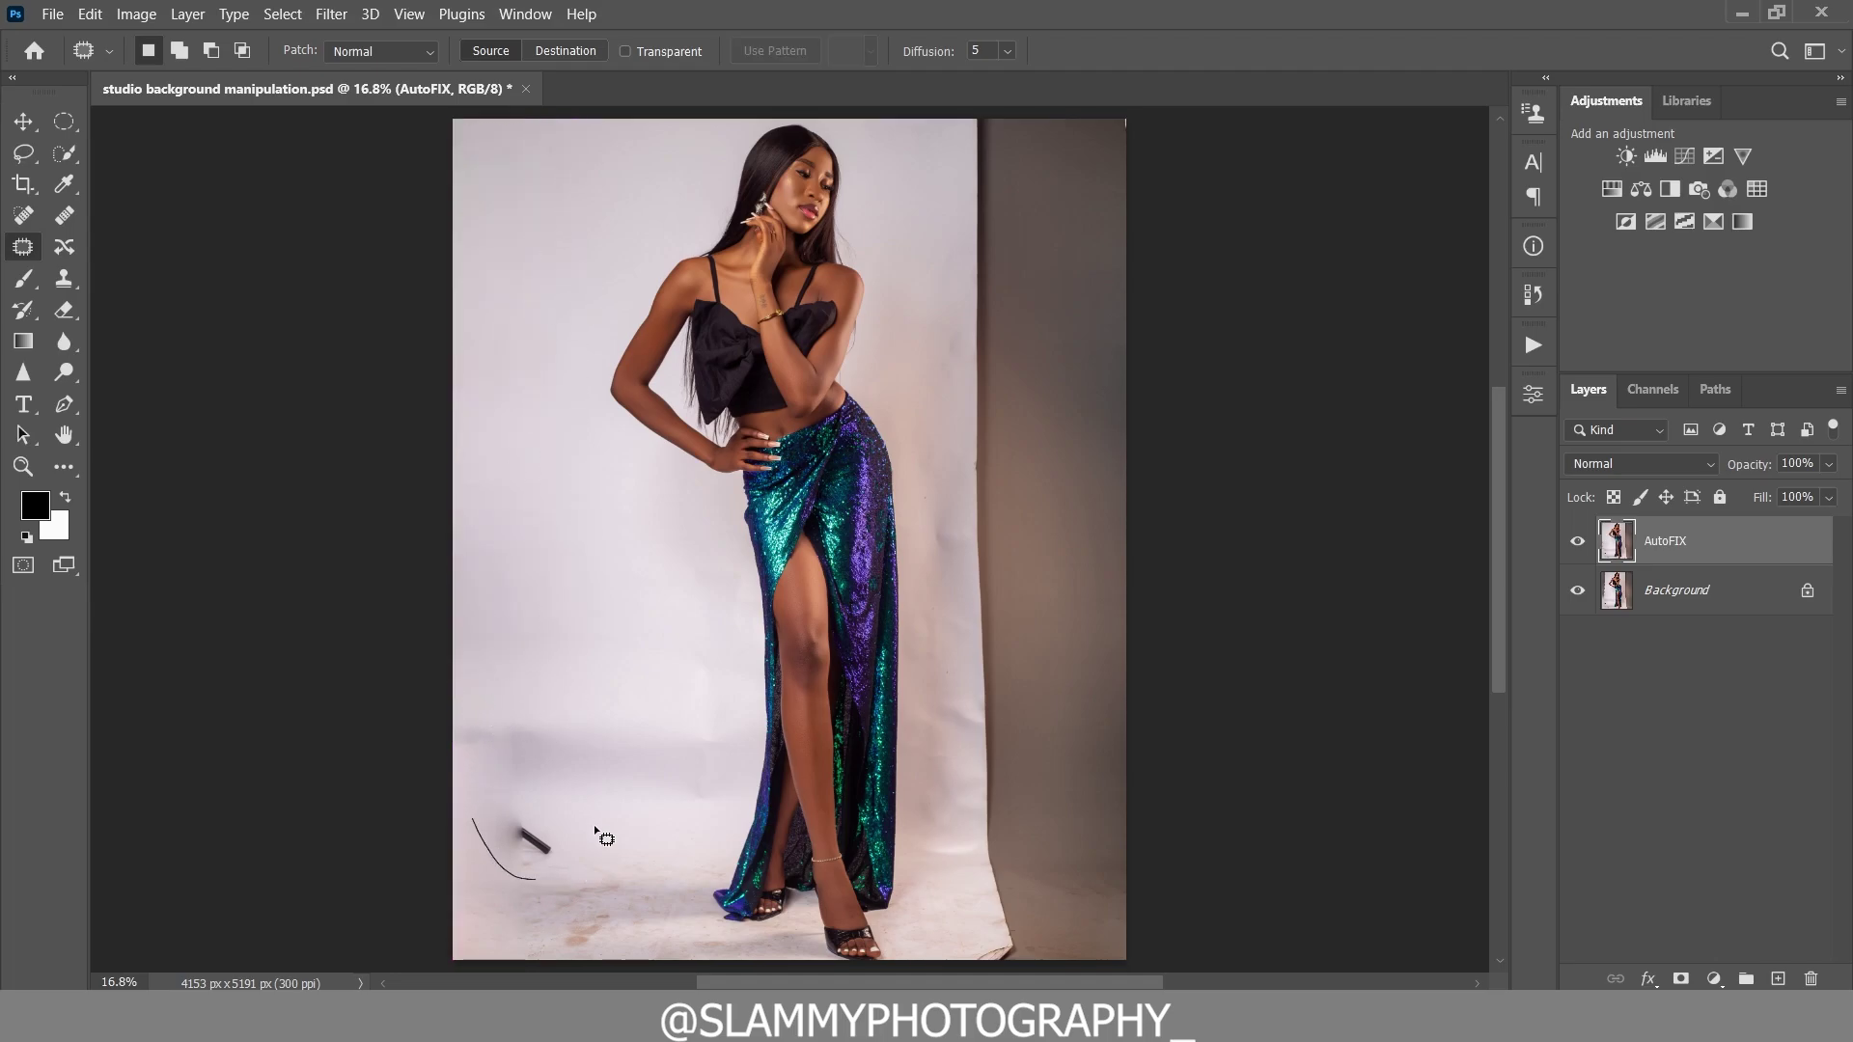
{"action": "left_click_drag", "start_coordinate": [600, 834], "coordinate": [575, 725]}
{"action": "key", "text": "ctrl+d"}
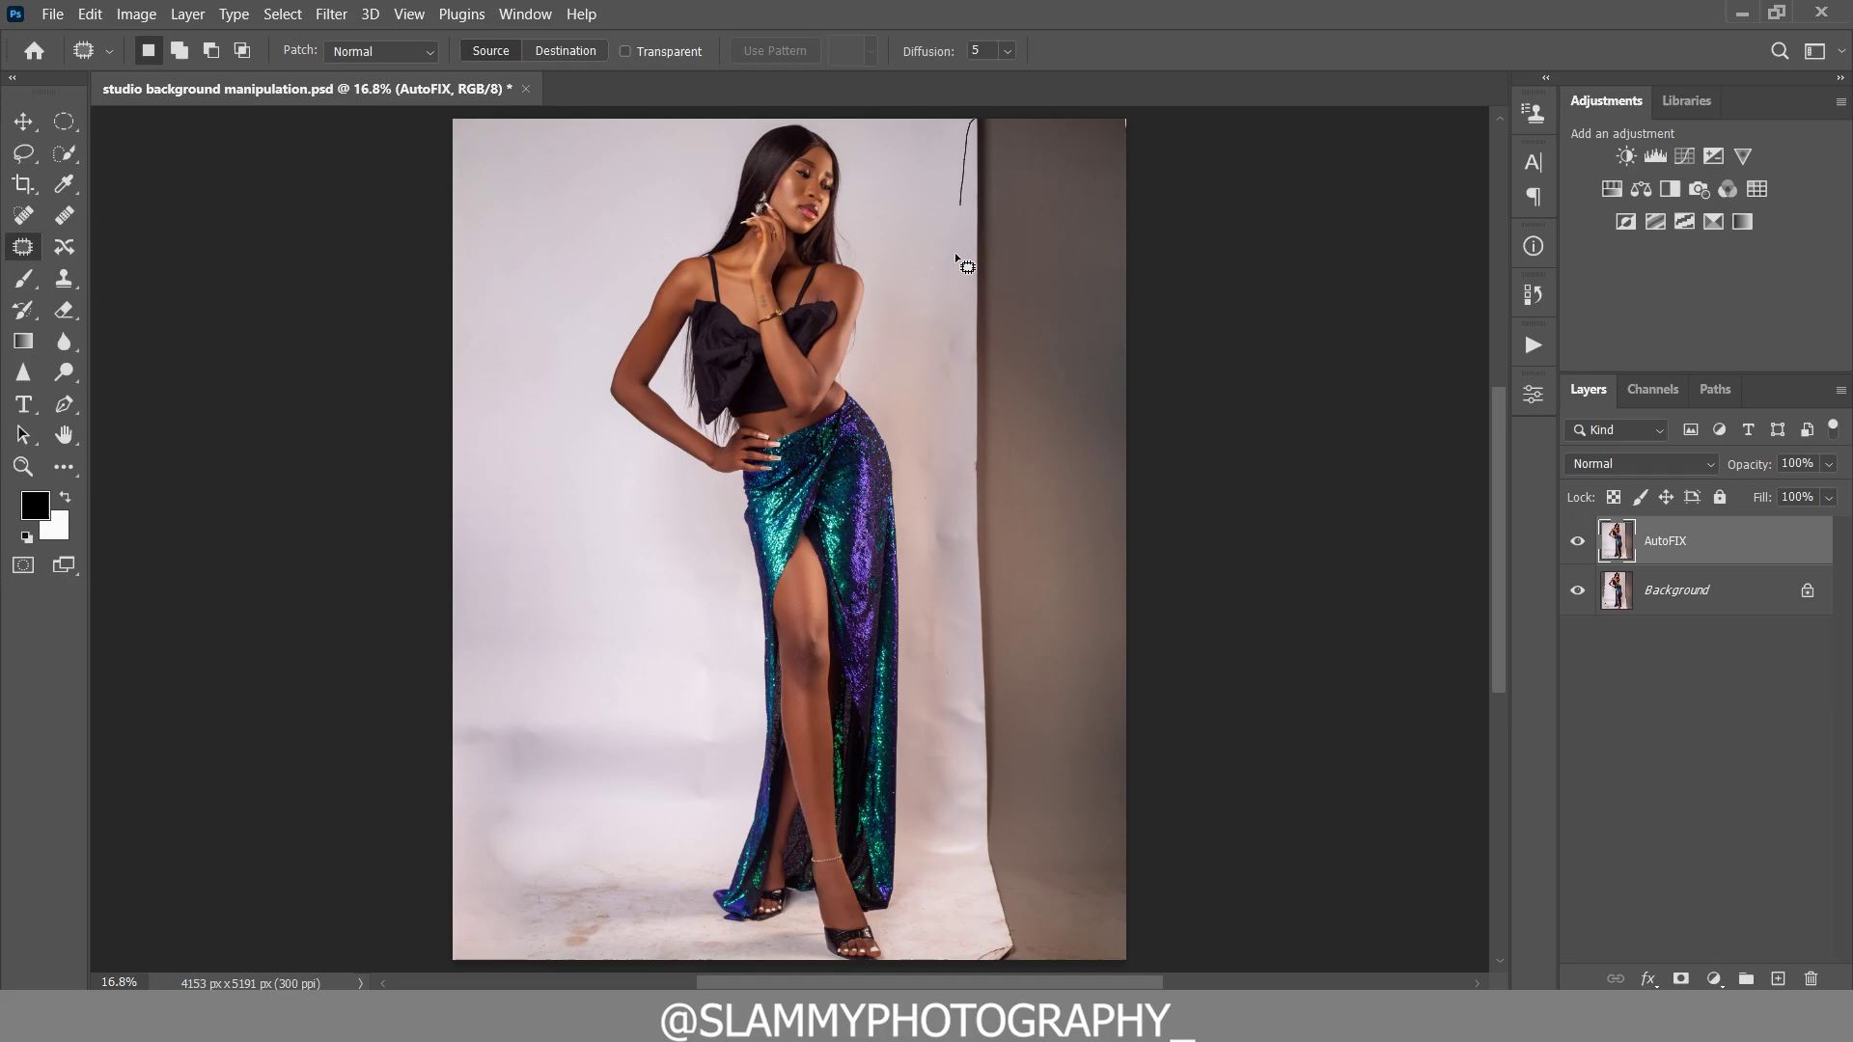
- Patch the wide grey area along the photo's right edge with white backdrop from the model's other side
{"action": "left_click_drag", "start_coordinate": [956, 256], "coordinate": [953, 657]}
{"action": "mouse_move", "coordinate": [970, 928]}
{"action": "left_mouse_down"}
{"action": "mouse_move", "coordinate": [1023, 965]}
{"action": "mouse_move", "coordinate": [1307, 496]}
{"action": "mouse_move", "coordinate": [970, 118]}
{"action": "left_mouse_up"}
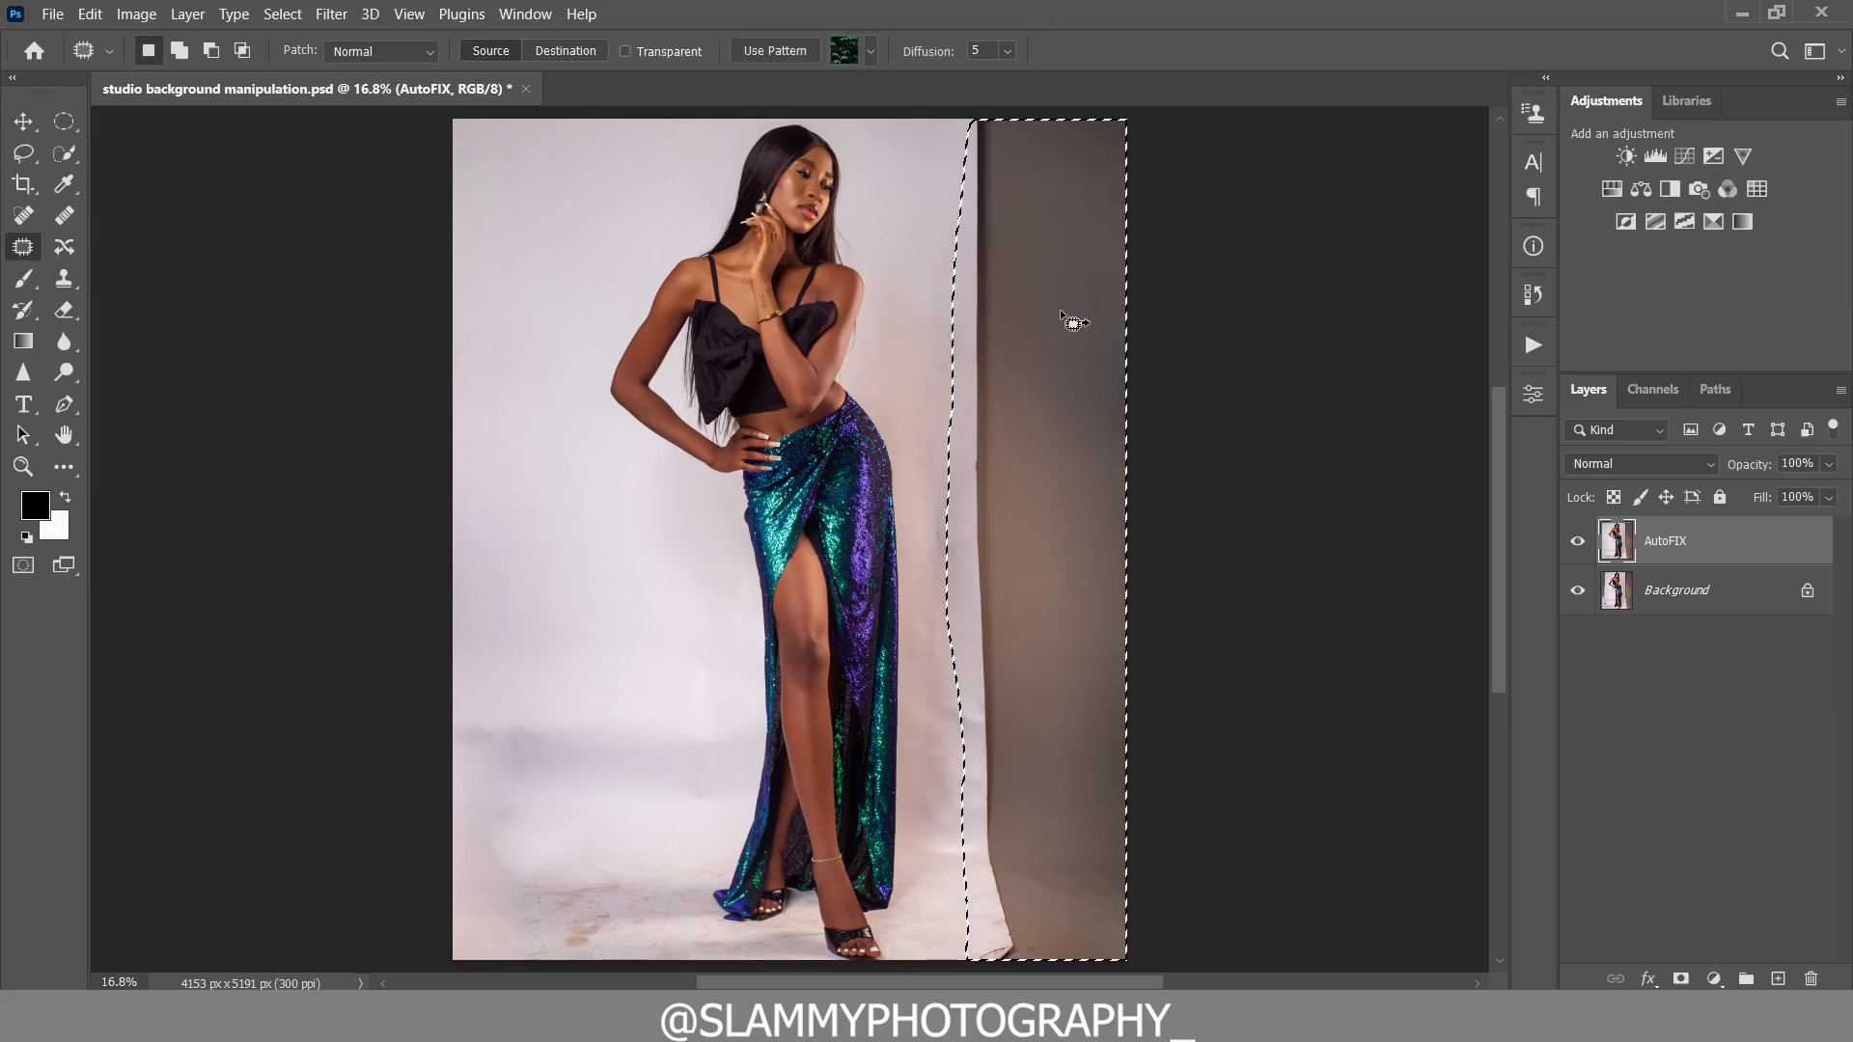
{"action": "left_click_drag", "start_coordinate": [1071, 319], "coordinate": [574, 314]}
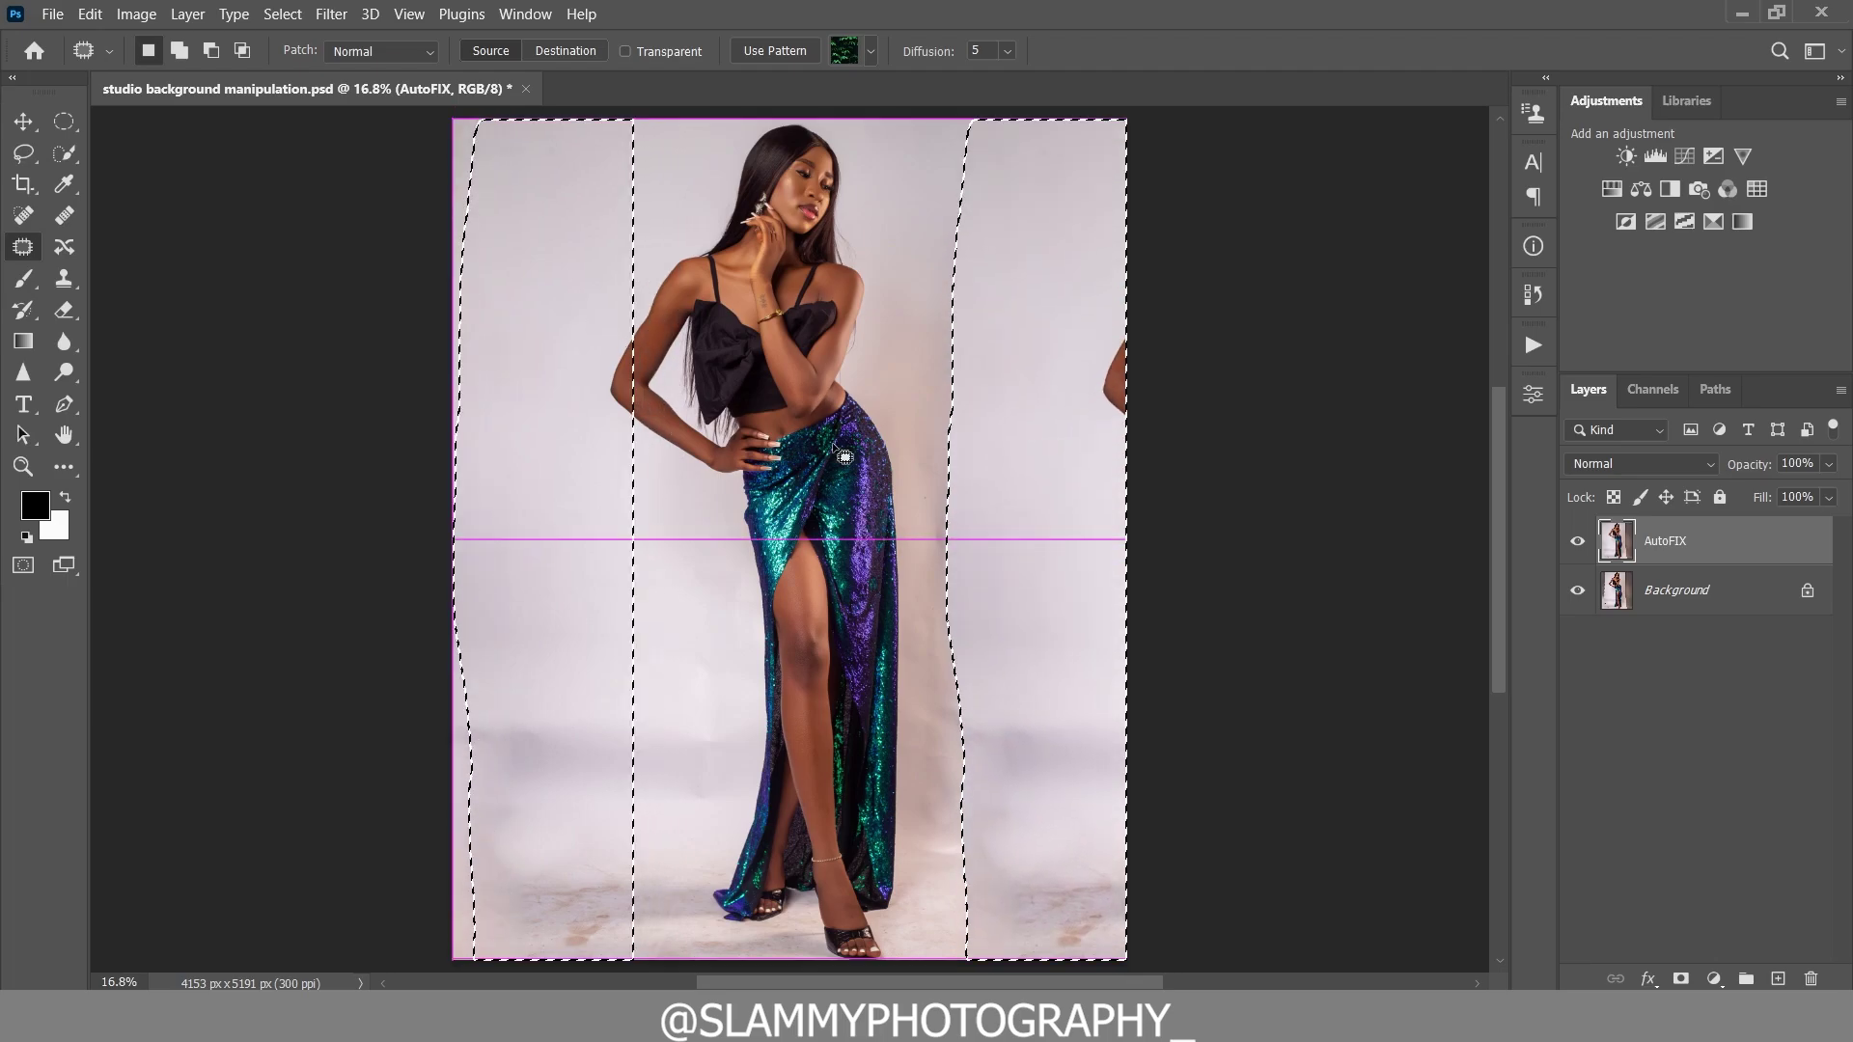
{"action": "key", "text": "ctrl+d"}
- Patch out the leftover marks on the backdrop to the right of the model
{"action": "mouse_move", "coordinate": [1191, 448]}
{"action": "left_mouse_down"}
{"action": "mouse_move", "coordinate": [1129, 439]}
{"action": "mouse_move", "coordinate": [981, 546]}
{"action": "left_mouse_up"}
{"action": "key", "text": "ctrl+d"}
{"action": "mouse_move", "coordinate": [938, 769]}
{"action": "left_mouse_down"}
{"action": "mouse_move", "coordinate": [945, 675]}
{"action": "mouse_move", "coordinate": [1105, 934]}
{"action": "mouse_move", "coordinate": [1073, 880]}
{"action": "mouse_move", "coordinate": [1077, 801]}
{"action": "left_mouse_up"}
{"action": "key", "text": "ctrl+d"}
{"action": "key", "text": "ctrl+d"}
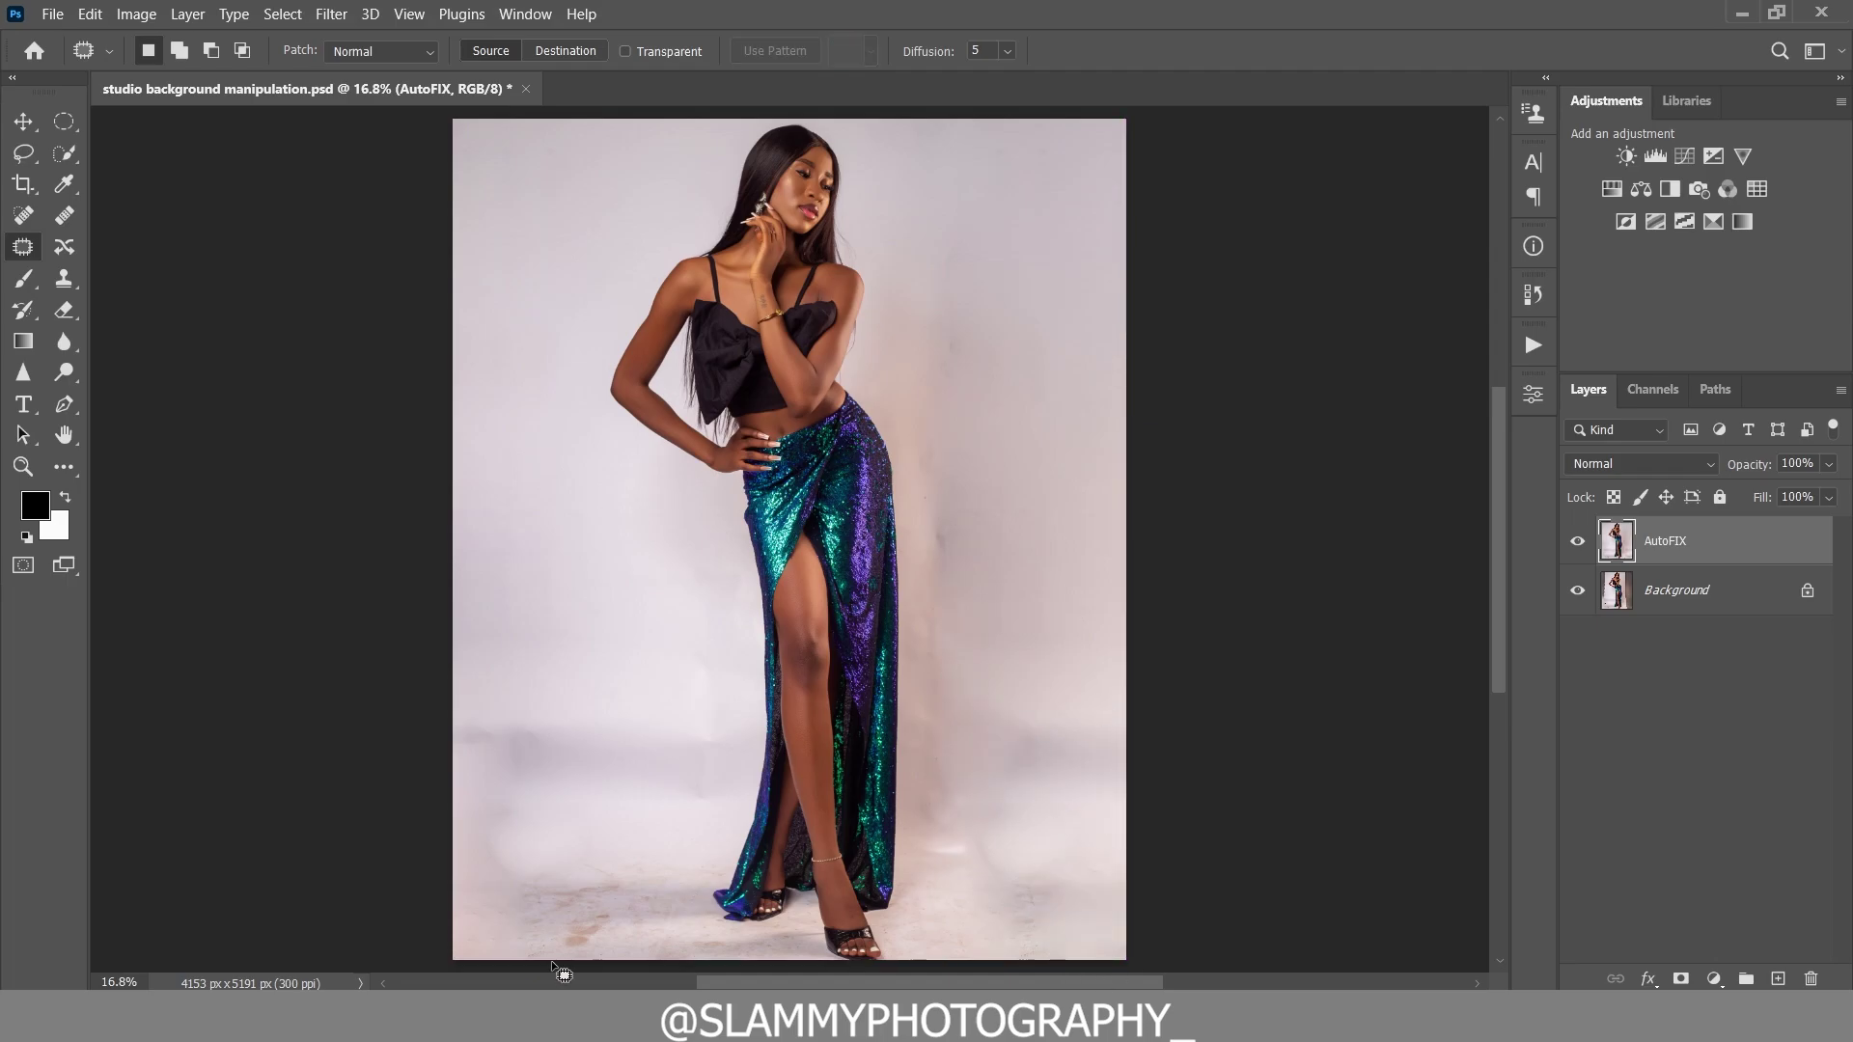
- Patch out the floor stain and the darker backdrop band to the left of the model
{"action": "mouse_move", "coordinate": [612, 881]}
{"action": "left_mouse_down"}
{"action": "mouse_move", "coordinate": [638, 911]}
{"action": "mouse_move", "coordinate": [608, 950]}
{"action": "mouse_move", "coordinate": [608, 724]}
{"action": "mouse_move", "coordinate": [463, 676]}
{"action": "left_mouse_up"}
{"action": "key", "text": "ctrl+d"}
{"action": "mouse_move", "coordinate": [531, 730]}
{"action": "left_mouse_down"}
{"action": "mouse_move", "coordinate": [531, 599]}
{"action": "mouse_move", "coordinate": [606, 595]}
{"action": "left_mouse_up"}
{"action": "key", "text": "ctrl+d"}
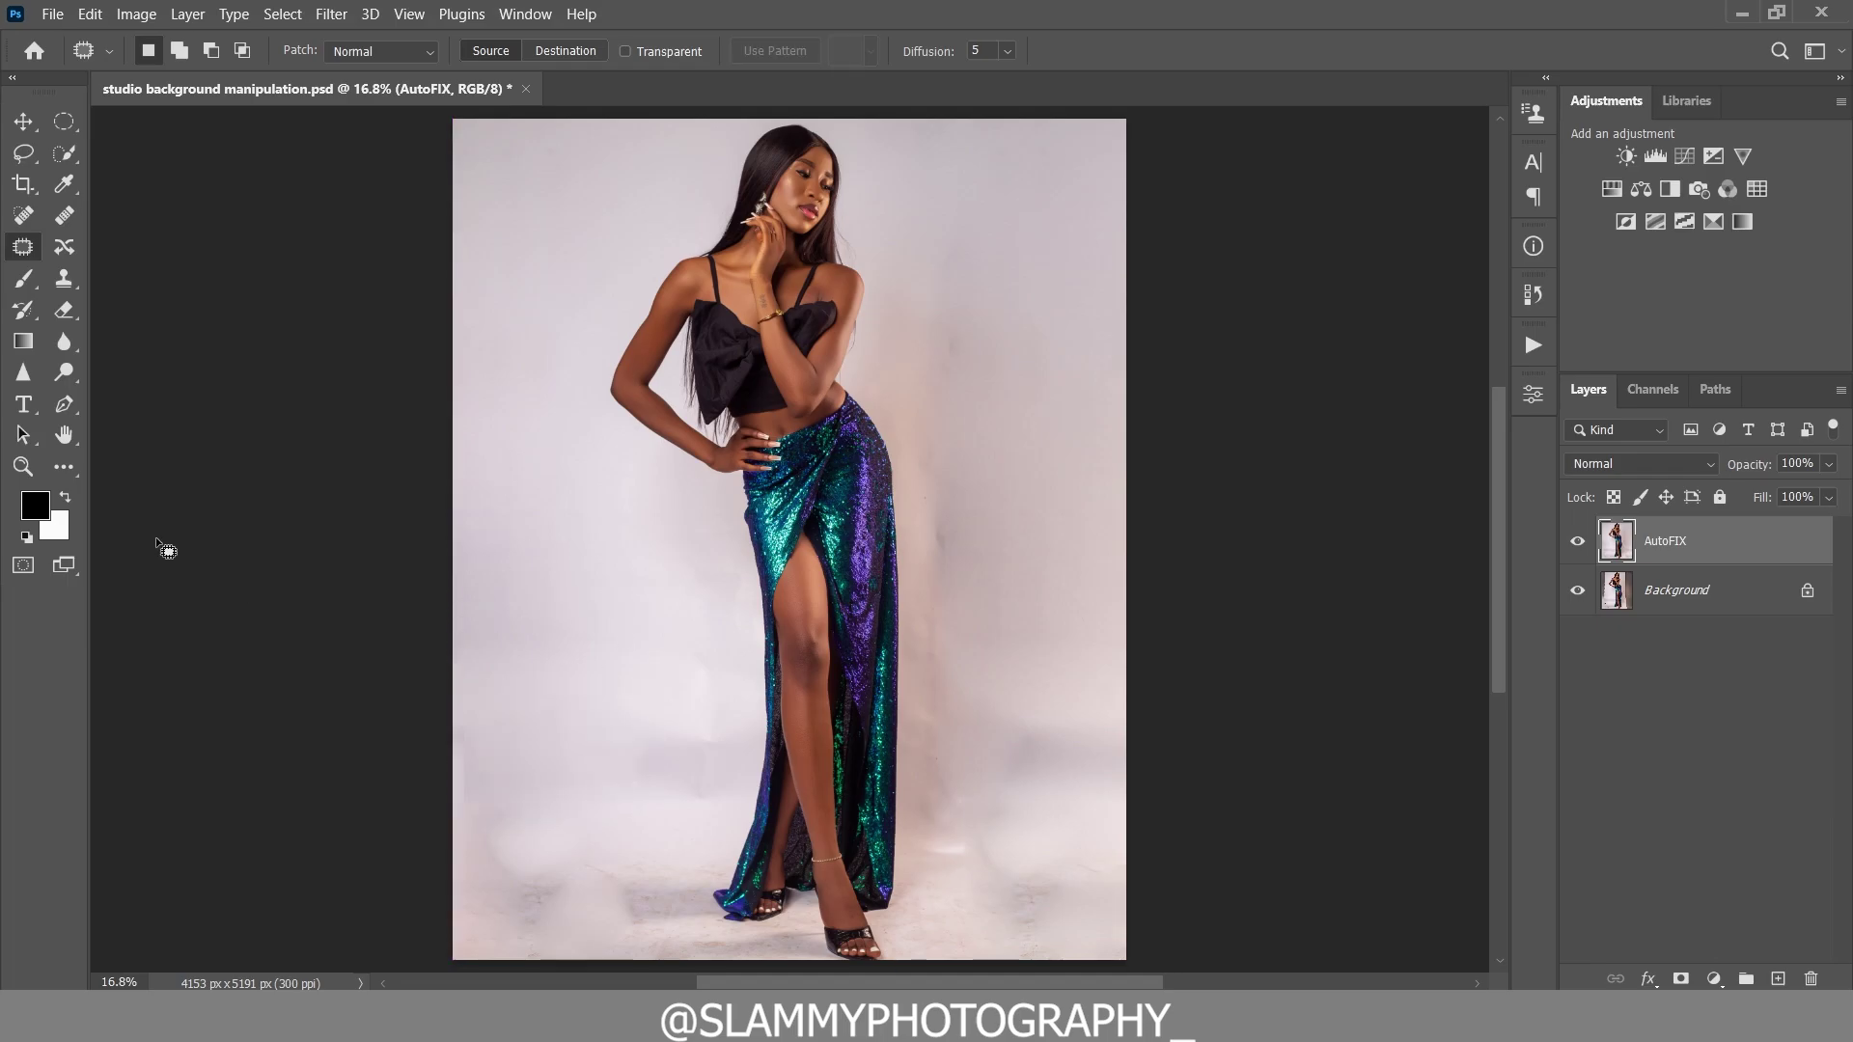
- Check the retouched face and shoulders up close with the AutoFIX layer hidden and shown, and return to the full photo
{"action": "left_click", "coordinate": [21, 467]}
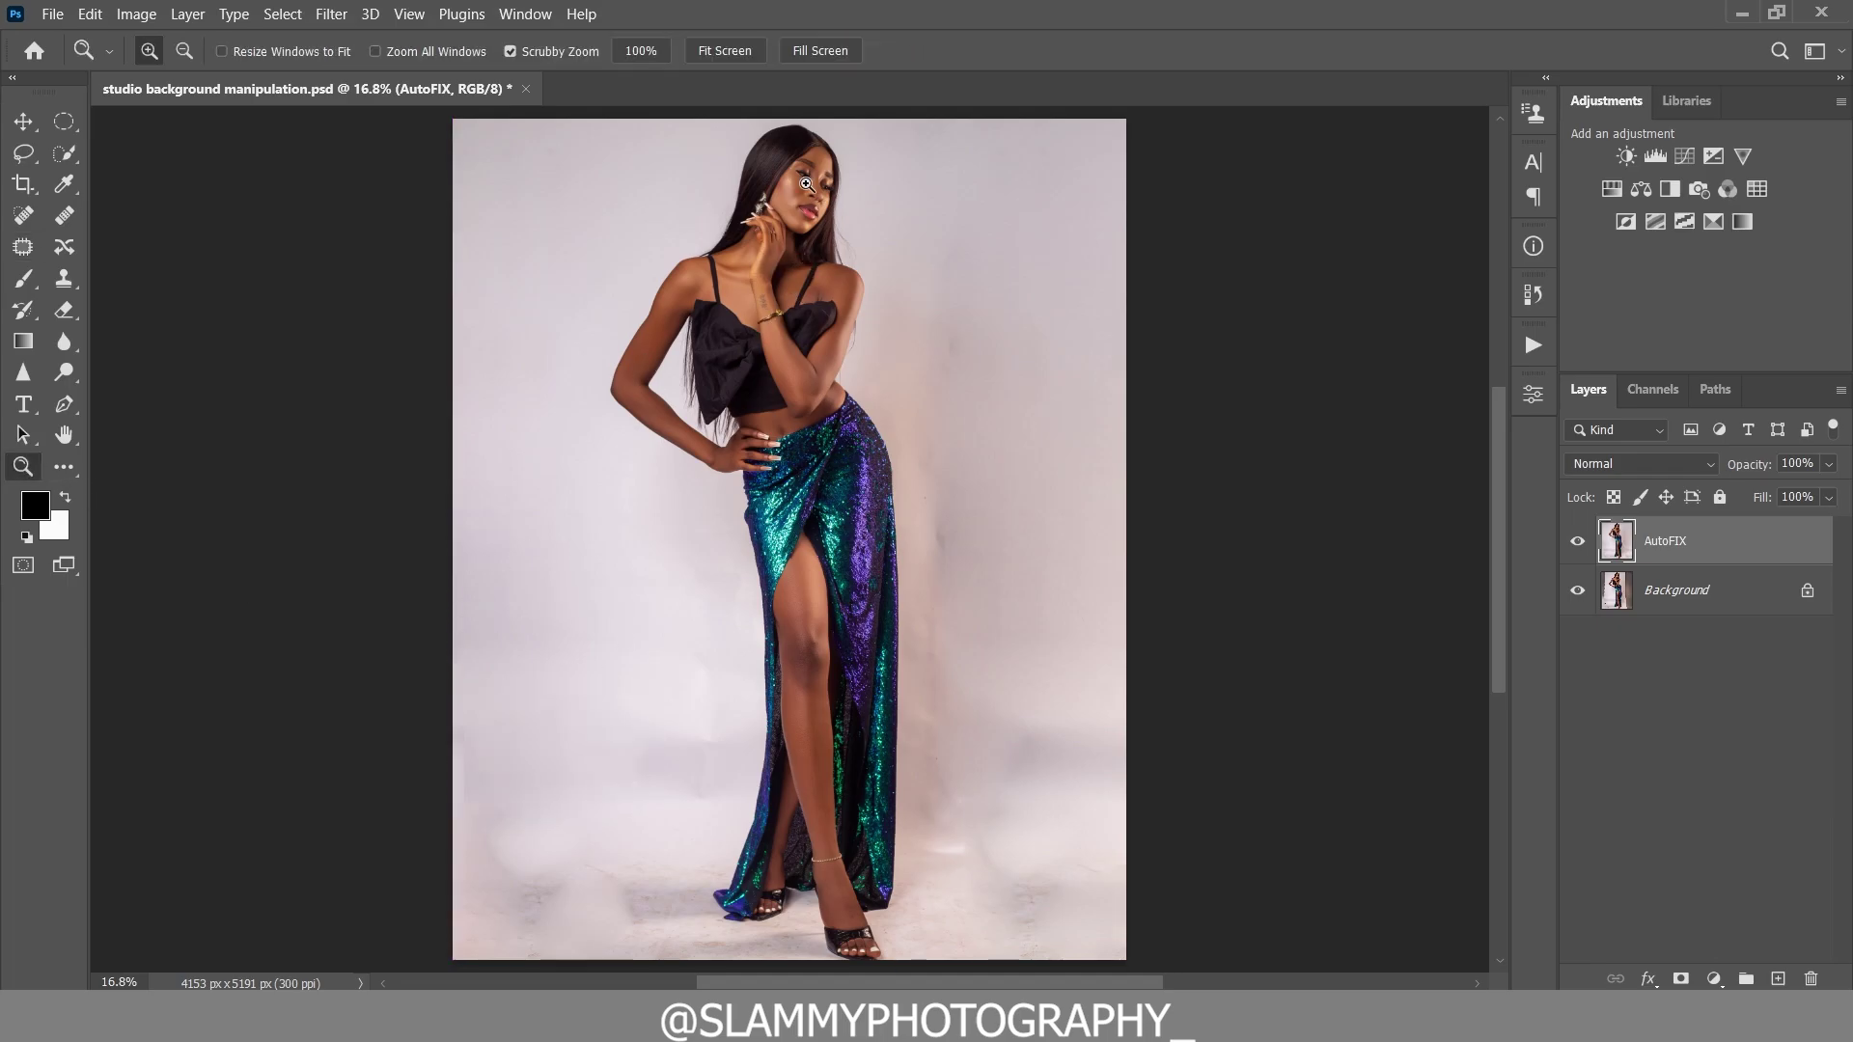
{"action": "left_click_drag", "start_coordinate": [804, 182], "coordinate": [676, 634]}
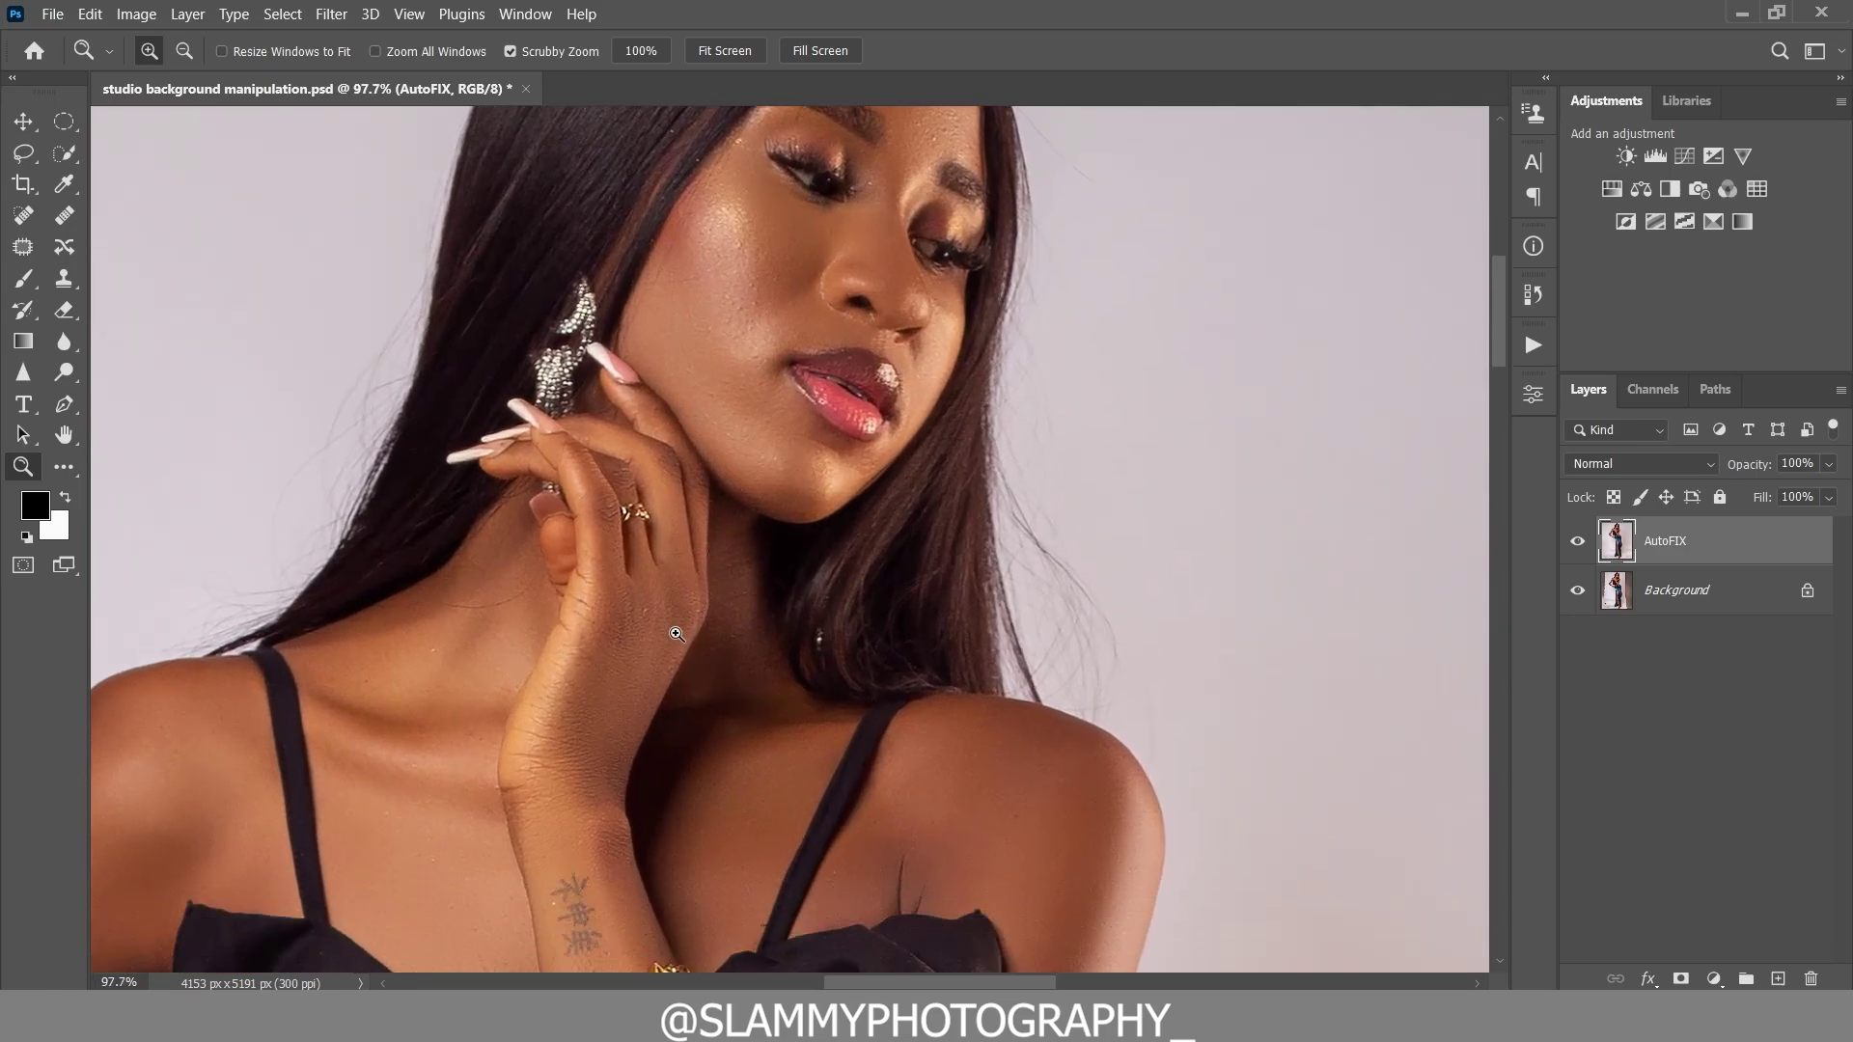
{"action": "scroll", "coordinate": [676, 634], "scroll_direction": "down", "scroll_amount": 2}
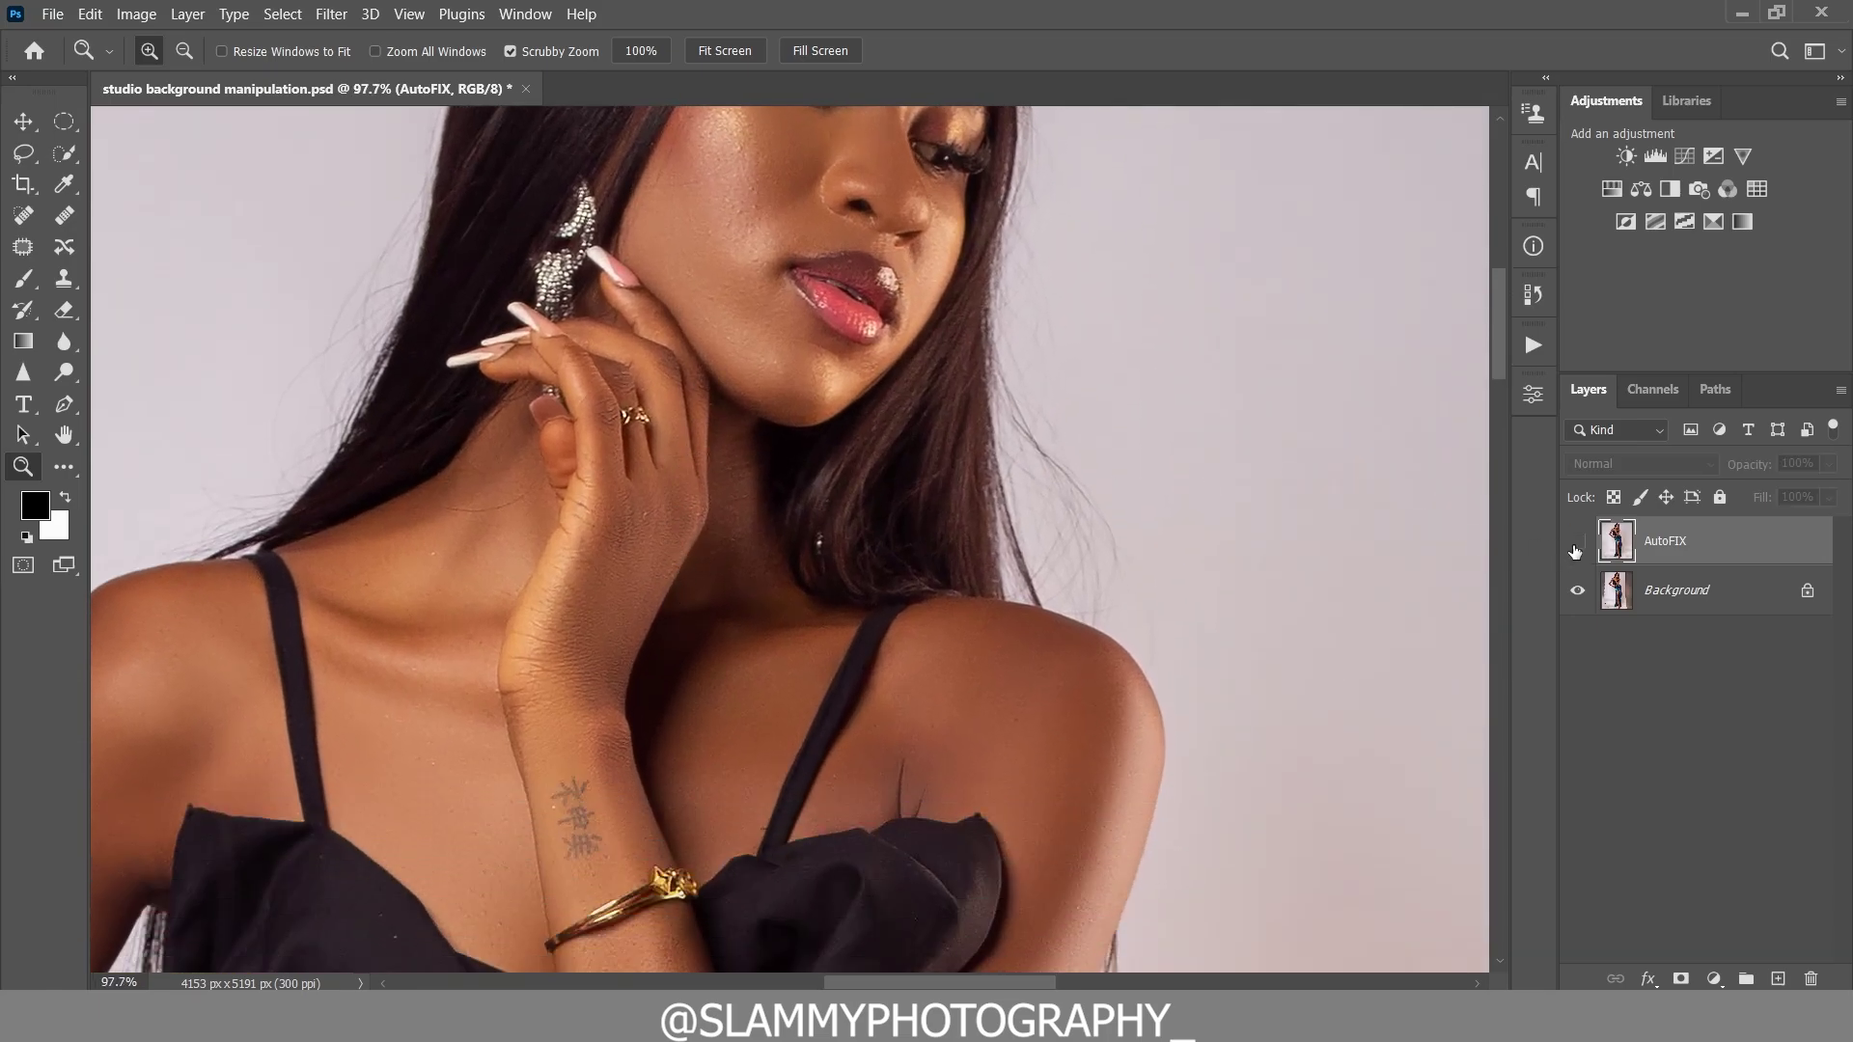
{"action": "key", "text": "ctrl+0"}
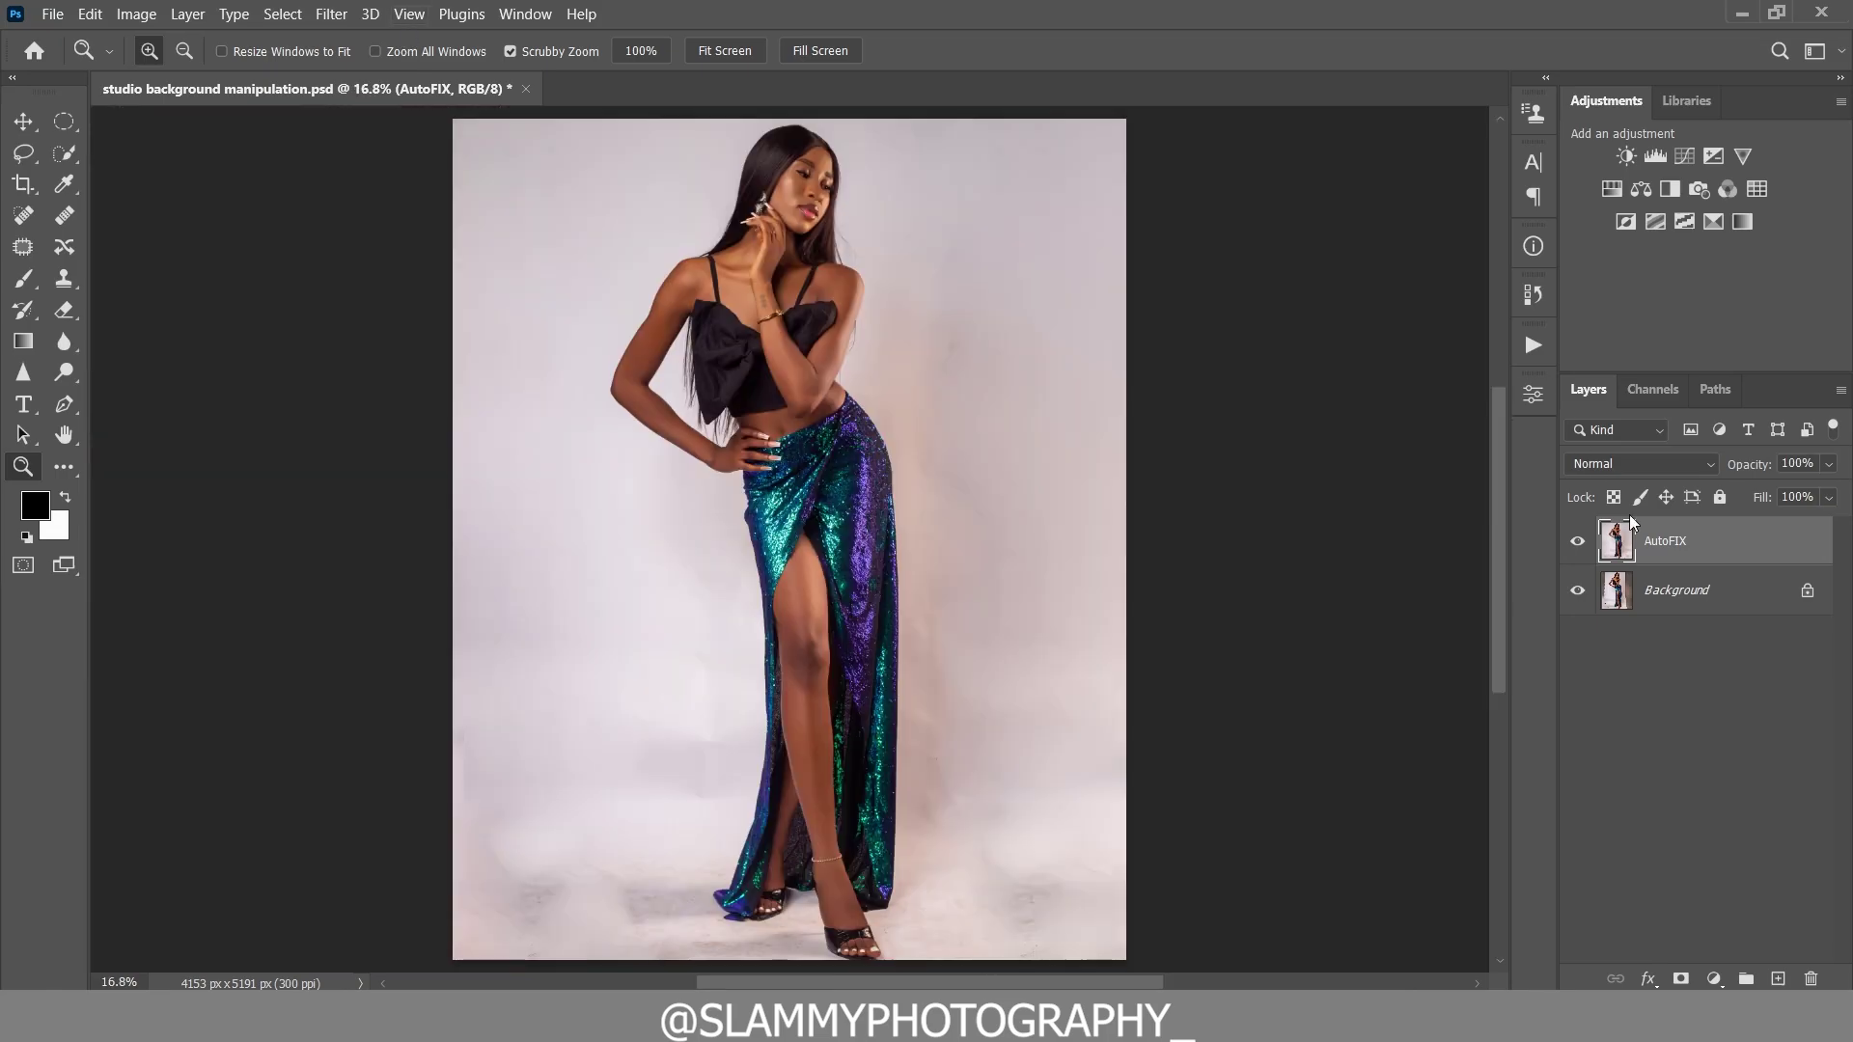
{"action": "scroll", "coordinate": [574, 260], "scroll_direction": "down", "scroll_amount": 1}
{"action": "scroll", "coordinate": [573, 261], "scroll_direction": "up", "scroll_amount": 1}
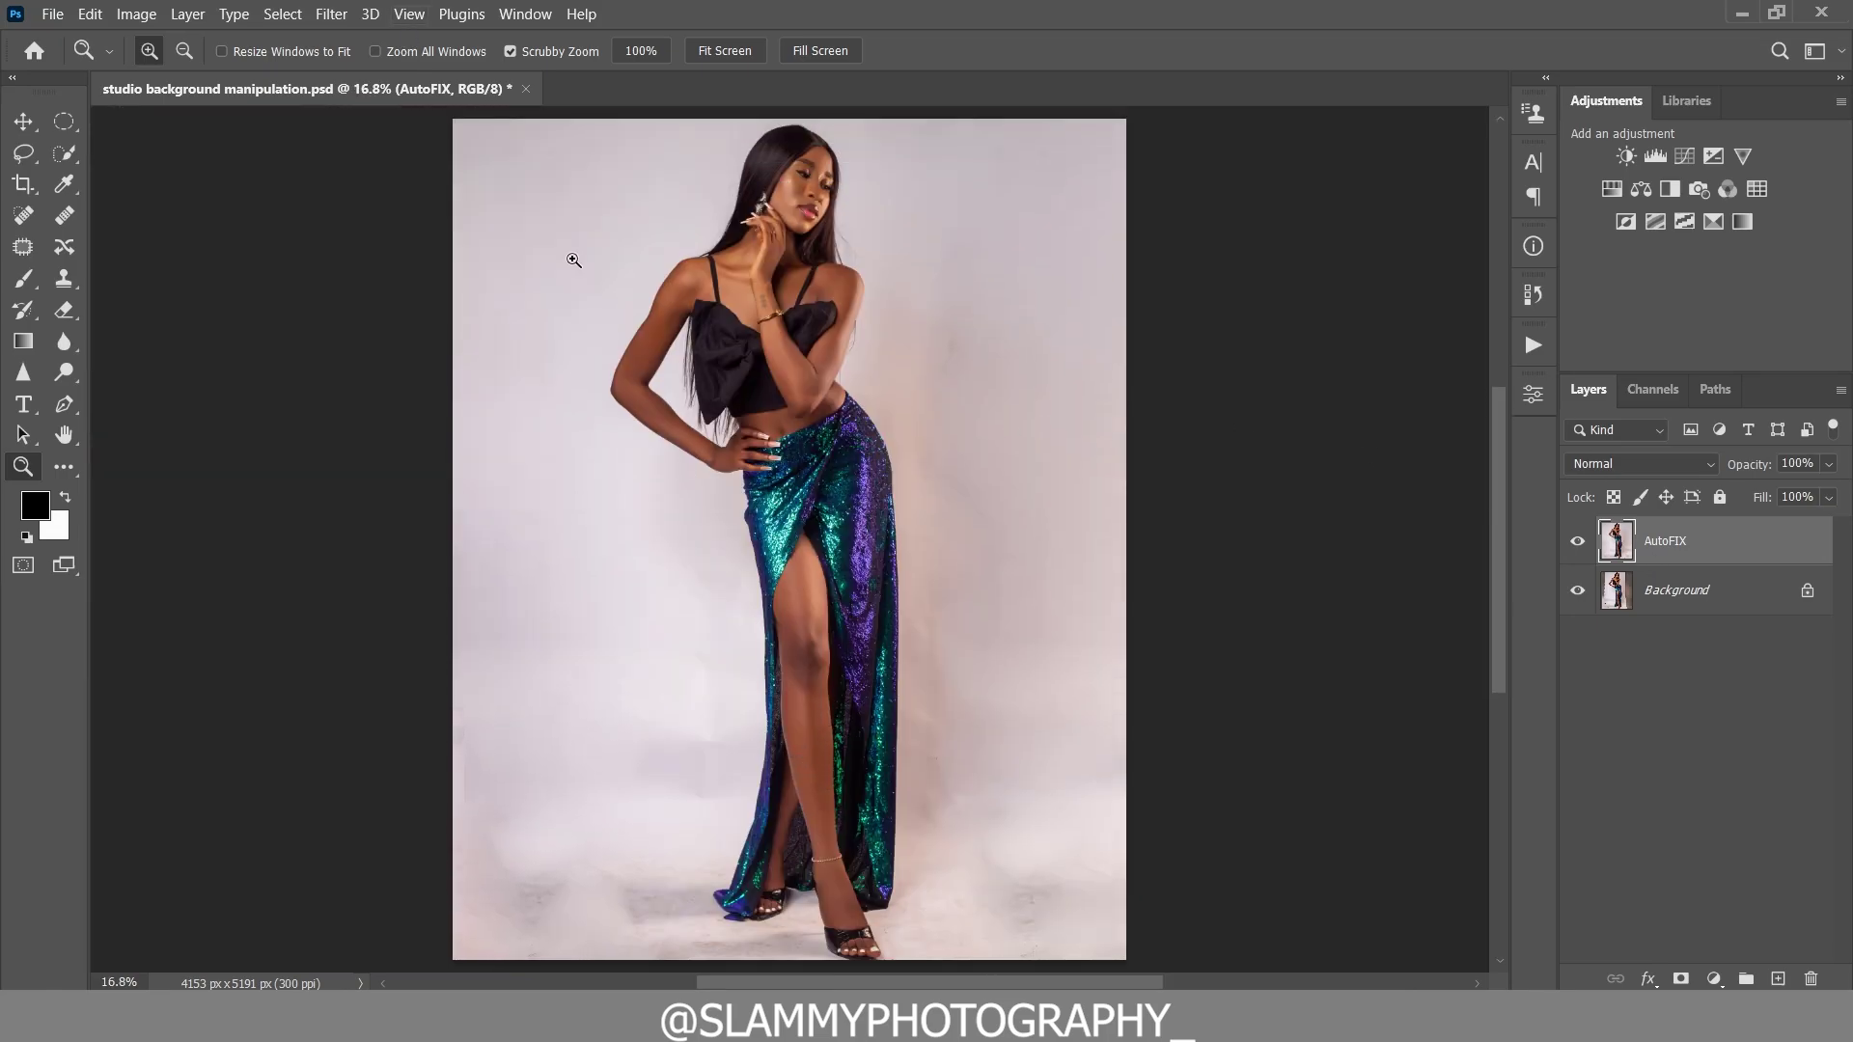
{"action": "left_click", "coordinate": [409, 14]}
{"action": "left_click", "coordinate": [499, 231]}
- Create a new layer in Overlay mode filled with the Overlay-neutral colour (50% gray)
{"action": "left_click", "coordinate": [188, 13]}
{"action": "left_click", "coordinate": [189, 13]}
{"action": "left_click", "coordinate": [188, 13]}
{"action": "left_click", "coordinate": [188, 14]}
{"action": "left_click", "coordinate": [188, 13]}
{"action": "left_click", "coordinate": [188, 13]}
{"action": "left_click", "coordinate": [188, 14]}
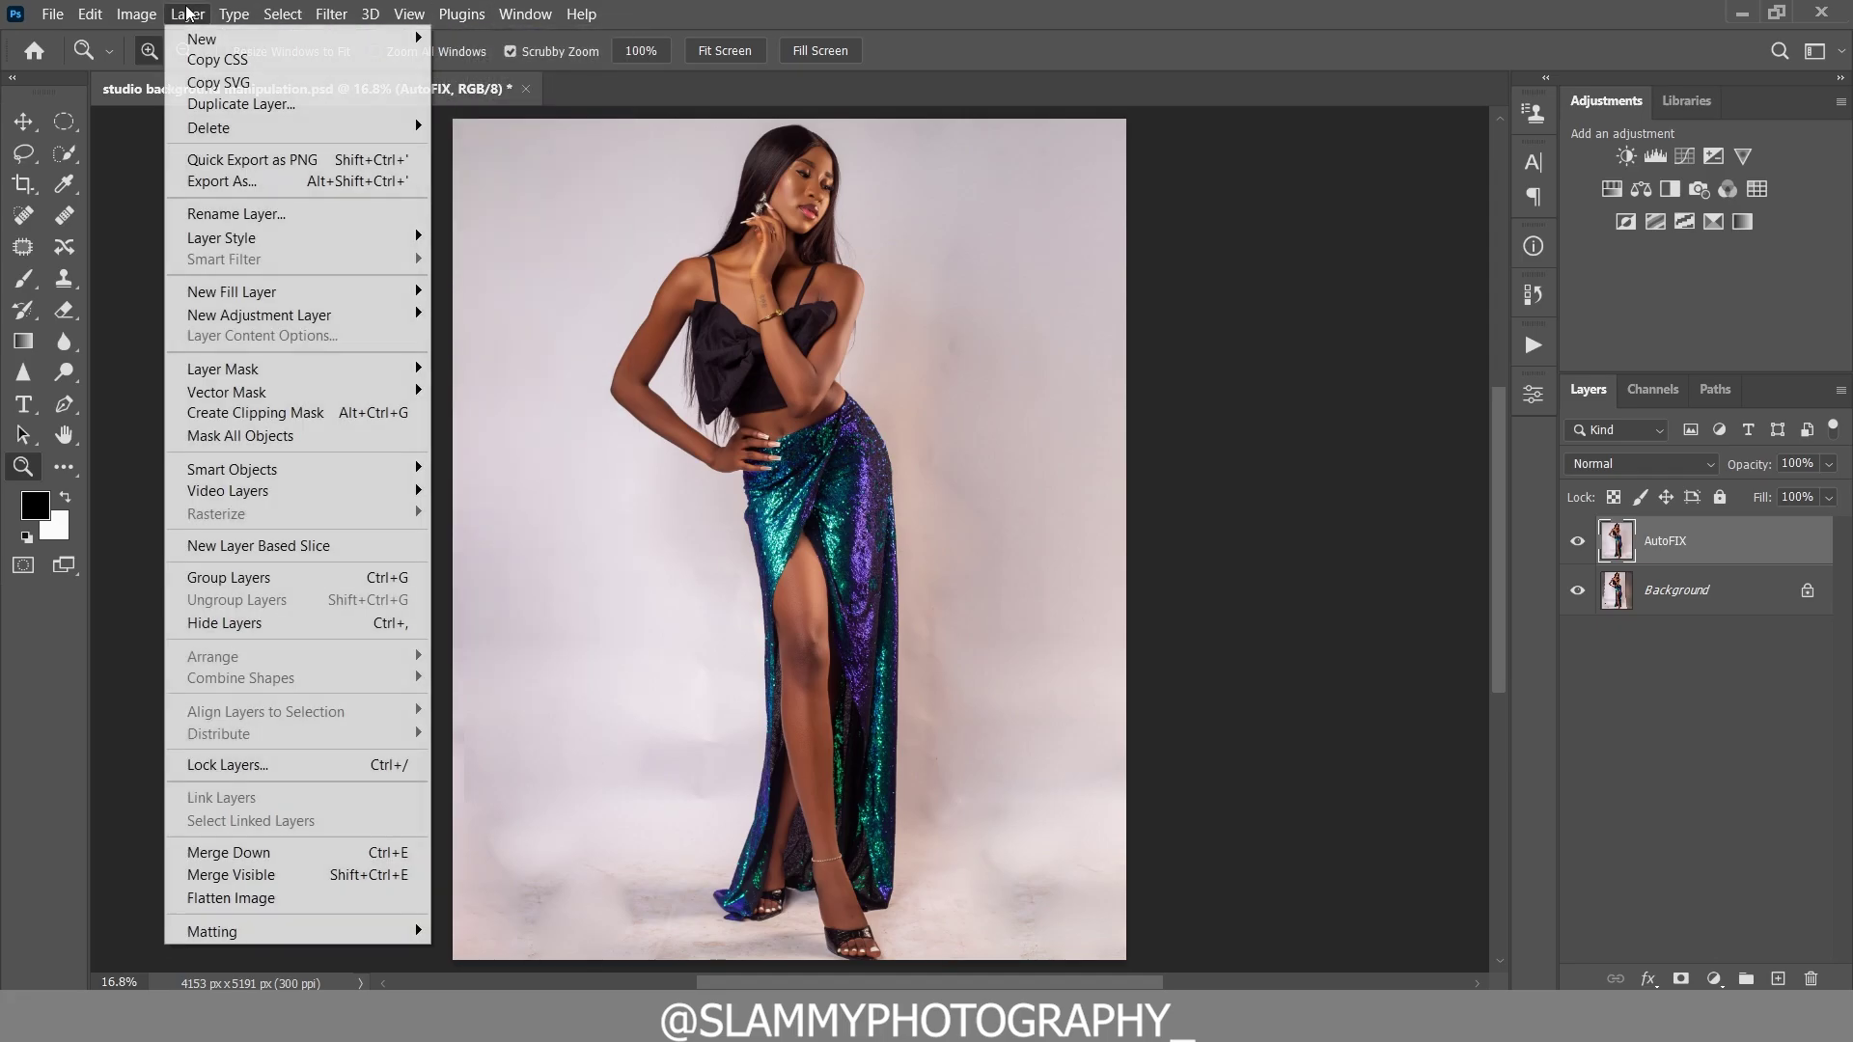
{"action": "mouse_move", "coordinate": [224, 43]}
{"action": "left_click", "coordinate": [462, 39]}
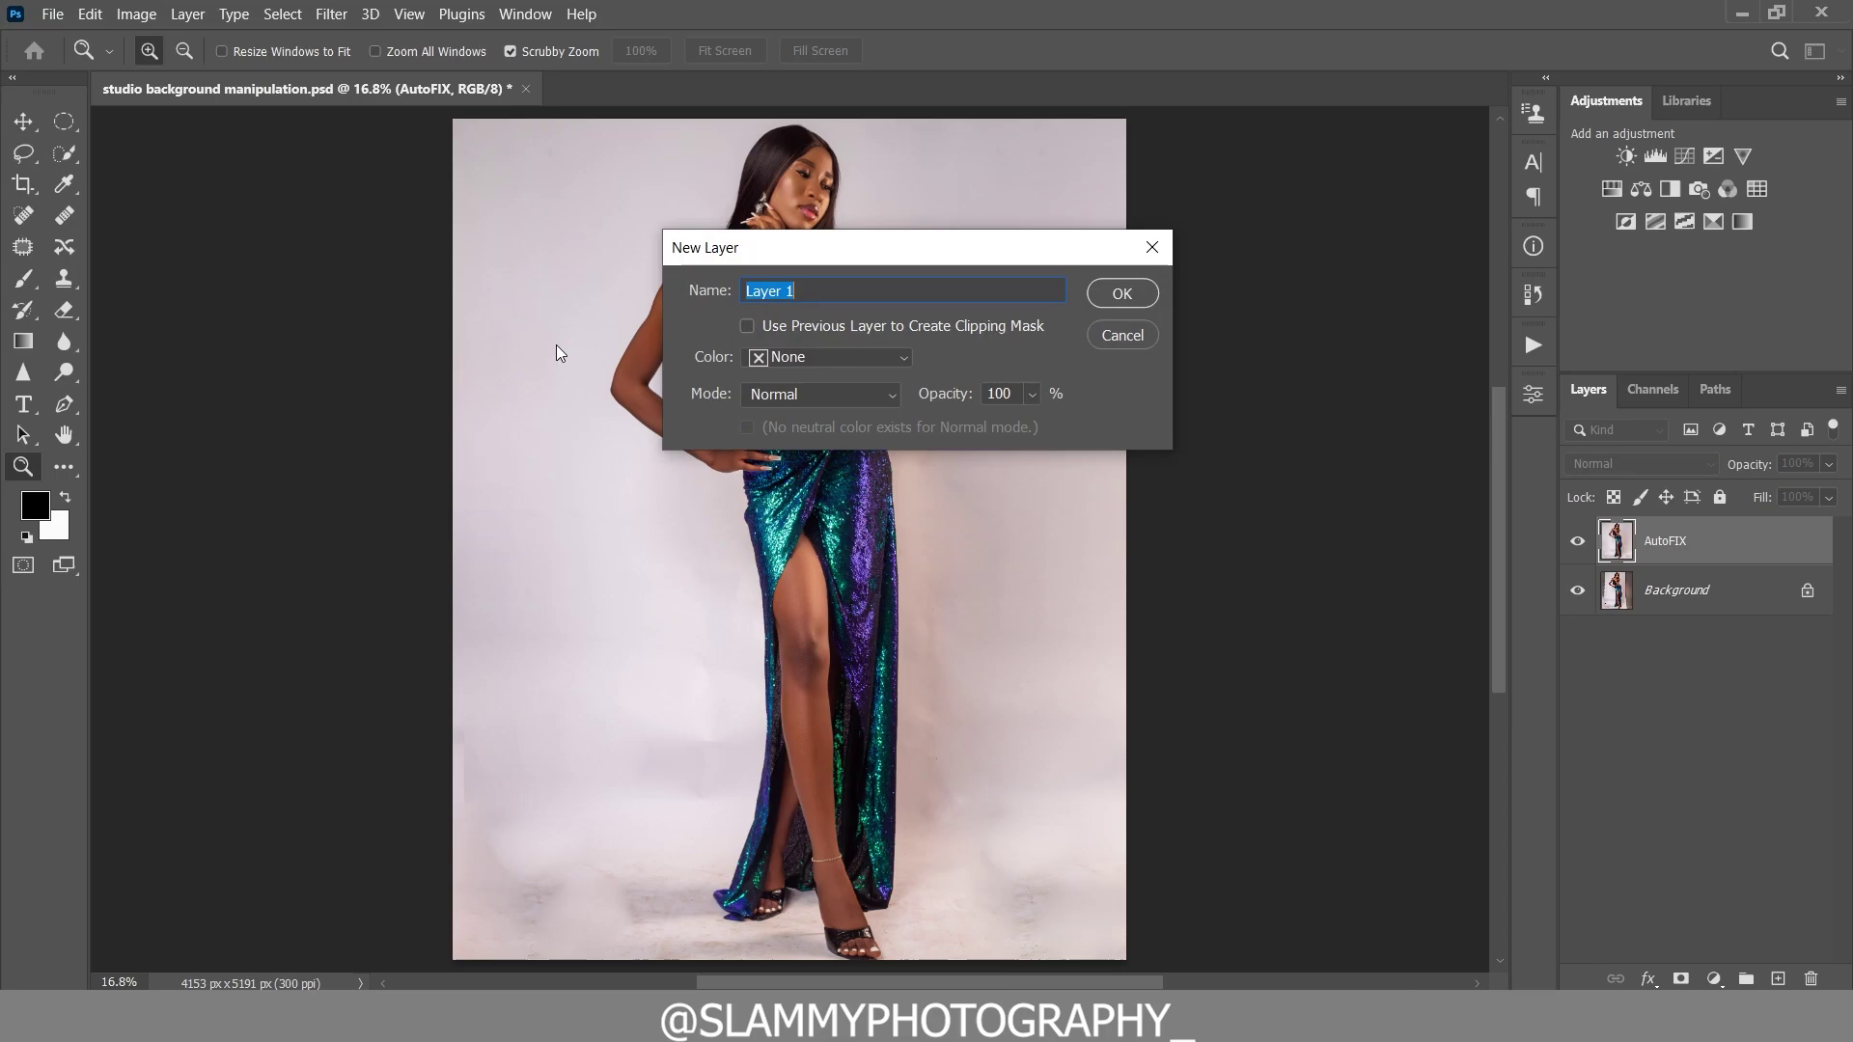
{"action": "left_click", "coordinate": [774, 396]}
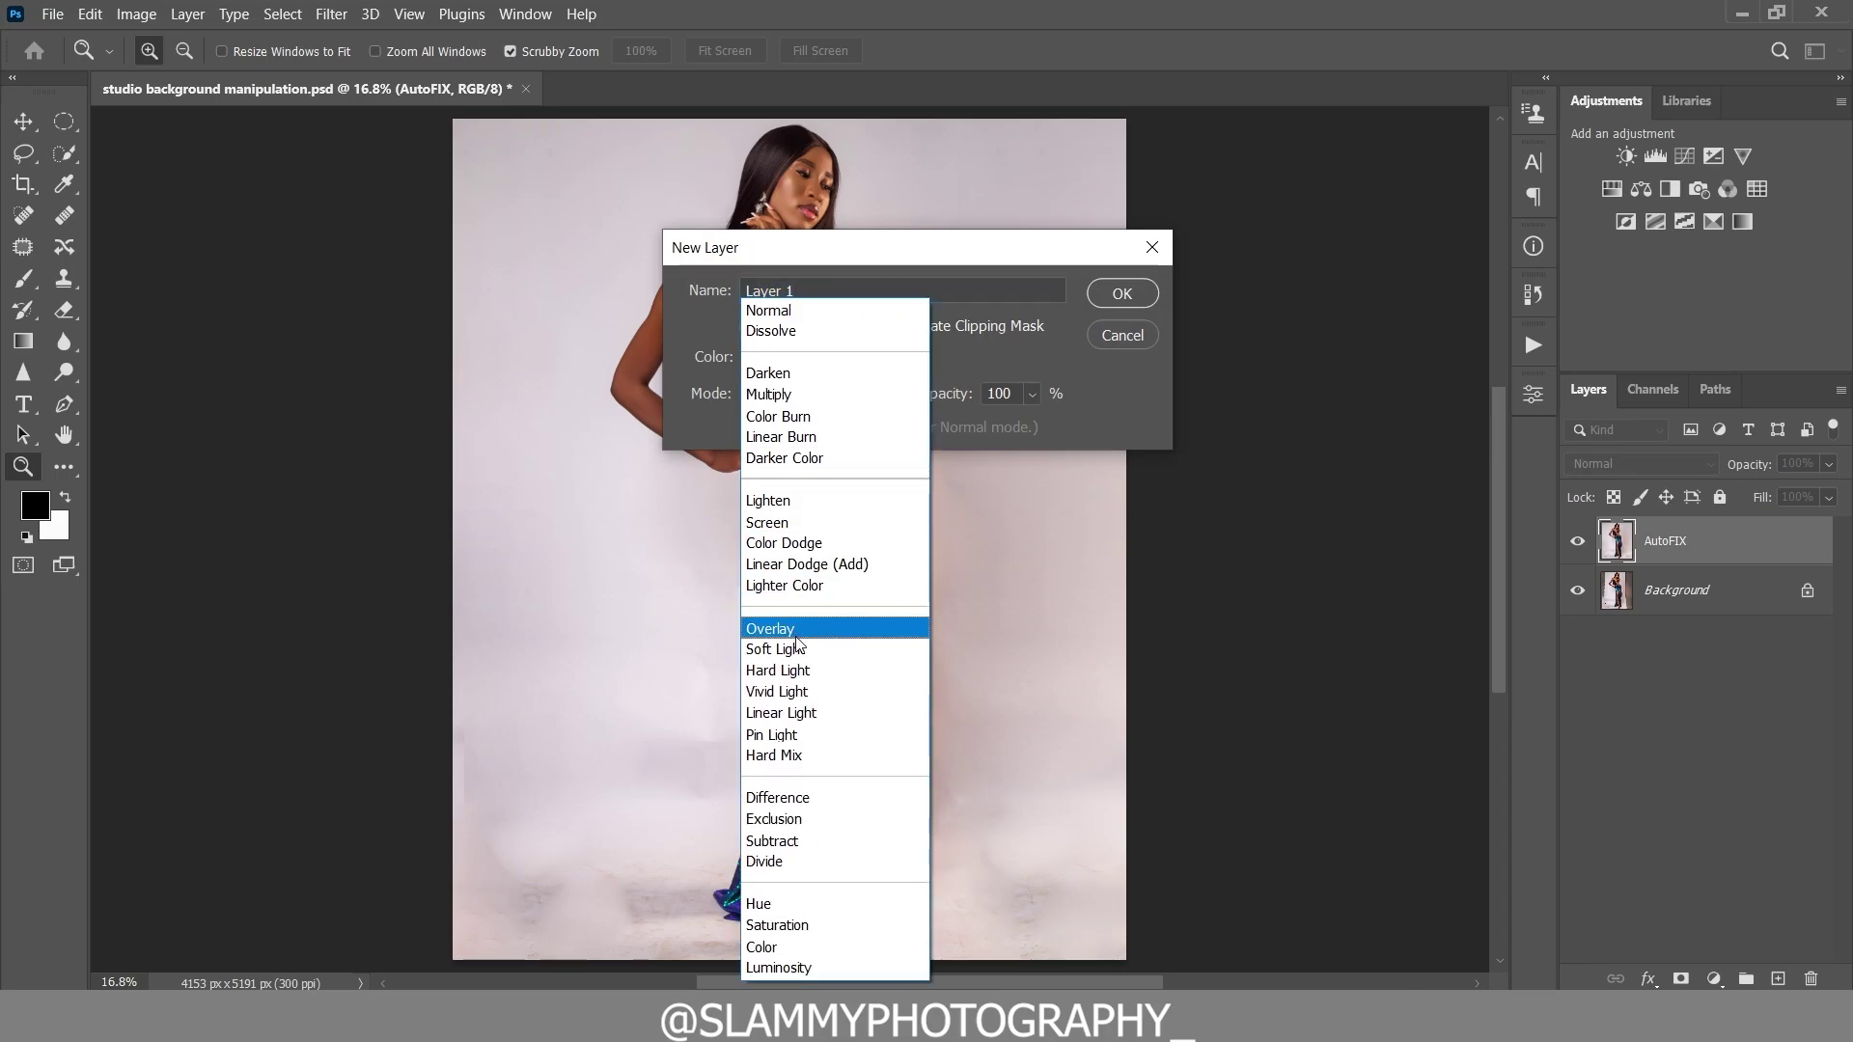
{"action": "left_click", "coordinate": [787, 624]}
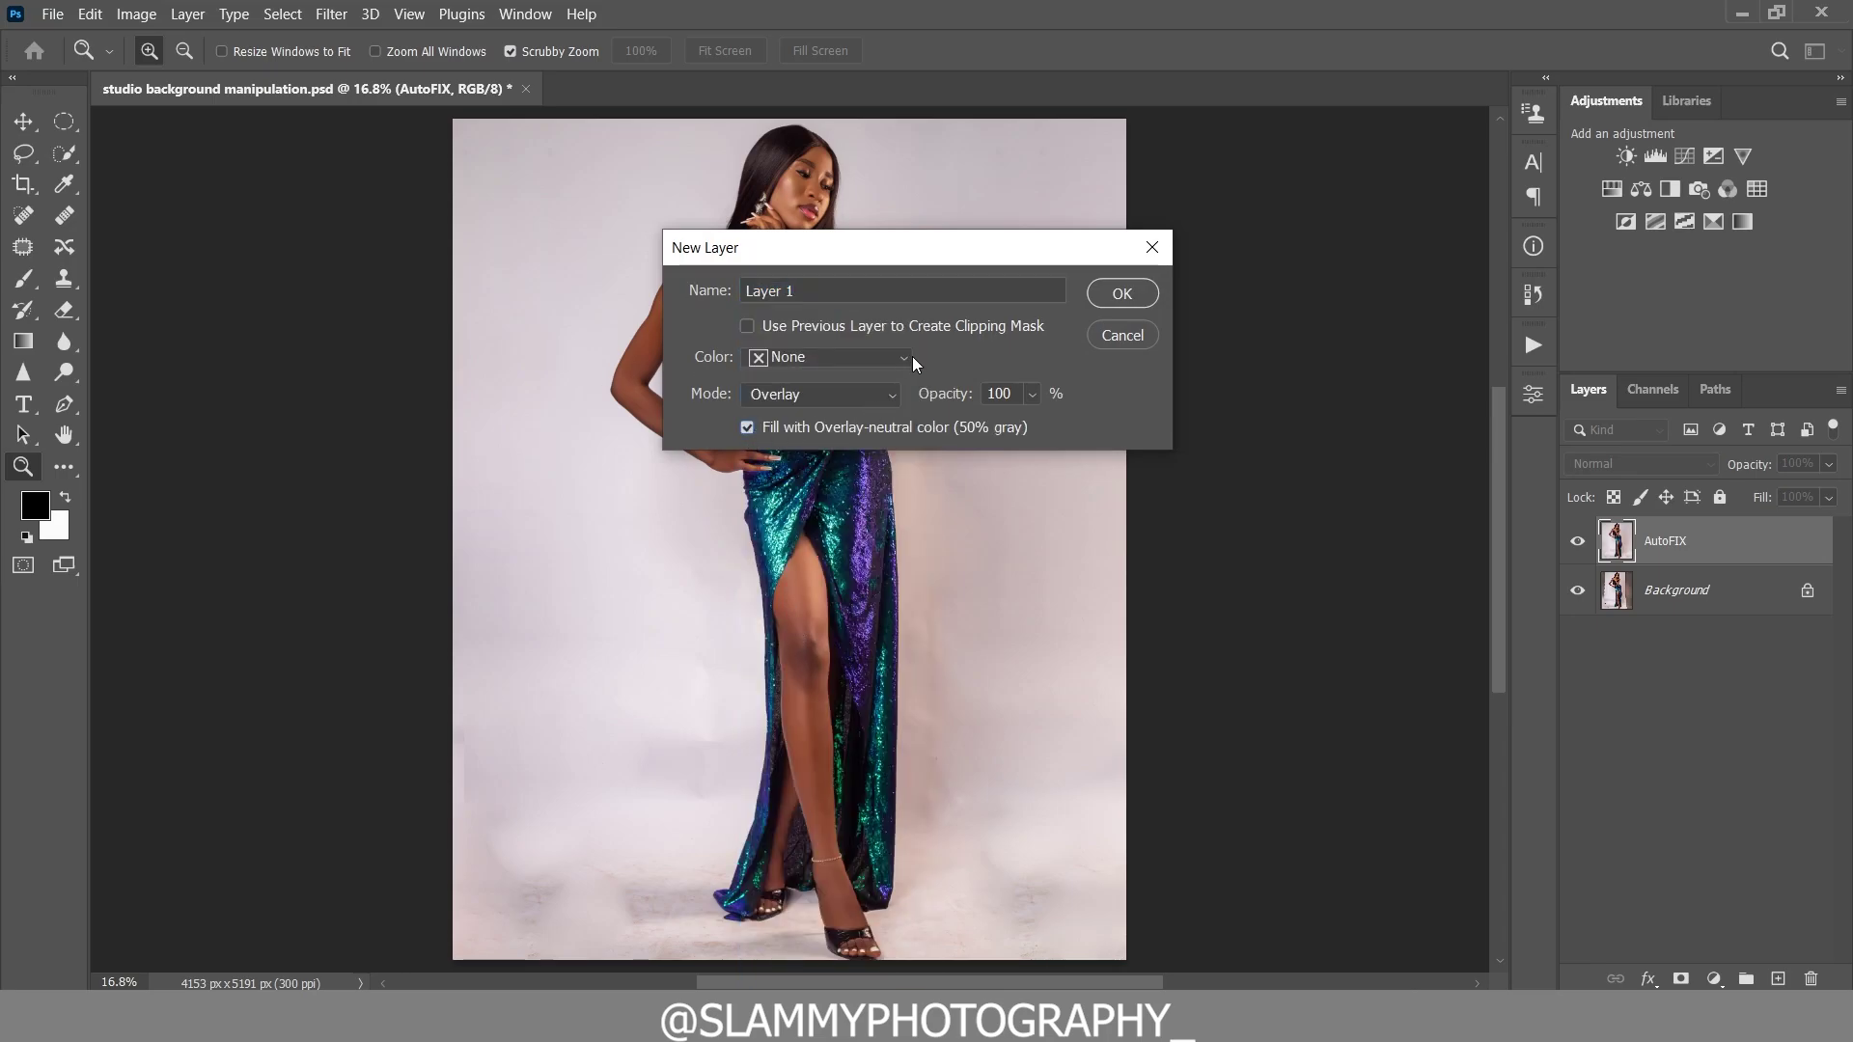
{"action": "left_click", "coordinate": [1110, 293]}
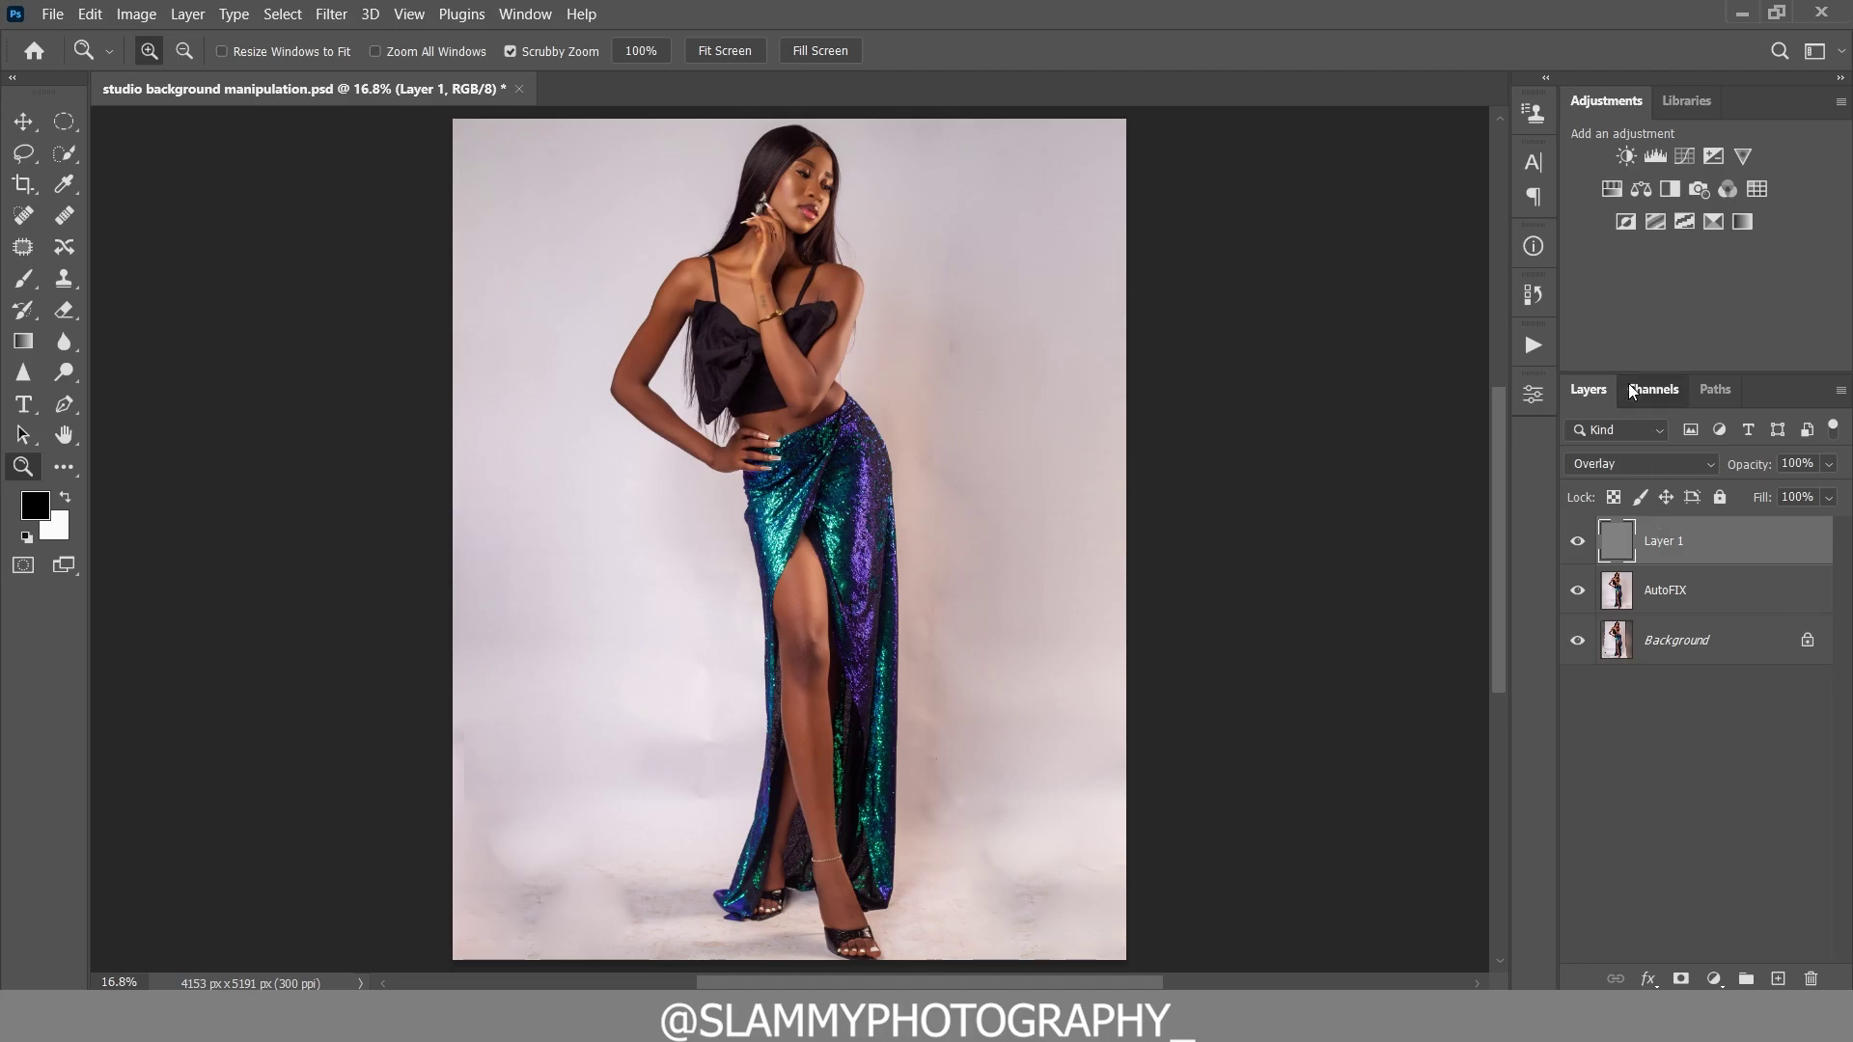
- Load the photo's RGB channel highlights as a selection and rename the new gray layer to "shine"
{"action": "left_click", "coordinate": [1651, 389]}
{"action": "left_click", "coordinate": [1704, 980]}
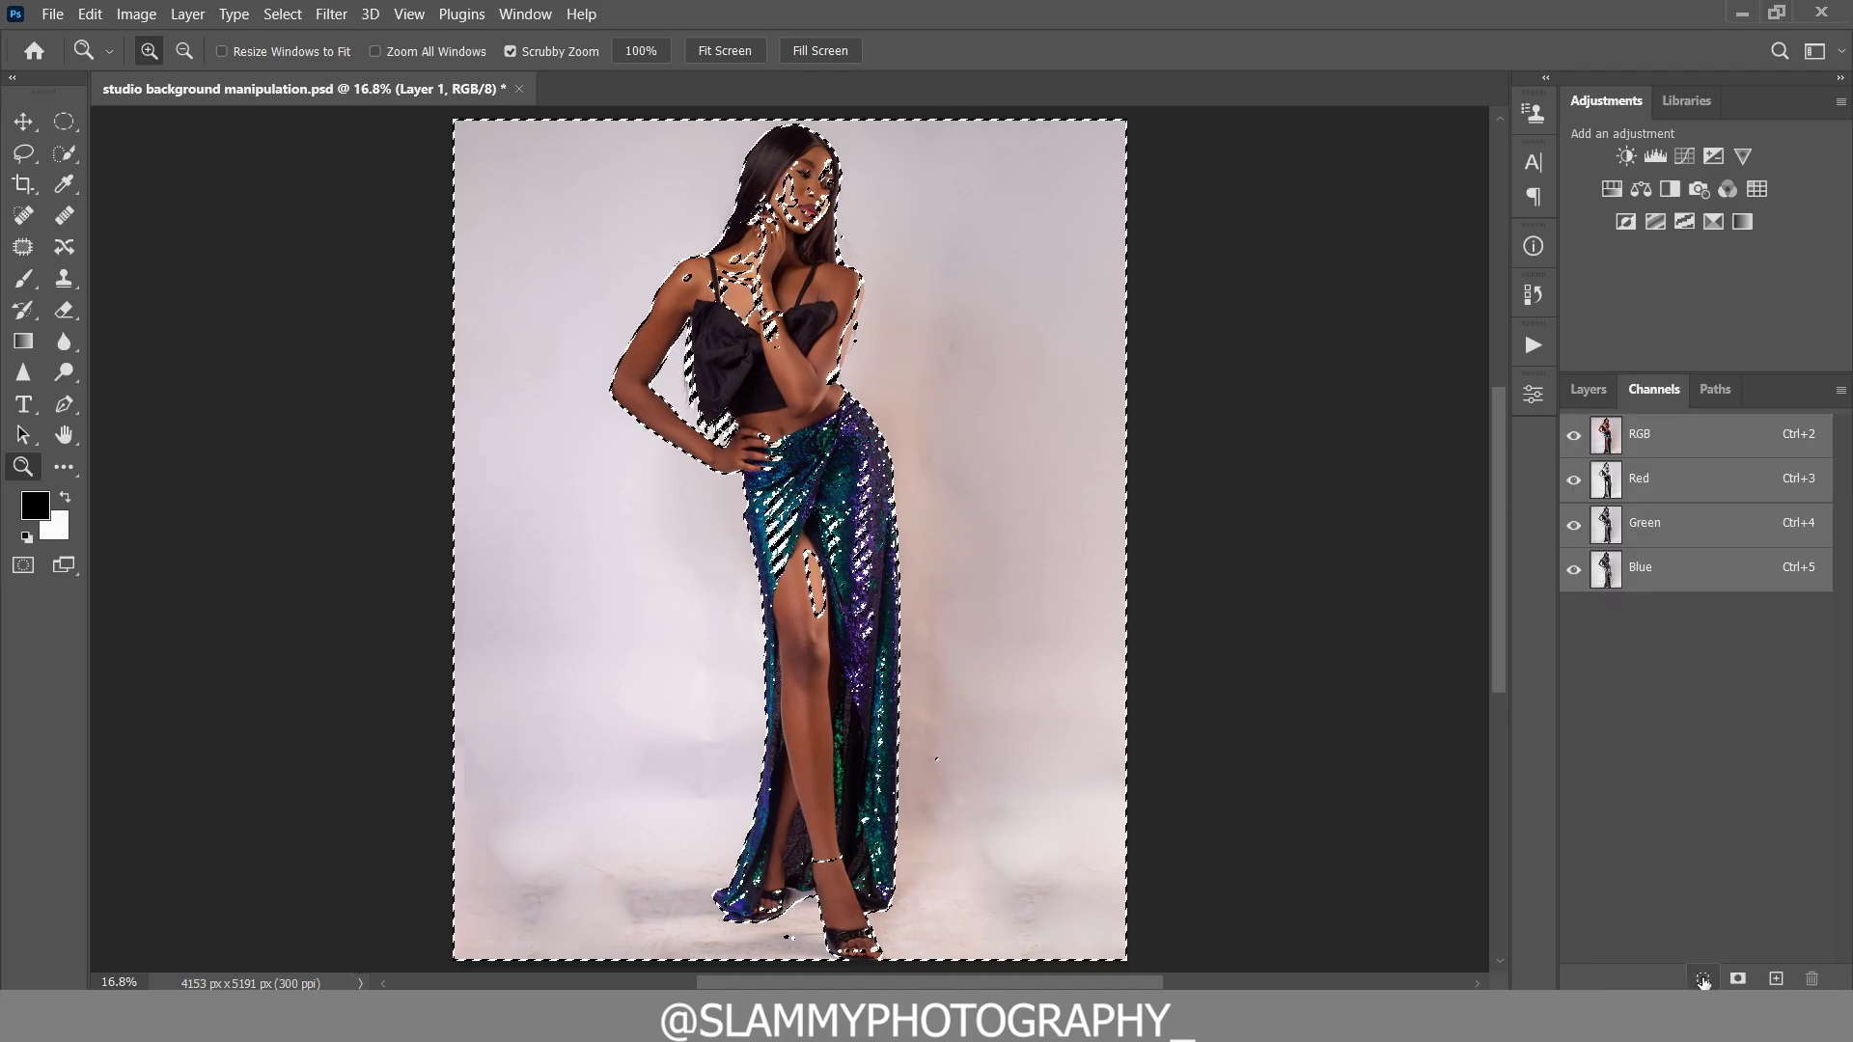
{"action": "left_click", "coordinate": [1601, 396]}
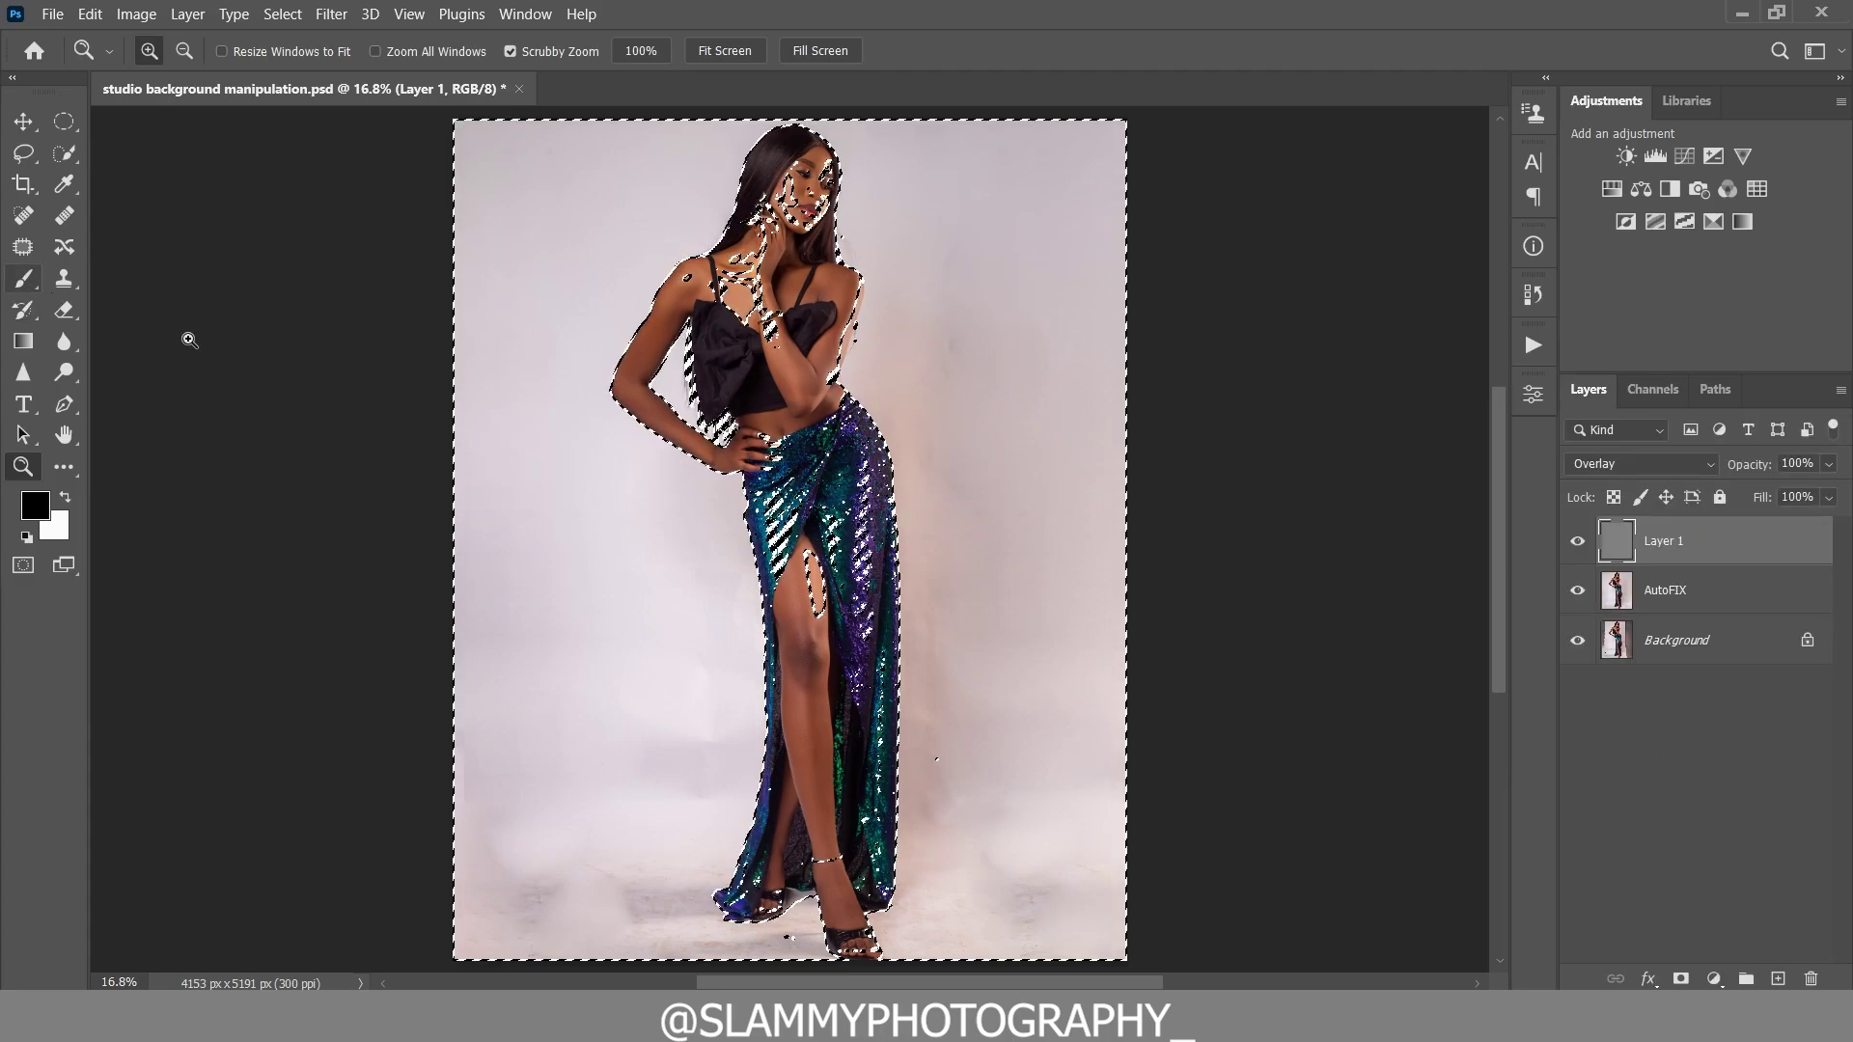
{"action": "double_click", "coordinate": [1657, 544]}
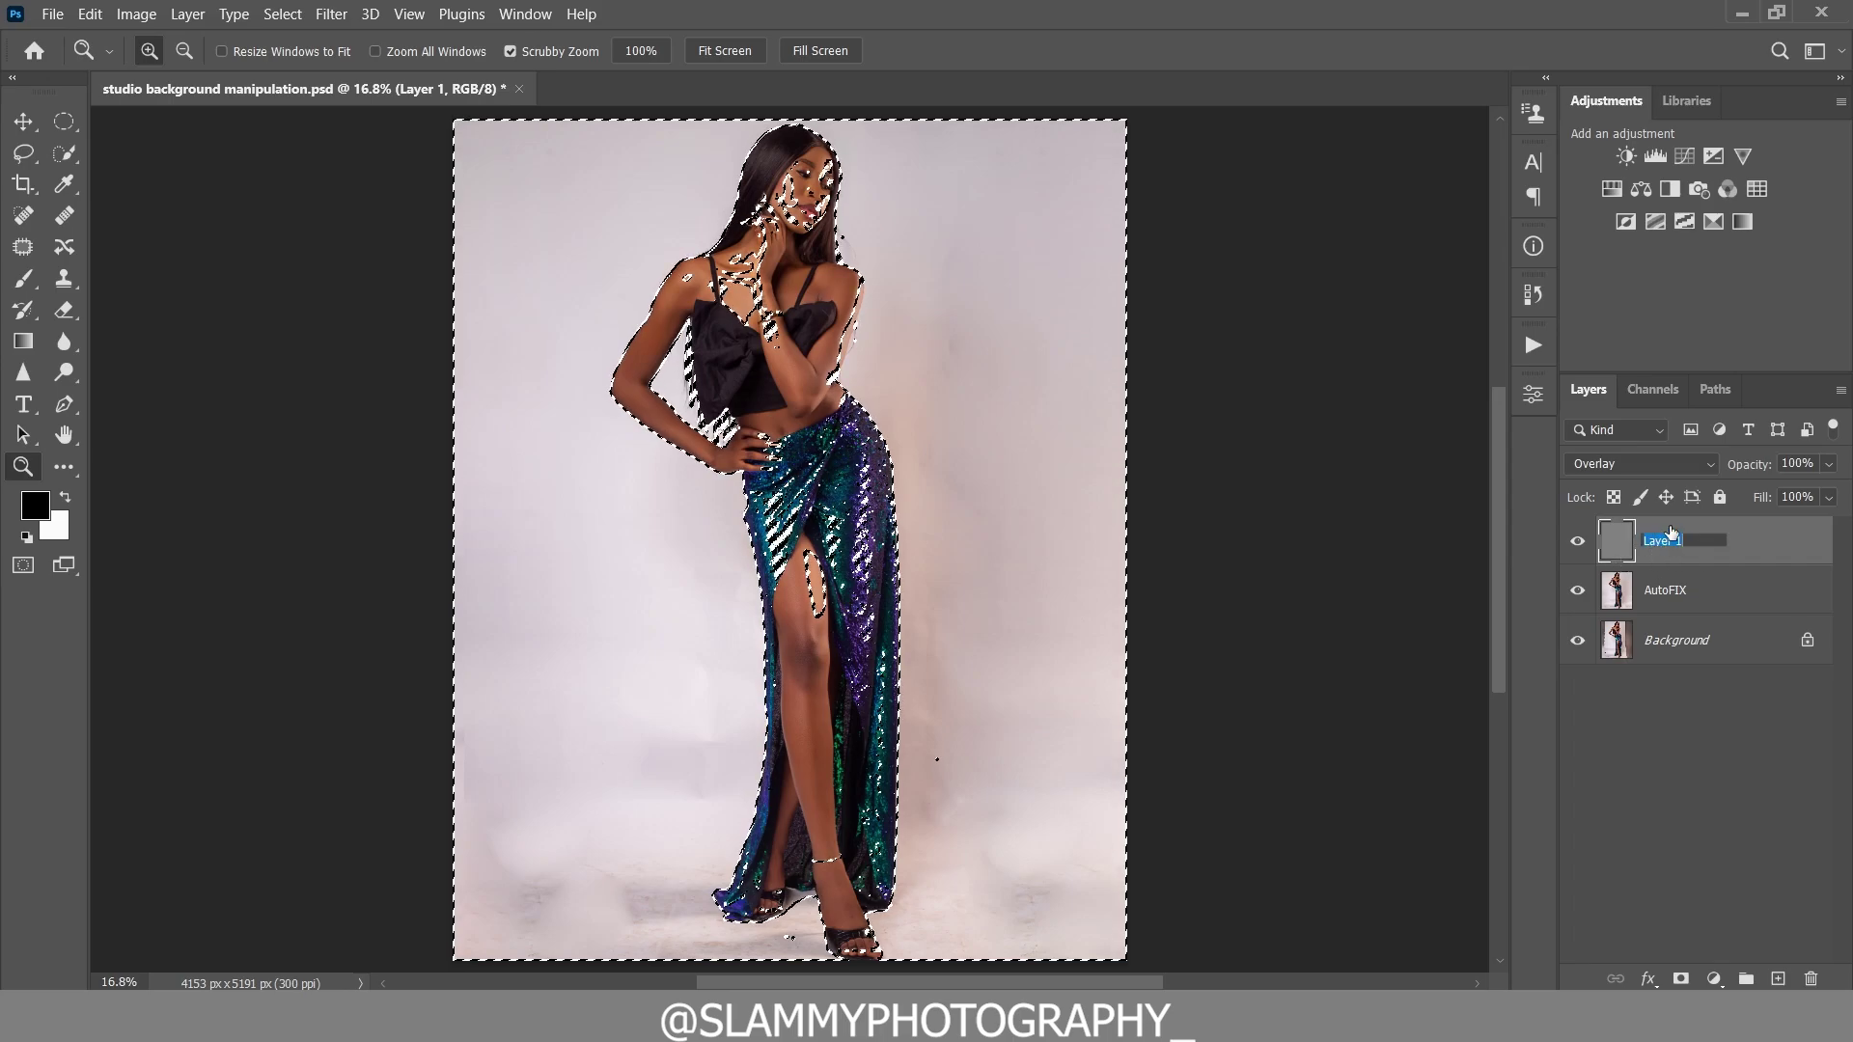
{"action": "type", "text": "shine"}
{"action": "key", "text": "Return"}
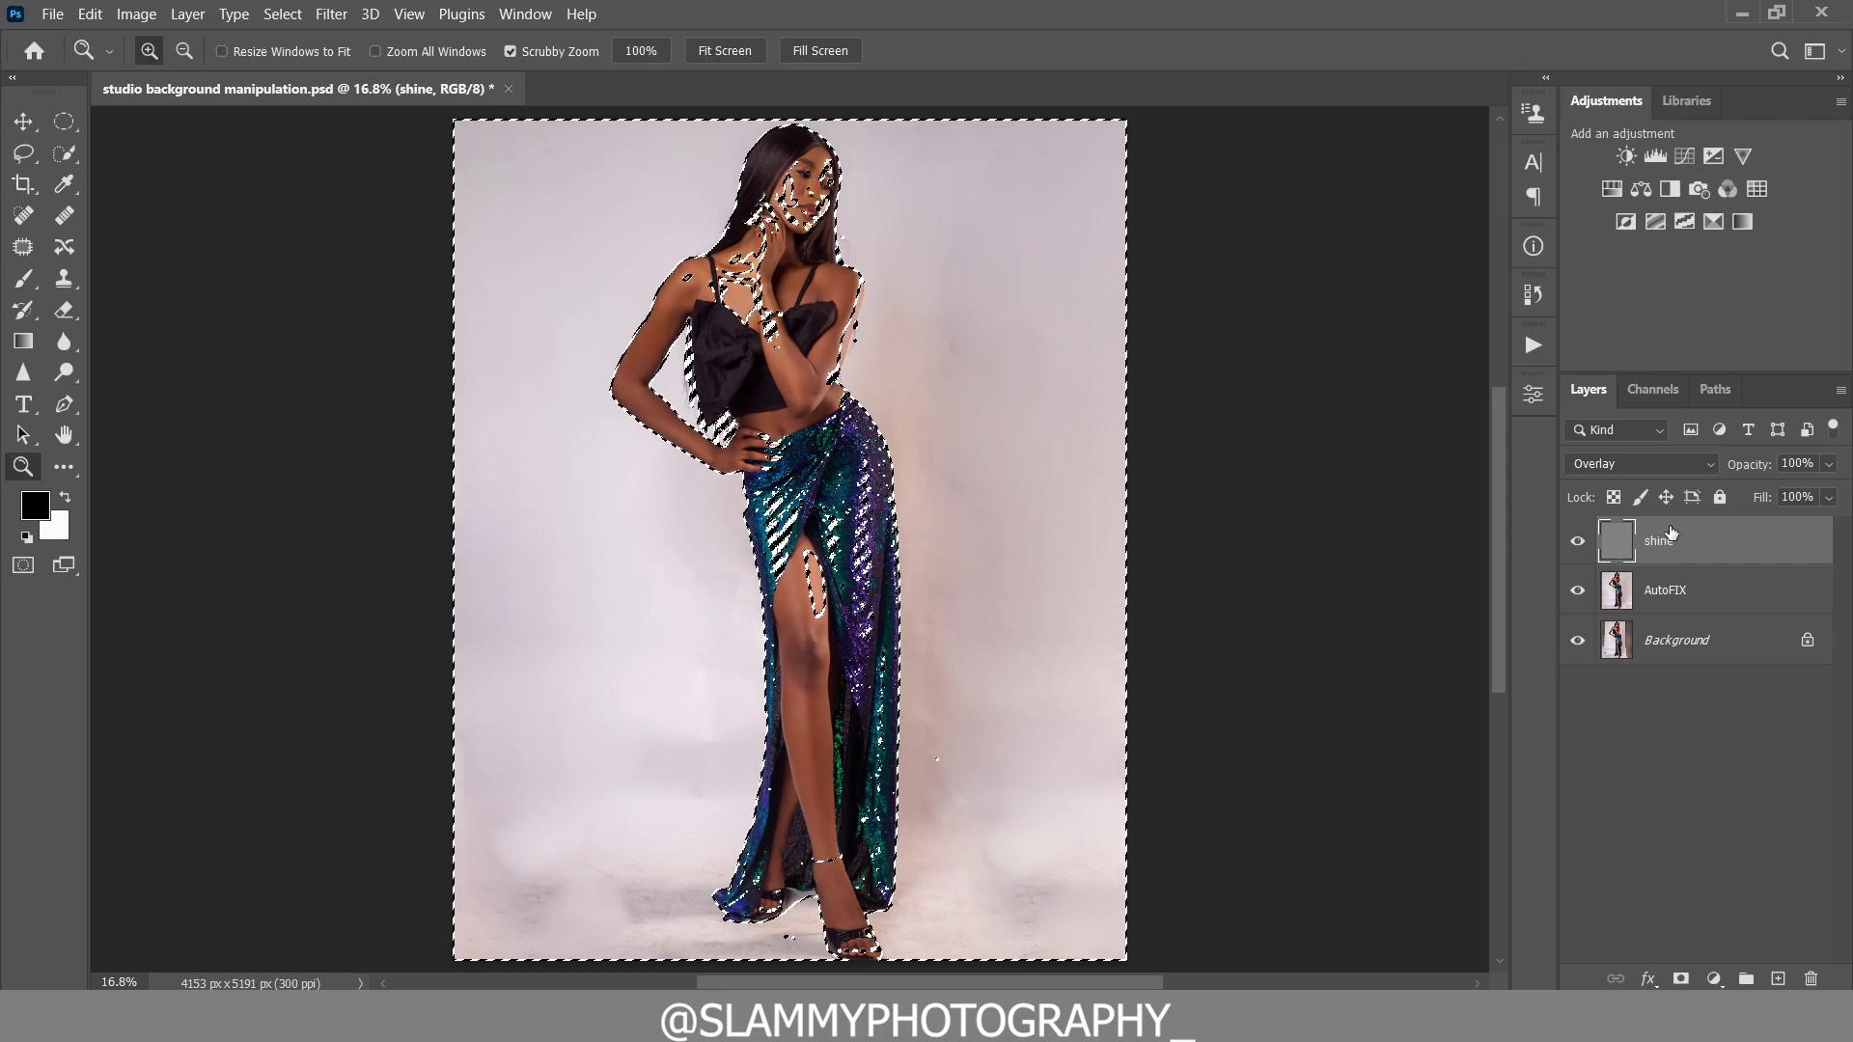
- Paint the selected skin highlights on the shine layer with a white brush at size 150 and 10% flow, and clear the selection
{"action": "left_click", "coordinate": [24, 279]}
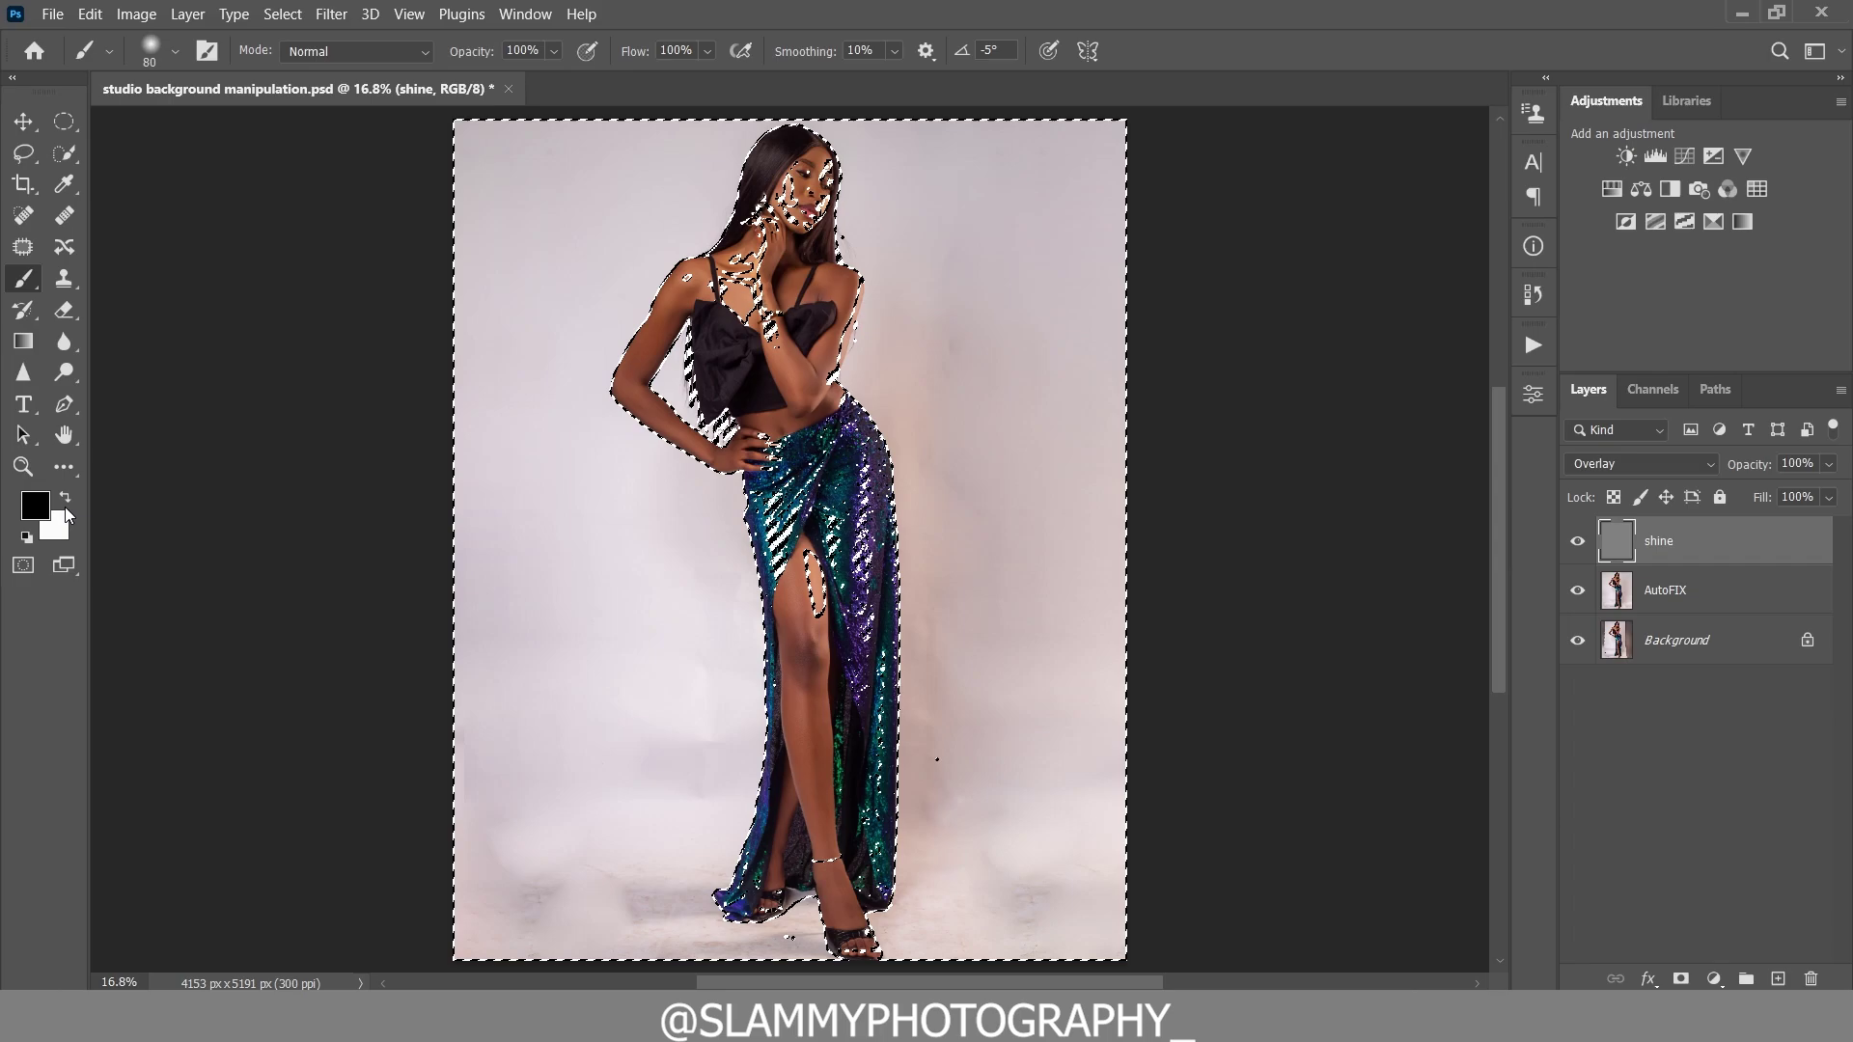
{"action": "left_click", "coordinate": [65, 498]}
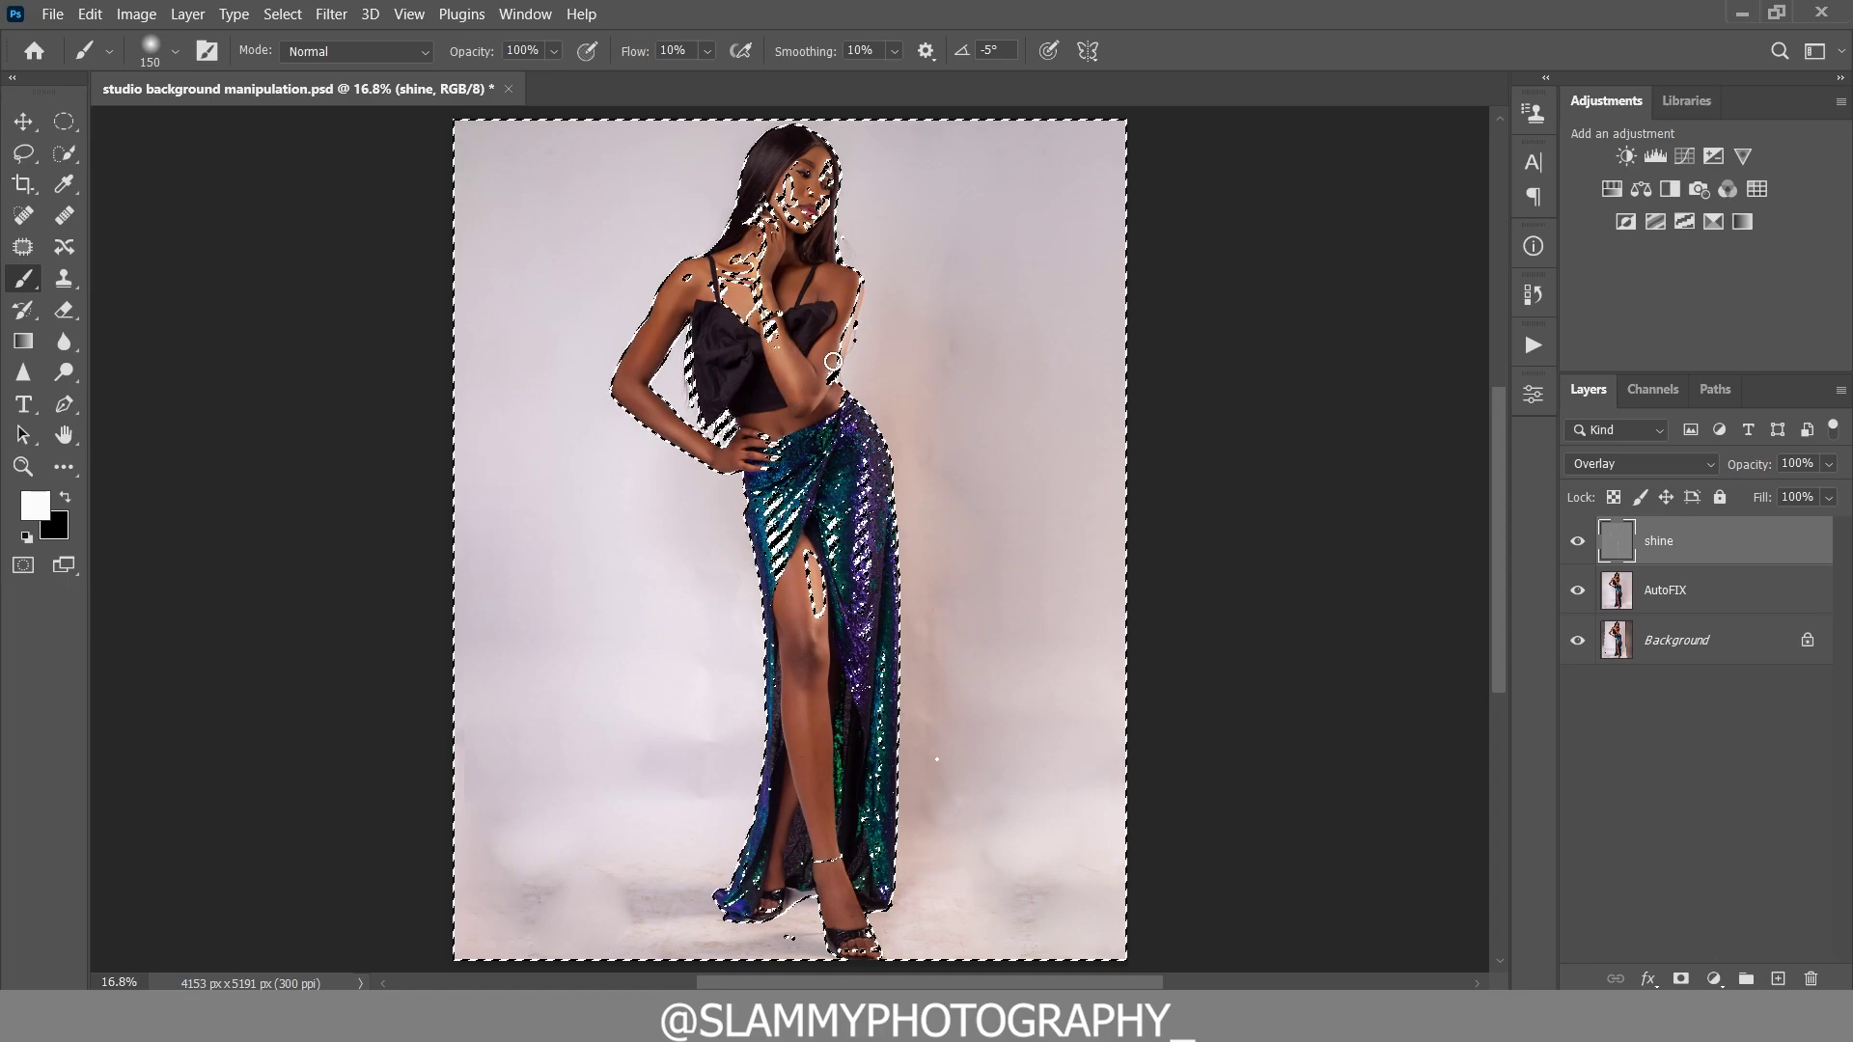
{"action": "left_click", "coordinate": [287, 14]}
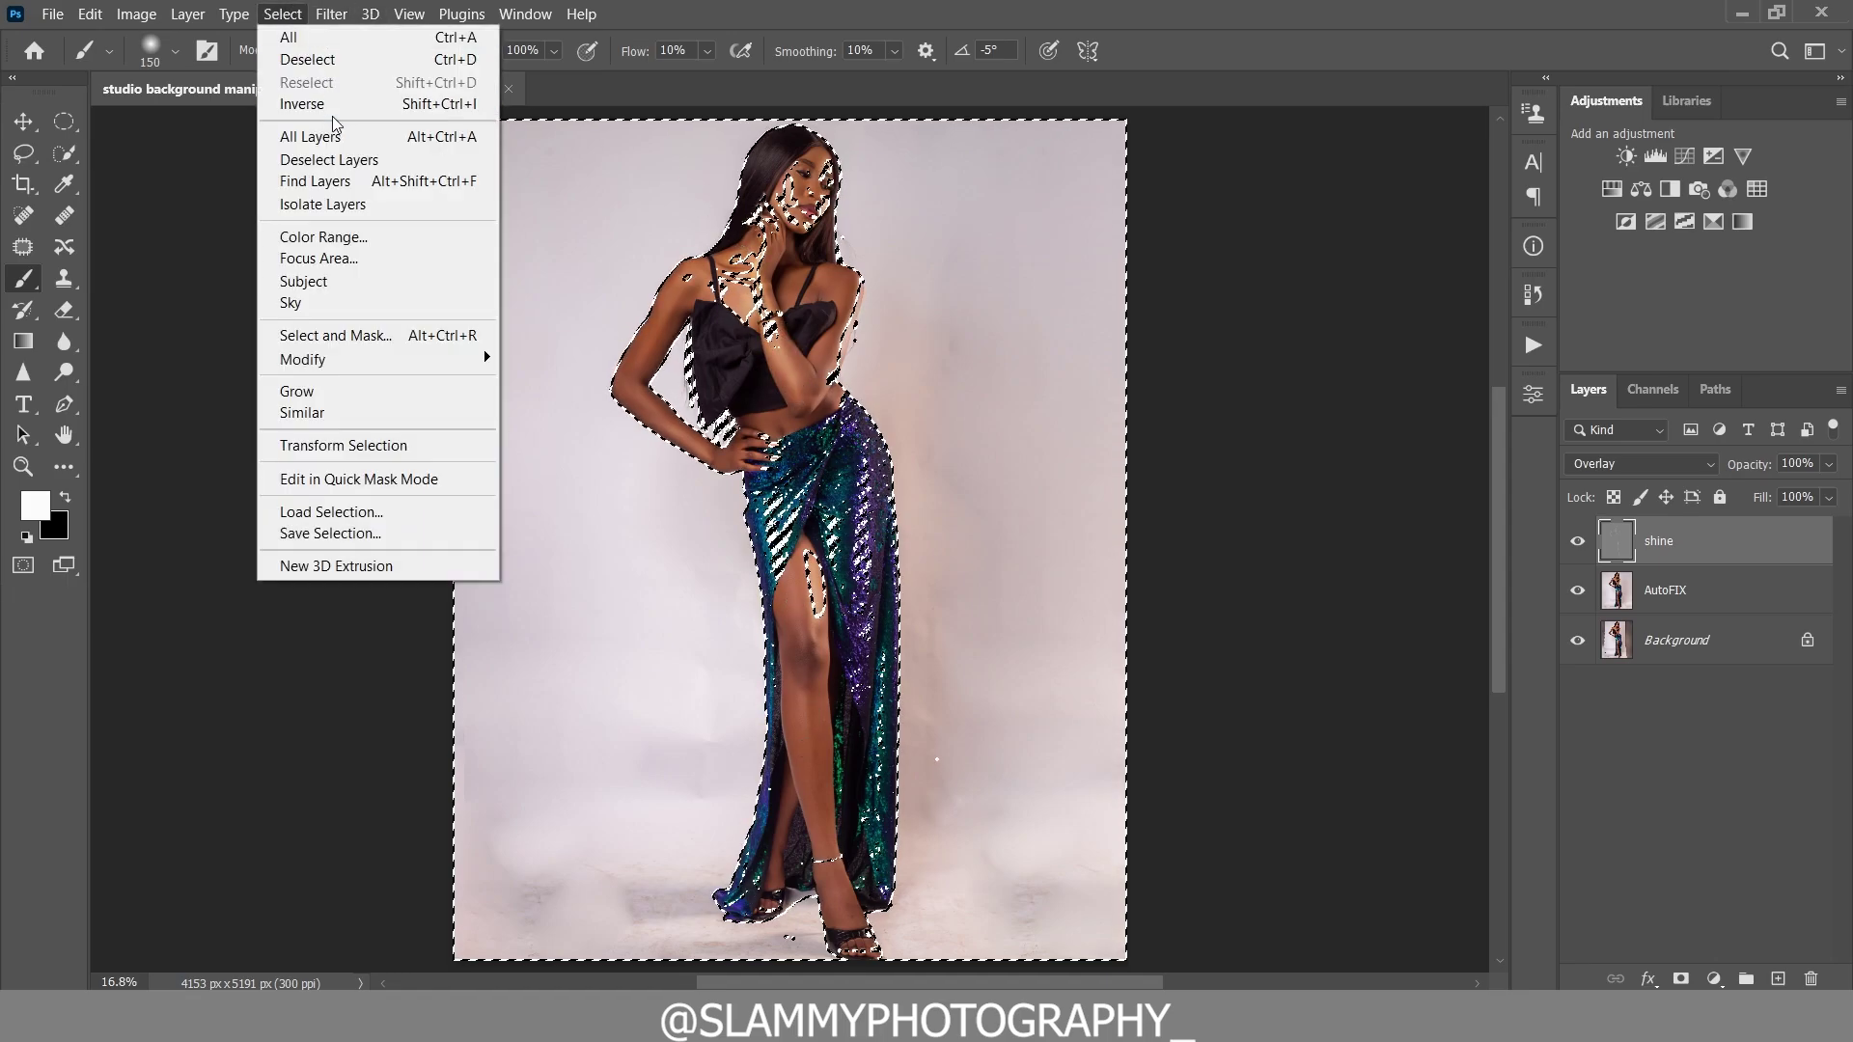
{"action": "left_click", "coordinate": [290, 60]}
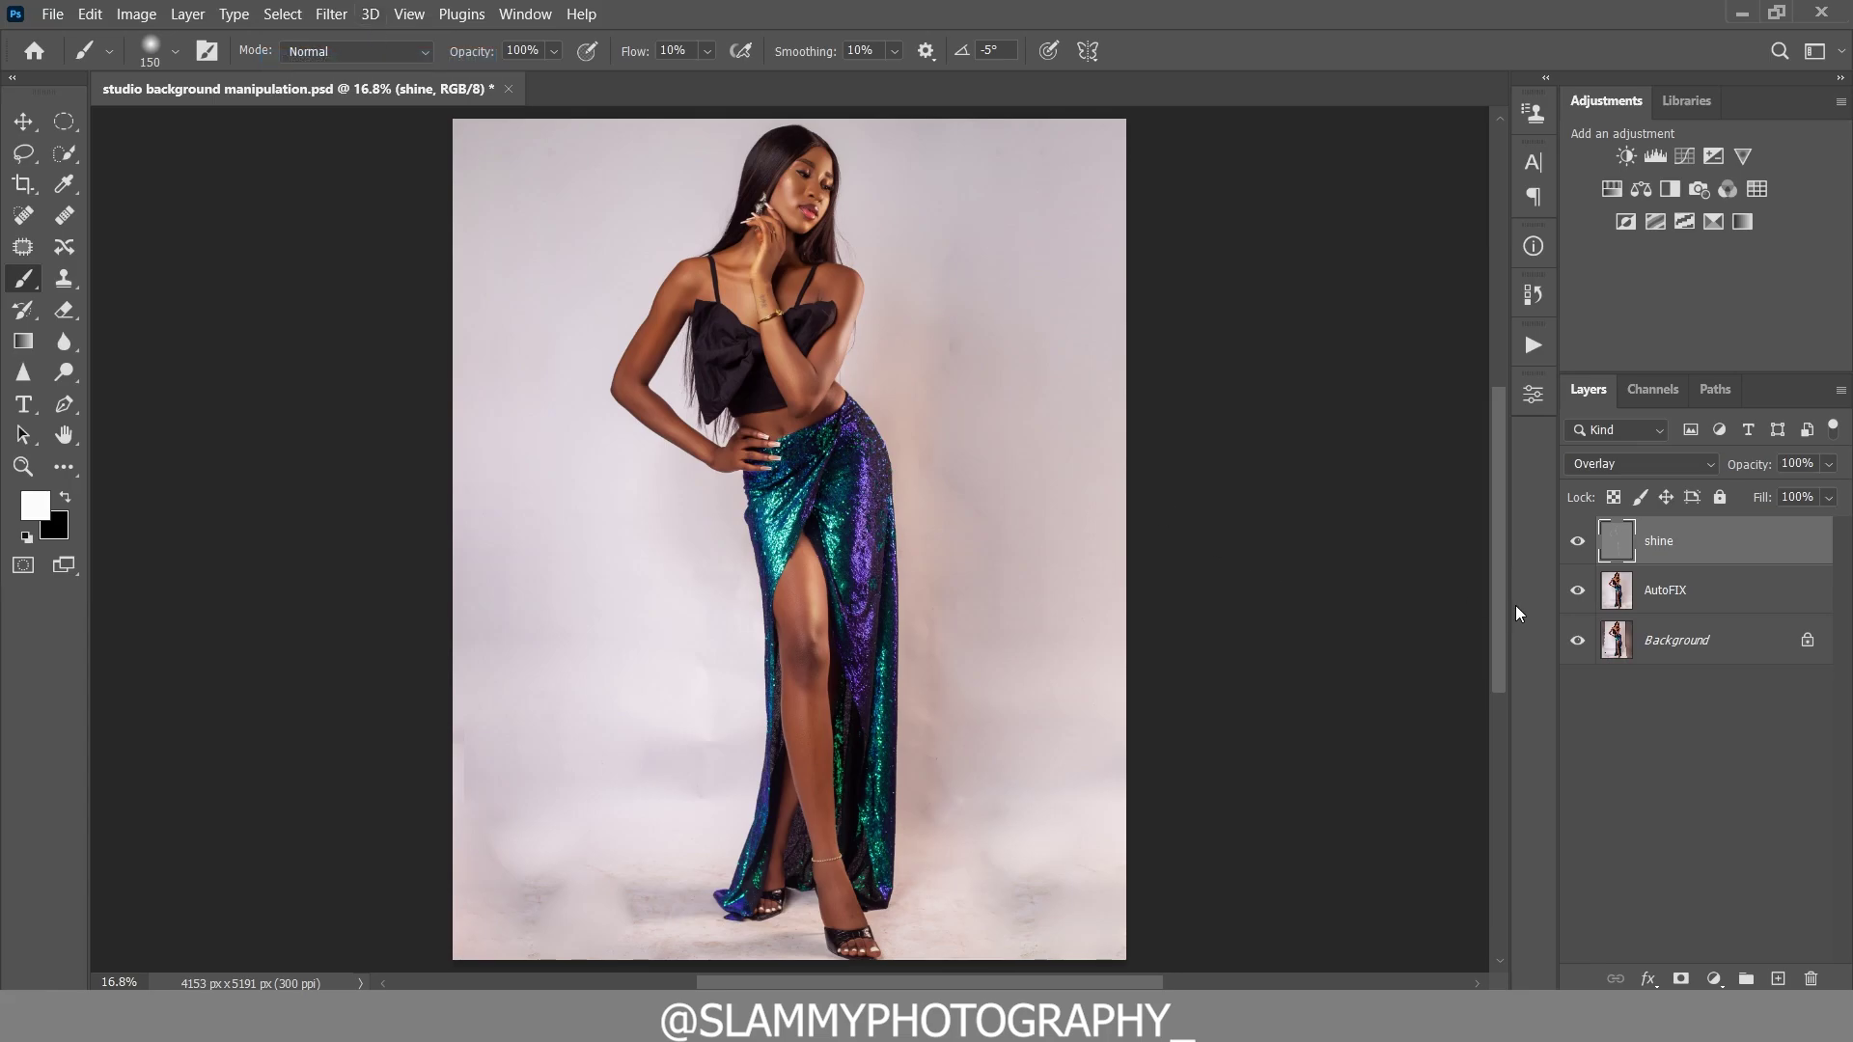
- Compare the model's skin with the shine layer hidden and shown
{"action": "left_click", "coordinate": [1577, 542]}
{"action": "left_click", "coordinate": [1577, 541]}
{"action": "left_click", "coordinate": [1577, 542]}
{"action": "left_click", "coordinate": [1577, 541]}
- Brighten the highlights on the model's leg with a white brush of size 90, and check the shine layer's effect
{"action": "key", "text": "bracketleft"}
{"action": "key", "text": "bracketleft"}
{"action": "key", "text": "bracketleft"}
{"action": "key", "text": "bracketright"}
{"action": "left_click", "coordinate": [1578, 545]}
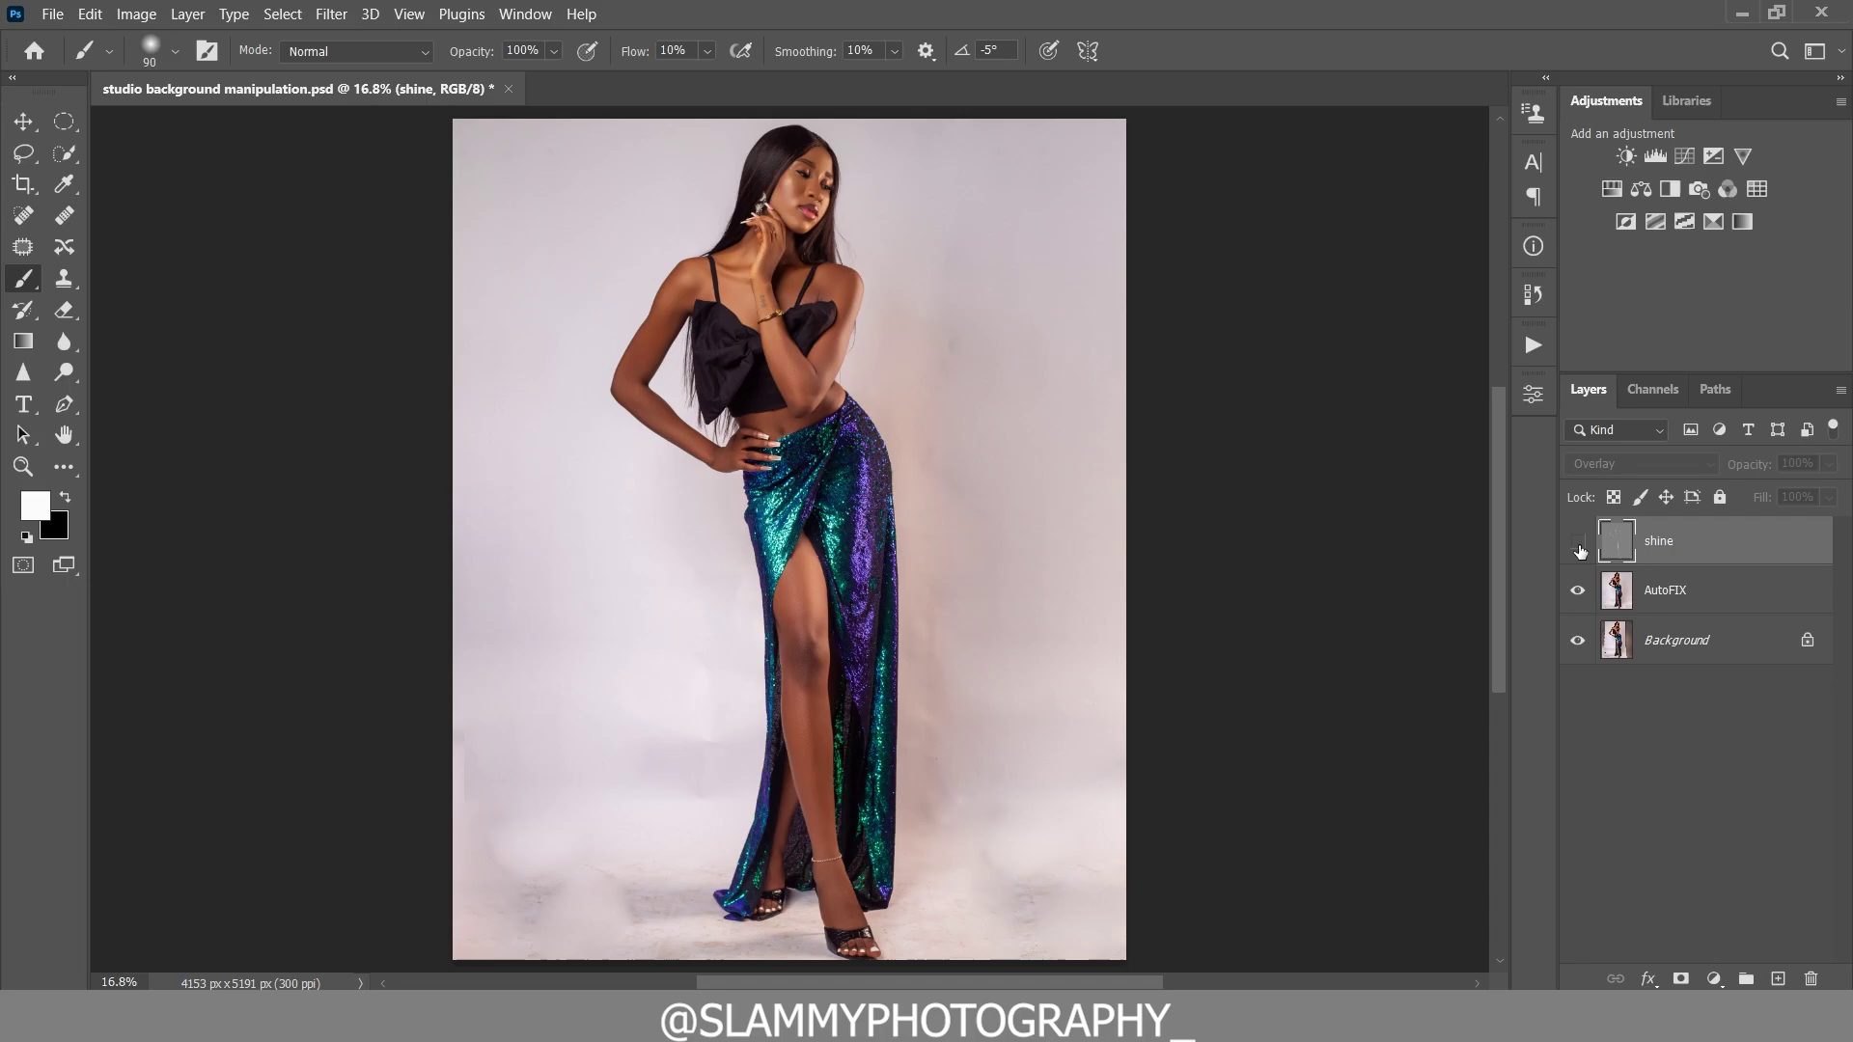
{"action": "left_click", "coordinate": [1578, 545]}
{"action": "left_click", "coordinate": [1578, 545]}
{"action": "left_click", "coordinate": [1579, 549]}
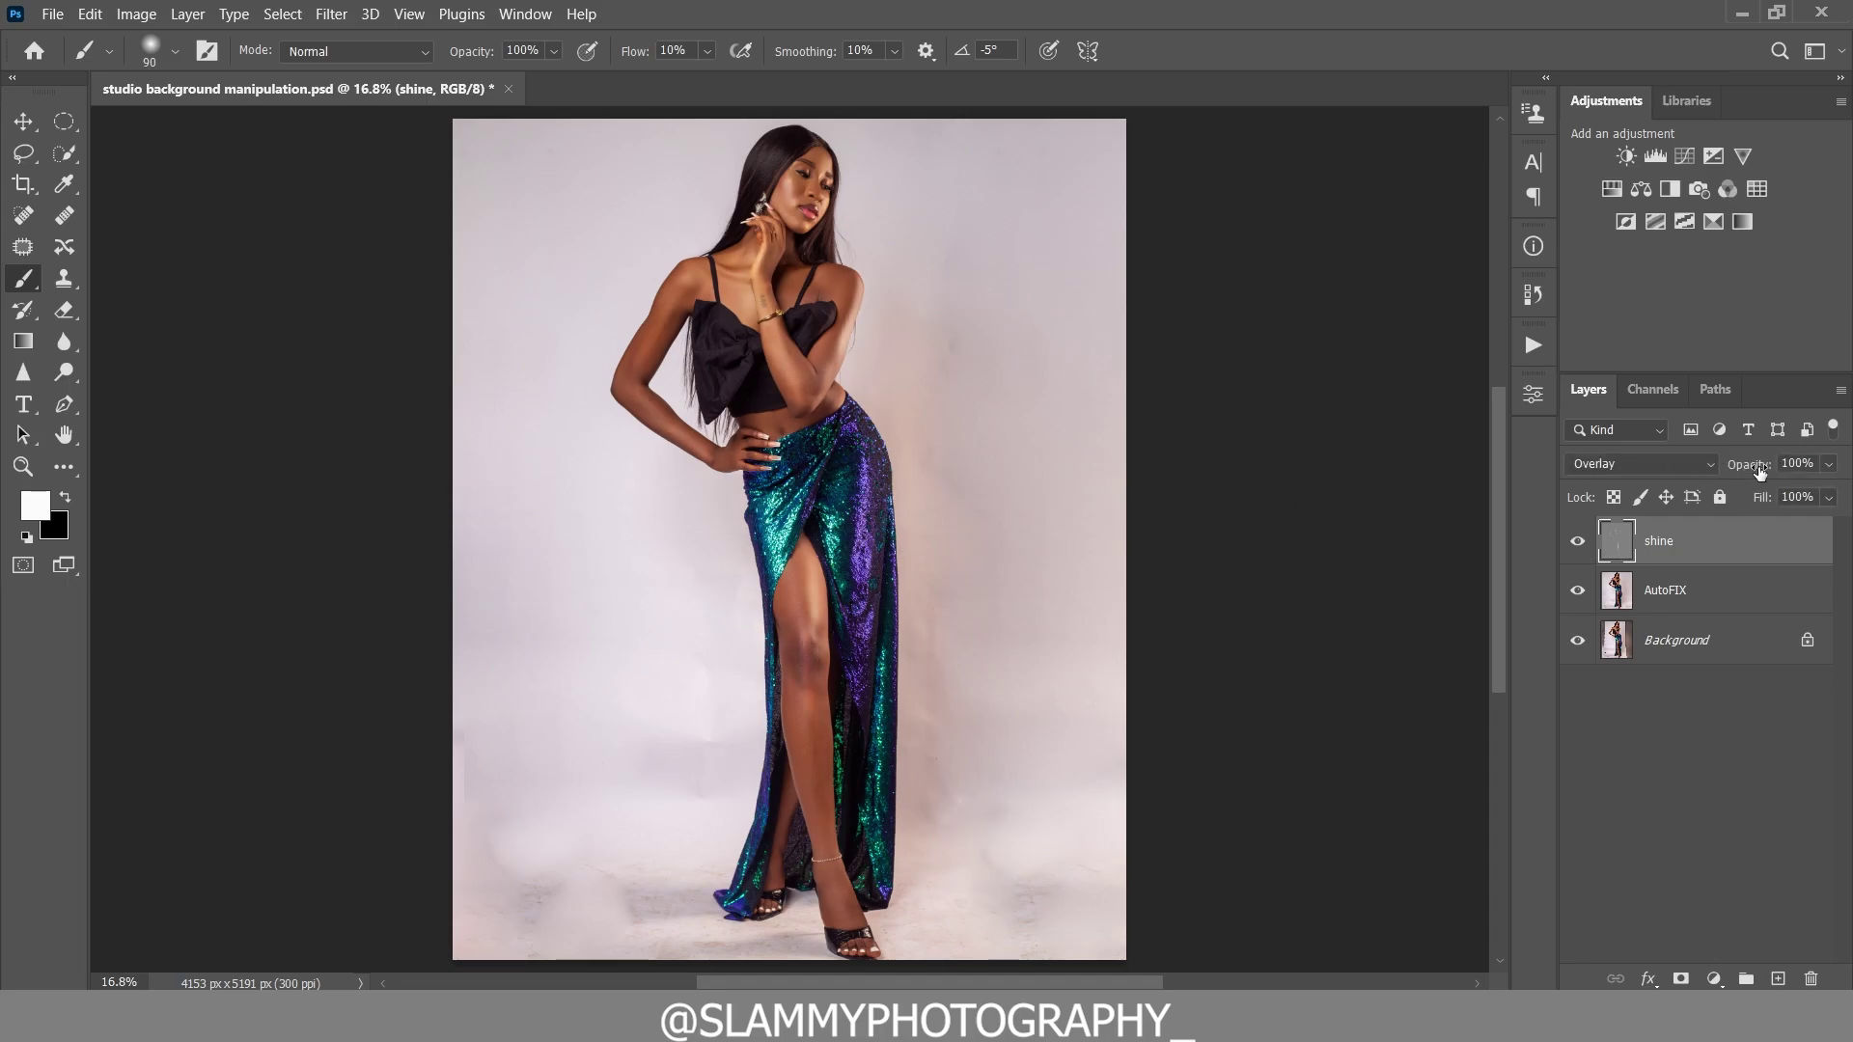
- Lower the shine layer's opacity to 75% and flatten the image
{"action": "left_click_drag", "start_coordinate": [1759, 471], "coordinate": [1743, 471]}
{"action": "right_click", "coordinate": [1718, 549]}
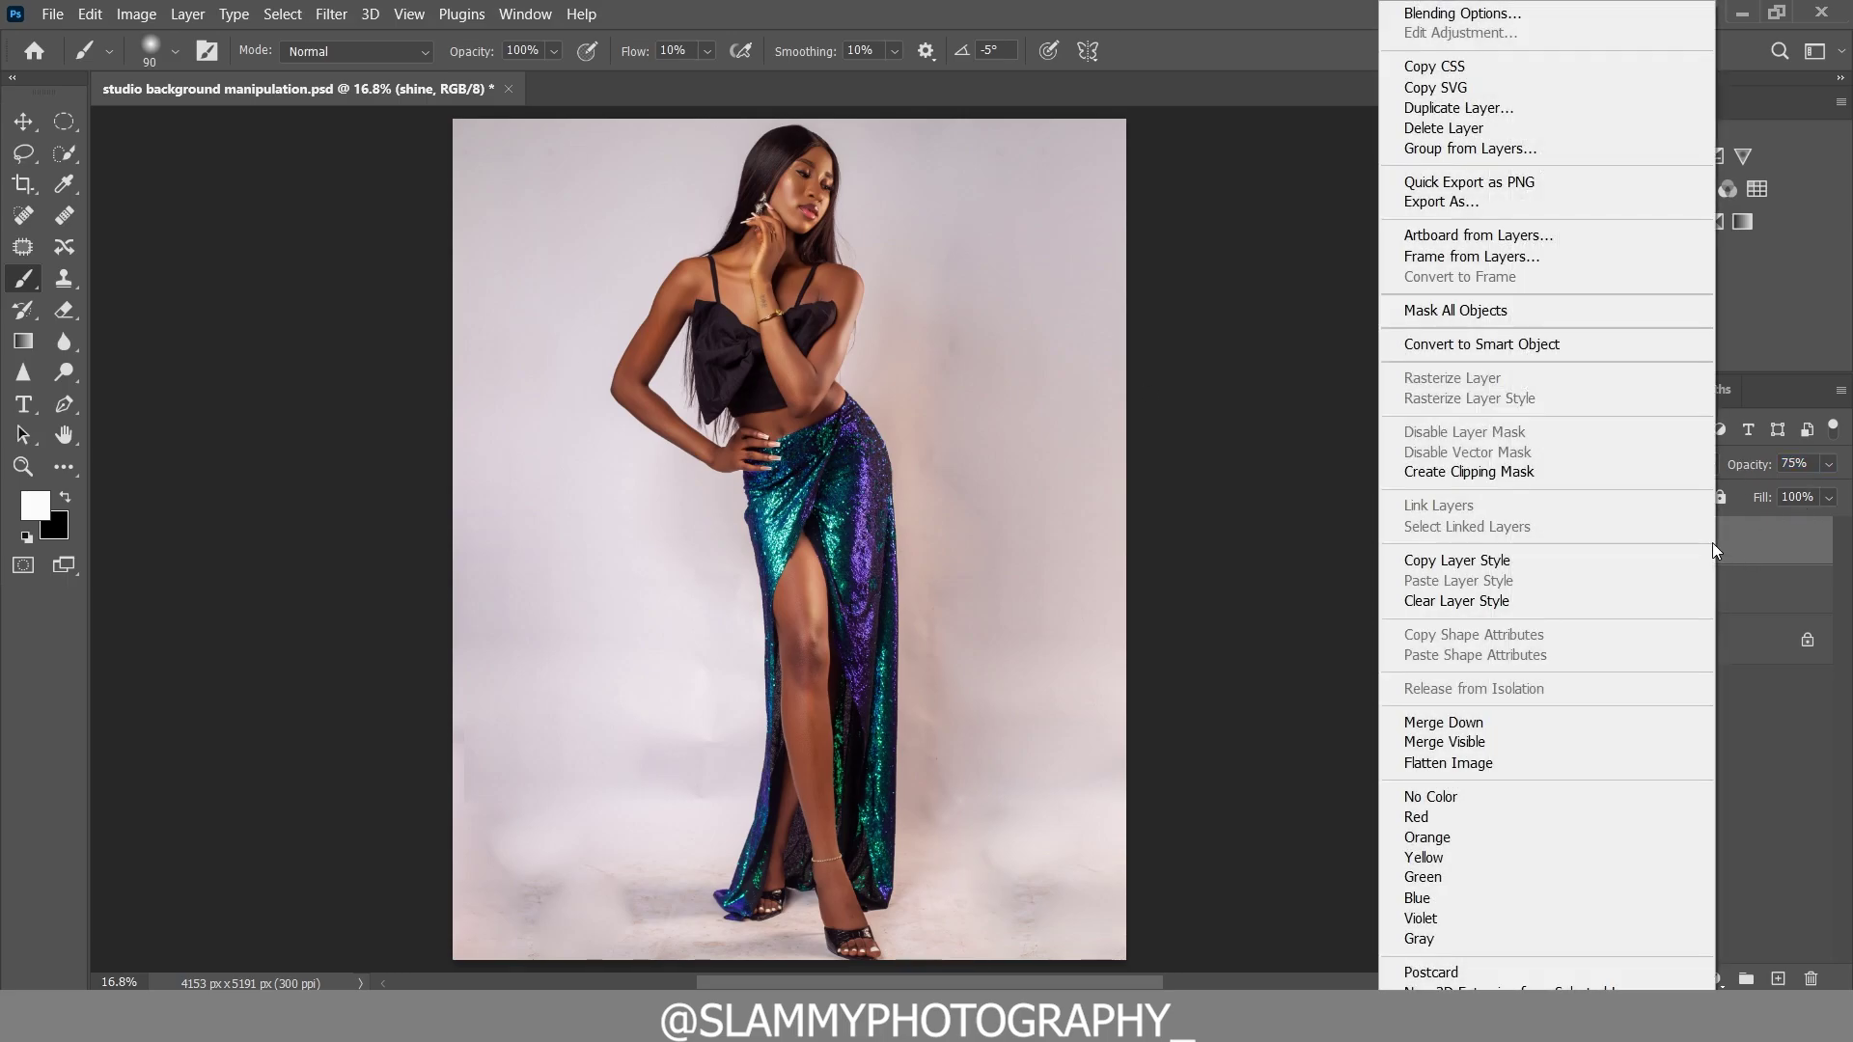
{"action": "right_click", "coordinate": [1755, 541]}
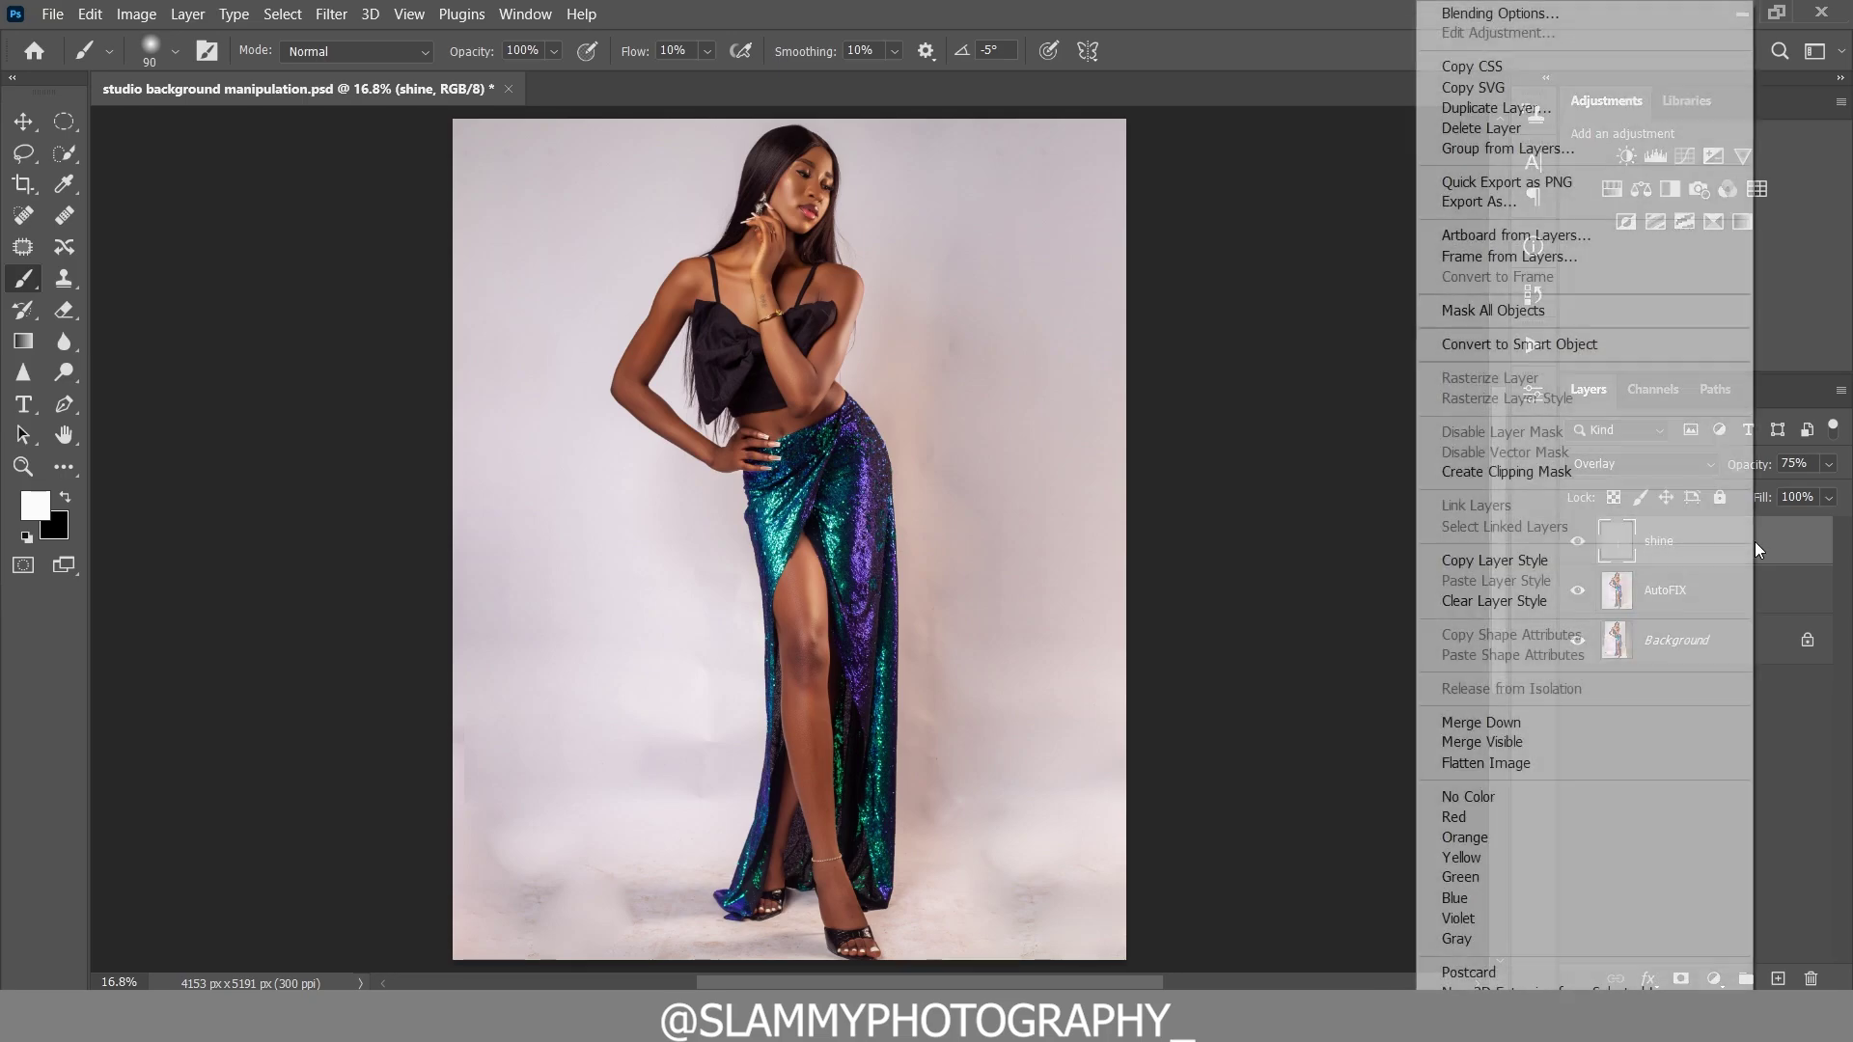
{"action": "left_click", "coordinate": [1516, 763]}
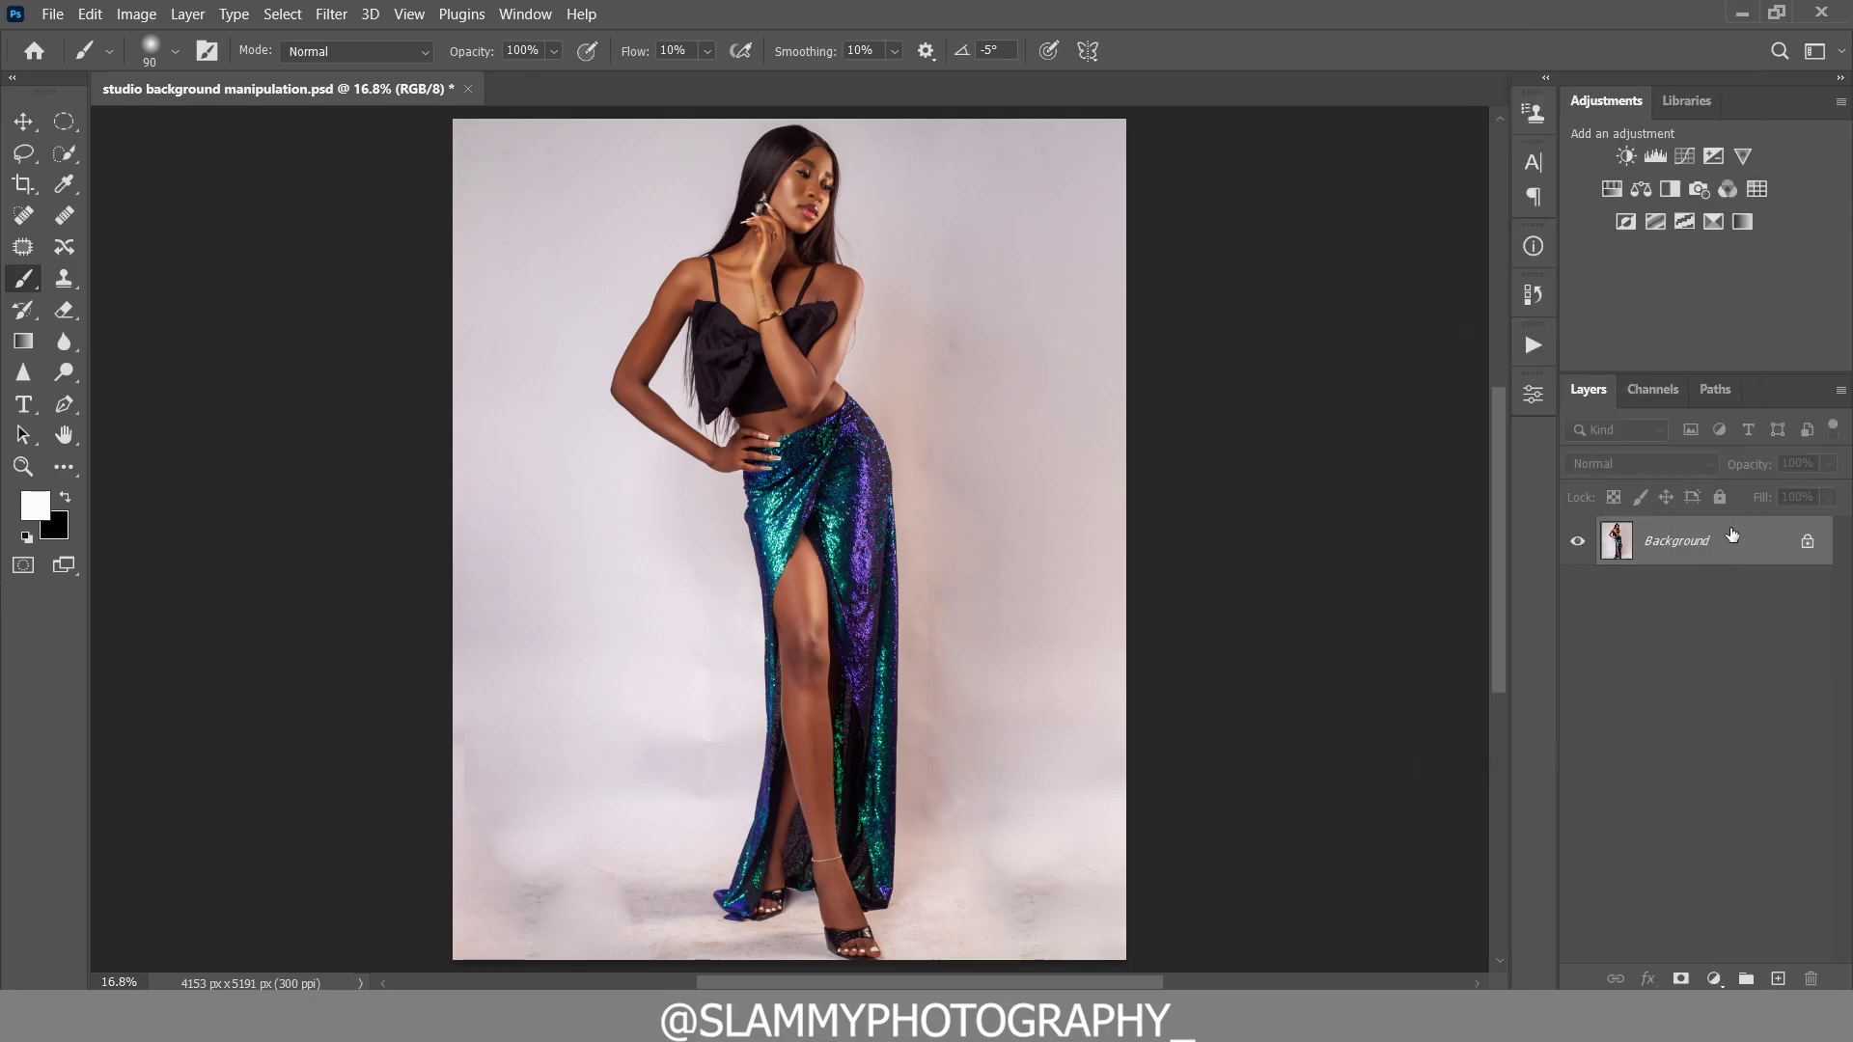
- Duplicate the Background layer and name the copy "subject"
{"action": "left_click_drag", "start_coordinate": [1728, 541], "coordinate": [1778, 976]}
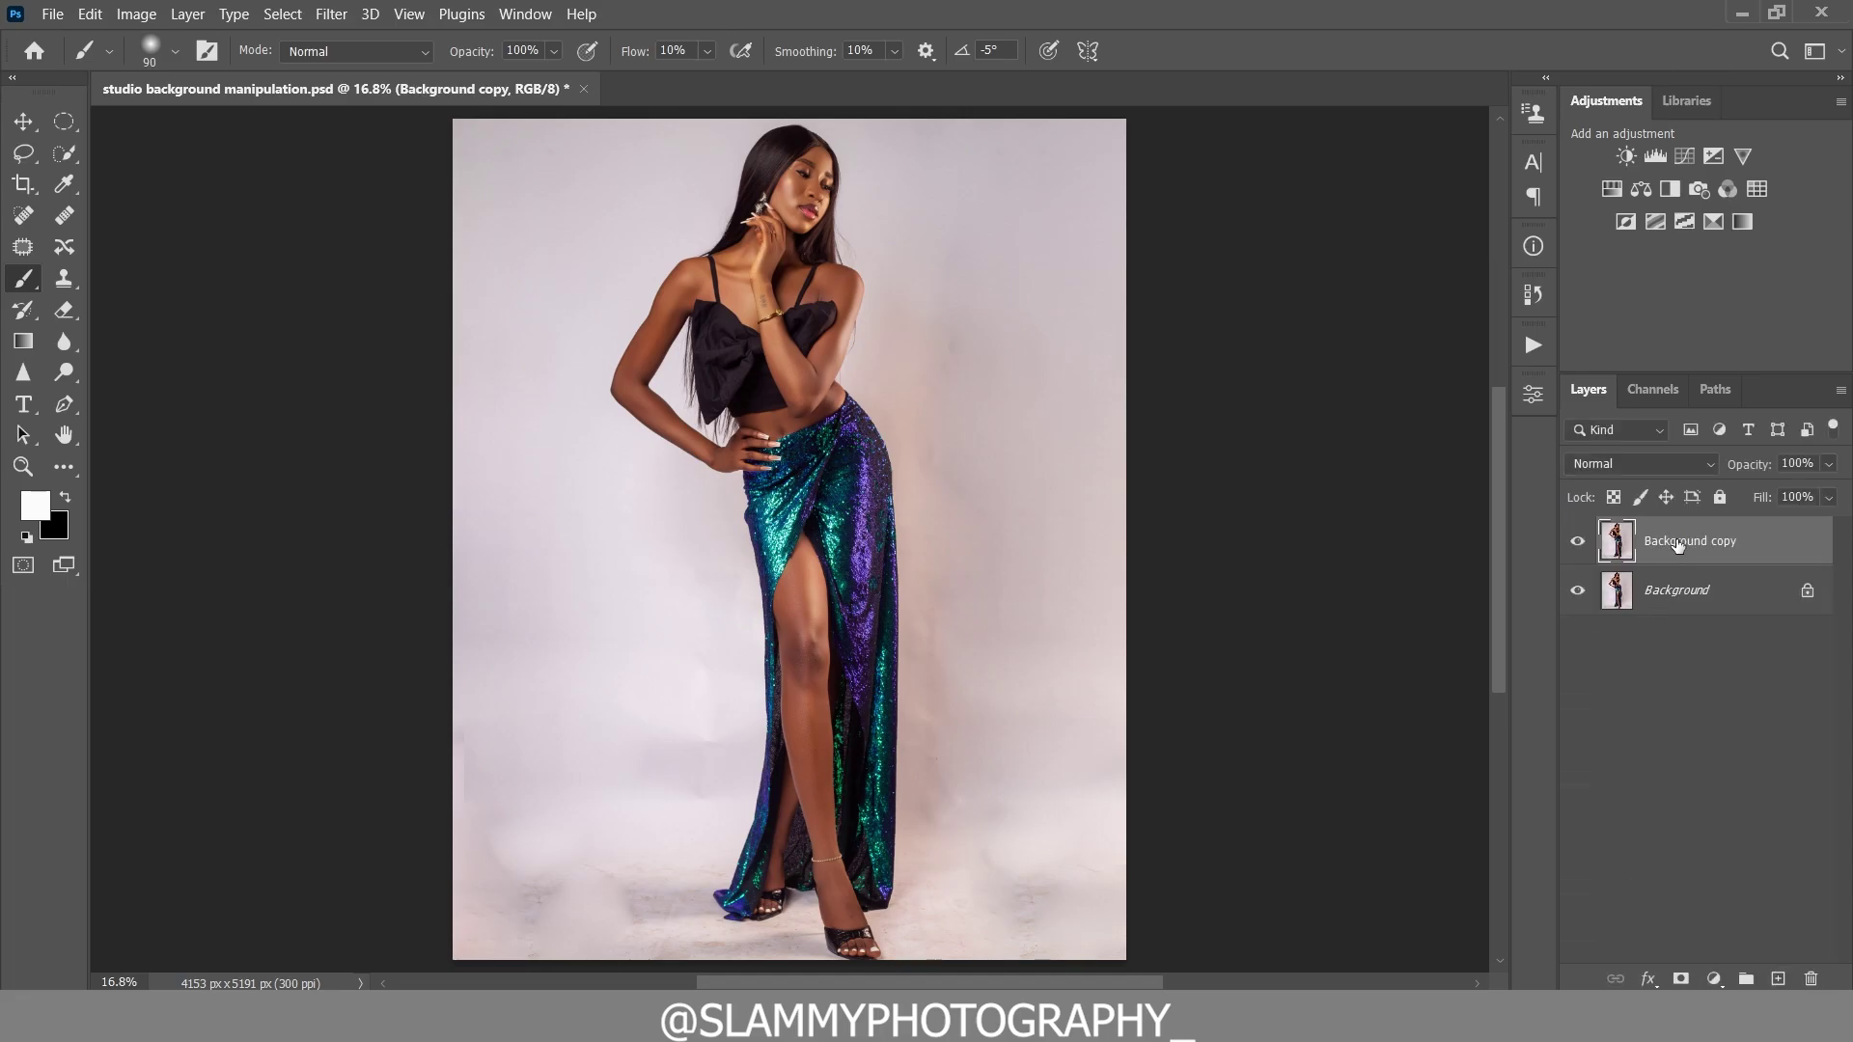
{"action": "double_click", "coordinate": [1680, 541]}
{"action": "type", "text": "subject"}
{"action": "key", "text": "Return"}
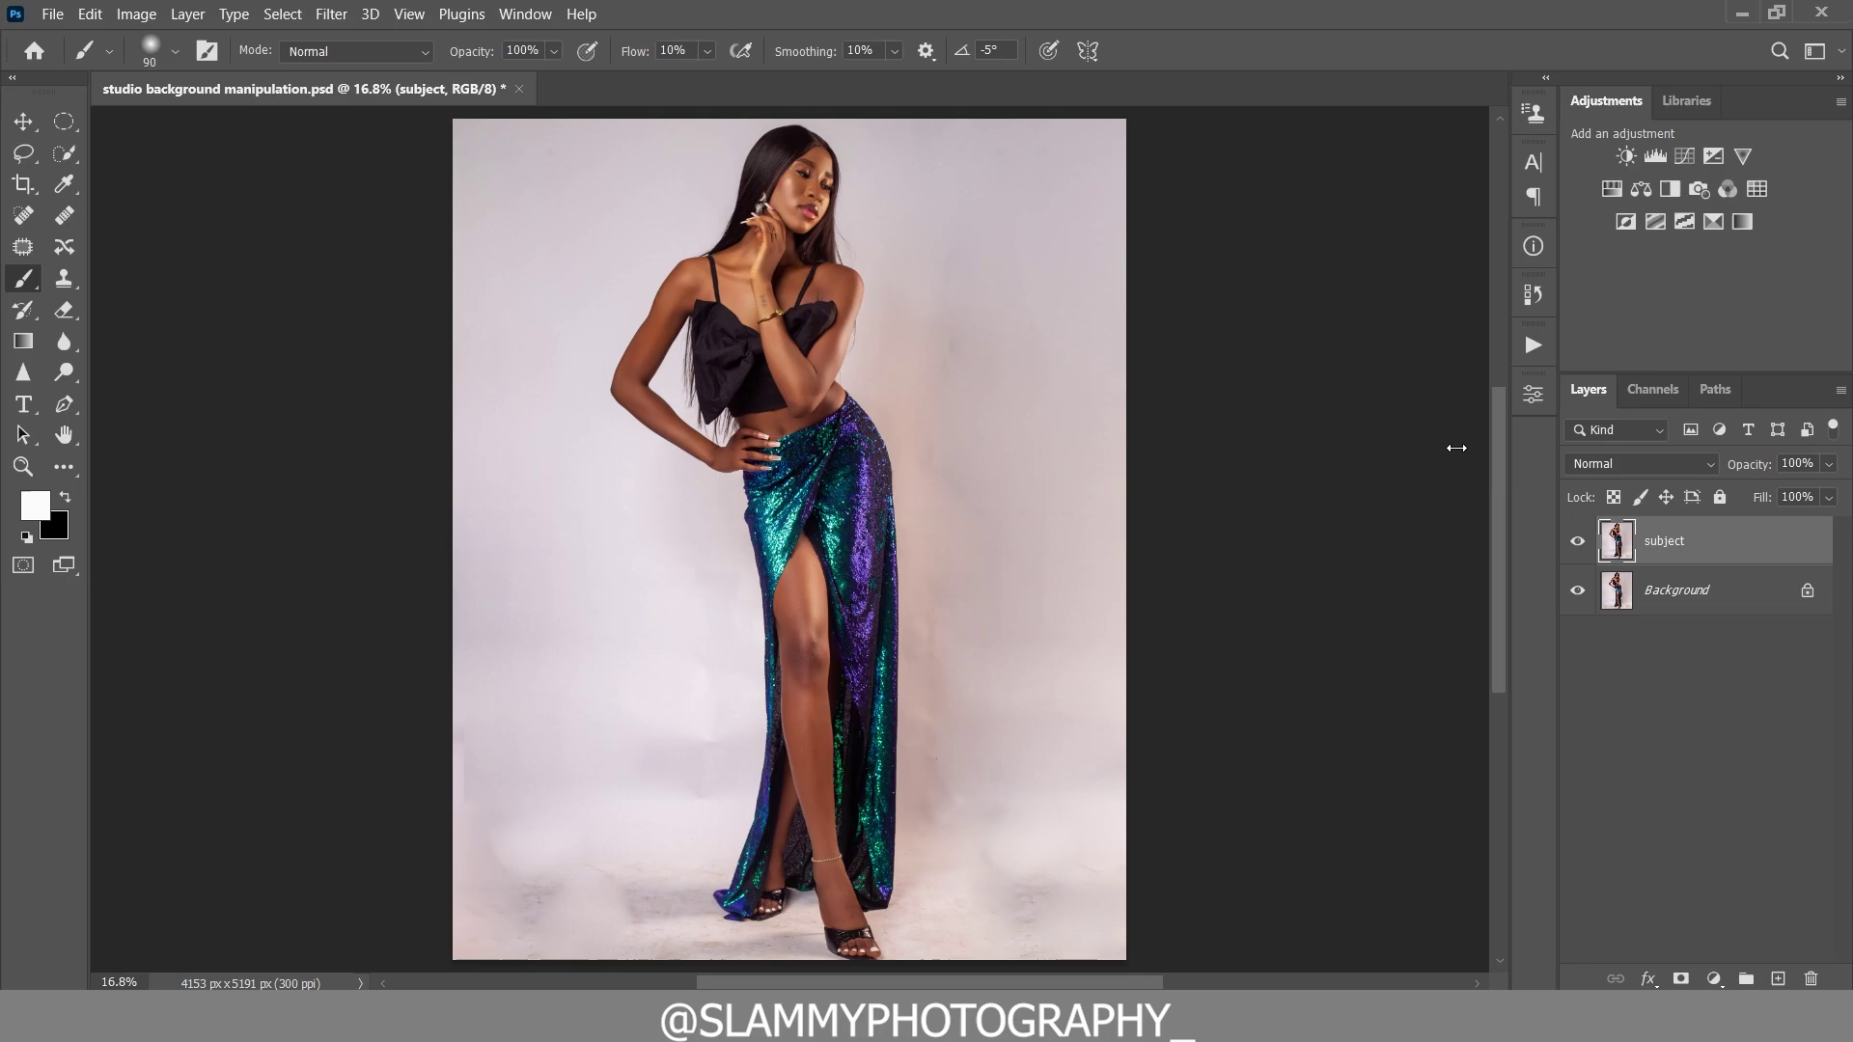
- Select the model on the subject layer with Select Subject and inspect the selection edge from head to feet
{"action": "left_click", "coordinate": [58, 154]}
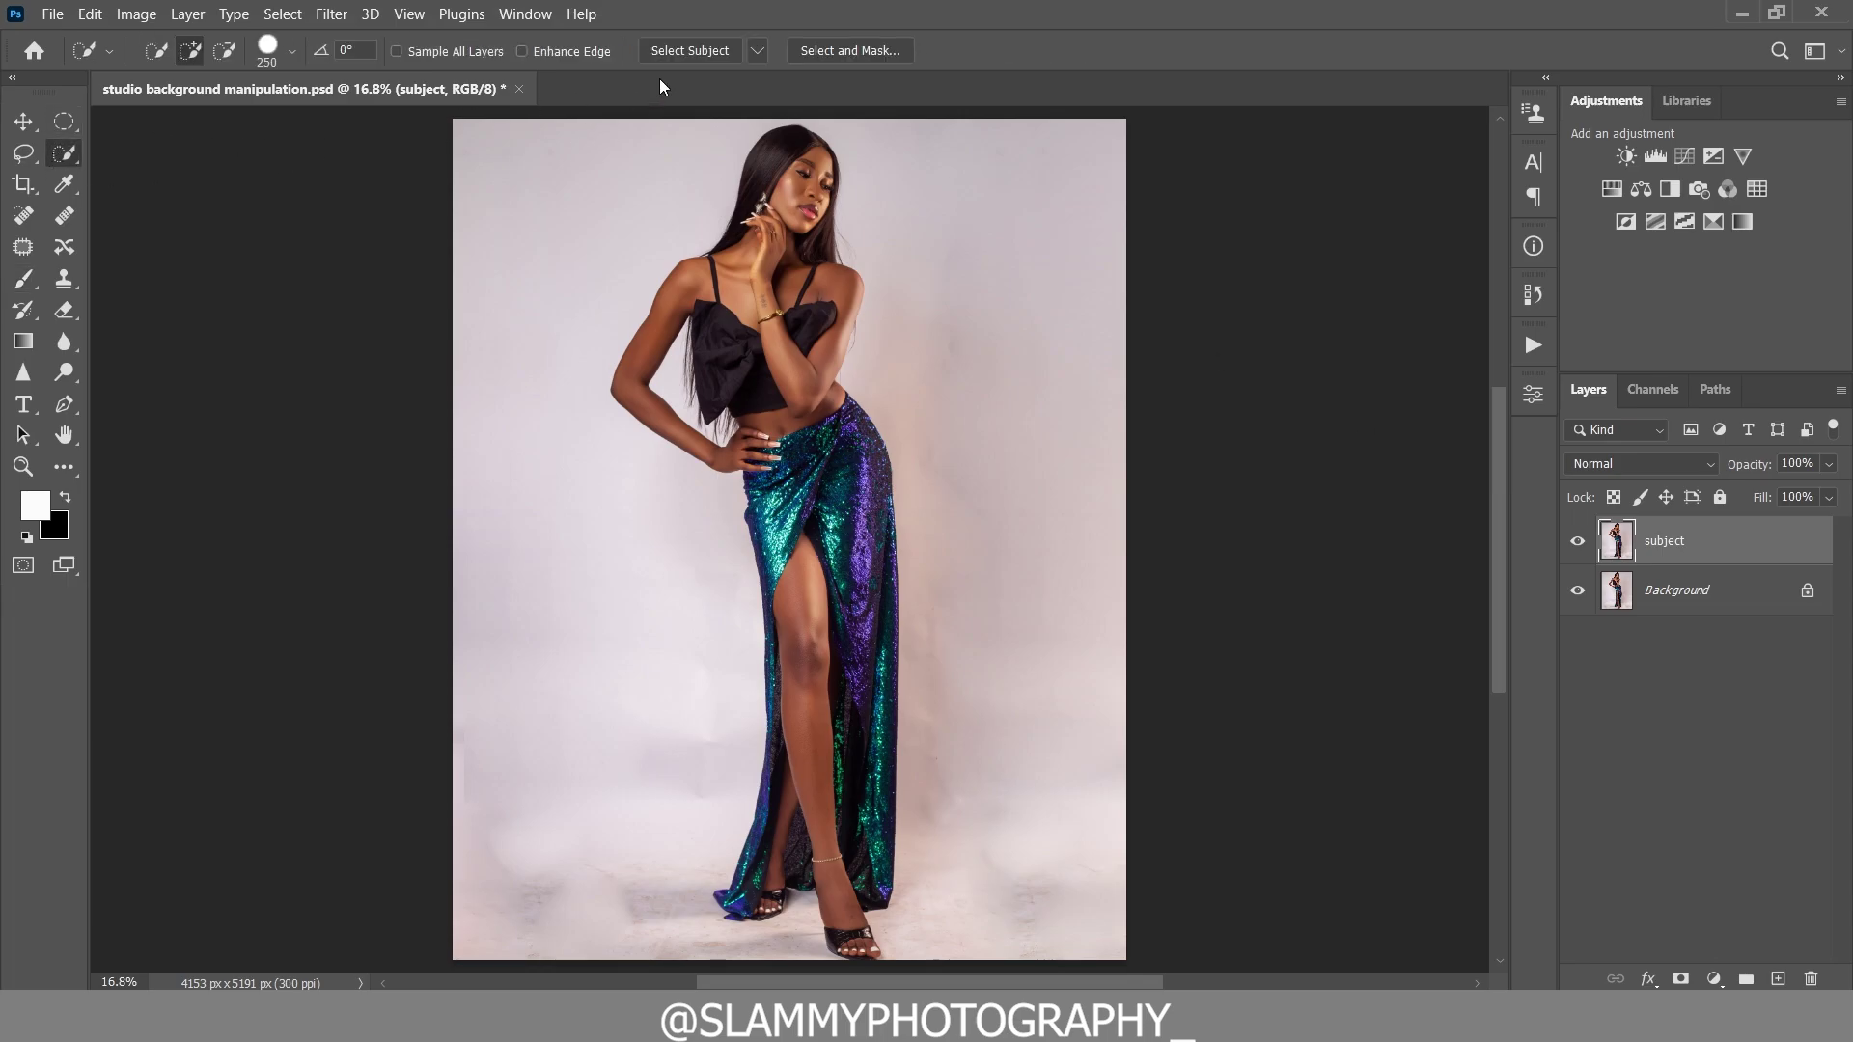
{"action": "left_click", "coordinate": [709, 51]}
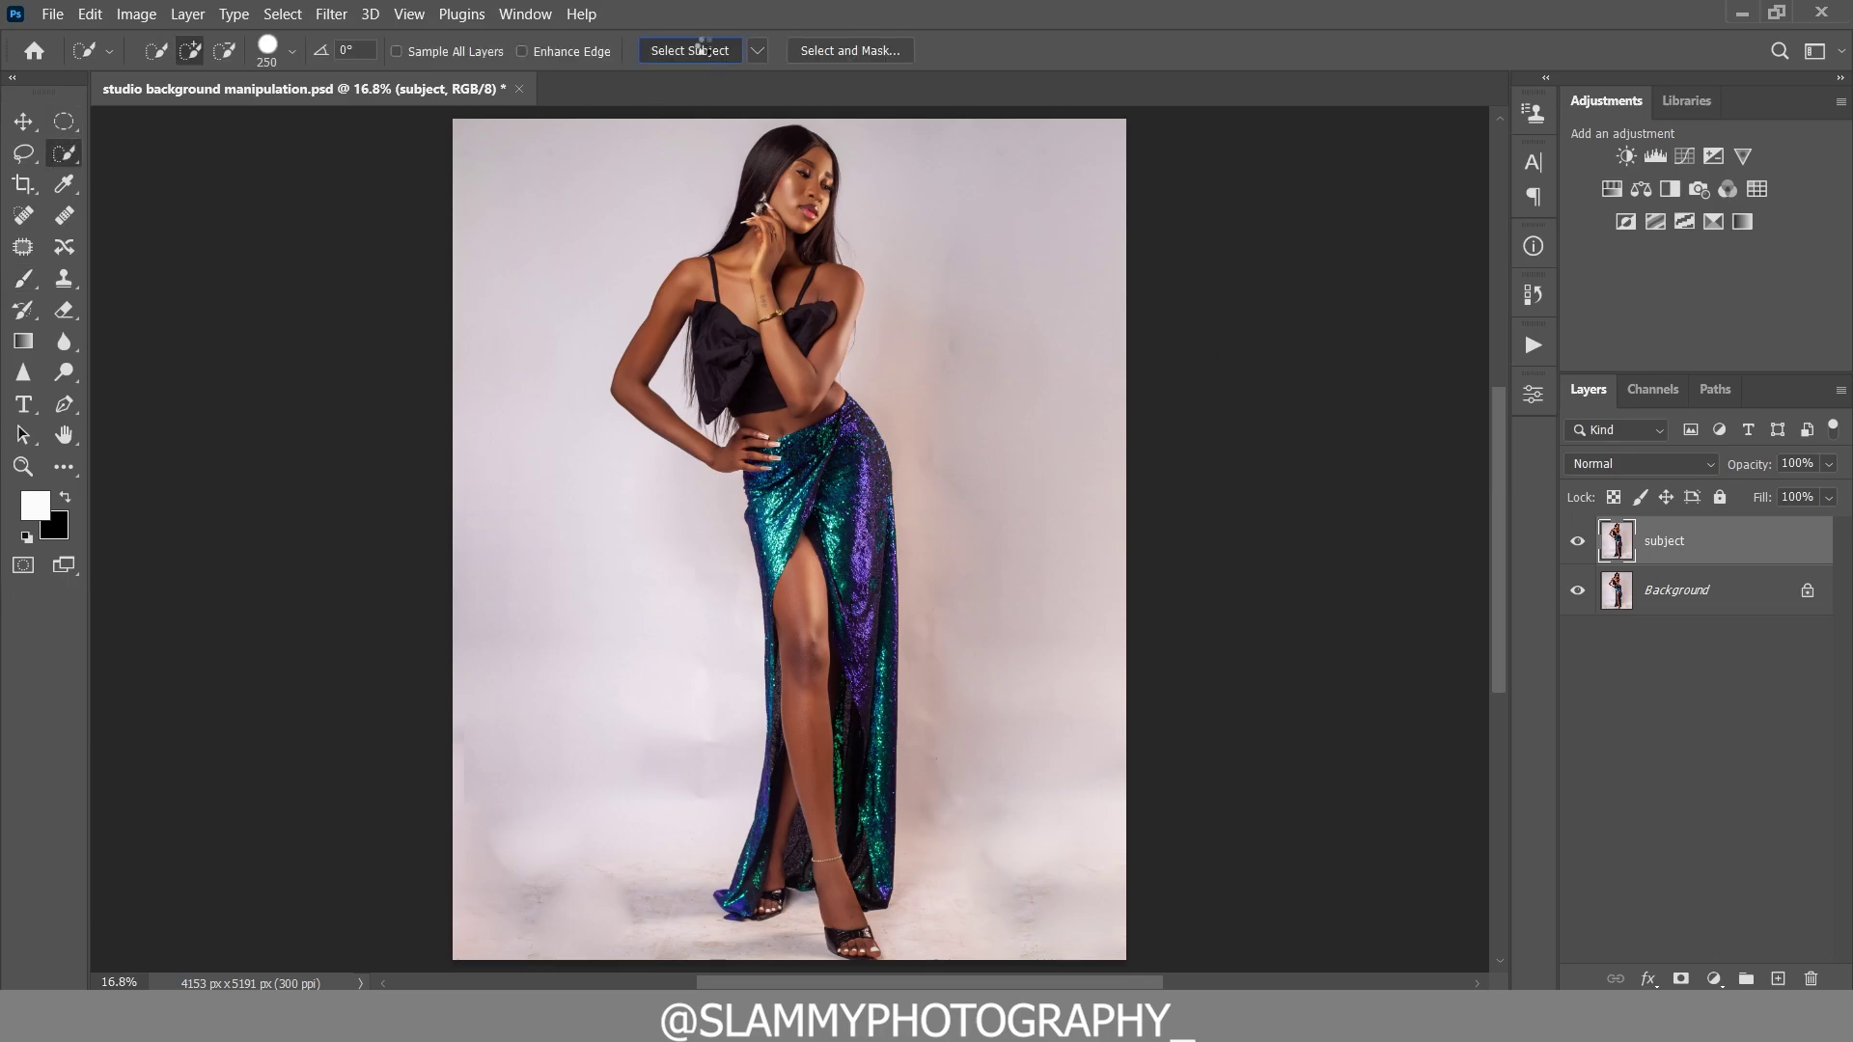
{"action": "key", "text": "z"}
{"action": "left_click_drag", "start_coordinate": [662, 216], "coordinate": [866, 164]}
{"action": "scroll", "coordinate": [867, 460], "scroll_direction": "down", "scroll_amount": 2}
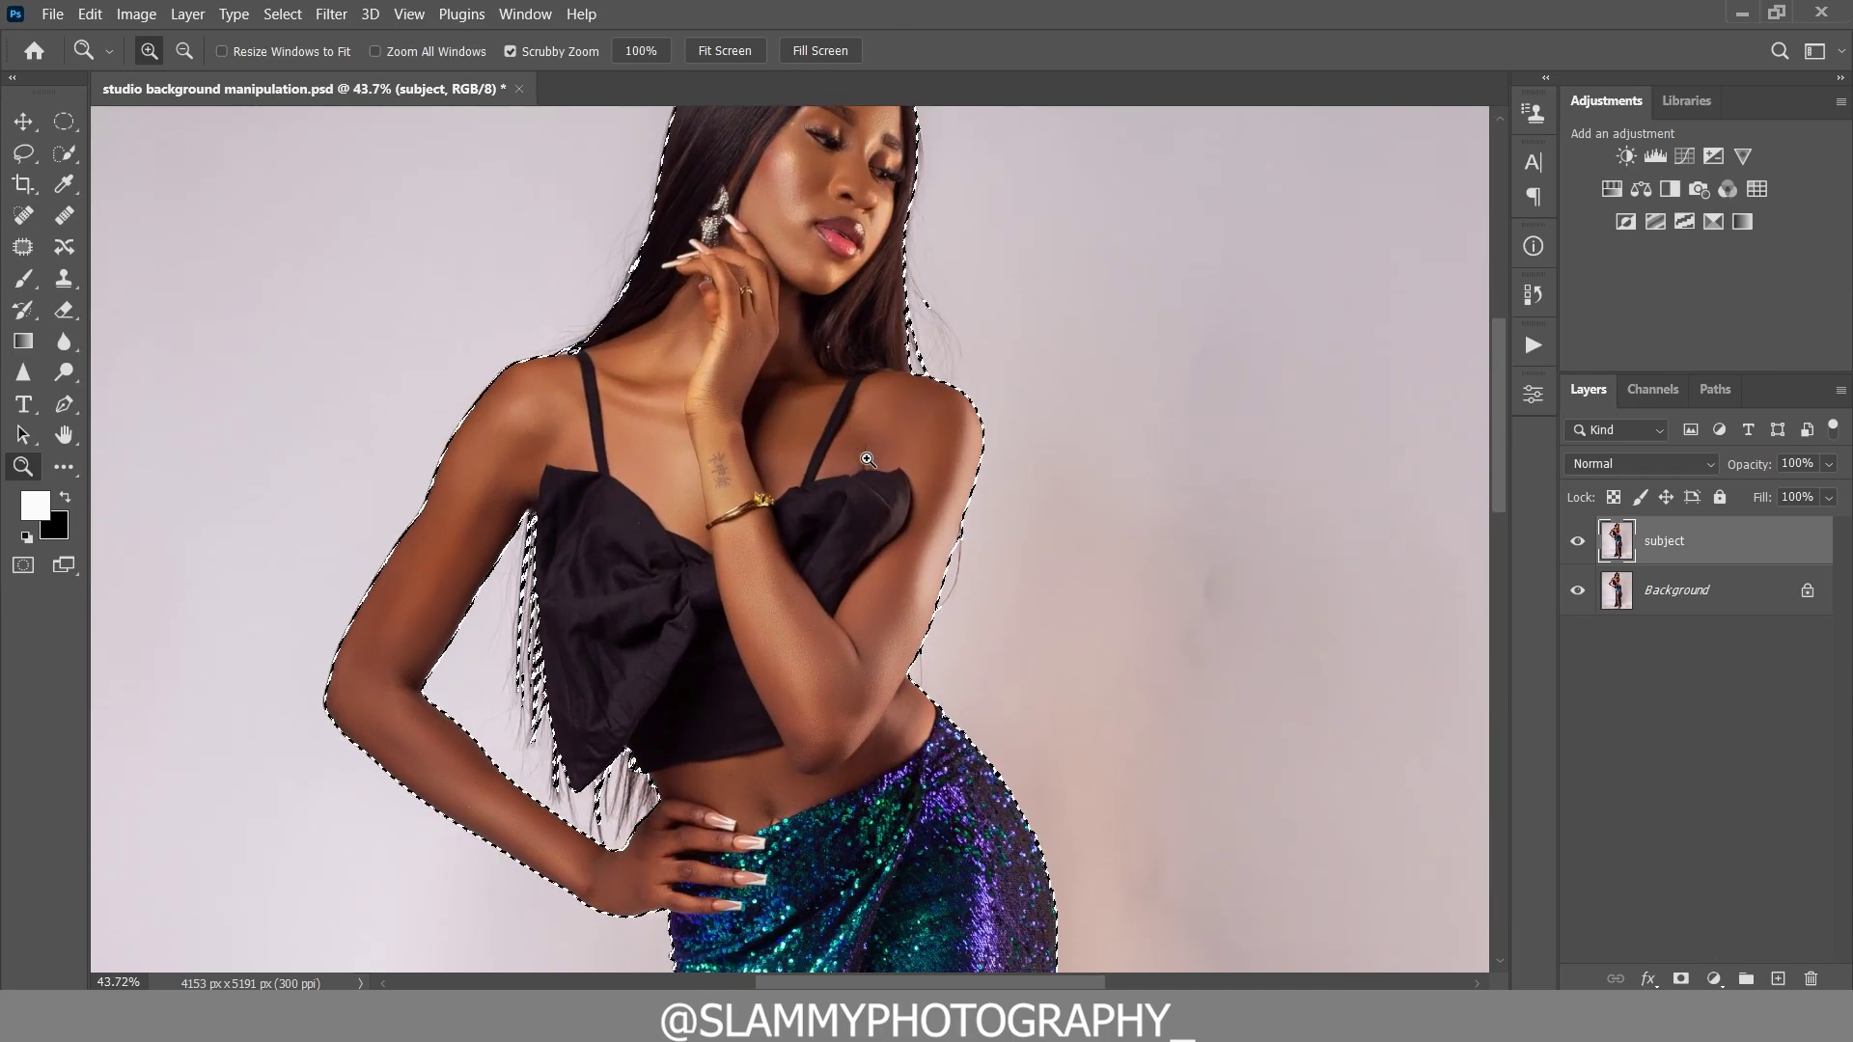
{"action": "scroll", "coordinate": [867, 459], "scroll_direction": "down", "scroll_amount": 10}
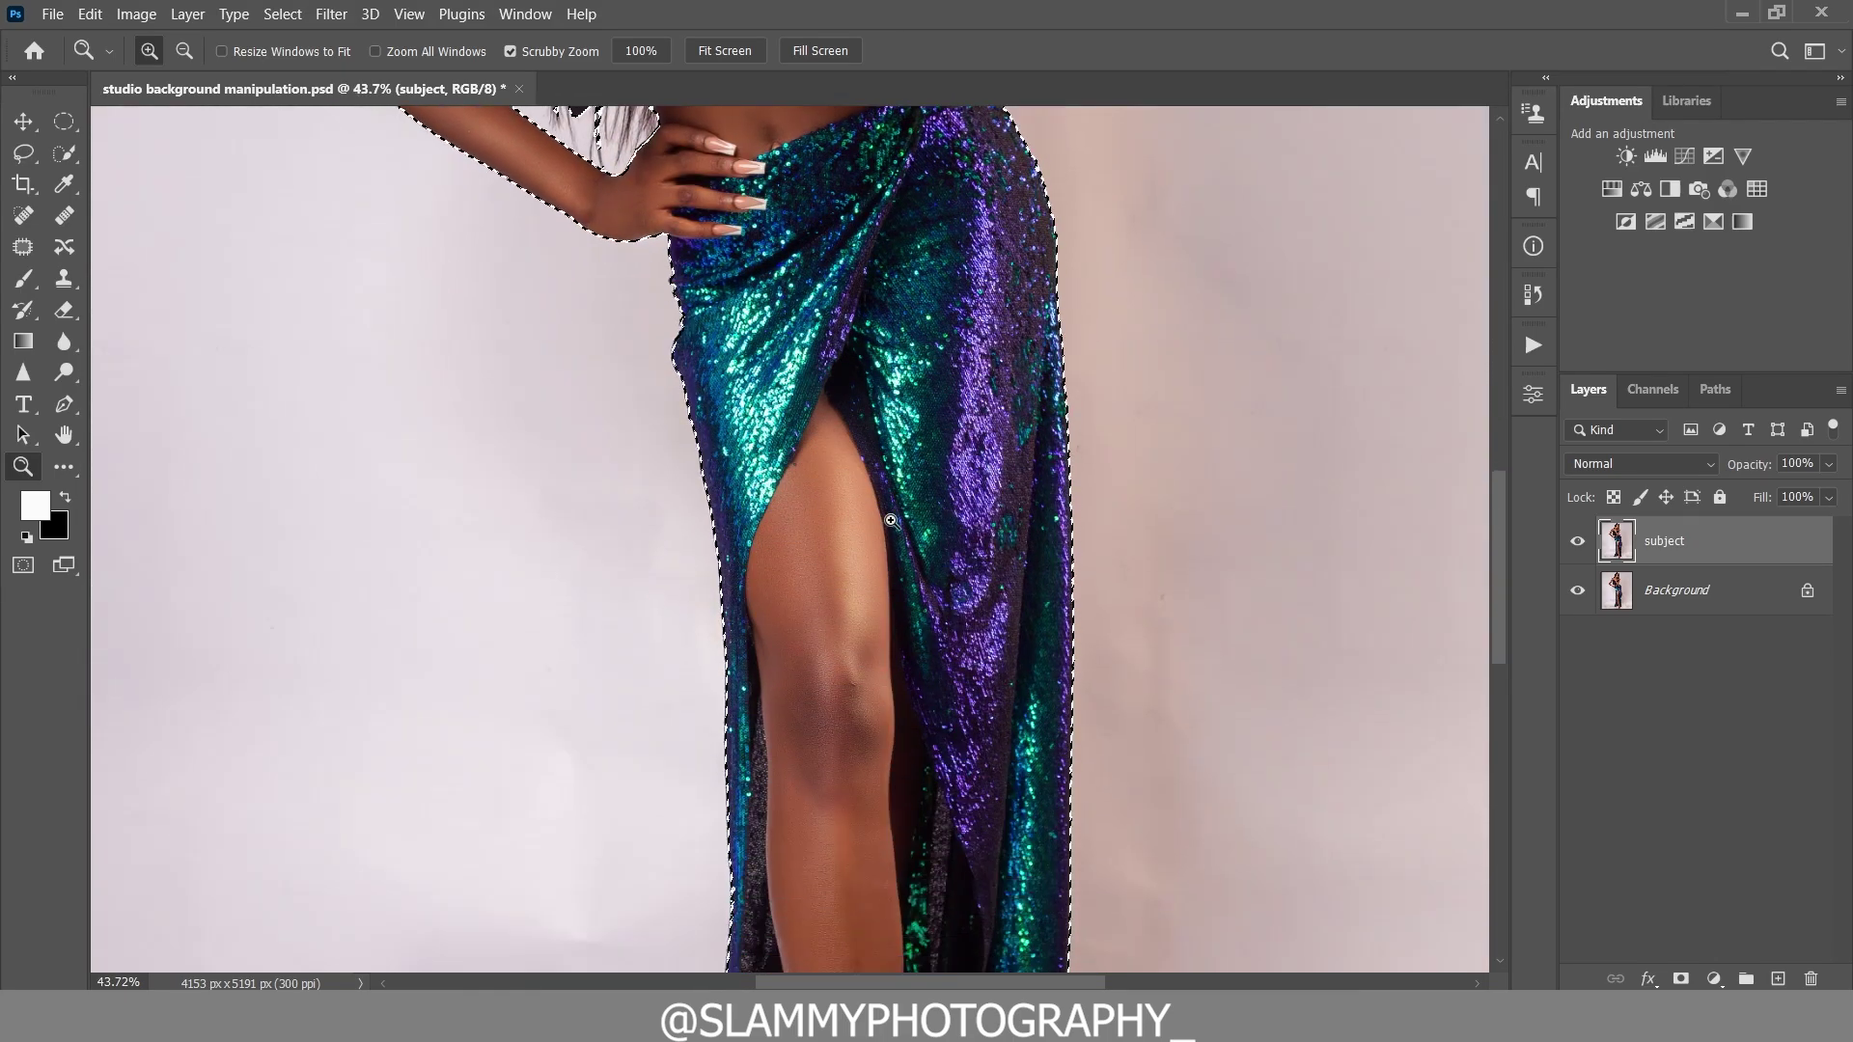
{"action": "scroll", "coordinate": [891, 521], "scroll_direction": "down", "scroll_amount": 10}
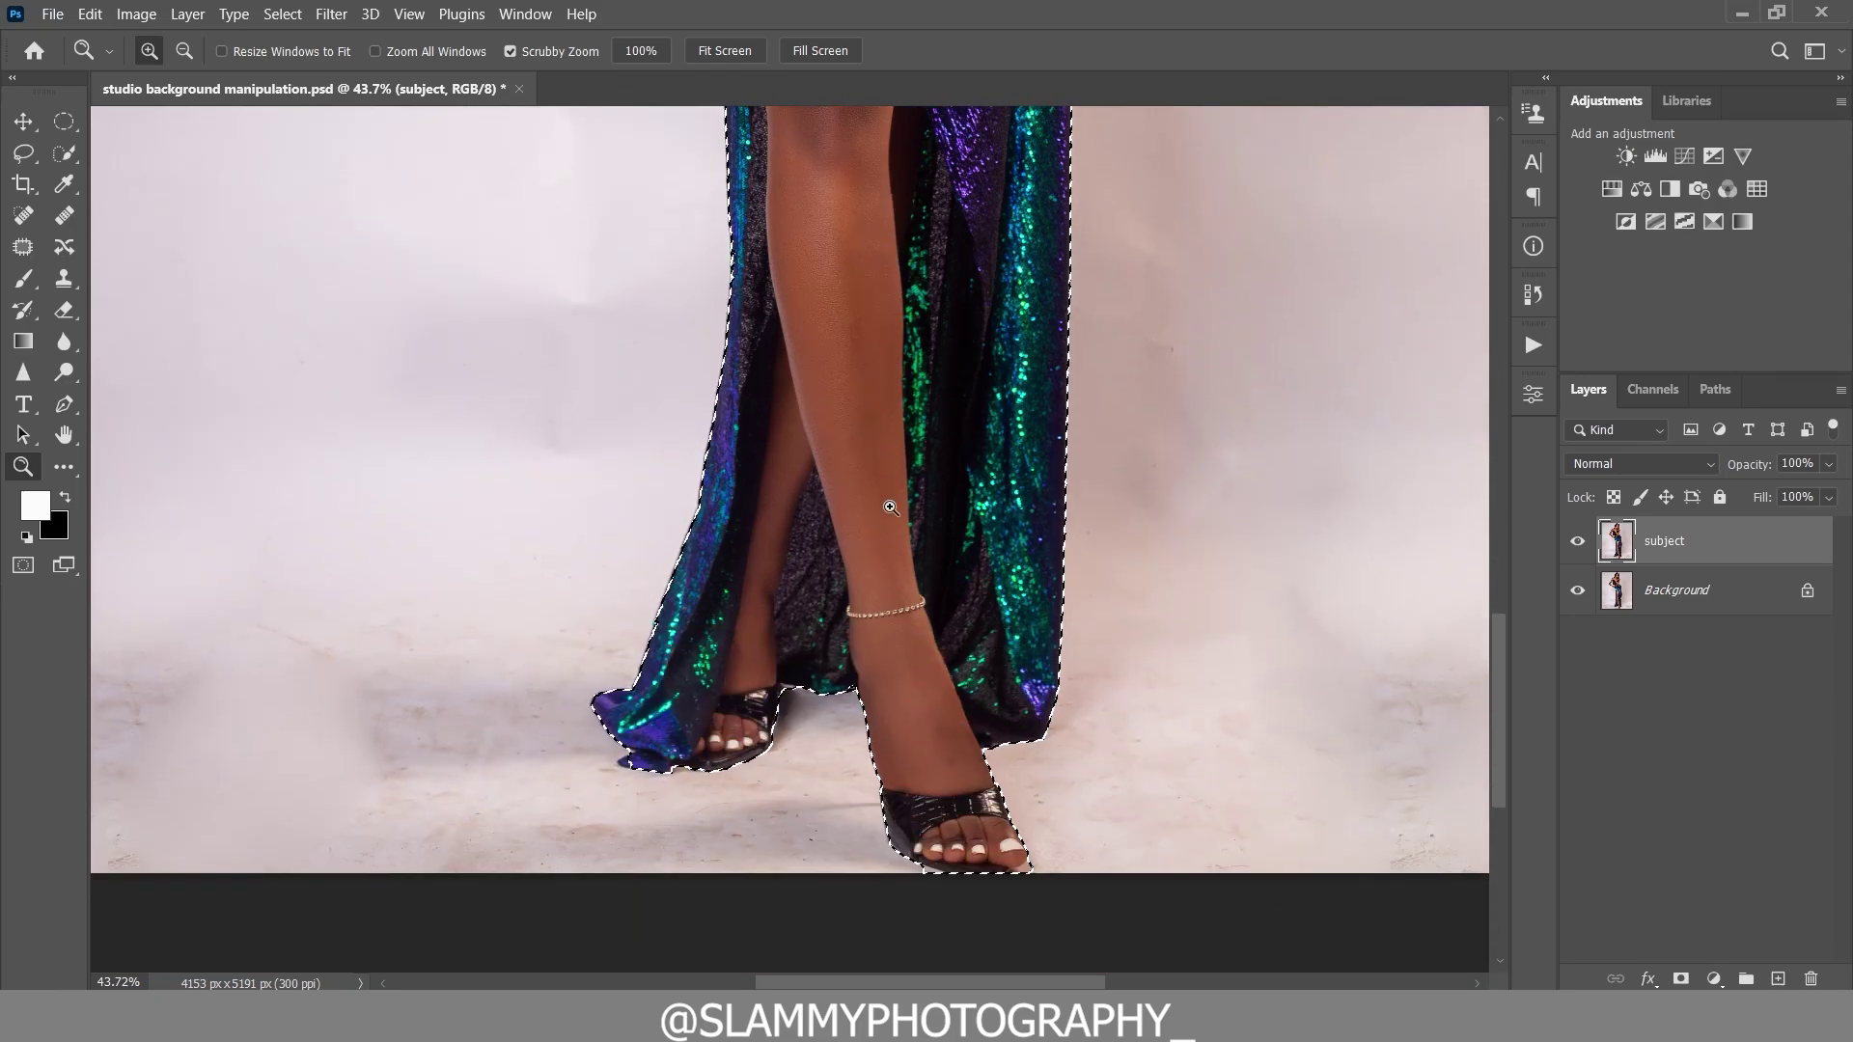
- Add a layer mask to the subject layer from the selection of the model
{"action": "left_click", "coordinate": [409, 14]}
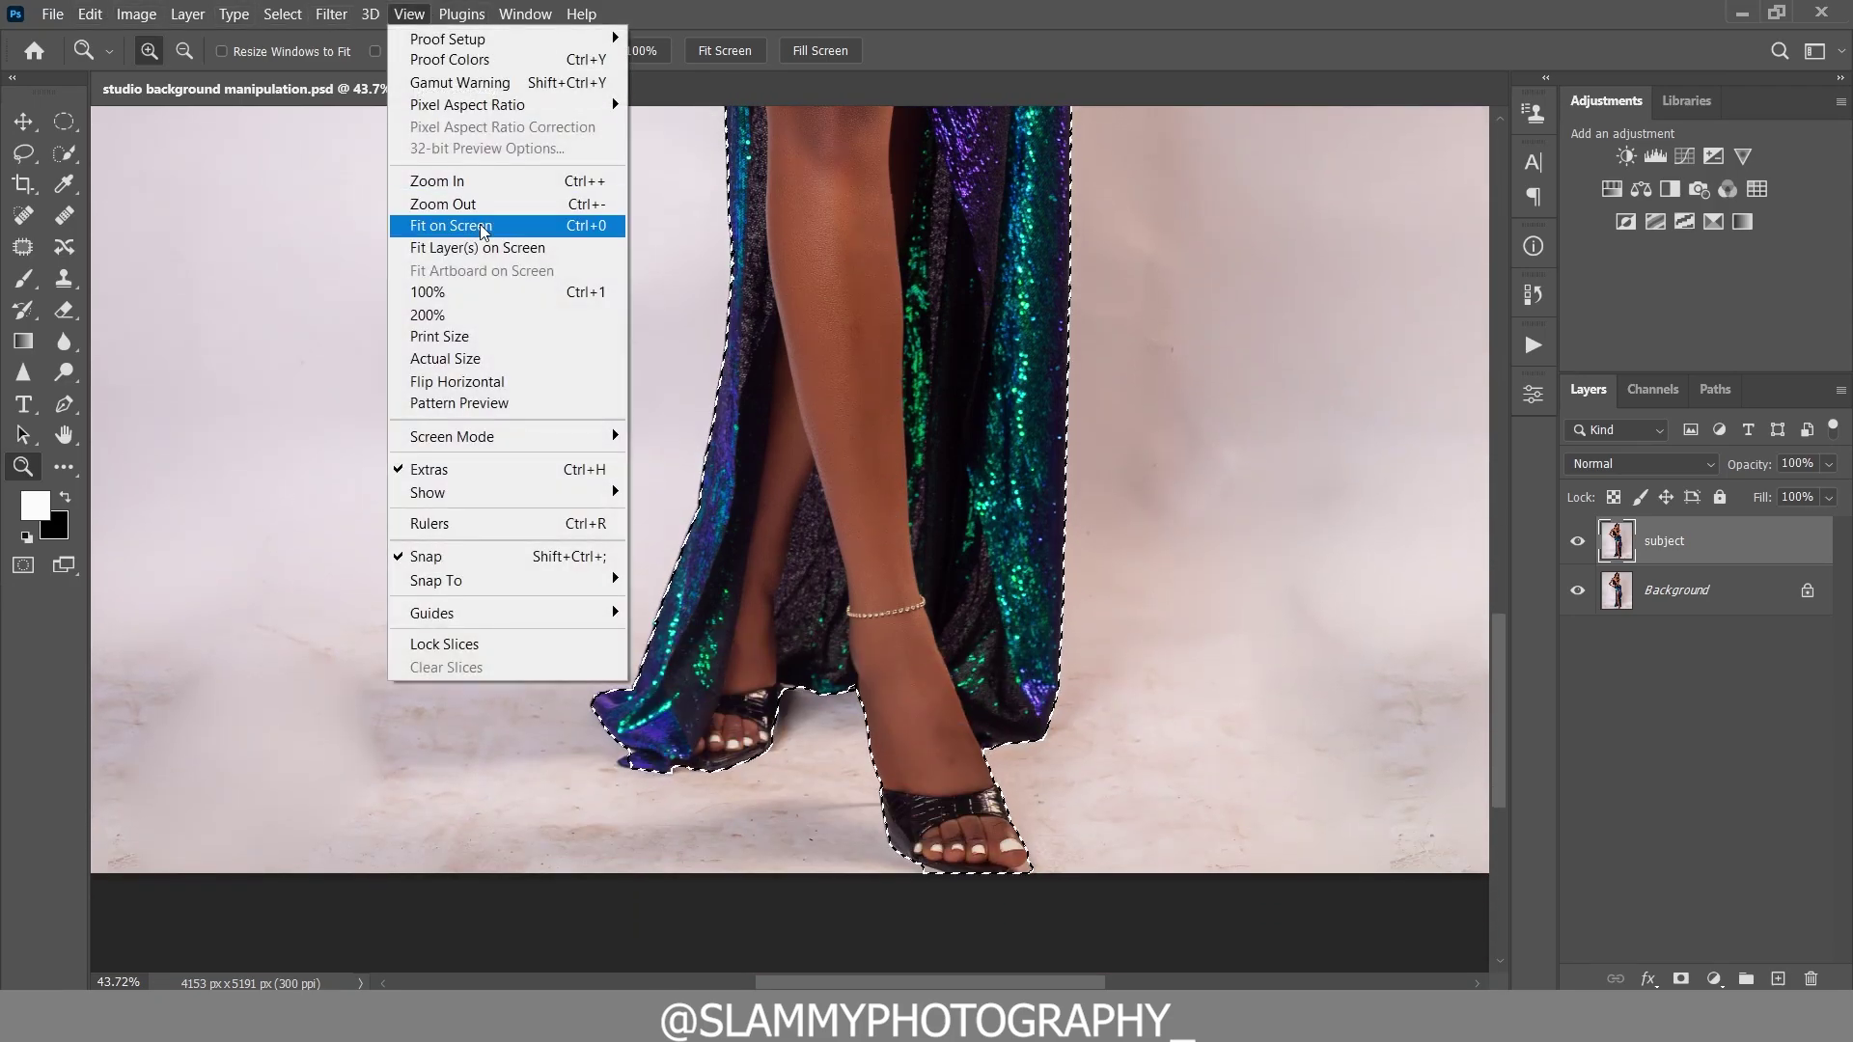
{"action": "mouse_move", "coordinate": [331, 14]}
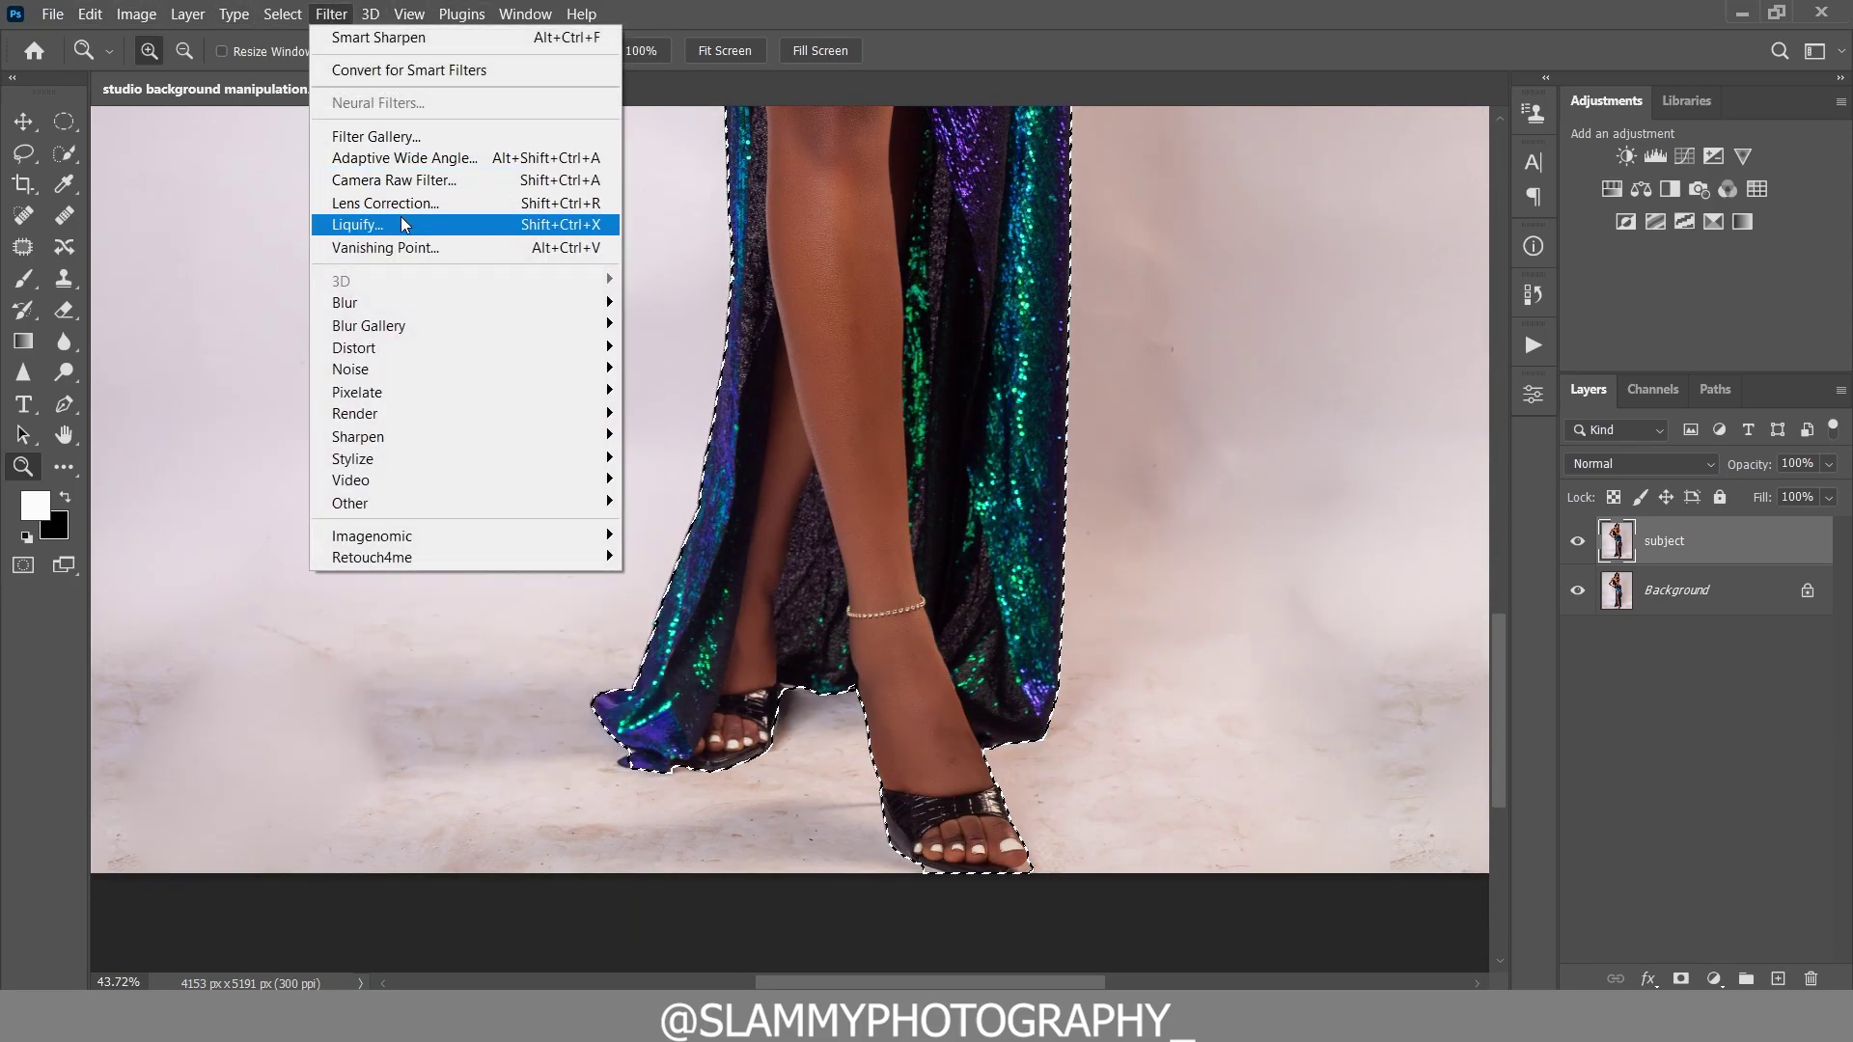
{"action": "key", "text": "Escape"}
{"action": "left_click", "coordinate": [410, 14]}
{"action": "left_click", "coordinate": [465, 228]}
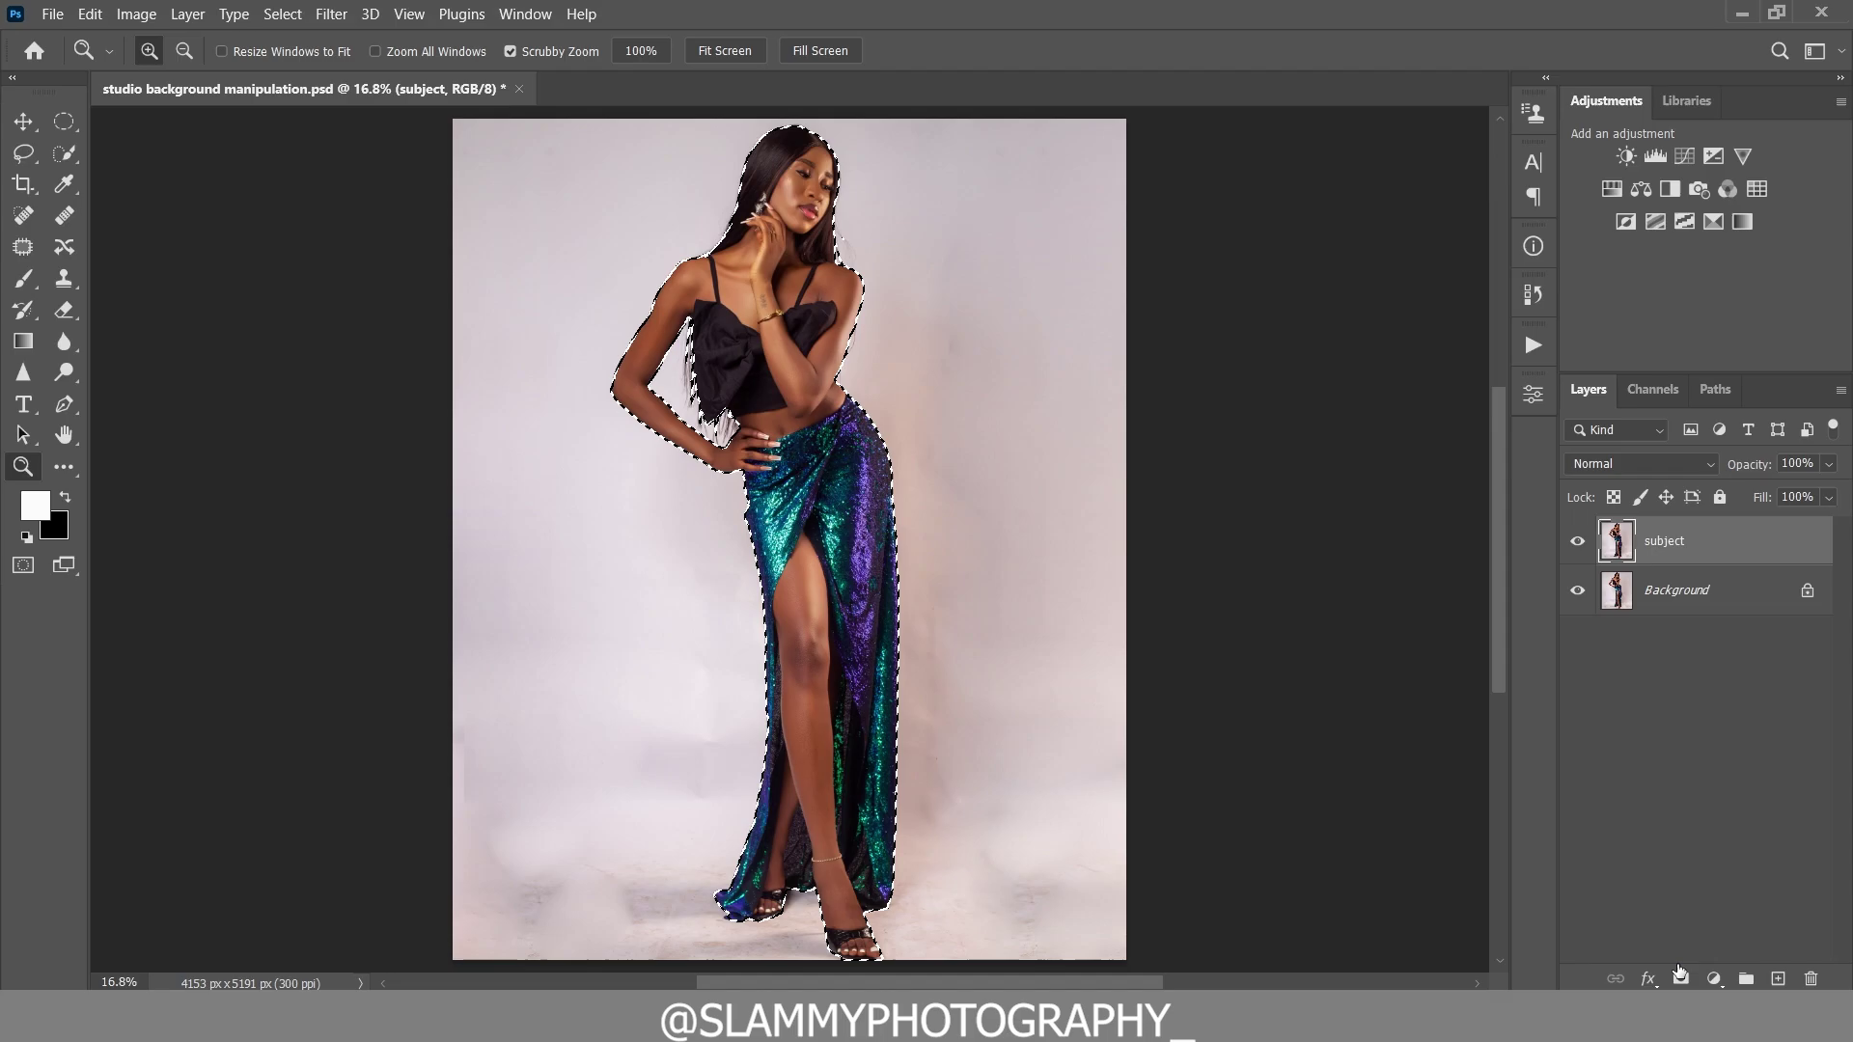
{"action": "left_click", "coordinate": [1681, 976]}
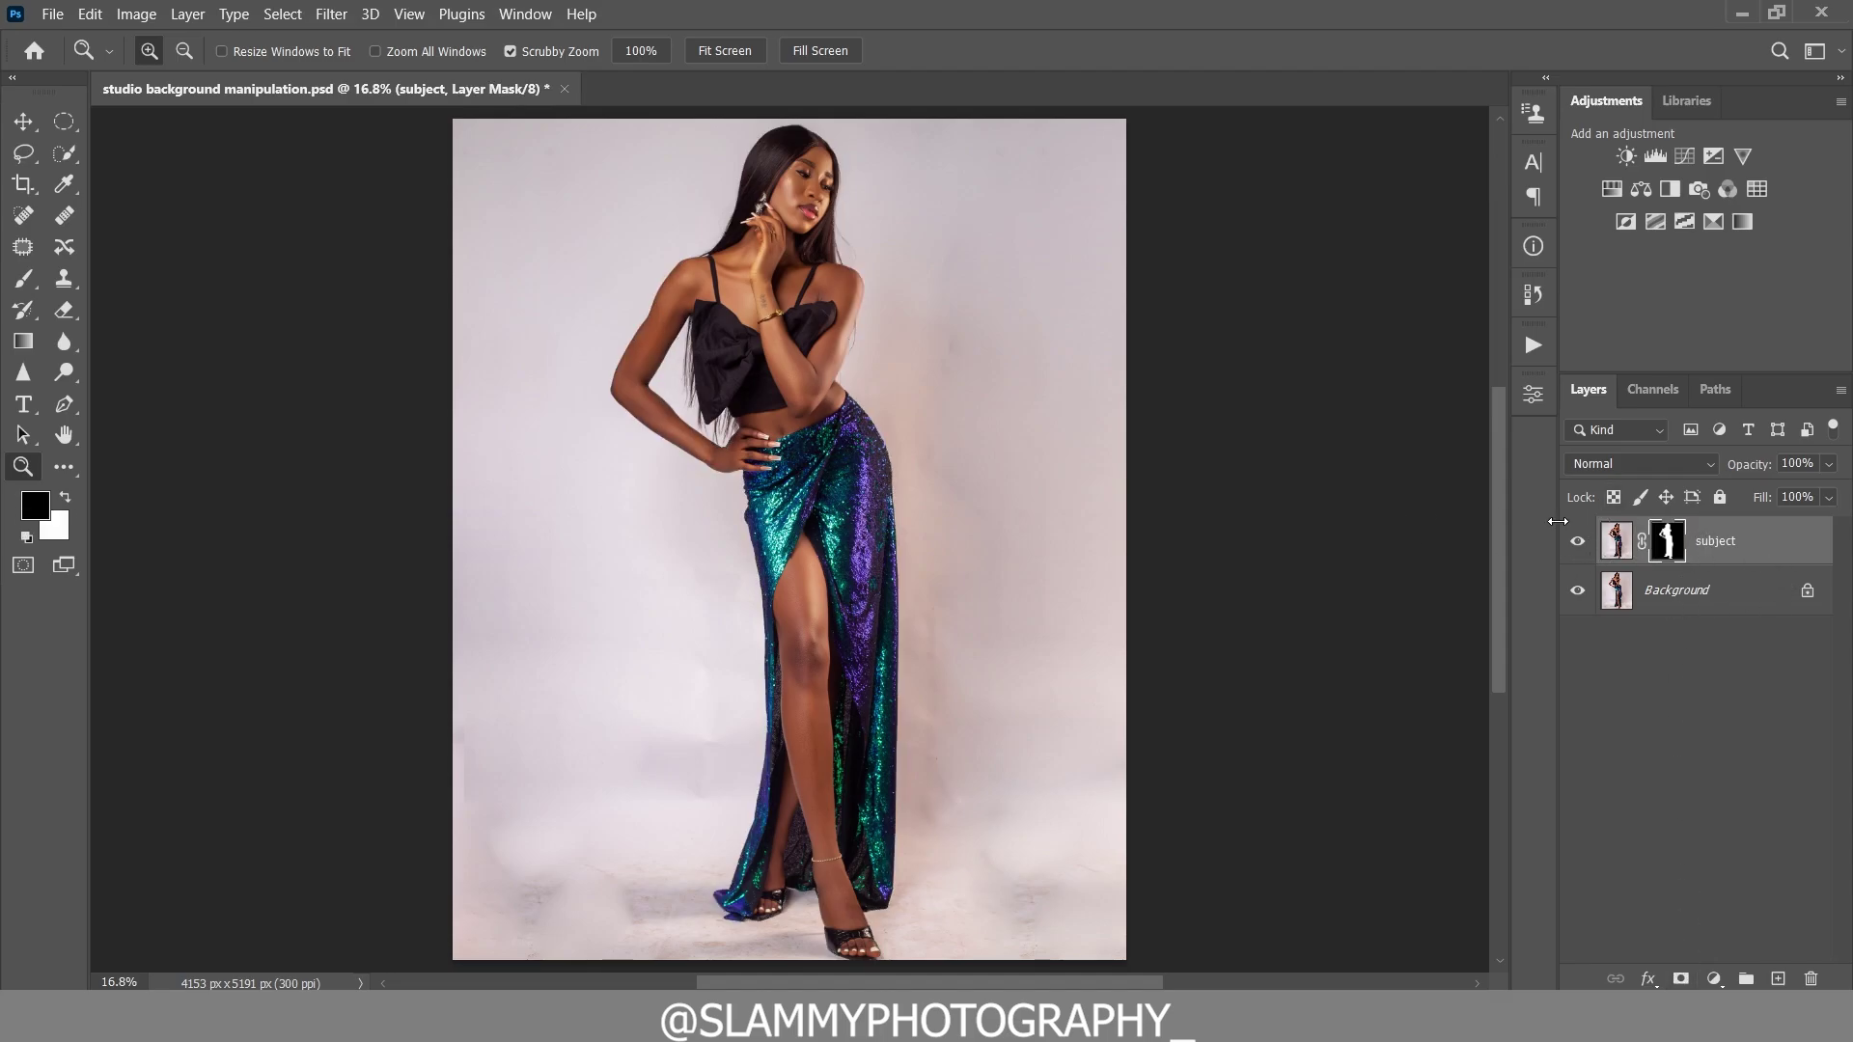
- Place the flowery image between the subject and Background layers, with its lower edge near the bottom of the photo
{"action": "left_click", "coordinate": [1701, 598]}
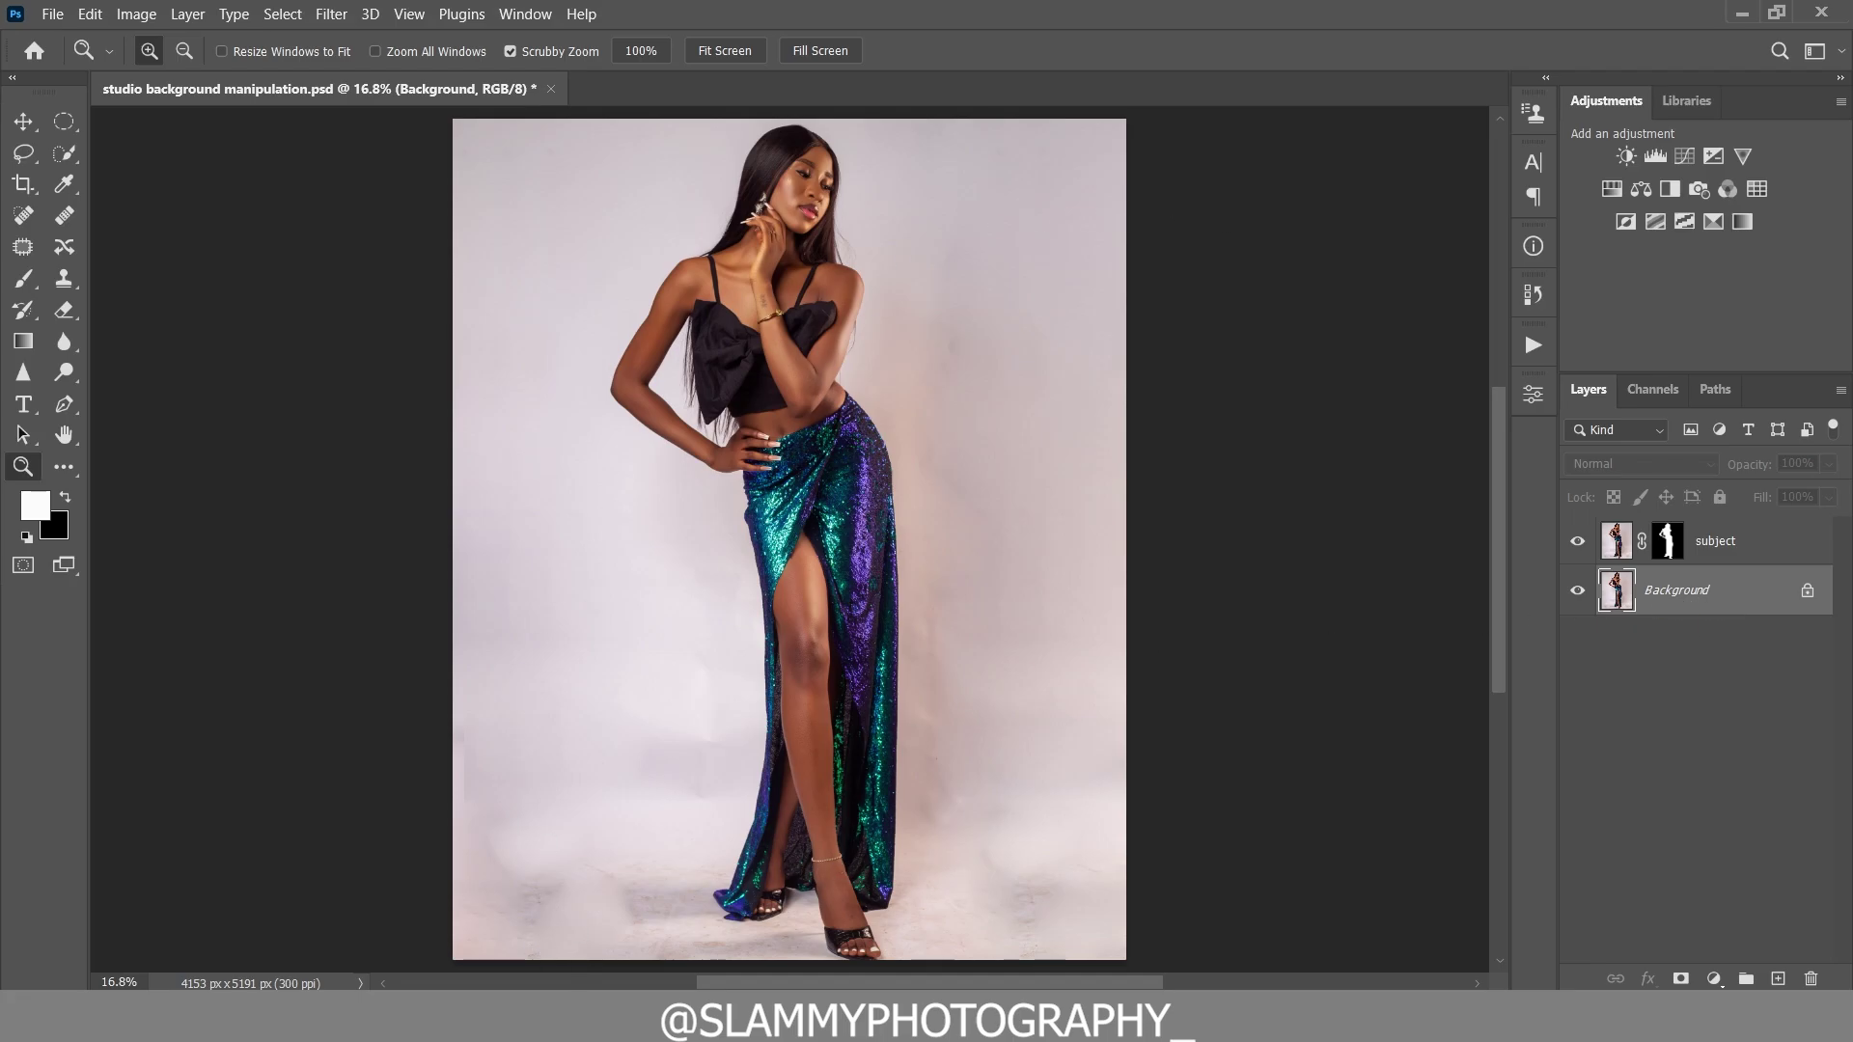
{"action": "key", "text": "alt+Tab"}
{"action": "left_click_drag", "start_coordinate": [269, 174], "coordinate": [692, 801]}
{"action": "left_click_drag", "start_coordinate": [800, 458], "coordinate": [811, 499]}
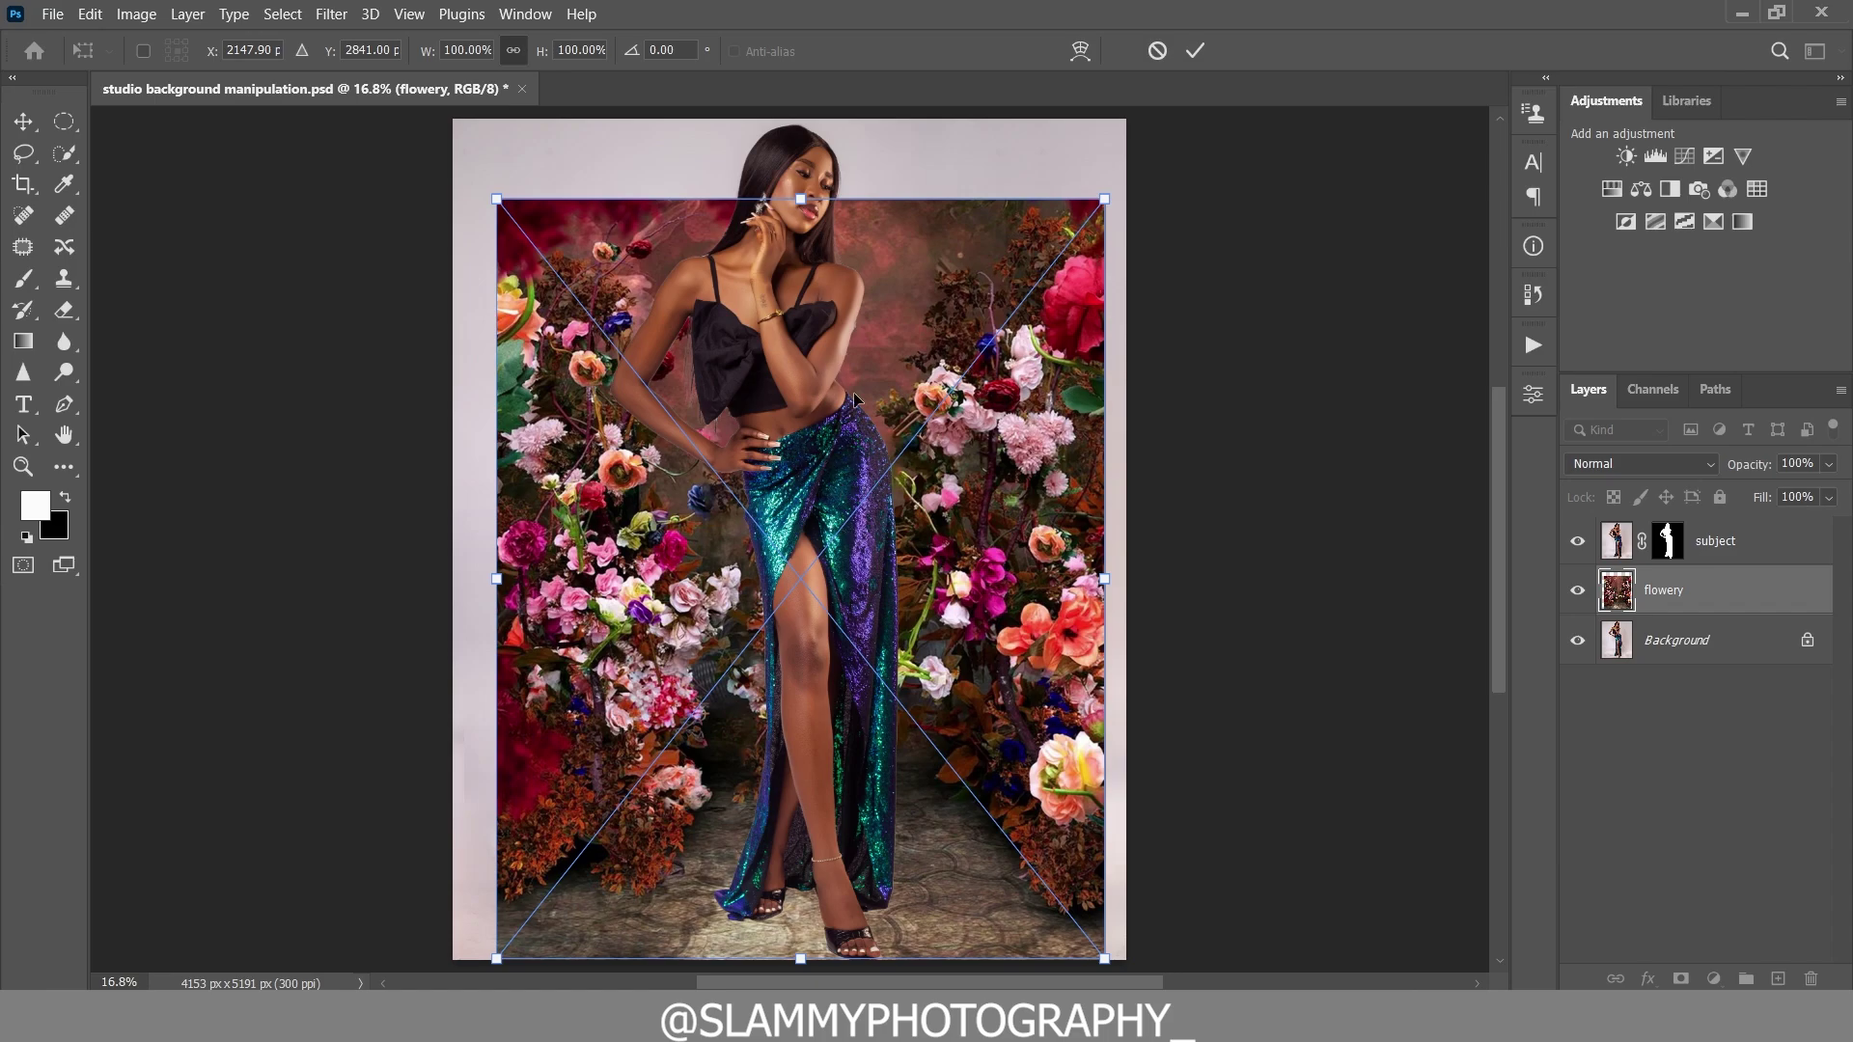
- Scale the flowery image to 115.93% so it covers the whole canvas, align its floor under the model's feet, and commit the placement
{"action": "left_click_drag", "start_coordinate": [797, 196], "coordinate": [781, 109]}
{"action": "left_click_drag", "start_coordinate": [463, 544], "coordinate": [437, 538]}
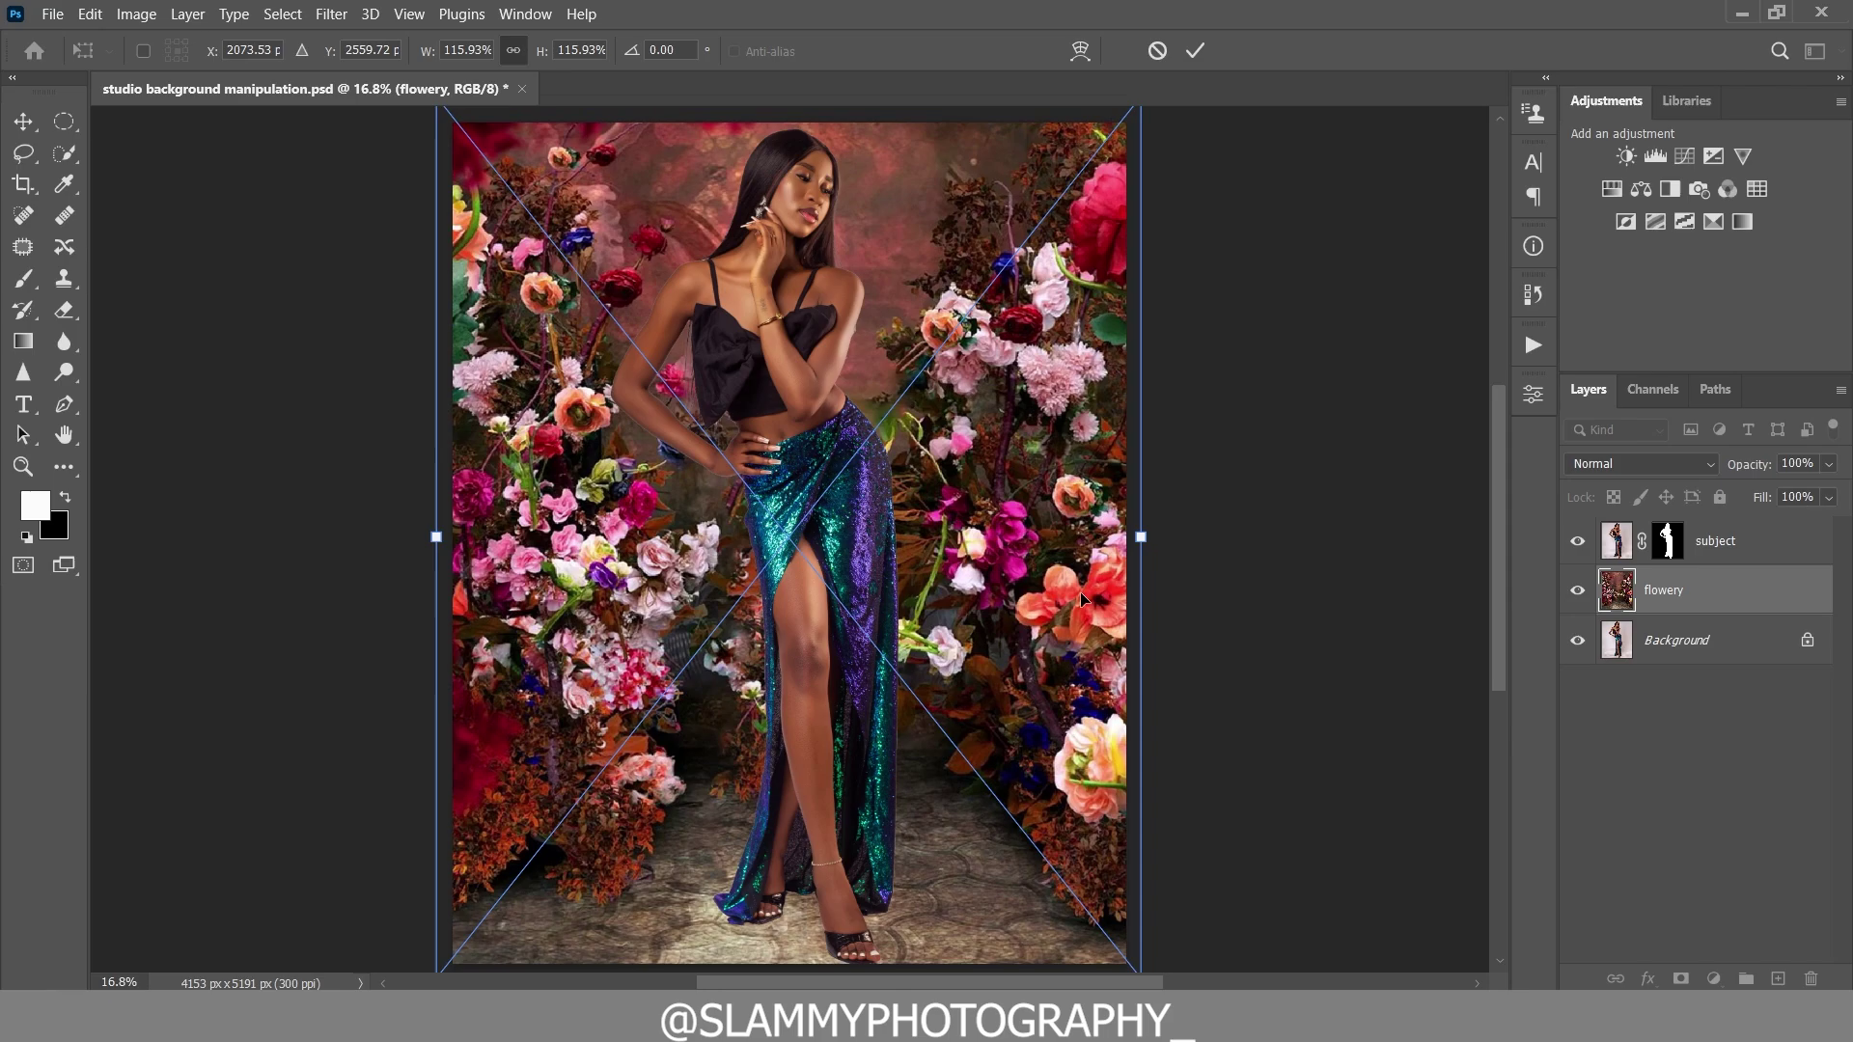
{"action": "left_click_drag", "start_coordinate": [854, 507], "coordinate": [854, 492]}
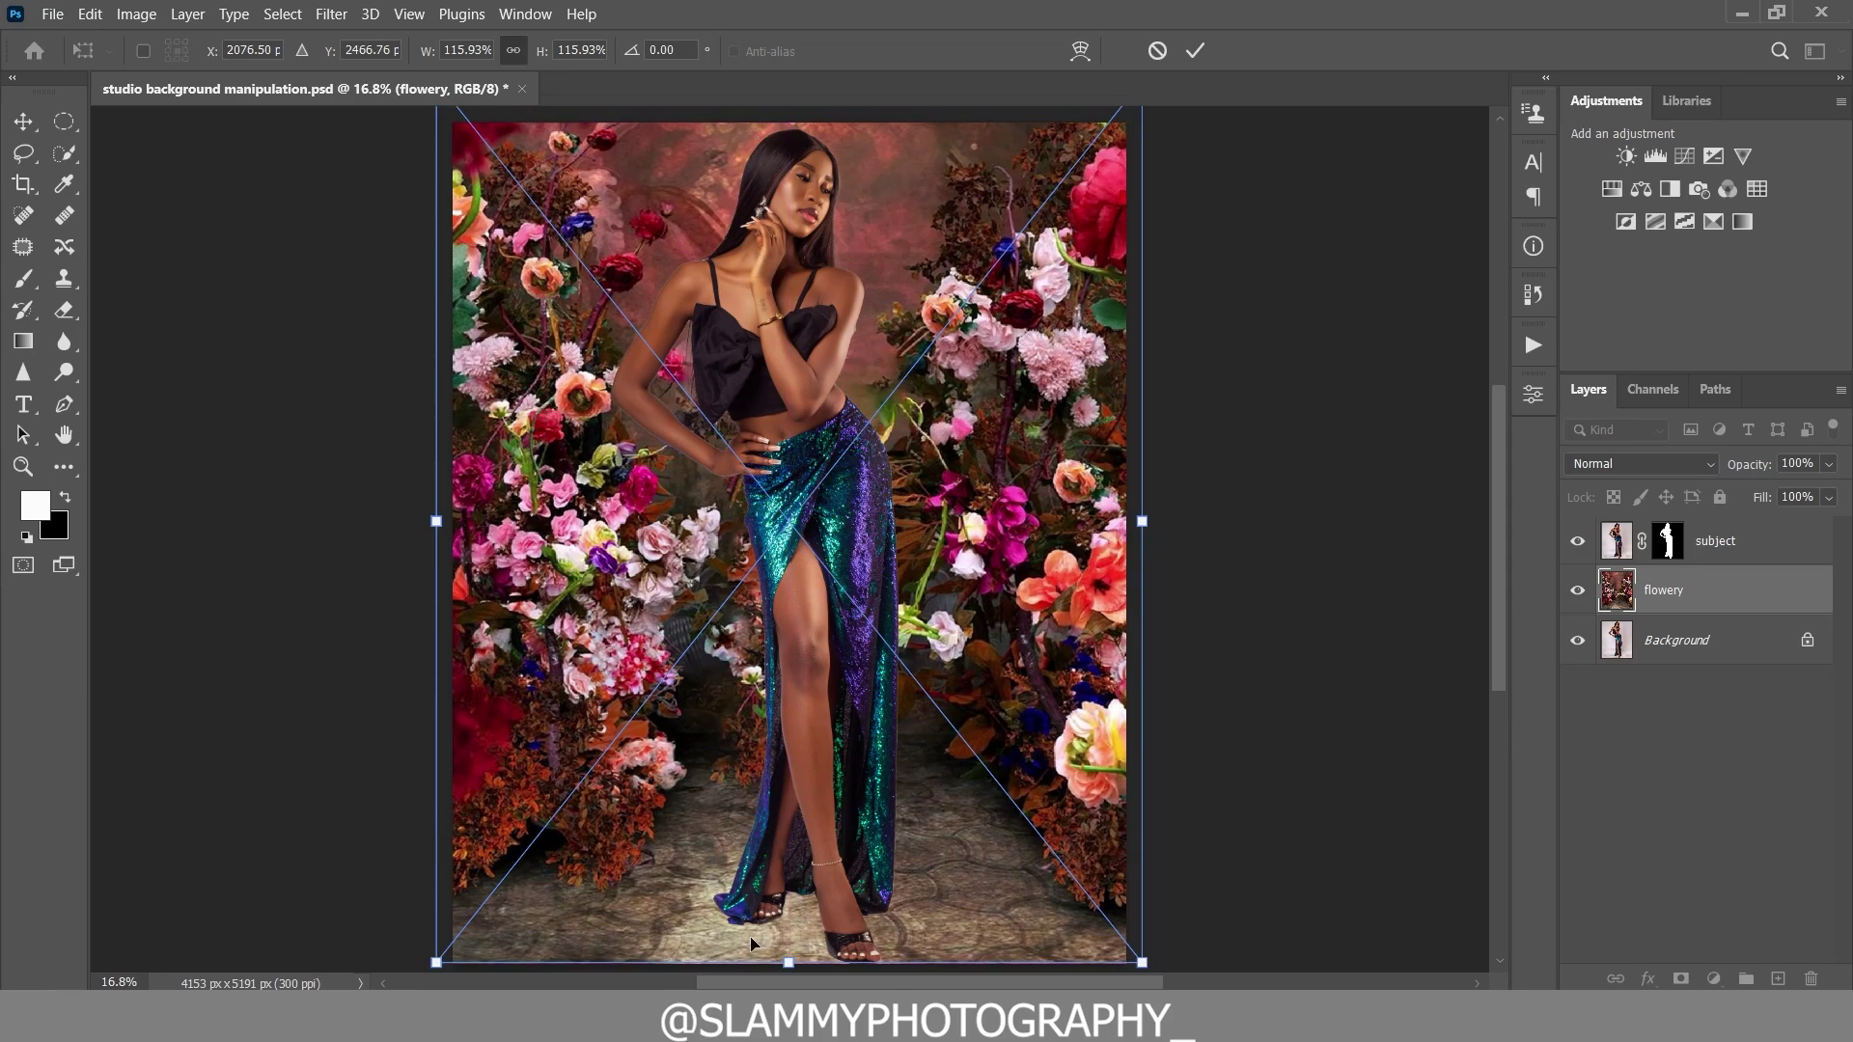
{"action": "left_click", "coordinate": [1193, 51]}
{"action": "key", "text": "z"}
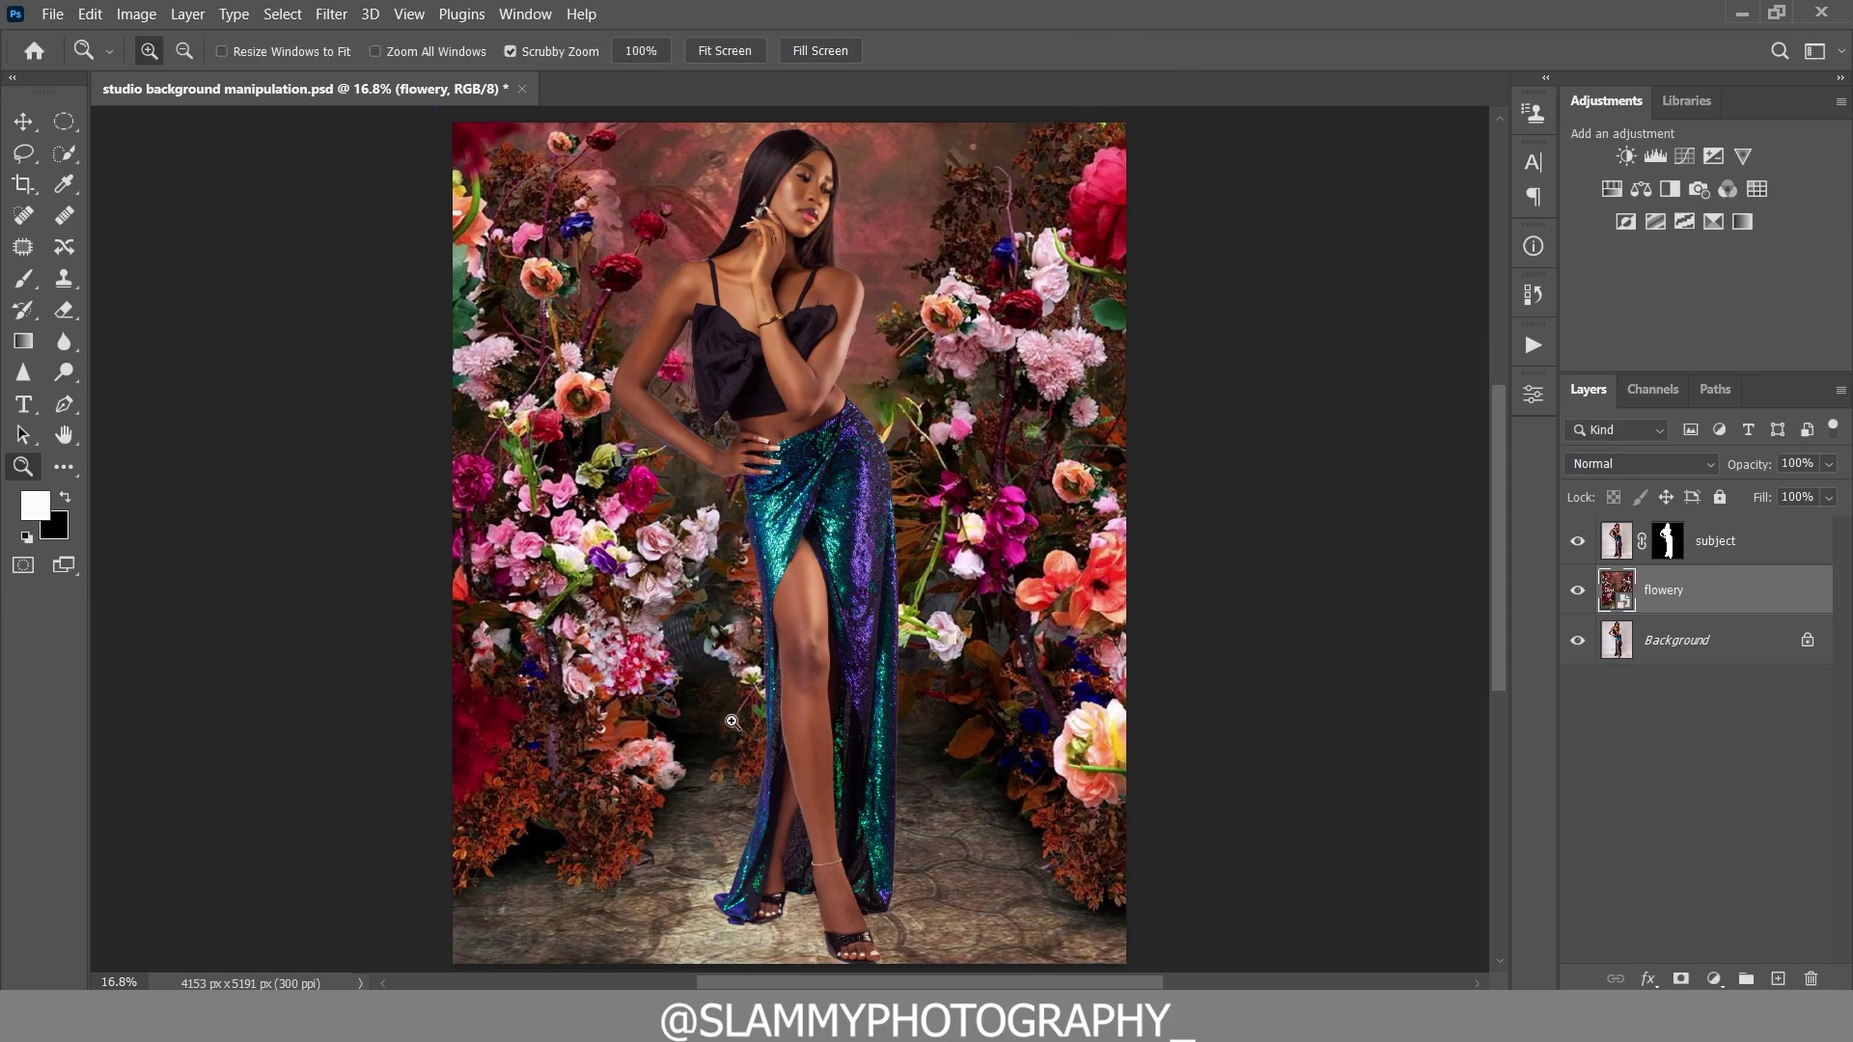
- Set the flowery layer's blend mode to Multiply, comparing it with Normal
{"action": "scroll", "coordinate": [775, 638], "scroll_direction": "down", "scroll_amount": 1}
{"action": "scroll", "coordinate": [775, 638], "scroll_direction": "up", "scroll_amount": 1}
{"action": "left_click", "coordinate": [1594, 468]}
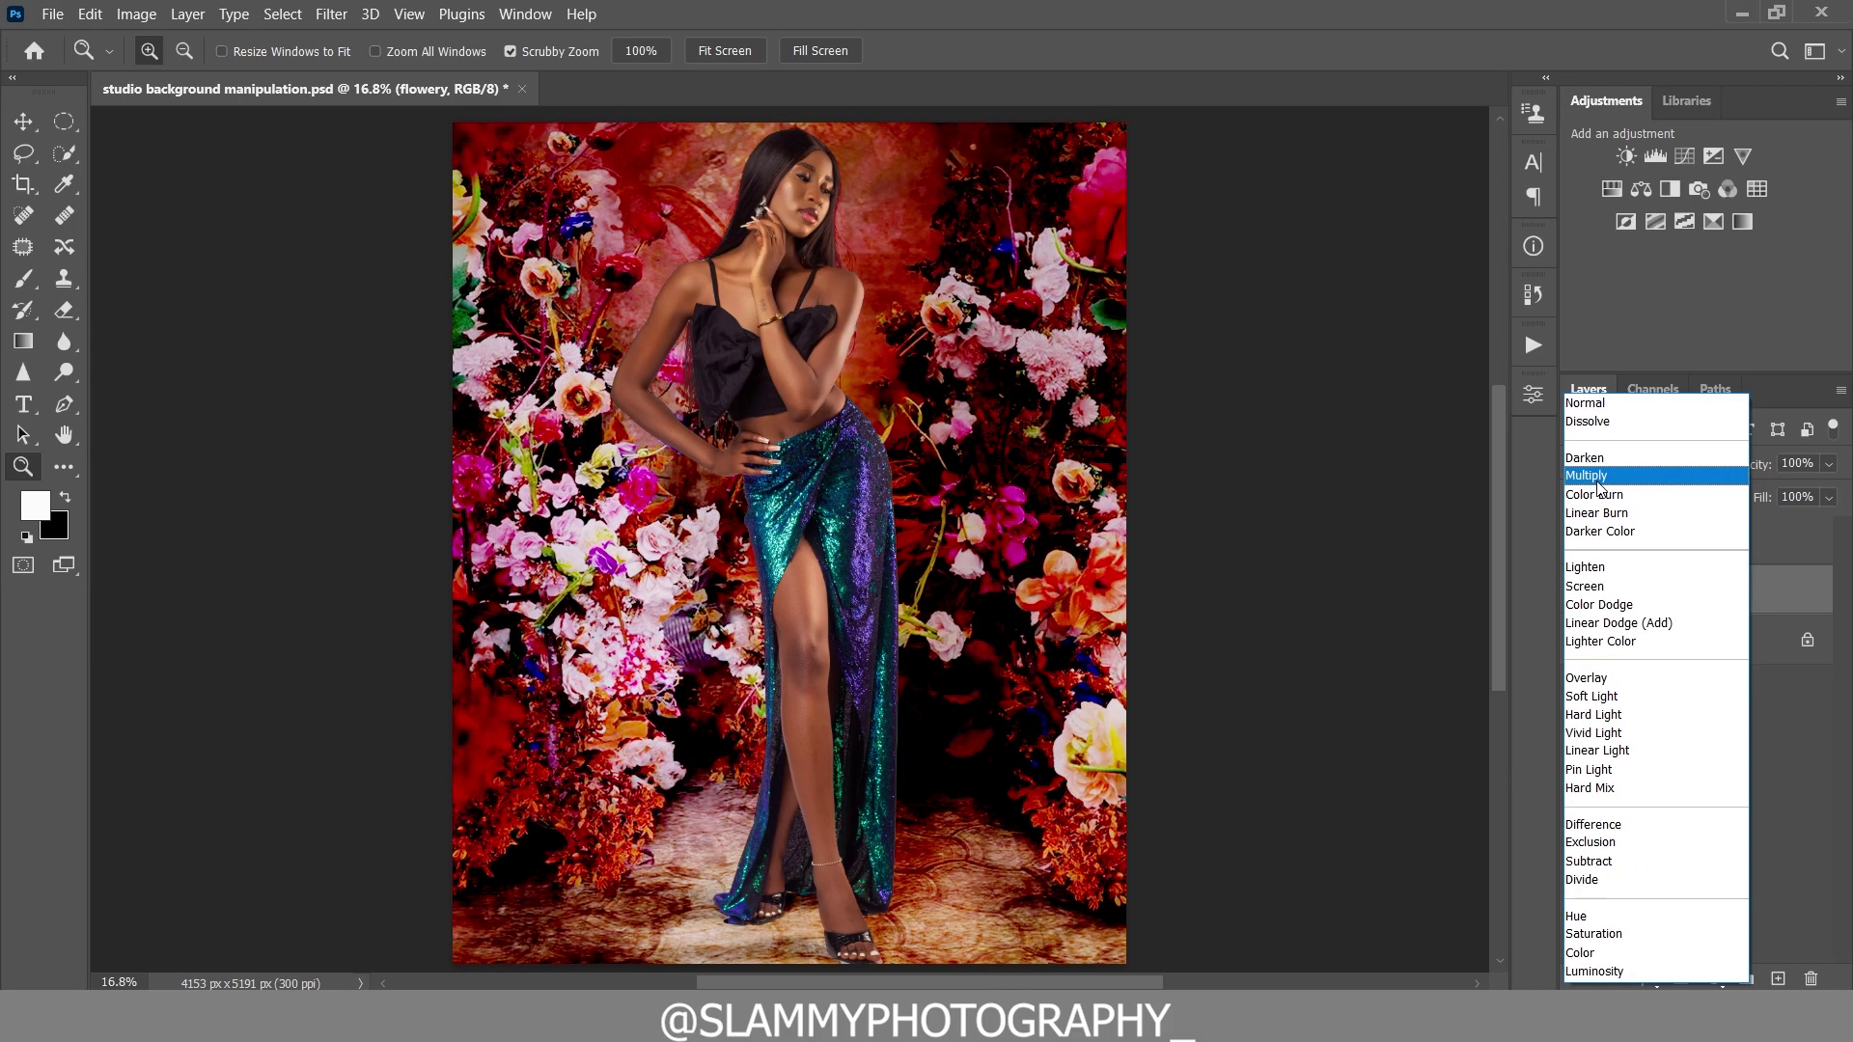
{"action": "left_click", "coordinate": [1599, 487]}
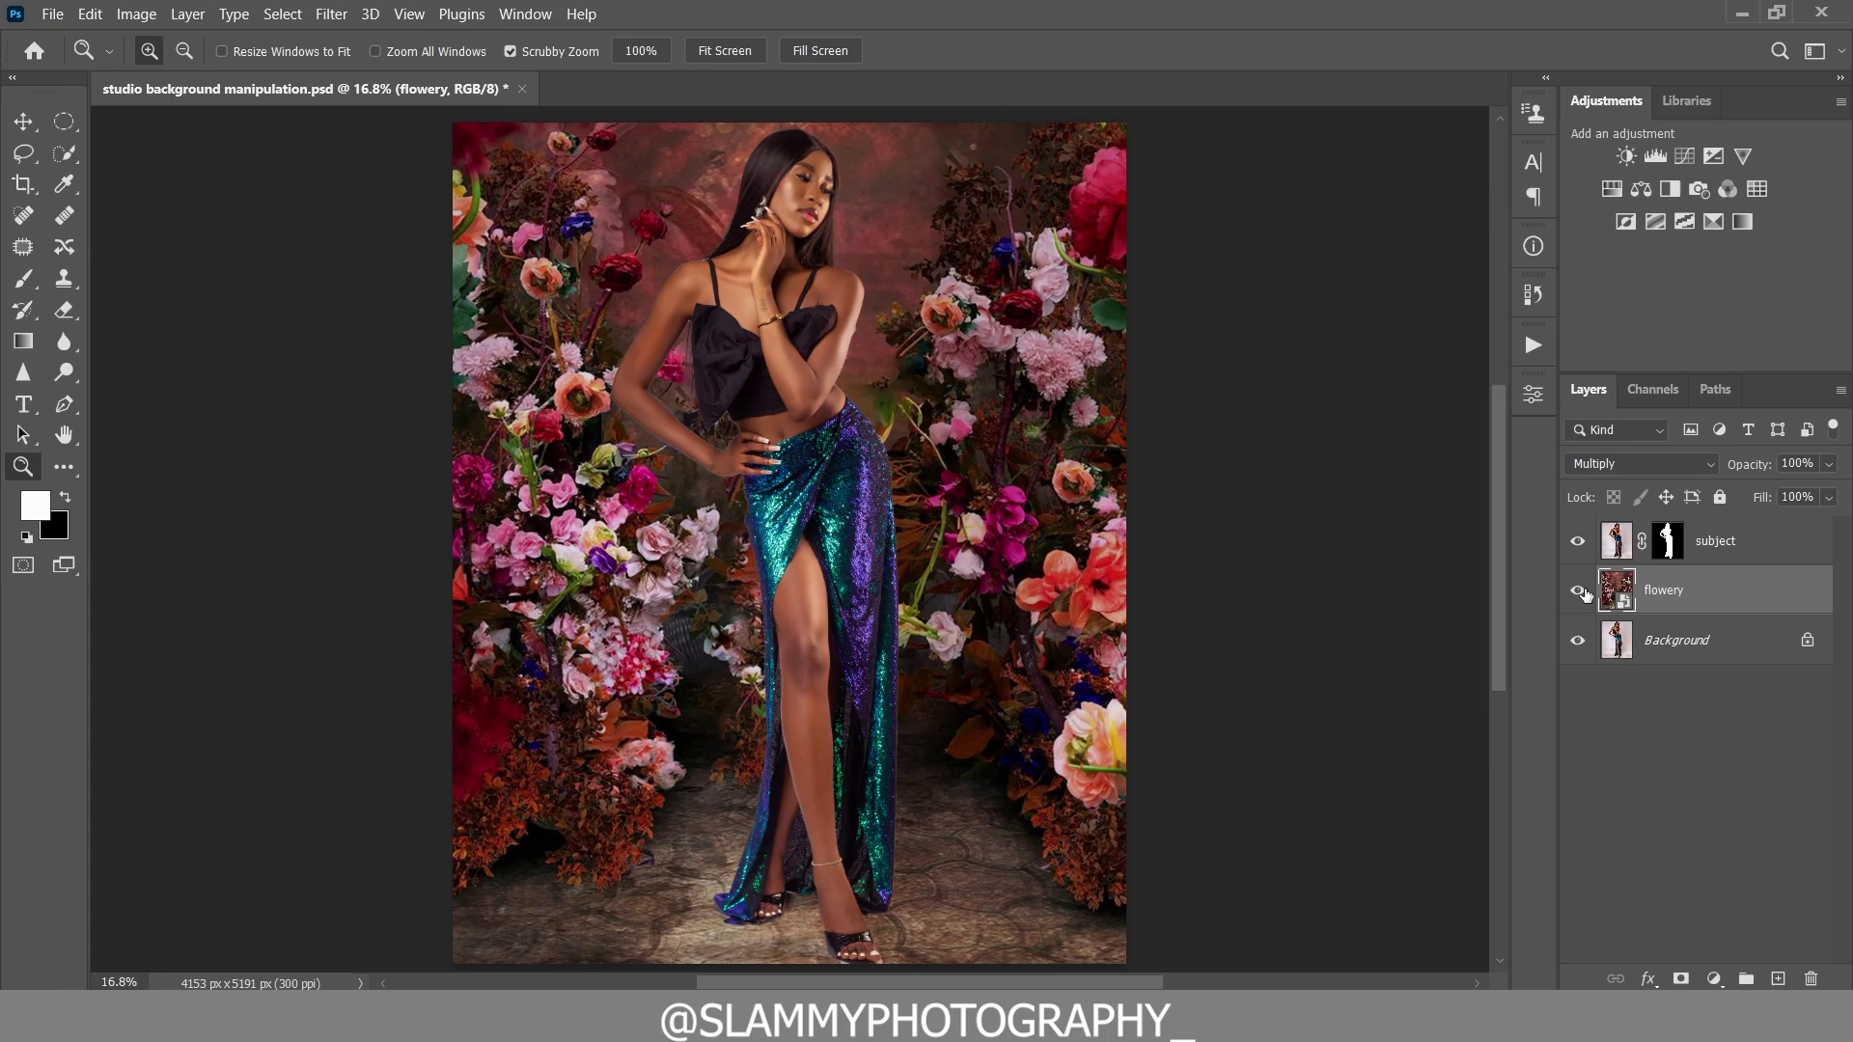
{"action": "left_click", "coordinate": [1647, 468]}
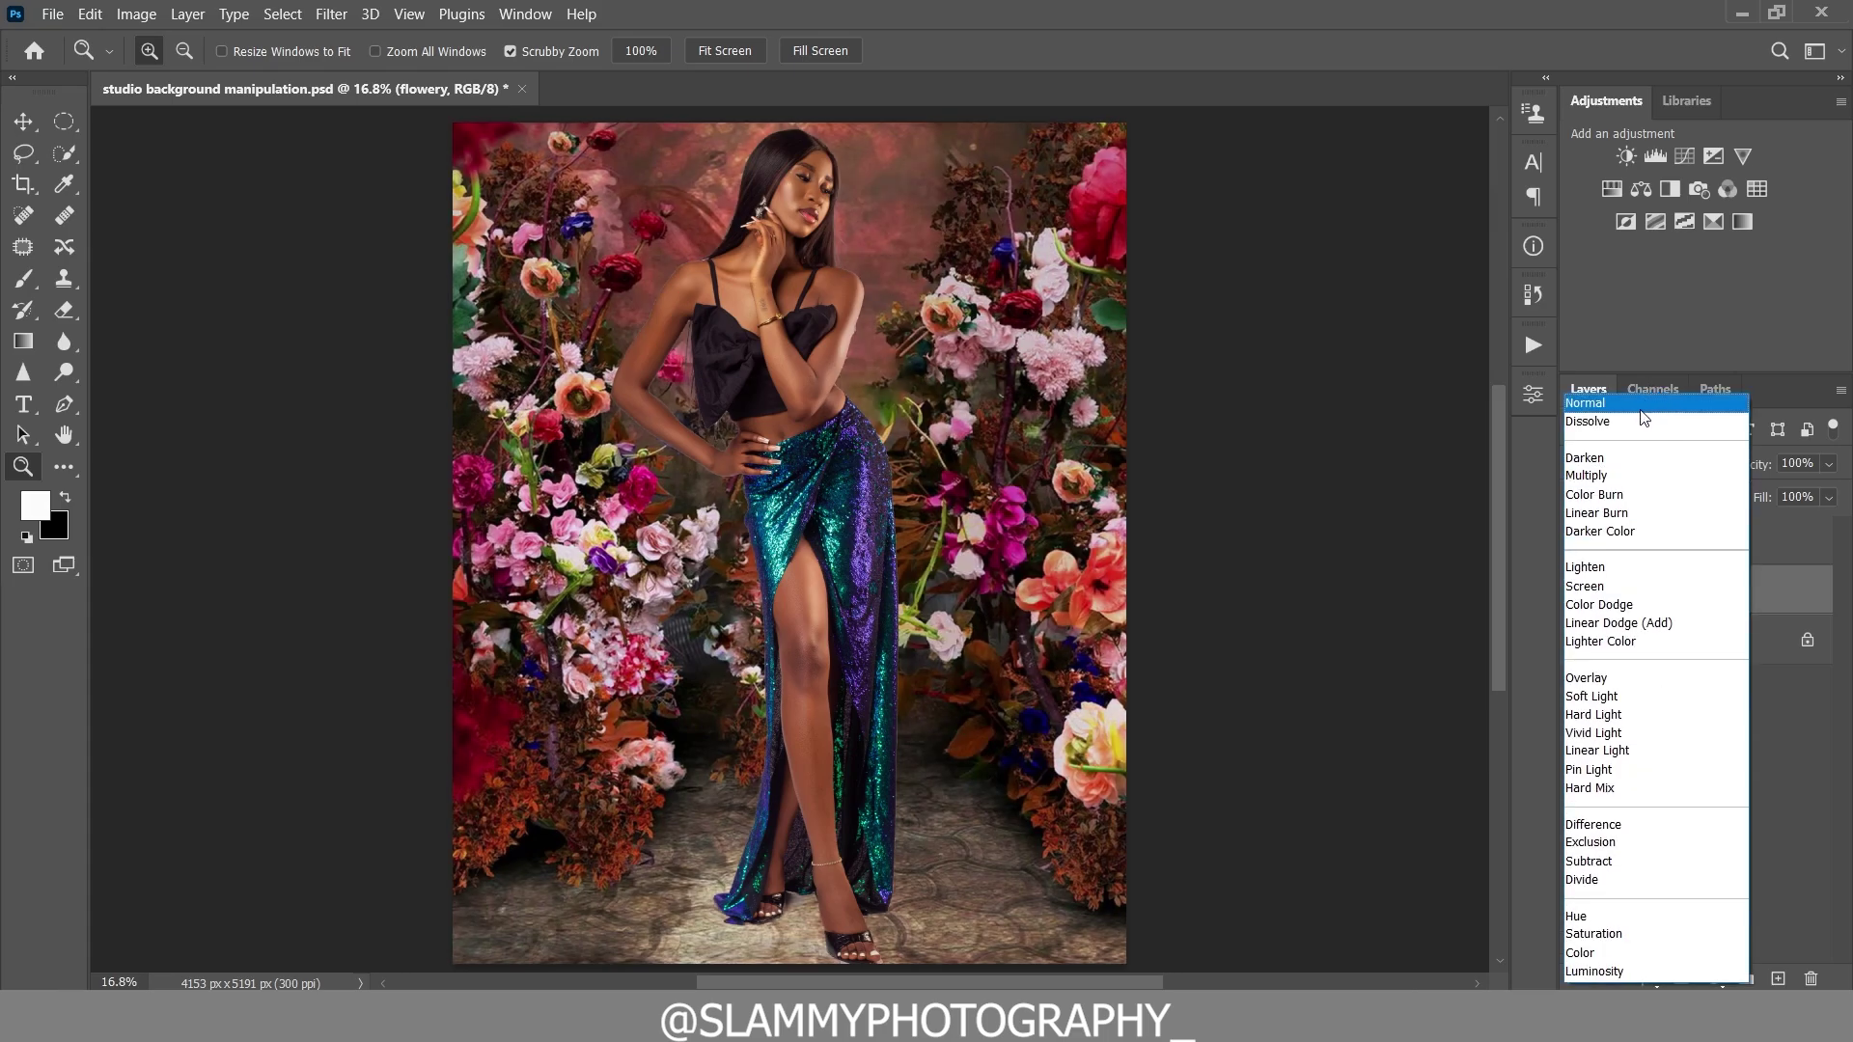
{"action": "left_click", "coordinate": [1630, 405]}
{"action": "left_click", "coordinate": [1625, 462]}
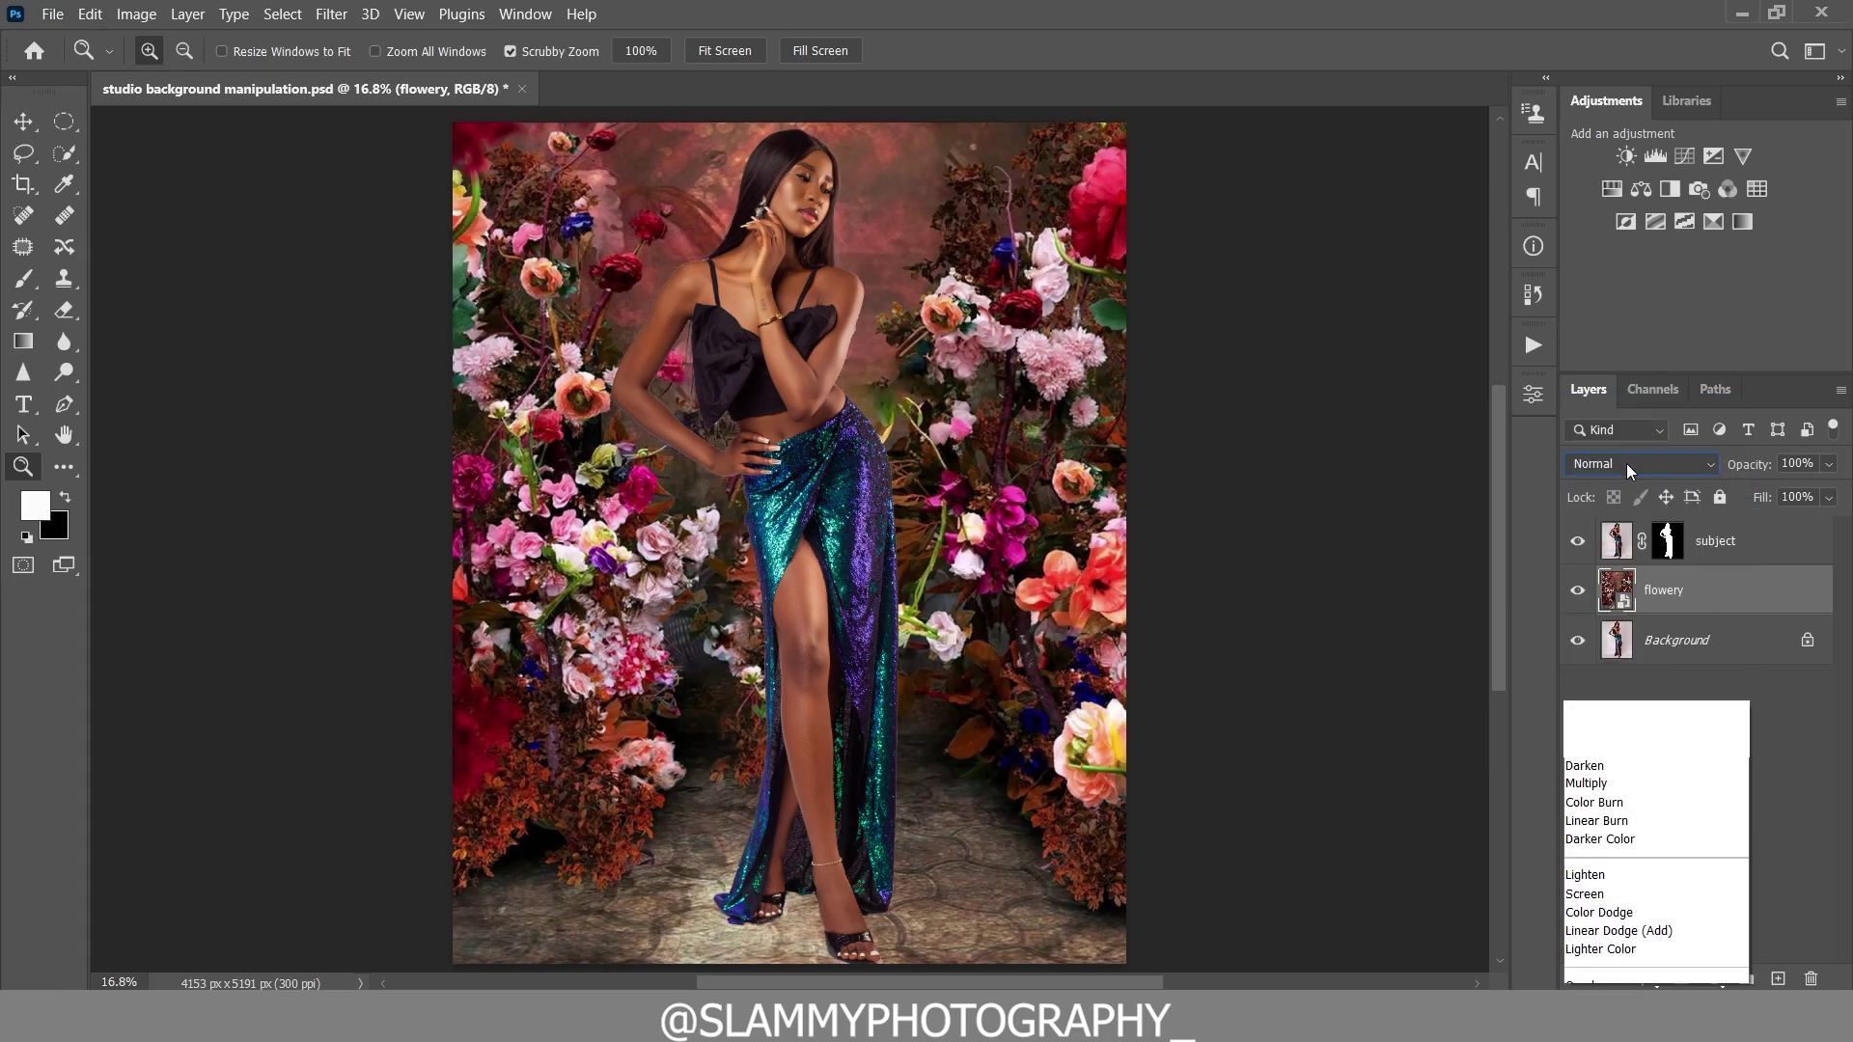
{"action": "left_click", "coordinate": [1636, 473]}
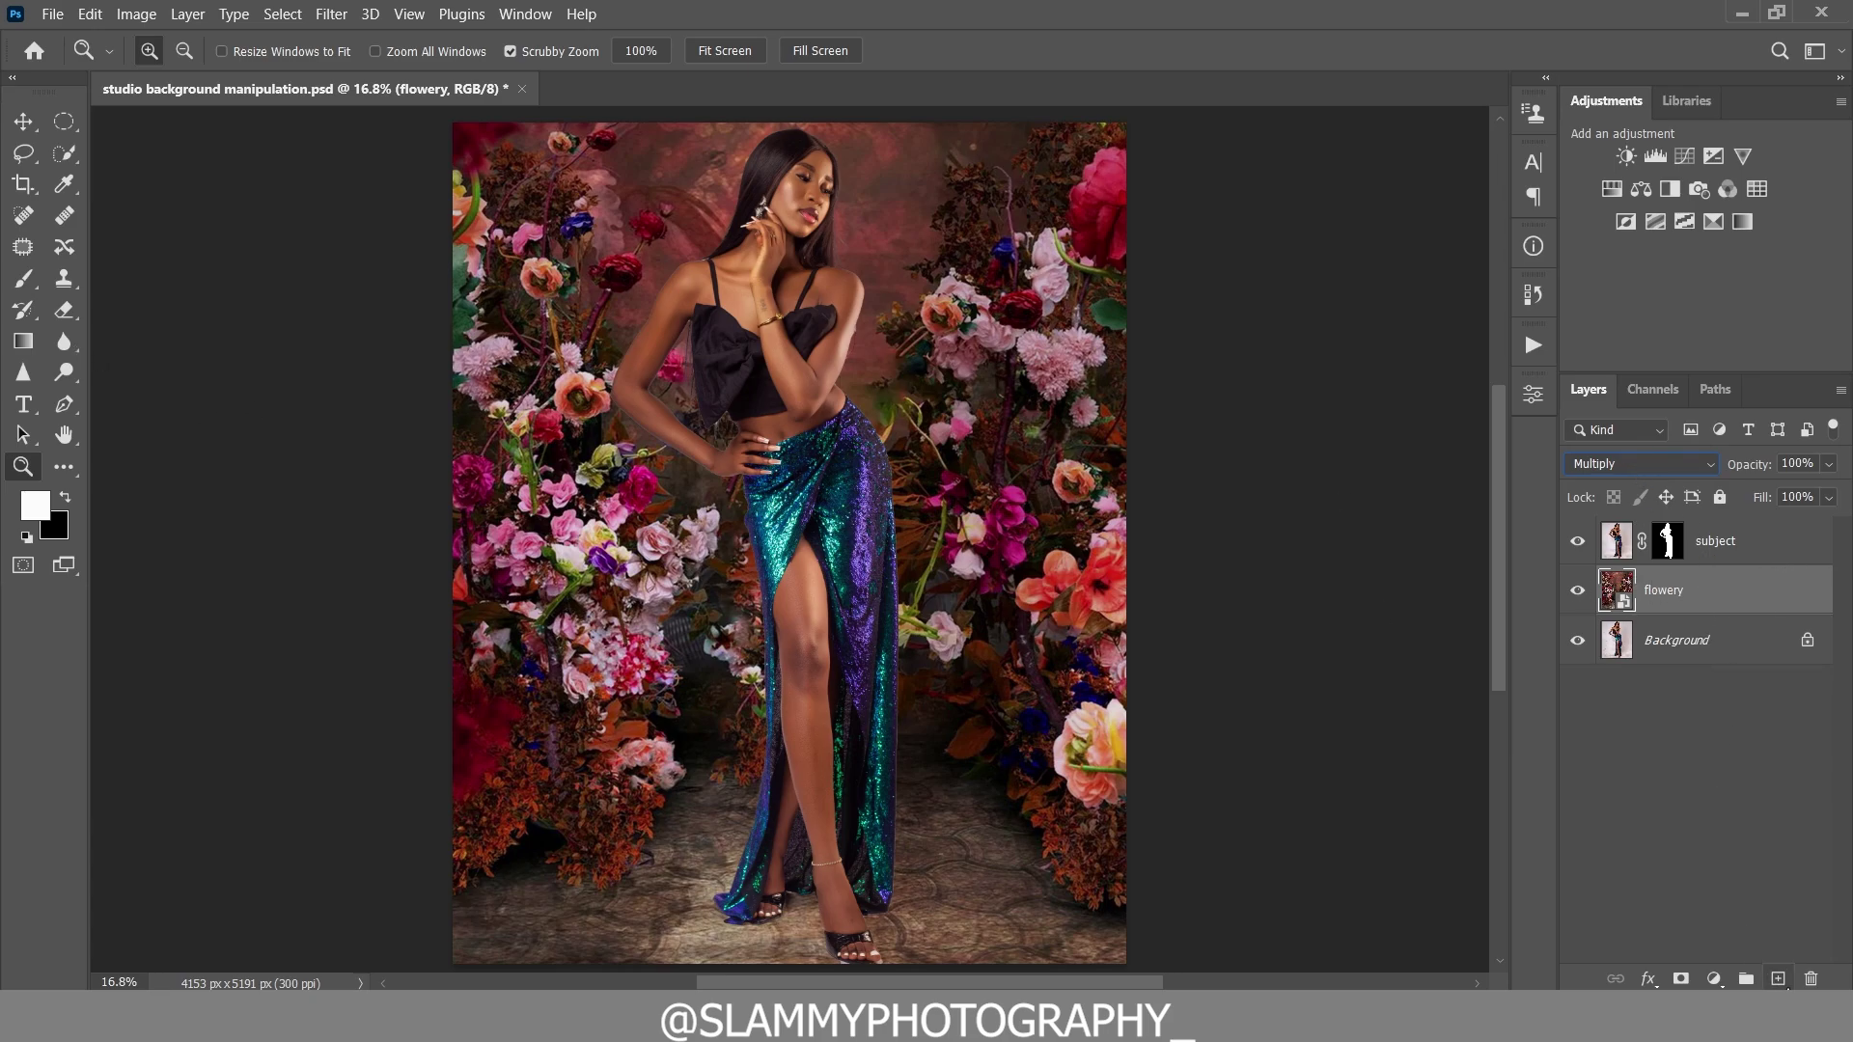
- Add a new layer above the flowery layer and shape the soft brush tip into a narrow ellipse angled at -45°
{"action": "left_click", "coordinate": [1778, 979]}
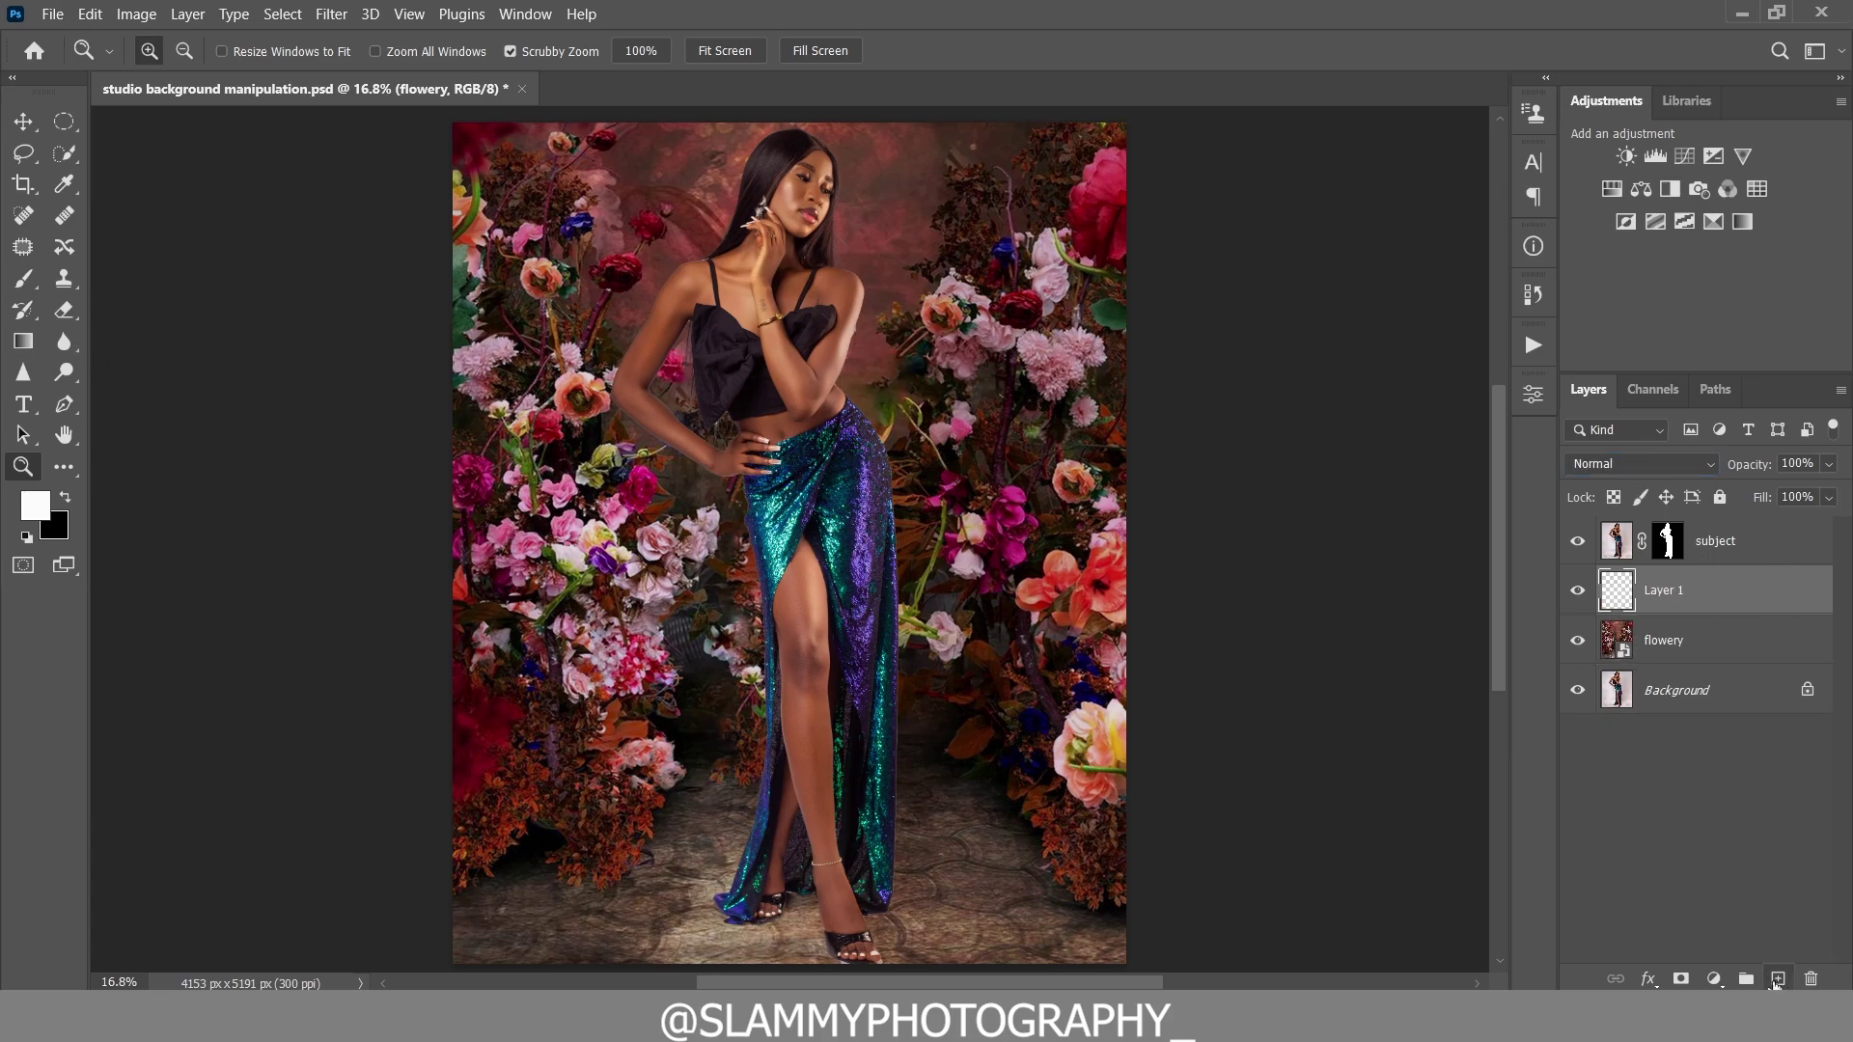
{"action": "left_click", "coordinate": [34, 280]}
{"action": "left_click", "coordinate": [154, 51]}
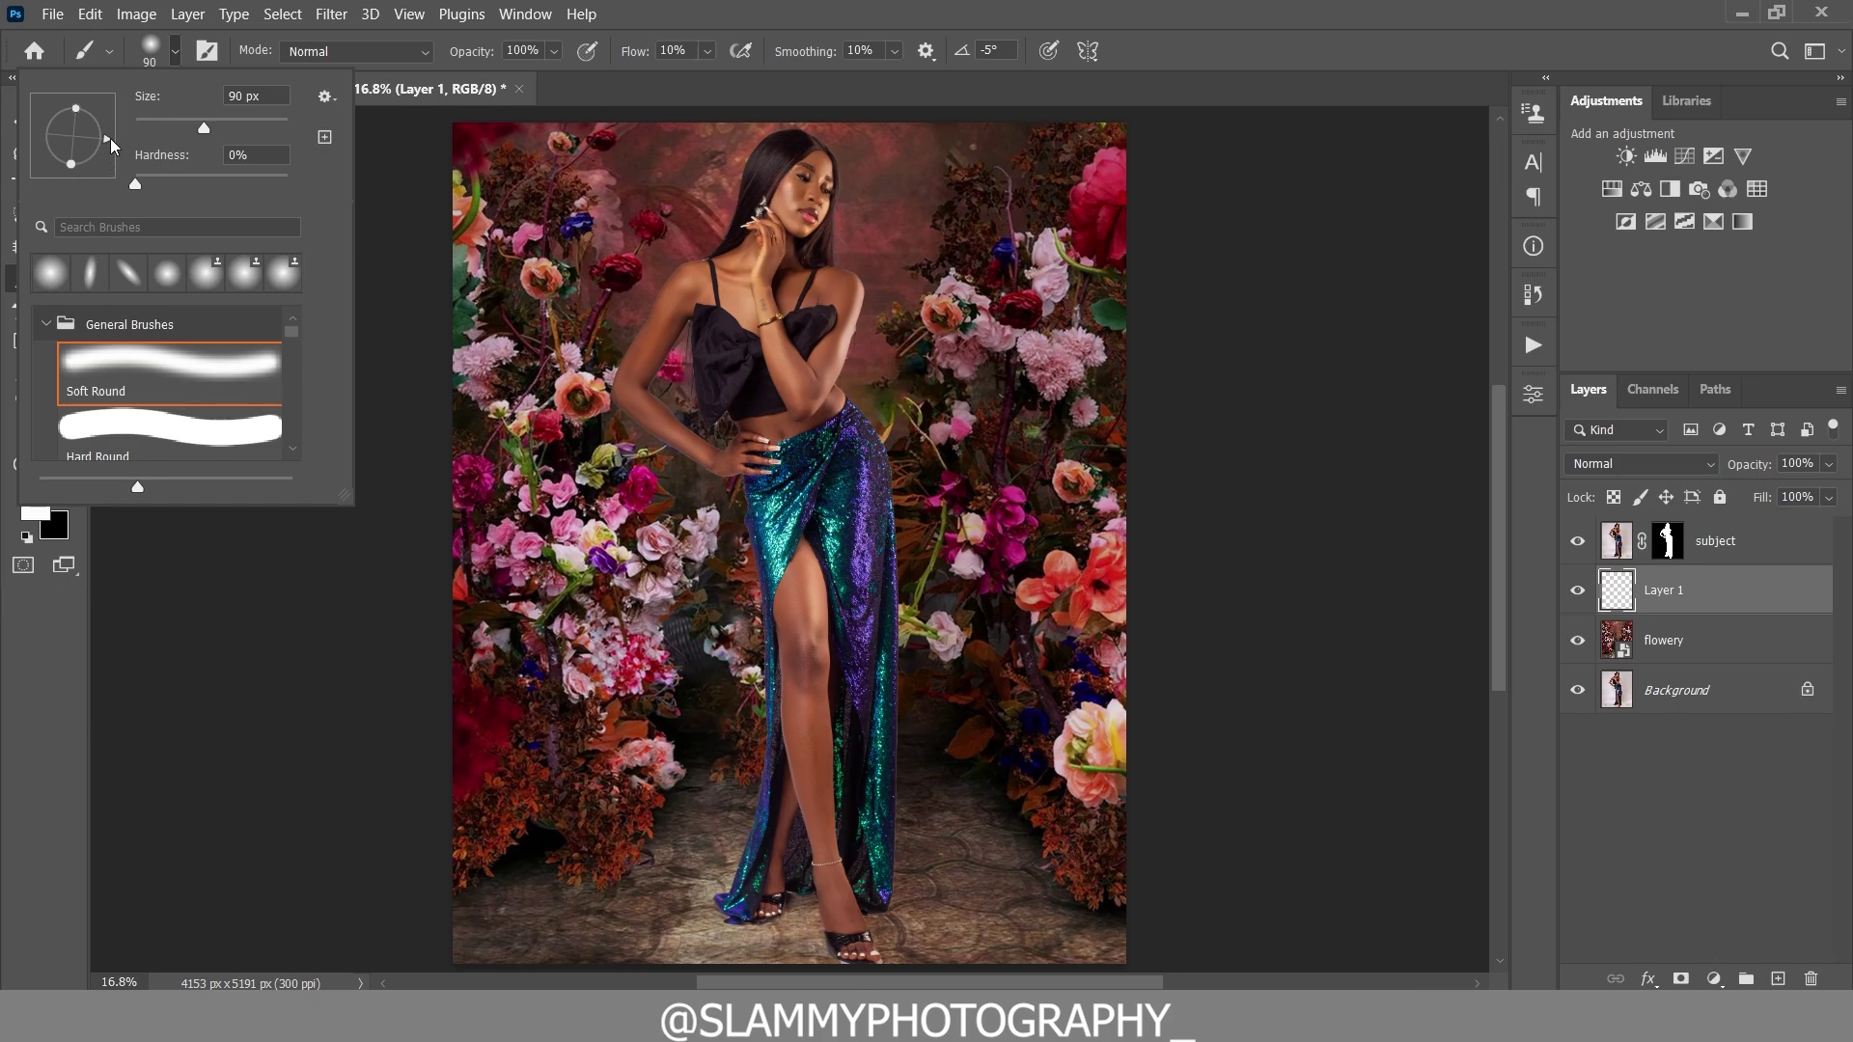
{"action": "left_click_drag", "start_coordinate": [109, 146], "coordinate": [107, 154]}
{"action": "mouse_move", "coordinate": [88, 117]}
{"action": "left_mouse_down"}
{"action": "mouse_move", "coordinate": [76, 141]}
{"action": "mouse_move", "coordinate": [83, 124]}
{"action": "mouse_move", "coordinate": [104, 172]}
{"action": "mouse_move", "coordinate": [159, 168]}
{"action": "mouse_move", "coordinate": [126, 191]}
{"action": "left_mouse_up"}
{"action": "left_click", "coordinate": [724, 17]}
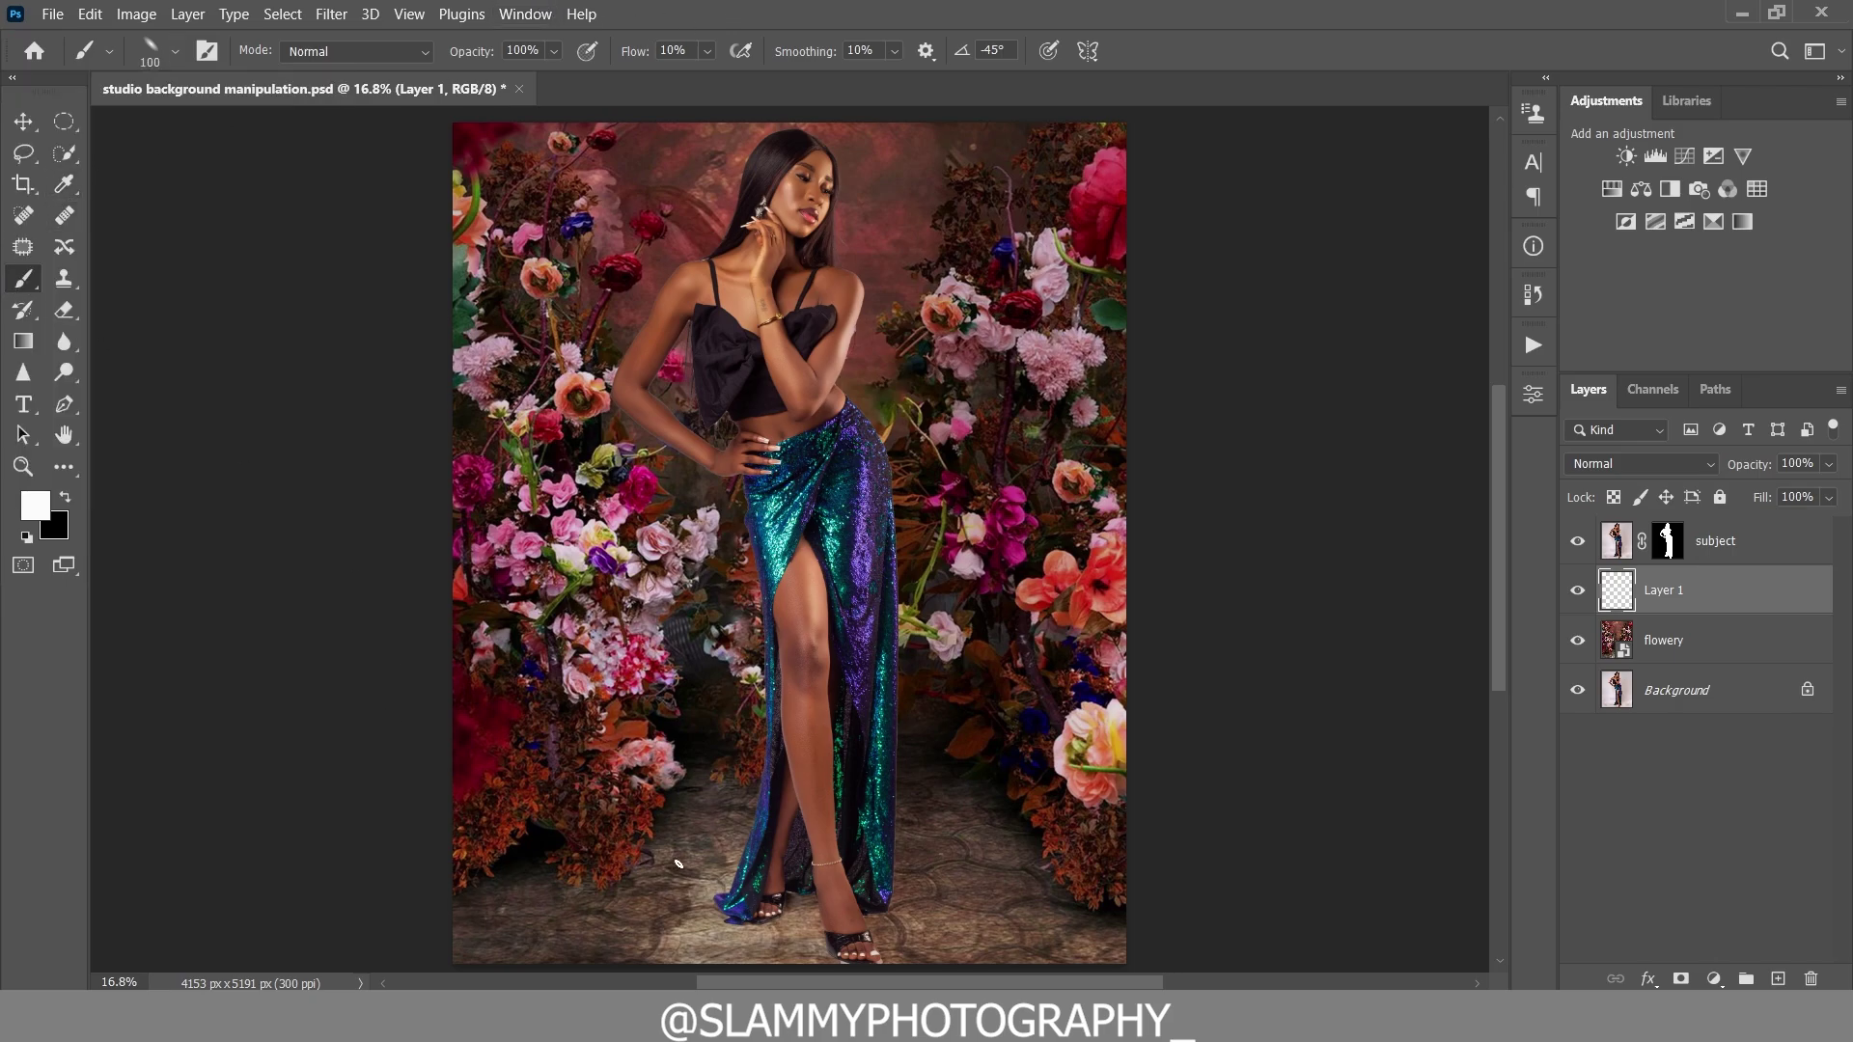
- Paint a soft black shadow on the floor beside the model's shoes with a 600 px brush, and compare the result with the layer hidden
{"action": "key", "text": "bracketright"}
{"action": "key", "text": "bracketright"}
{"action": "key", "text": "bracketright"}
{"action": "key", "text": "bracketright"}
{"action": "key", "text": "bracketright"}
{"action": "mouse_move", "coordinate": [820, 936]}
{"action": "left_mouse_down"}
{"action": "mouse_move", "coordinate": [801, 917]}
{"action": "mouse_move", "coordinate": [838, 951]}
{"action": "left_mouse_up"}
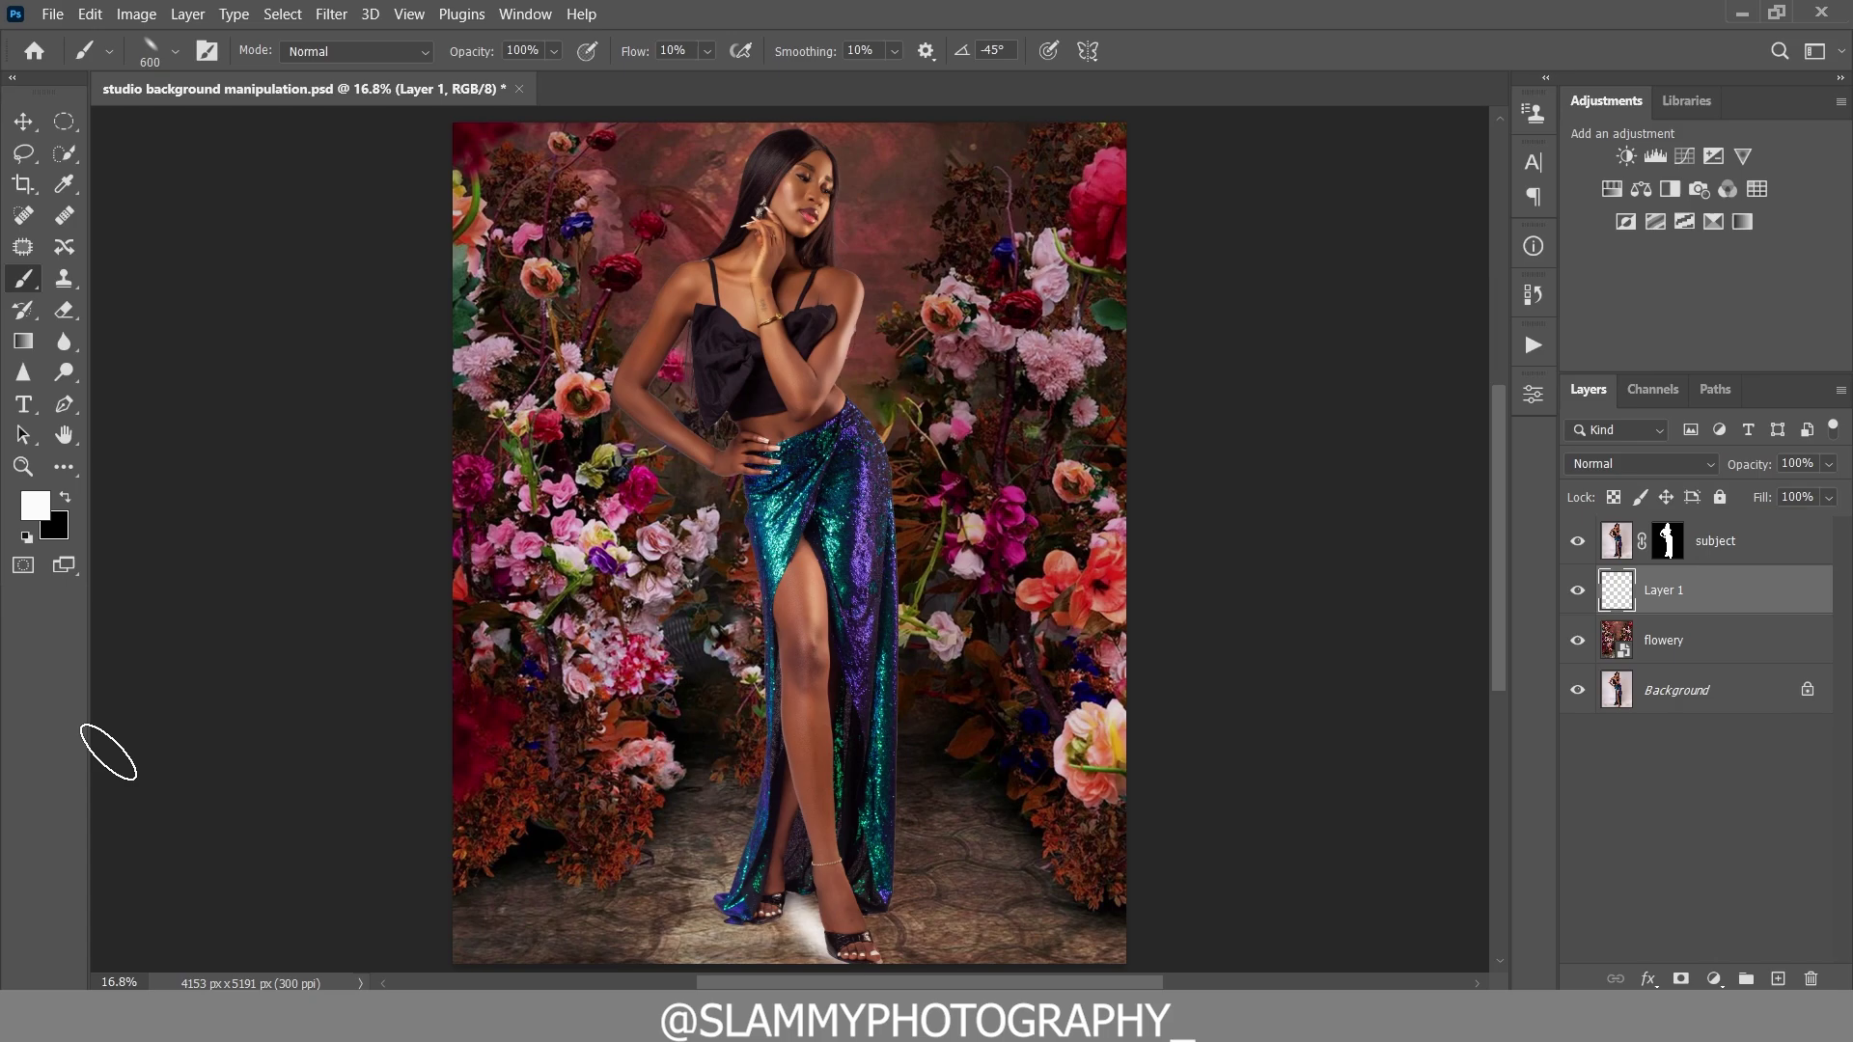
{"action": "key", "text": "ctrl+z"}
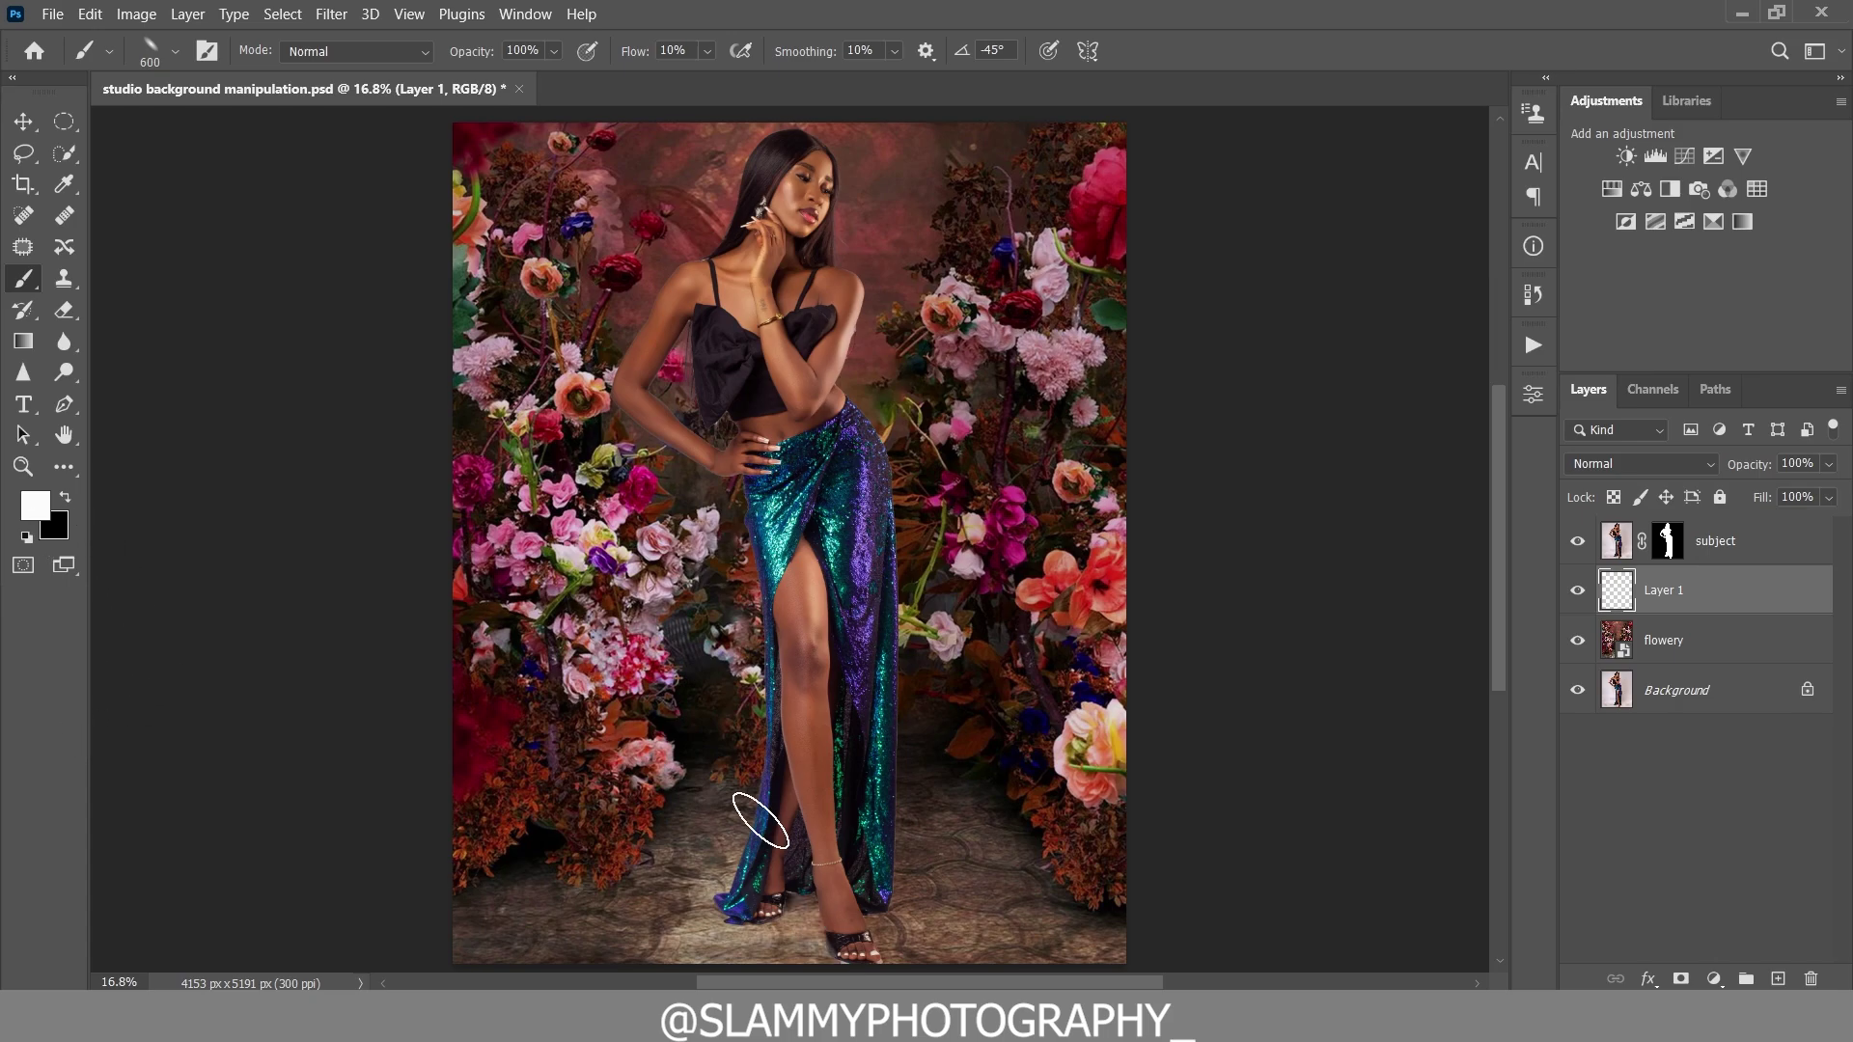
{"action": "left_click", "coordinate": [66, 496]}
{"action": "mouse_move", "coordinate": [890, 951]}
{"action": "left_mouse_down"}
{"action": "mouse_move", "coordinate": [805, 928]}
{"action": "mouse_move", "coordinate": [837, 955]}
{"action": "mouse_move", "coordinate": [810, 920]}
{"action": "mouse_move", "coordinate": [837, 962]}
{"action": "mouse_move", "coordinate": [805, 892]}
{"action": "mouse_move", "coordinate": [897, 926]}
{"action": "left_mouse_up"}
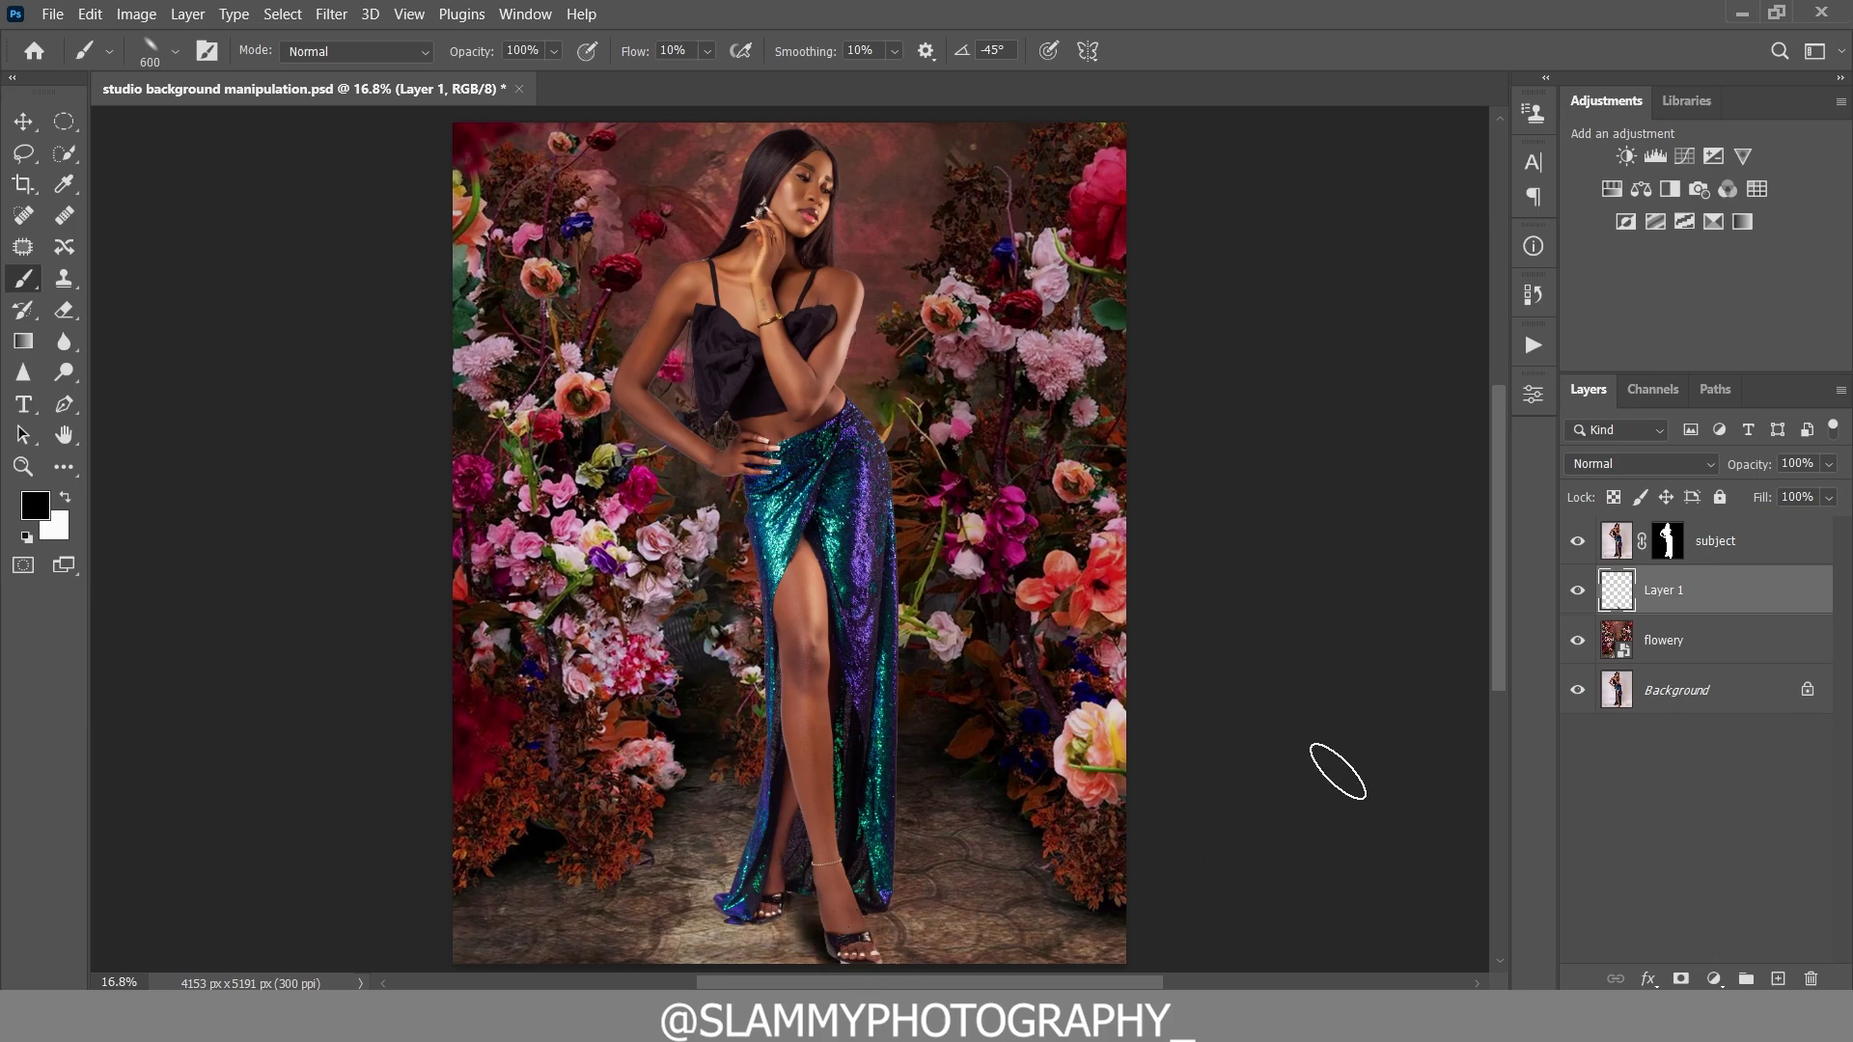
{"action": "left_click", "coordinate": [1578, 592]}
{"action": "left_click", "coordinate": [1578, 593]}
- Paint shadow beside the gown's trailing hem with the brush tip angled to -85°, and lower the shadow layer's opacity to 67%
{"action": "mouse_move", "coordinate": [735, 839]}
{"action": "left_mouse_down"}
{"action": "mouse_move", "coordinate": [750, 895]}
{"action": "mouse_move", "coordinate": [746, 843]}
{"action": "mouse_move", "coordinate": [761, 910]}
{"action": "mouse_move", "coordinate": [759, 818]}
{"action": "mouse_move", "coordinate": [752, 874]}
{"action": "mouse_move", "coordinate": [765, 905]}
{"action": "mouse_move", "coordinate": [747, 876]}
{"action": "left_mouse_up"}
{"action": "left_click", "coordinate": [173, 52]}
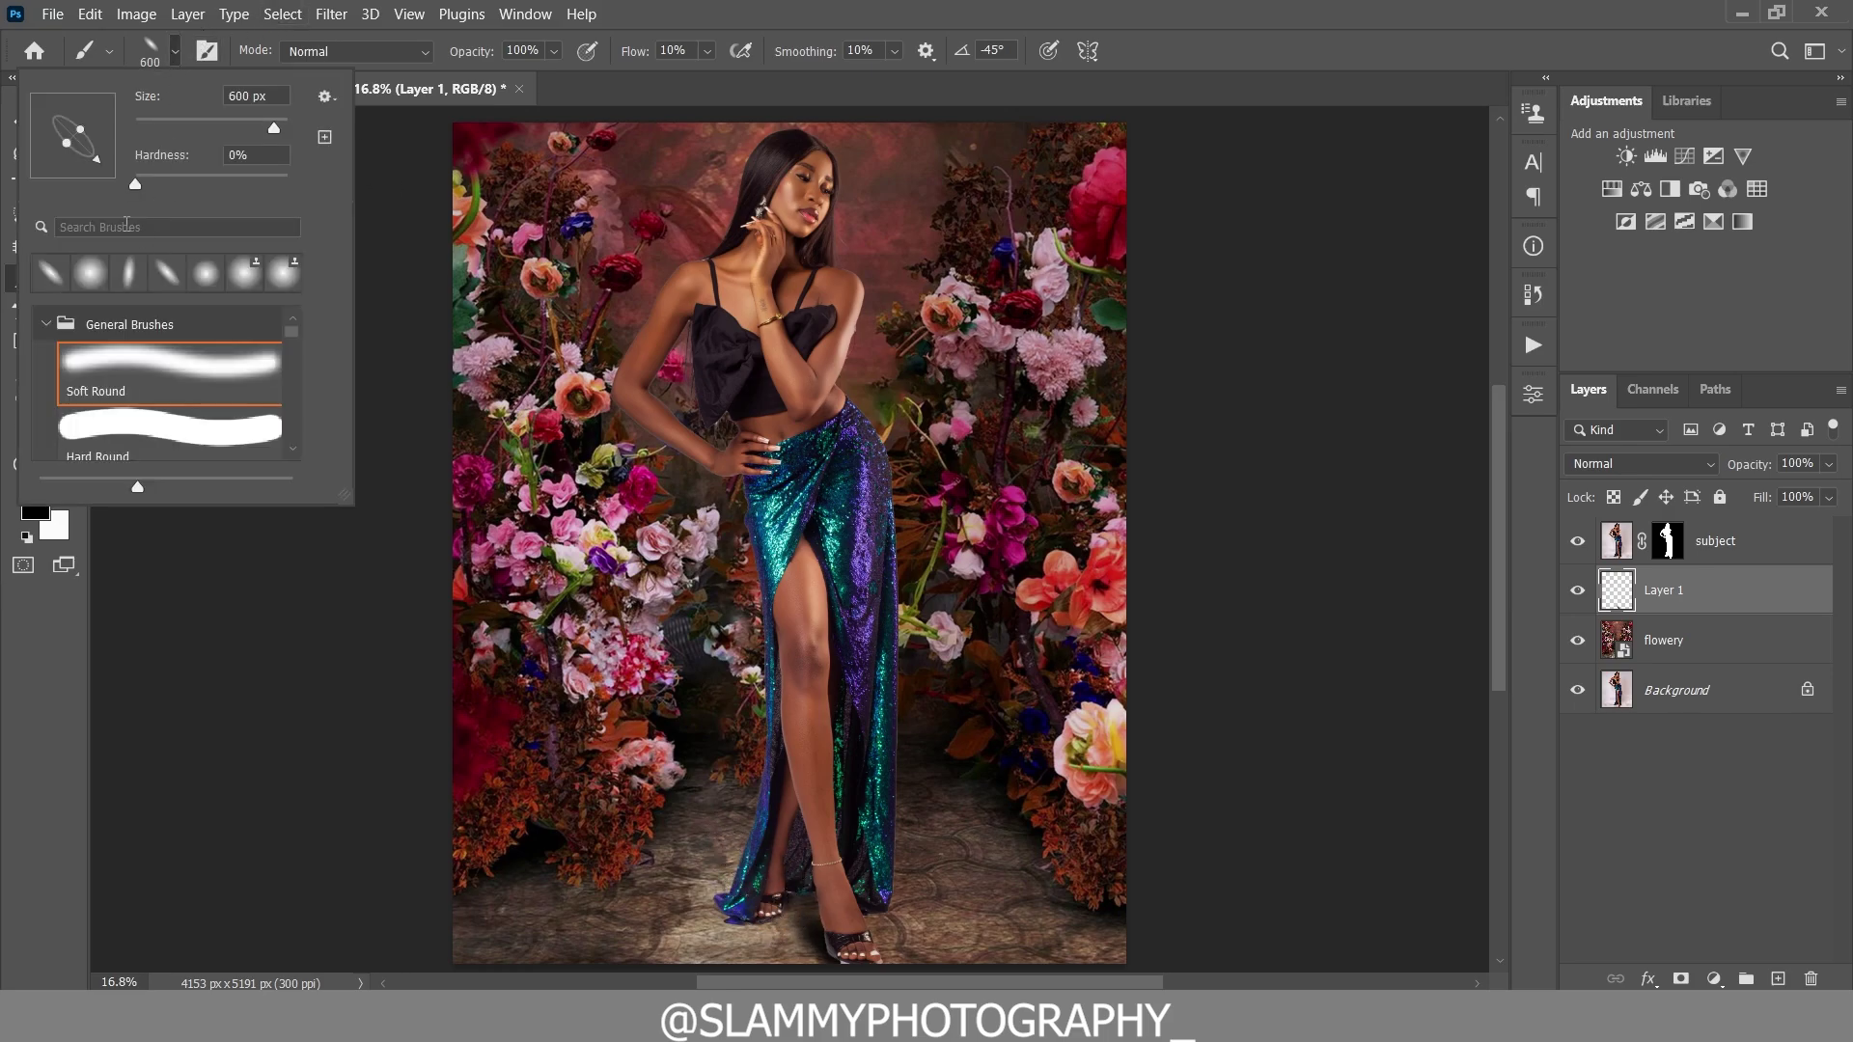
{"action": "left_click_drag", "start_coordinate": [88, 169], "coordinate": [71, 181]}
{"action": "left_click_drag", "start_coordinate": [72, 177], "coordinate": [82, 184]}
{"action": "left_click", "coordinate": [751, 849]}
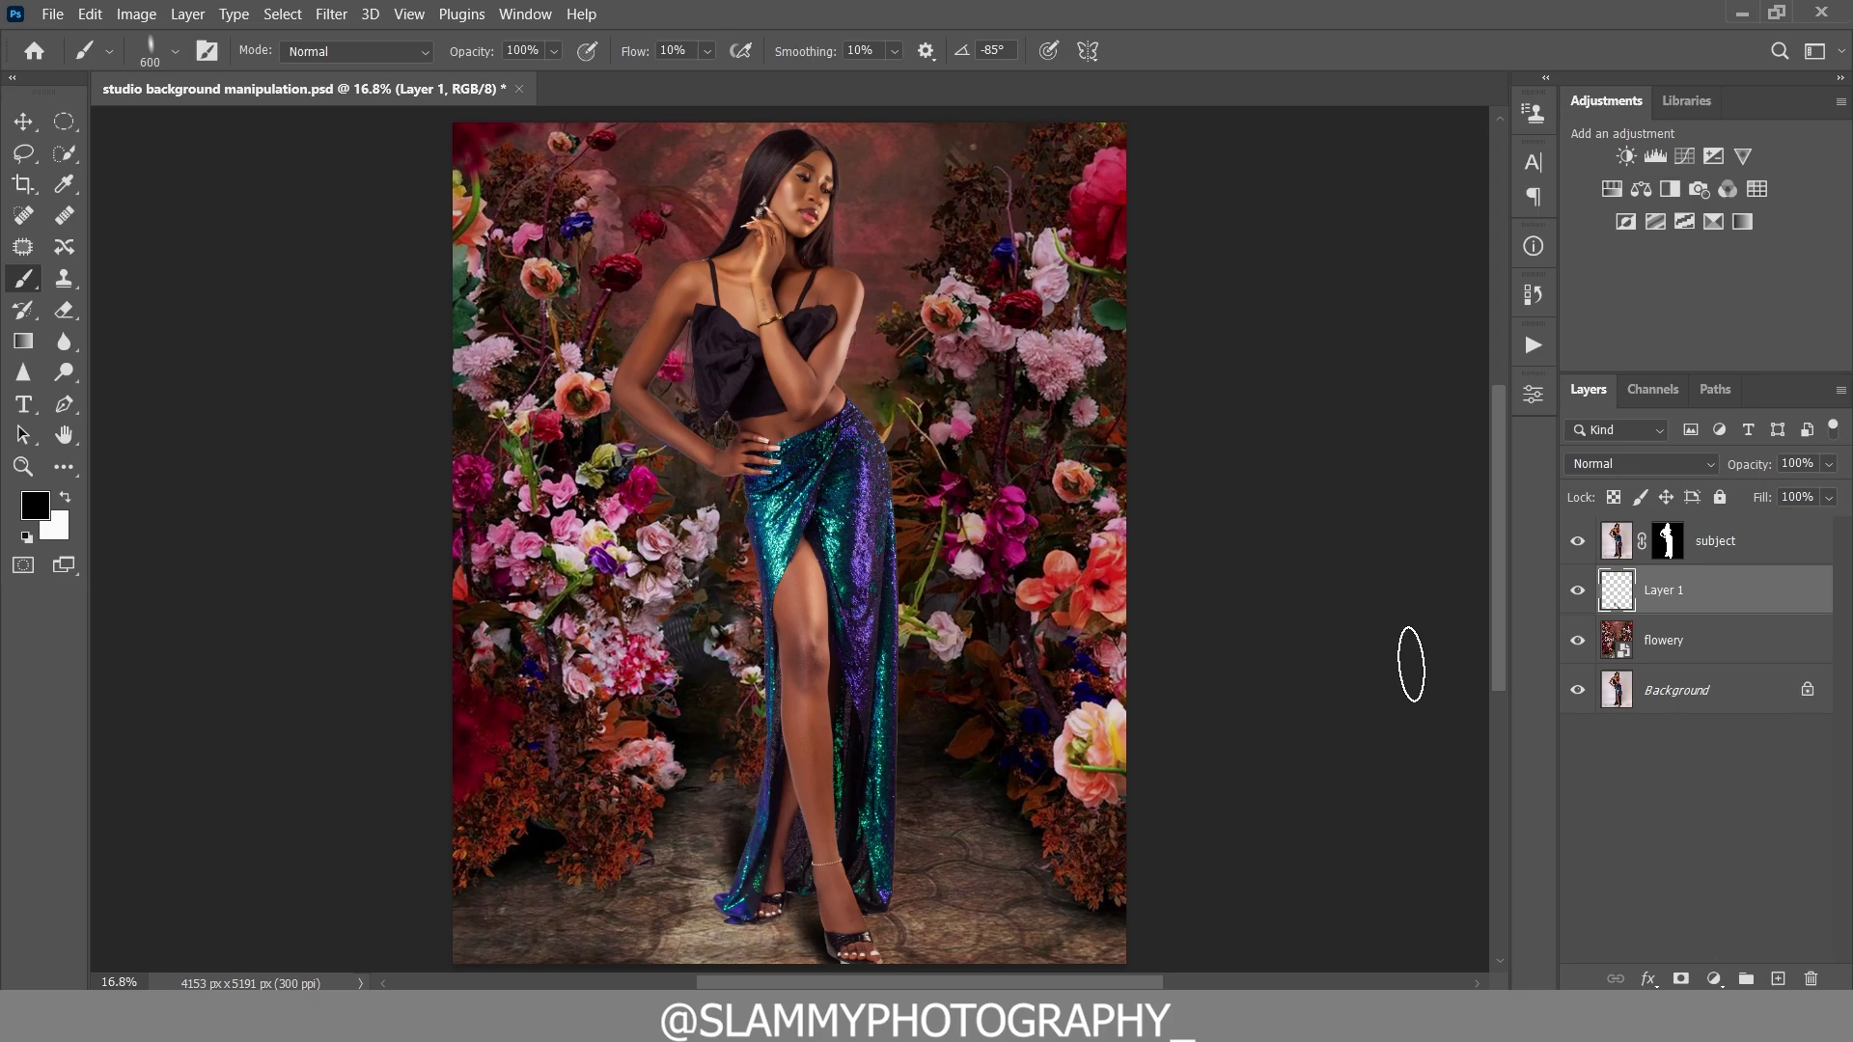
{"action": "mouse_move", "coordinate": [1749, 465]}
{"action": "left_mouse_down"}
{"action": "mouse_move", "coordinate": [1689, 484]}
{"action": "mouse_move", "coordinate": [1728, 494]}
{"action": "mouse_move", "coordinate": [1759, 472]}
{"action": "mouse_move", "coordinate": [1723, 468]}
{"action": "mouse_move", "coordinate": [1745, 468]}
{"action": "left_mouse_up"}
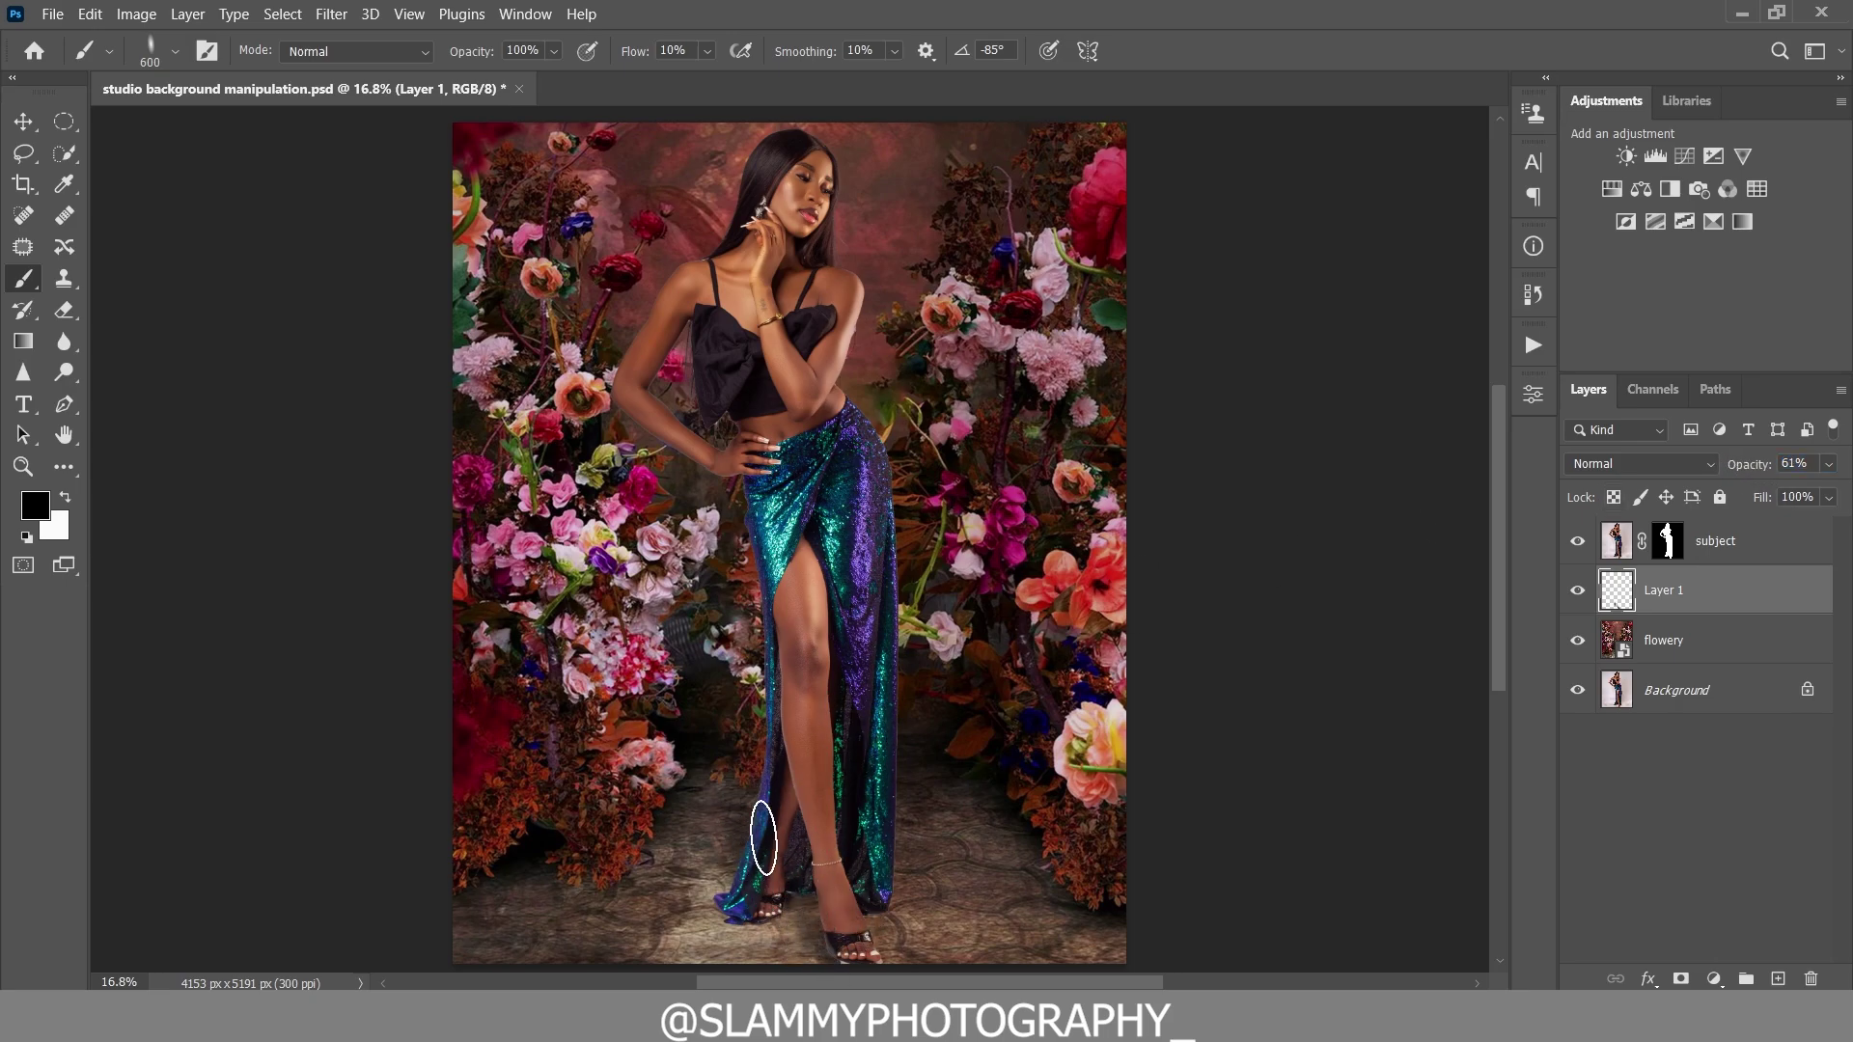
{"action": "left_click_drag", "start_coordinate": [1745, 470], "coordinate": [1750, 471]}
- Apply a Gaussian Blur with a 9.8-pixel radius to the flowery layer
{"action": "left_click", "coordinate": [1654, 647]}
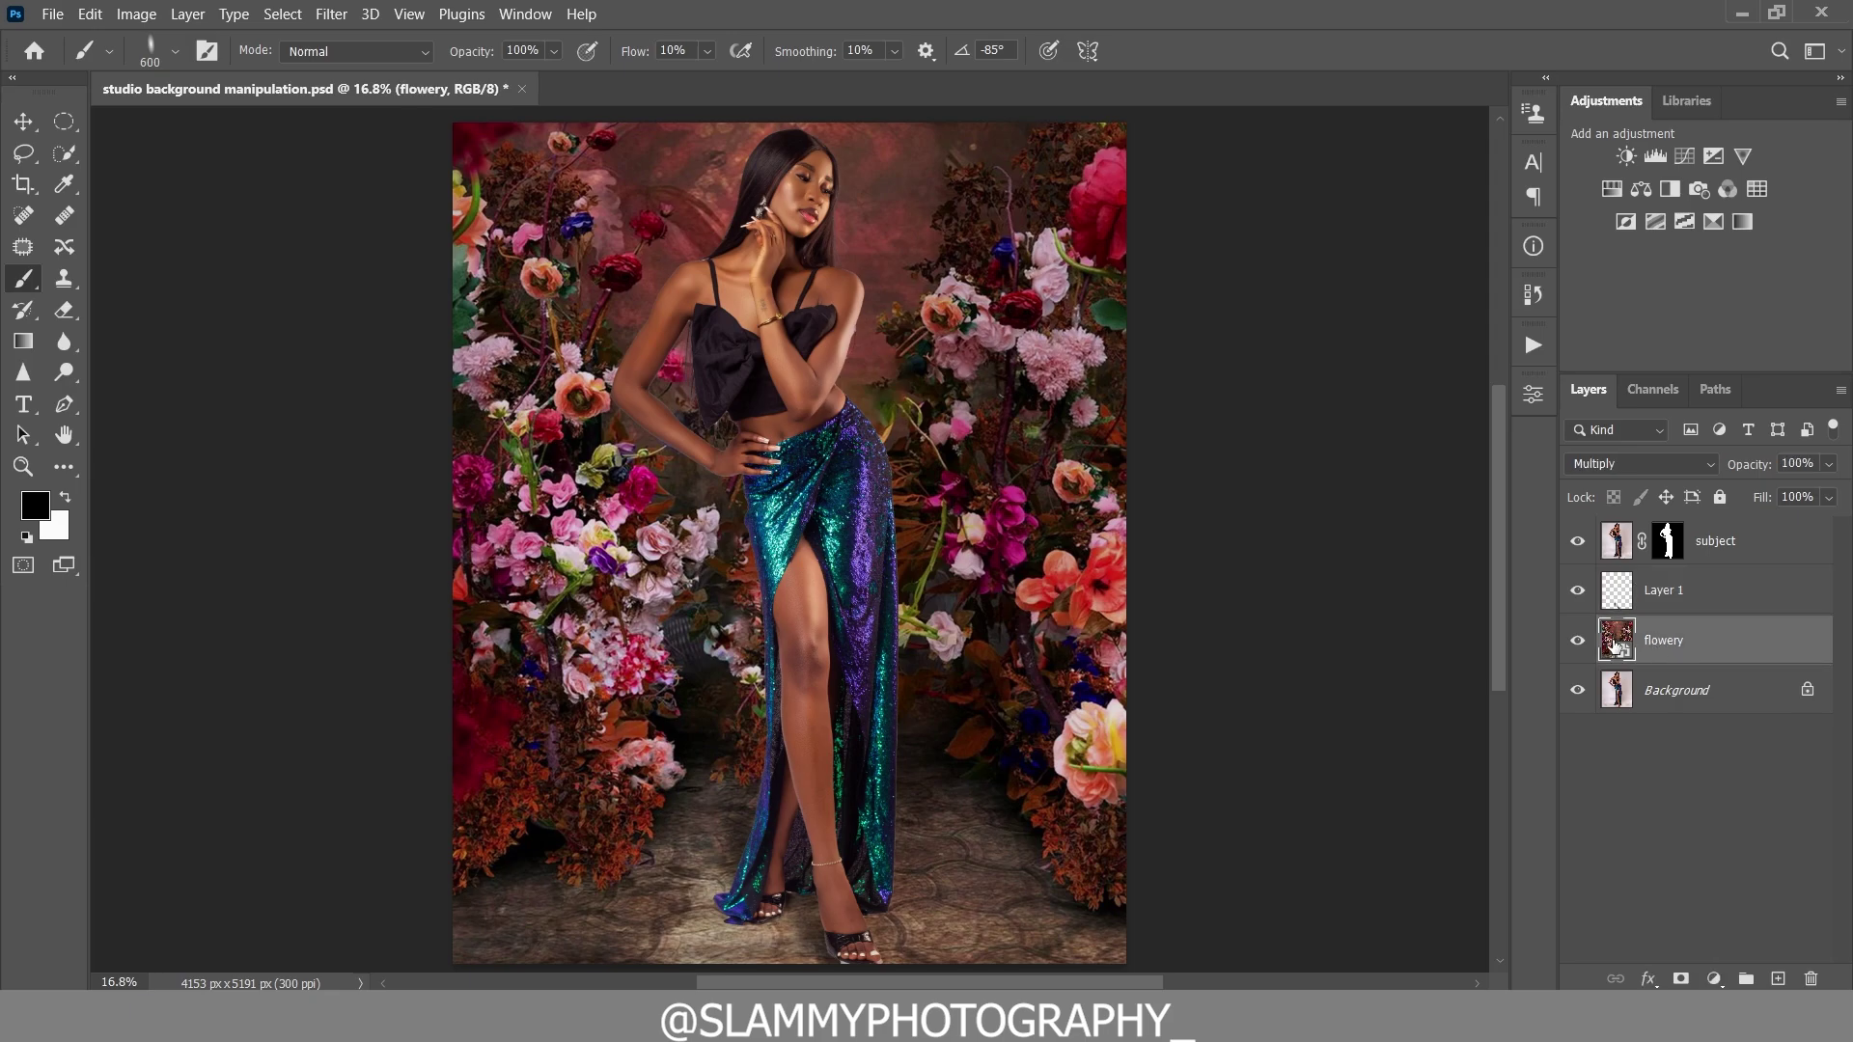
{"action": "left_click", "coordinate": [331, 13]}
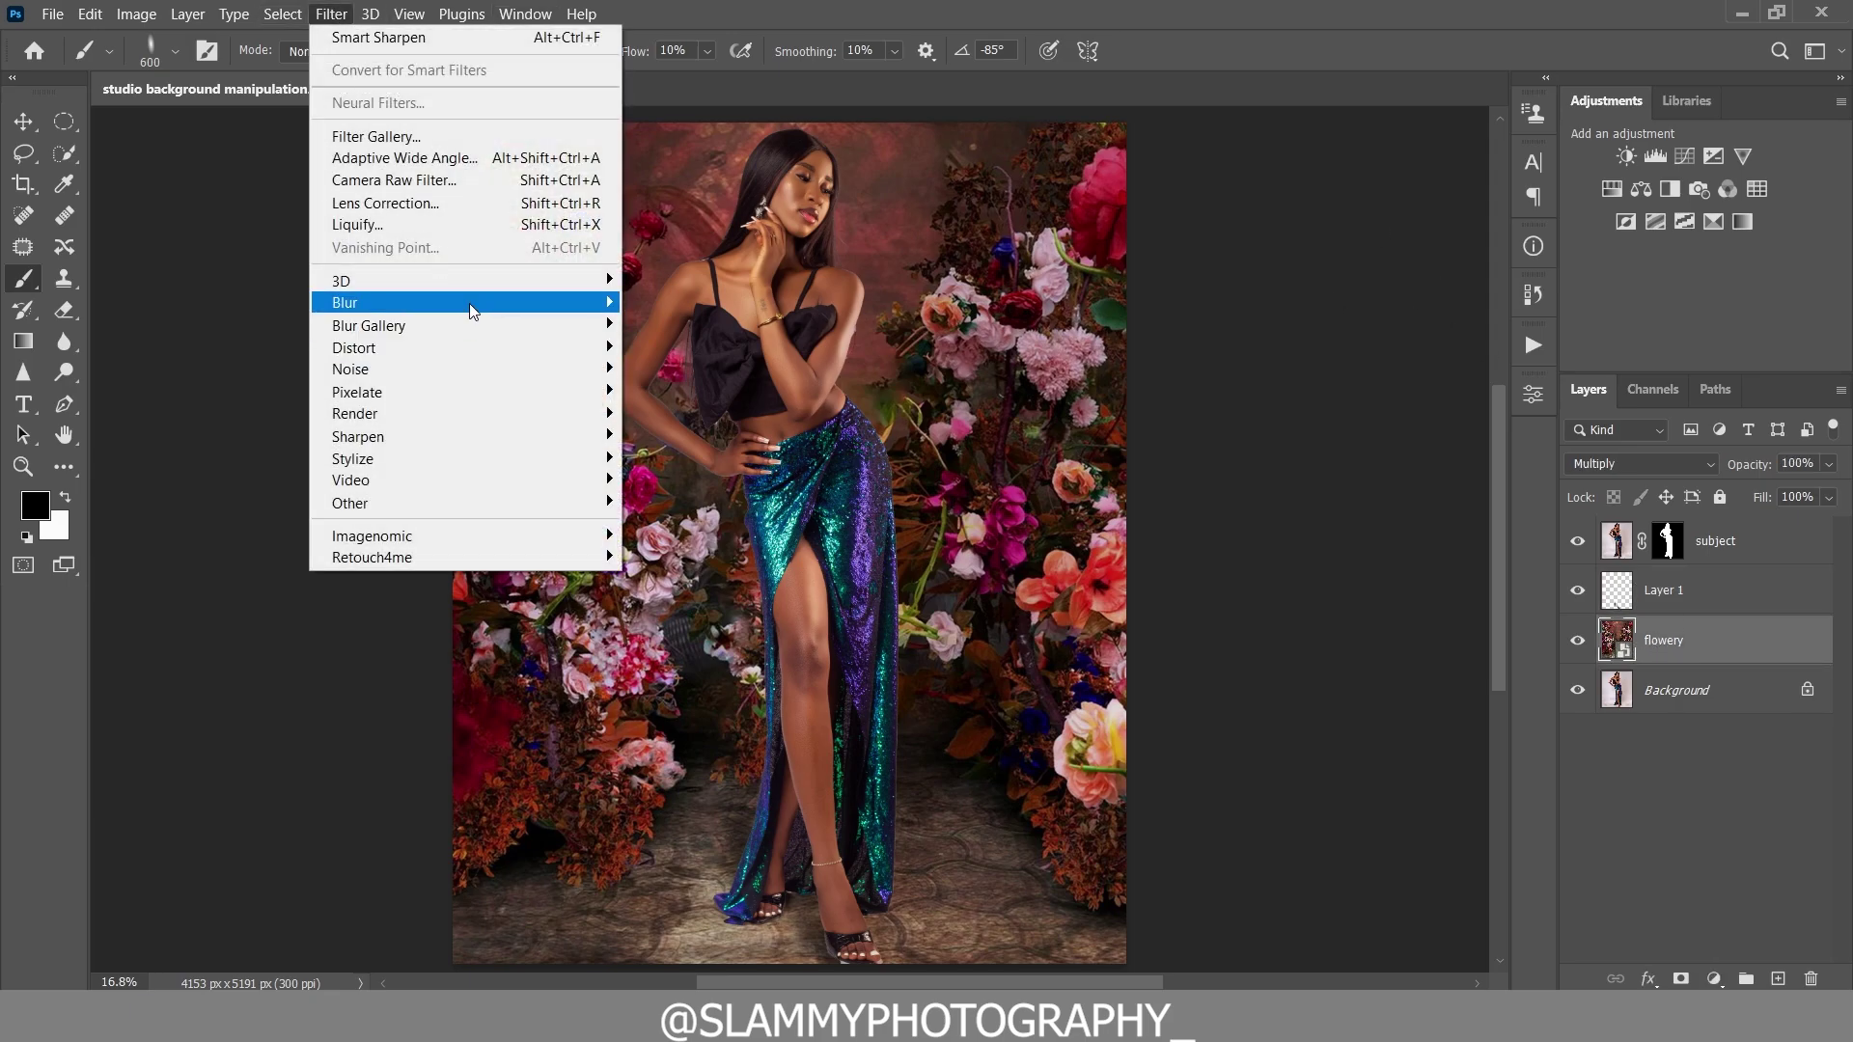
{"action": "mouse_move", "coordinate": [473, 306]}
{"action": "left_click", "coordinate": [676, 393]}
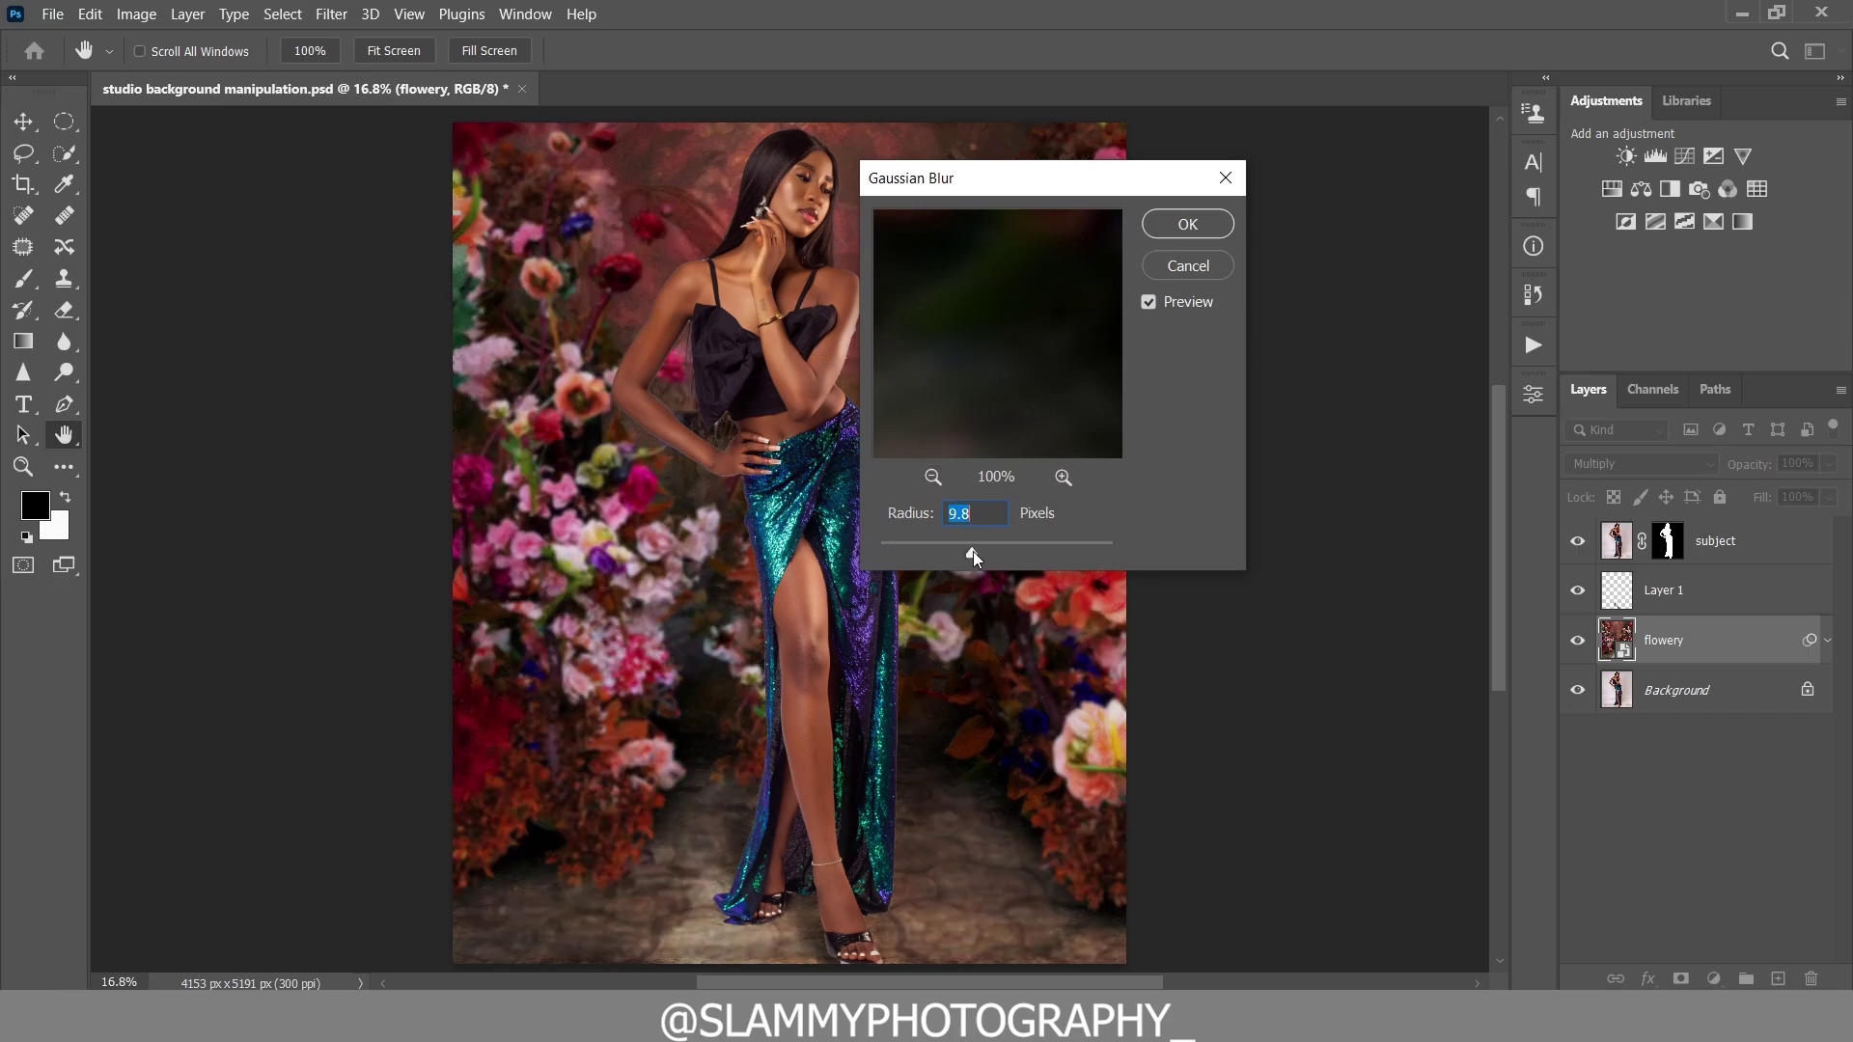
{"action": "left_click", "coordinate": [1187, 224]}
- Target the flowery layer's filter mask and reset the brush to a fully round Soft Round tip at 0°
{"action": "key", "text": "b"}
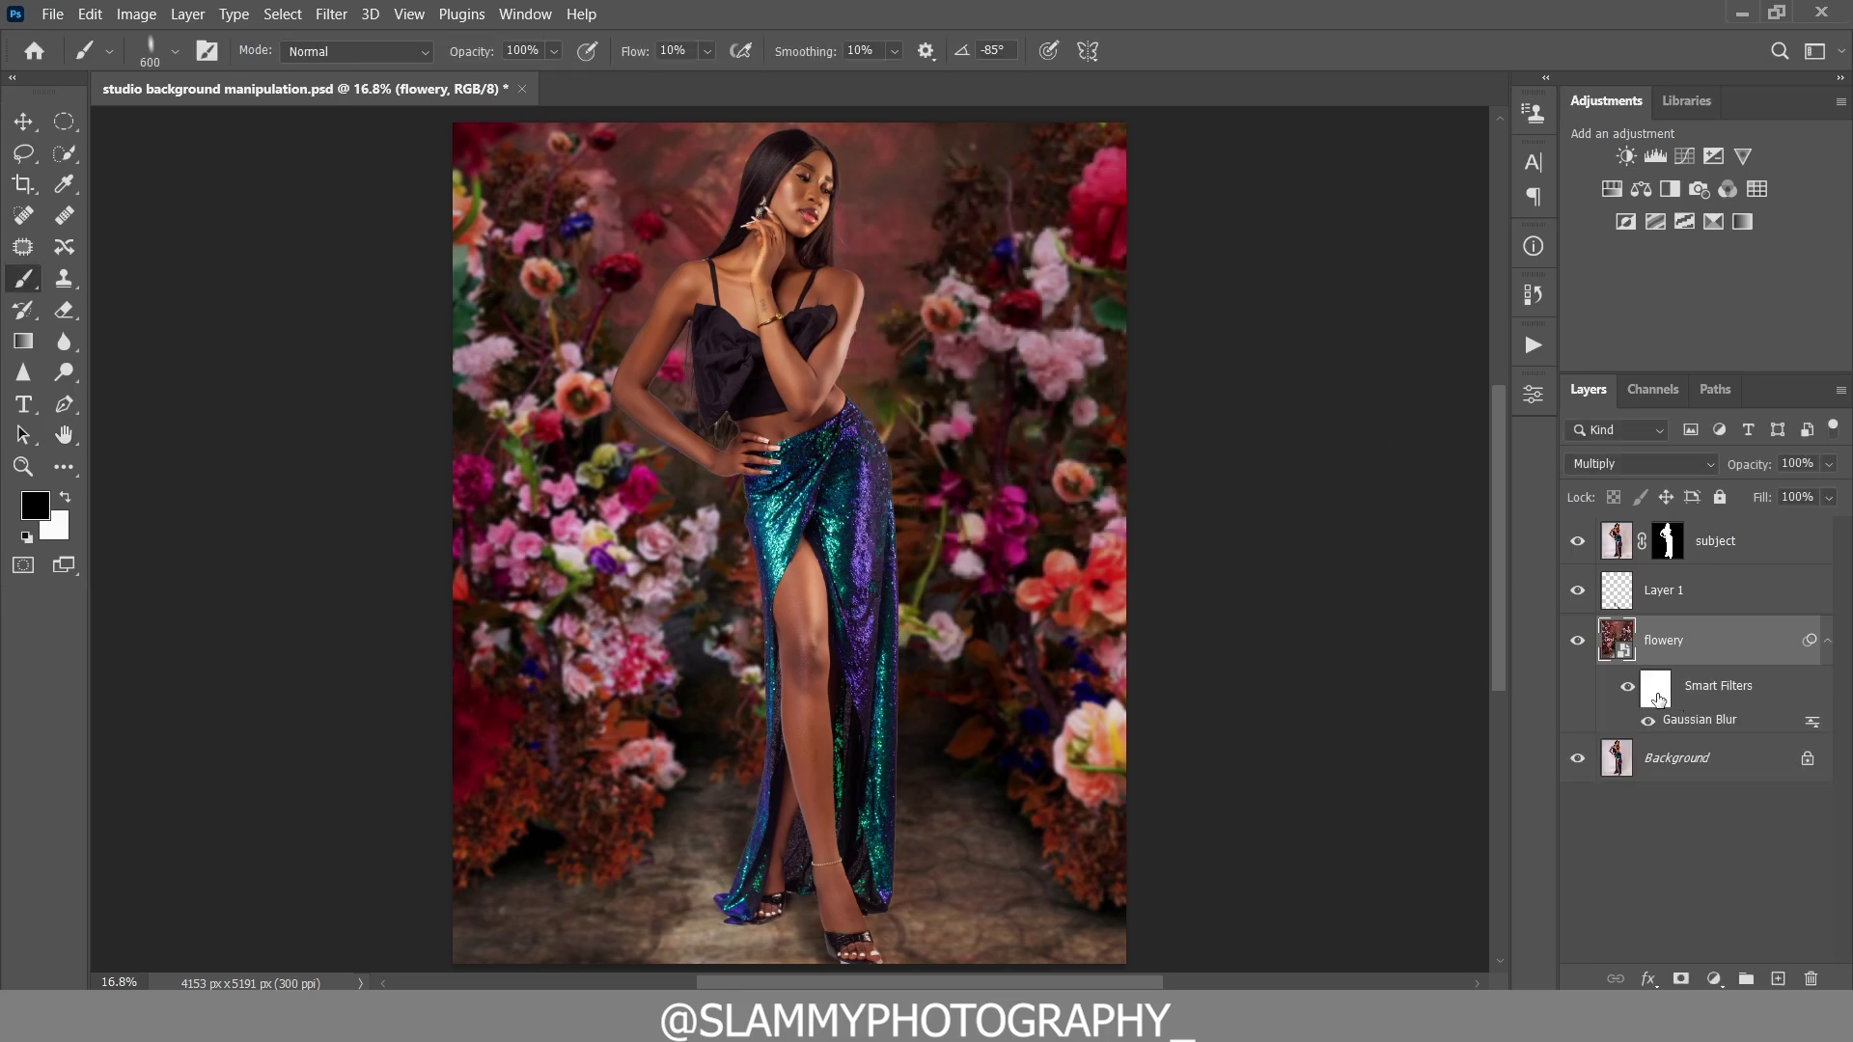
{"action": "left_click", "coordinate": [1656, 689]}
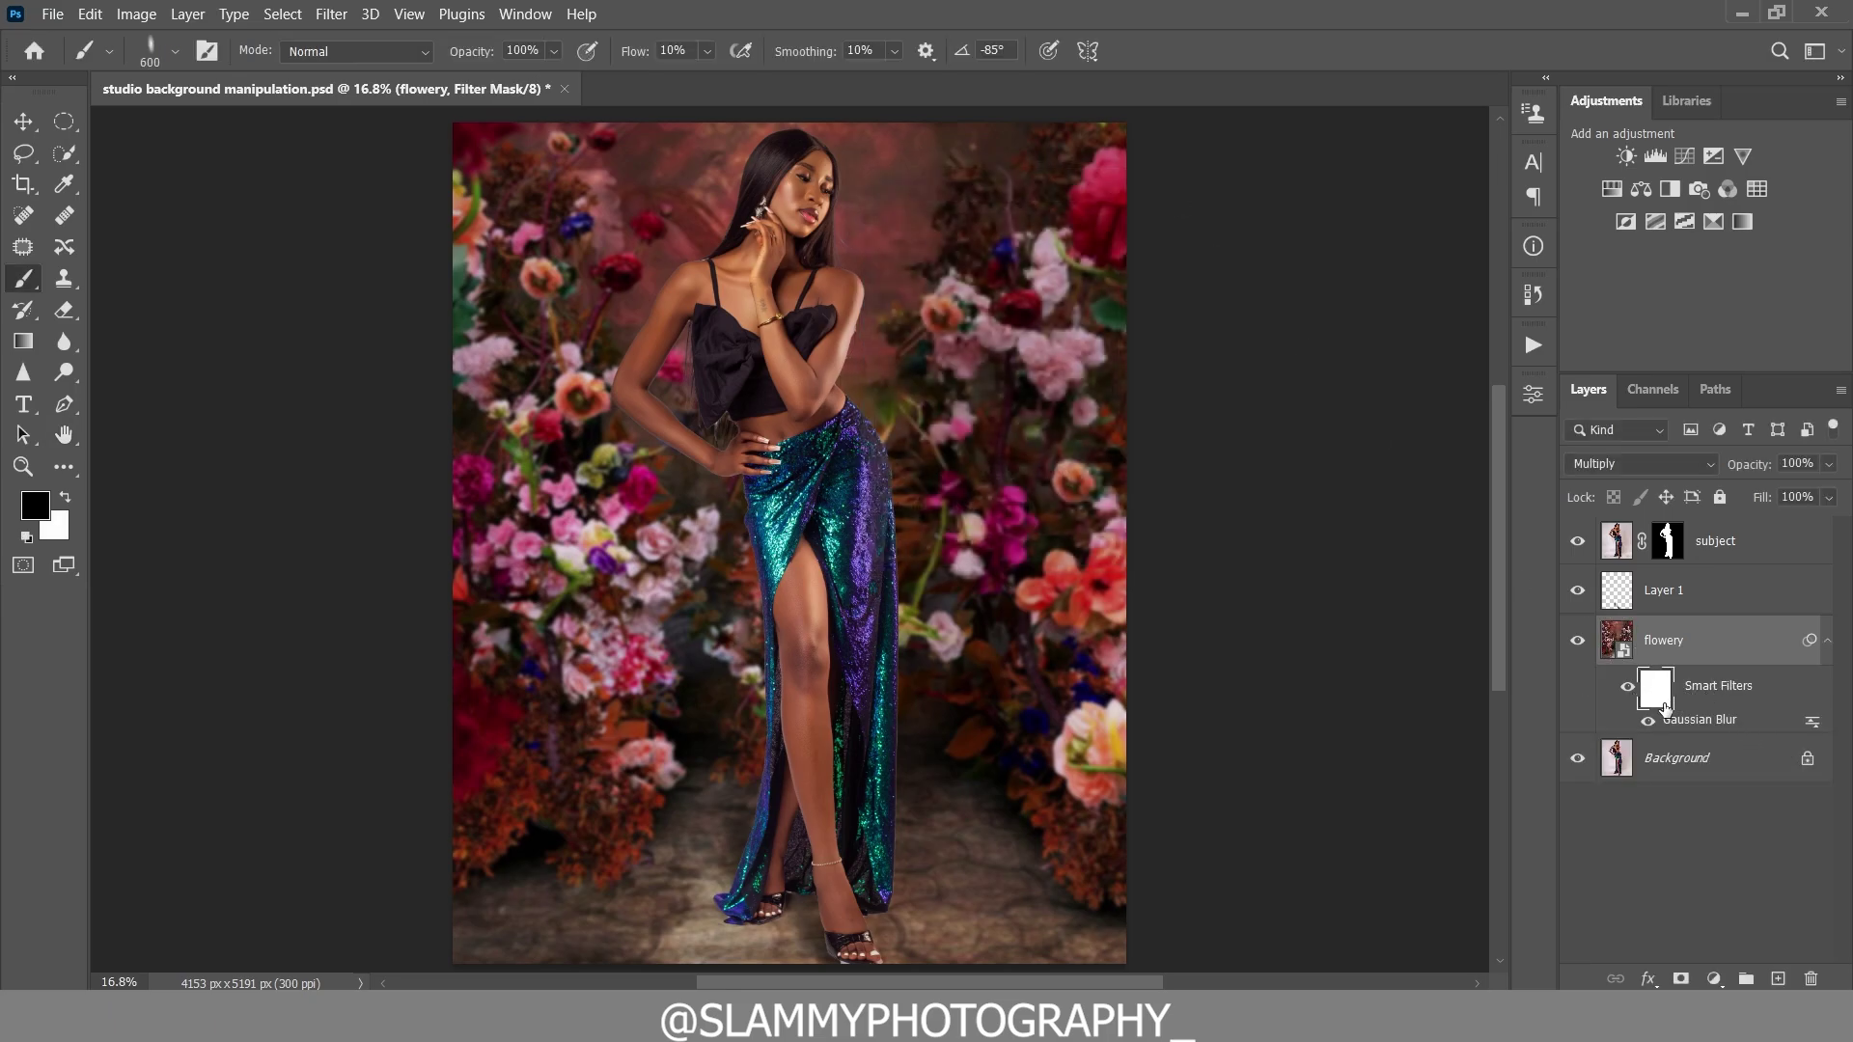
{"action": "left_click", "coordinate": [175, 50]}
{"action": "mouse_move", "coordinate": [79, 144]}
{"action": "left_mouse_down"}
{"action": "mouse_move", "coordinate": [129, 141]}
{"action": "mouse_move", "coordinate": [82, 108]}
{"action": "left_mouse_up"}
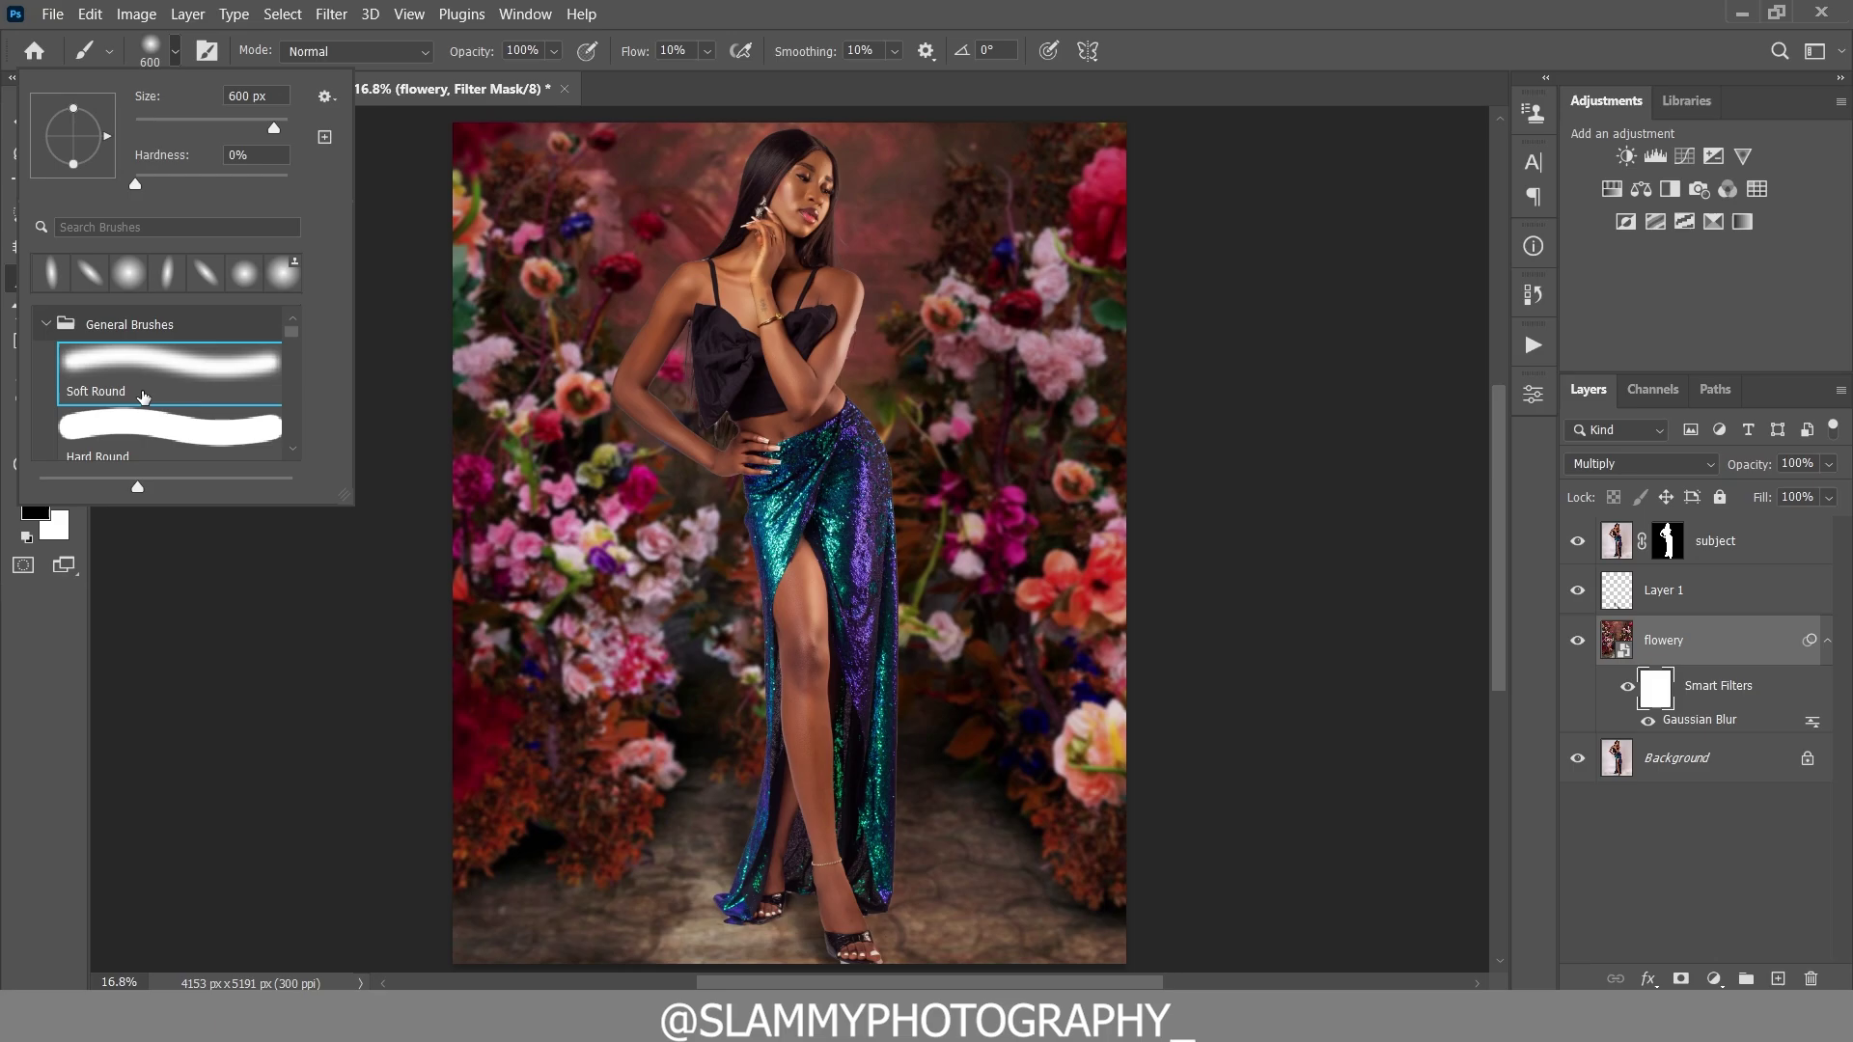
{"action": "left_click", "coordinate": [143, 396]}
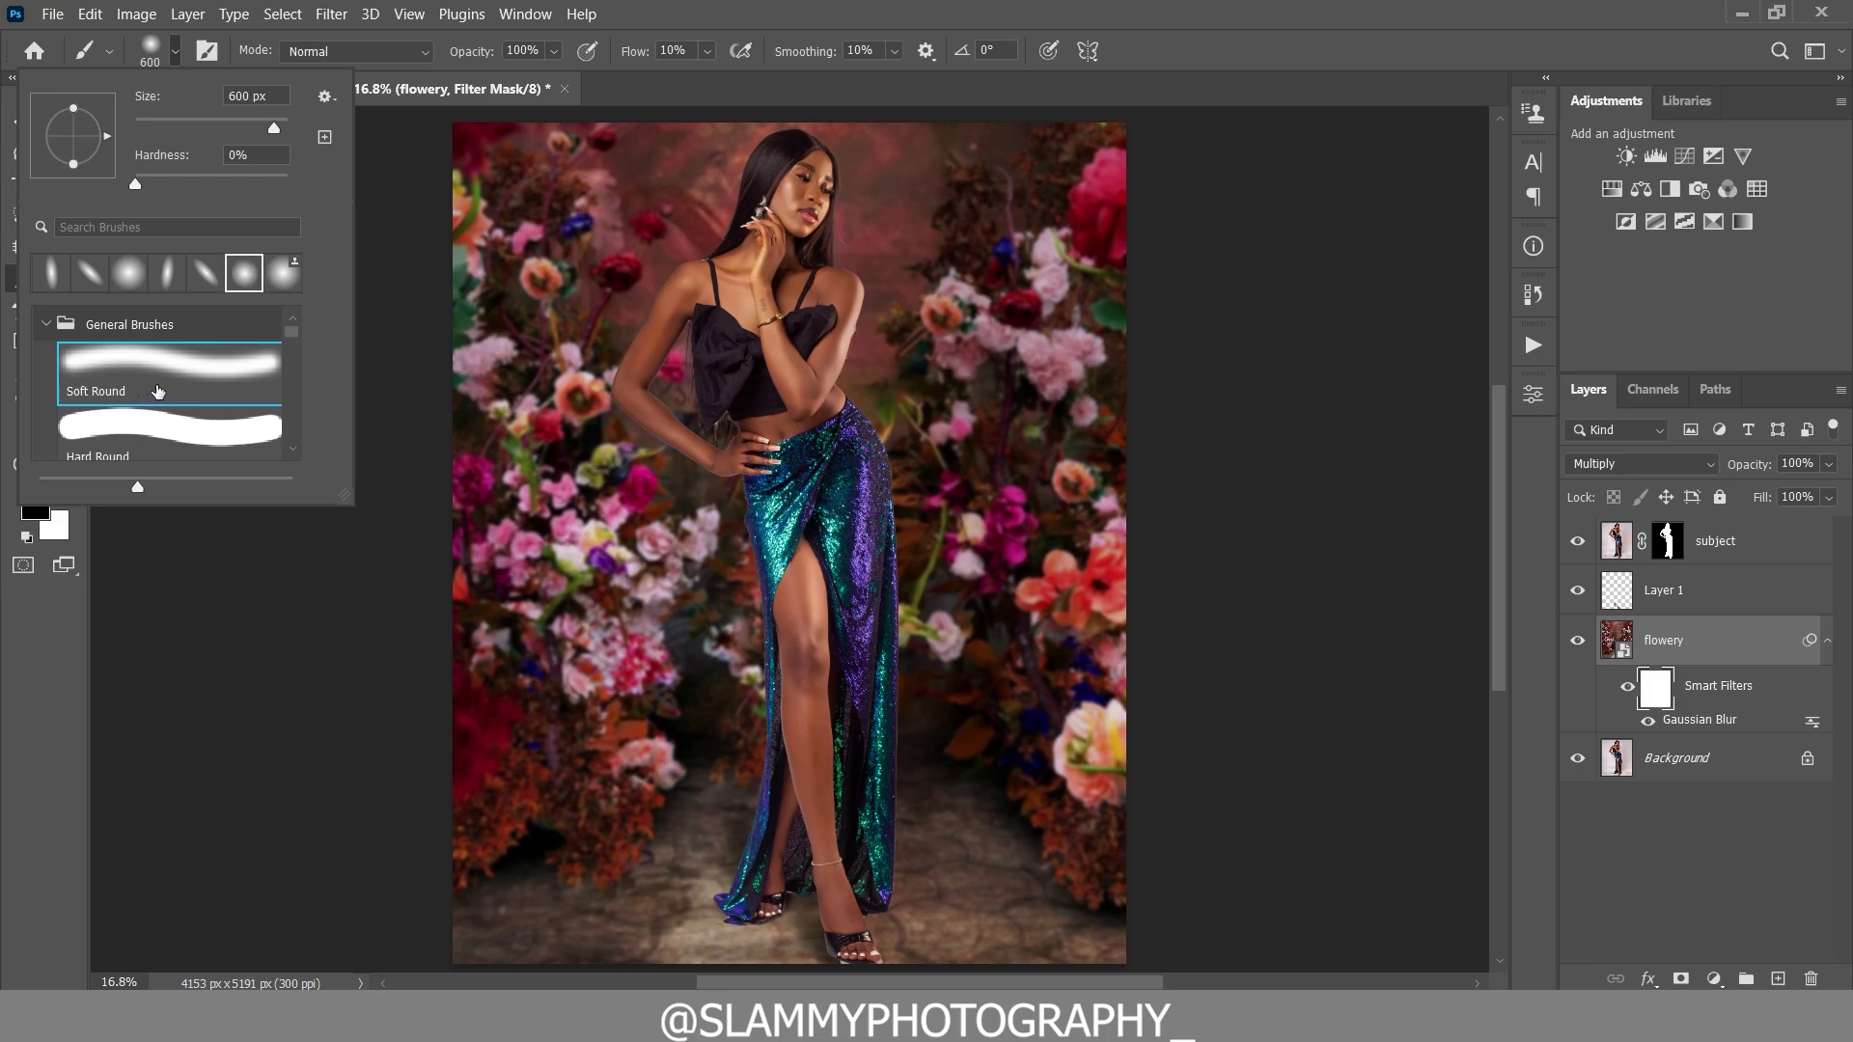
{"action": "left_click", "coordinate": [728, 27]}
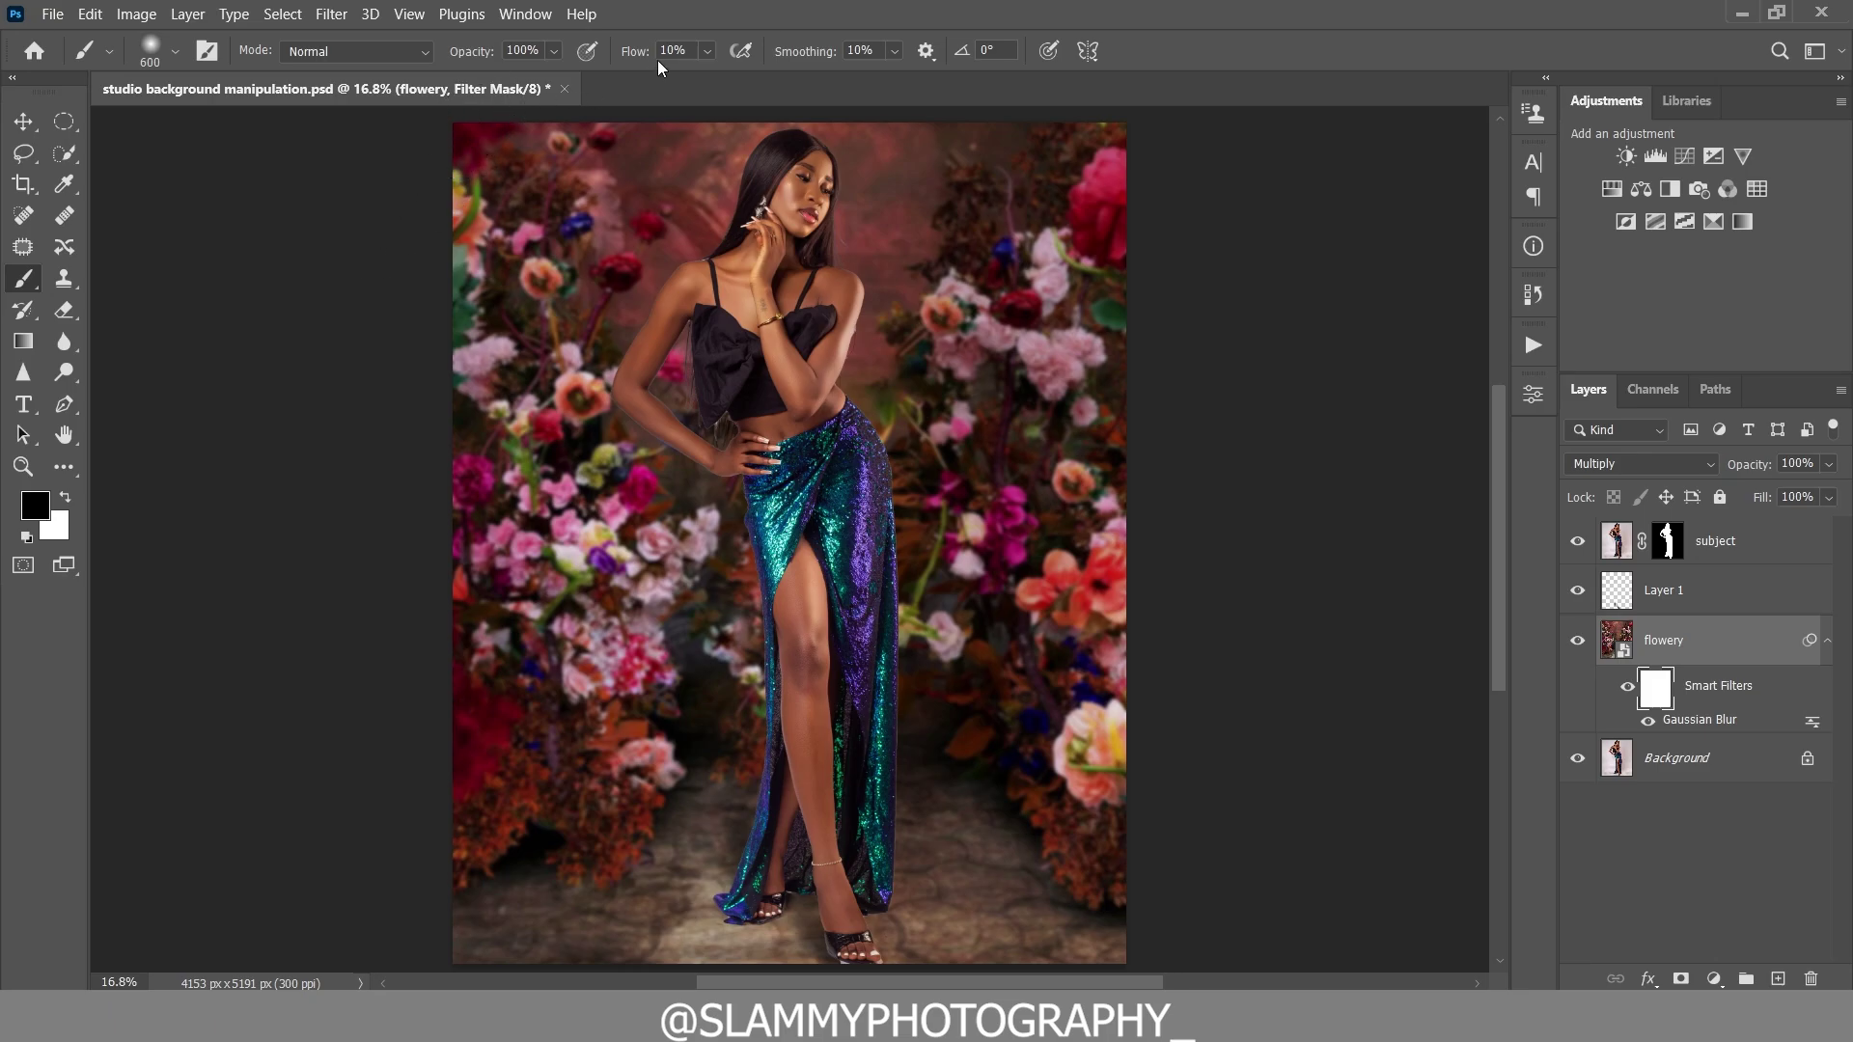
- Paint black with a 1000 px brush on the filter mask to remove the blur from the floor around the model's feet
{"action": "key", "text": "bracketright"}
{"action": "key", "text": "bracketright"}
{"action": "key", "text": "bracketright"}
{"action": "key", "text": "bracketright"}
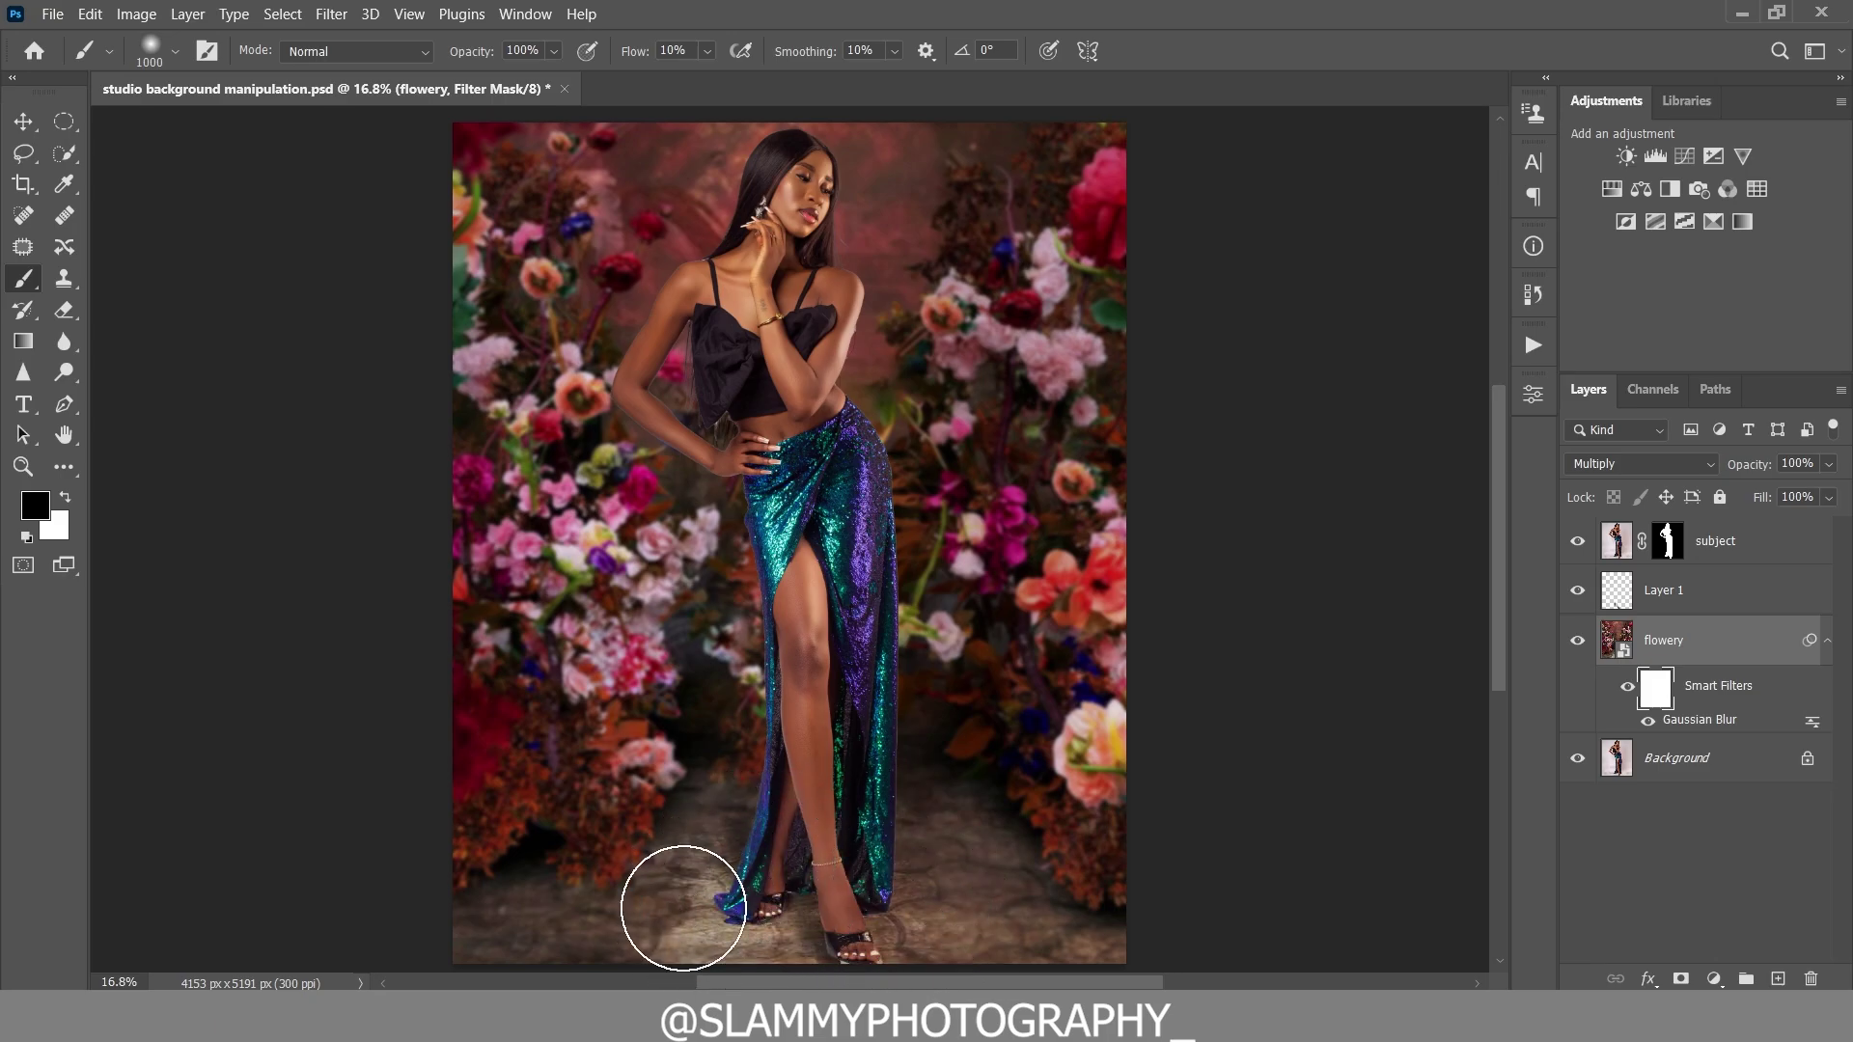
{"action": "mouse_move", "coordinate": [733, 842]}
{"action": "left_mouse_down"}
{"action": "mouse_move", "coordinate": [920, 954]}
{"action": "mouse_move", "coordinate": [757, 821]}
{"action": "mouse_move", "coordinate": [720, 882]}
{"action": "mouse_move", "coordinate": [730, 848]}
{"action": "mouse_move", "coordinate": [881, 860]}
{"action": "left_mouse_up"}
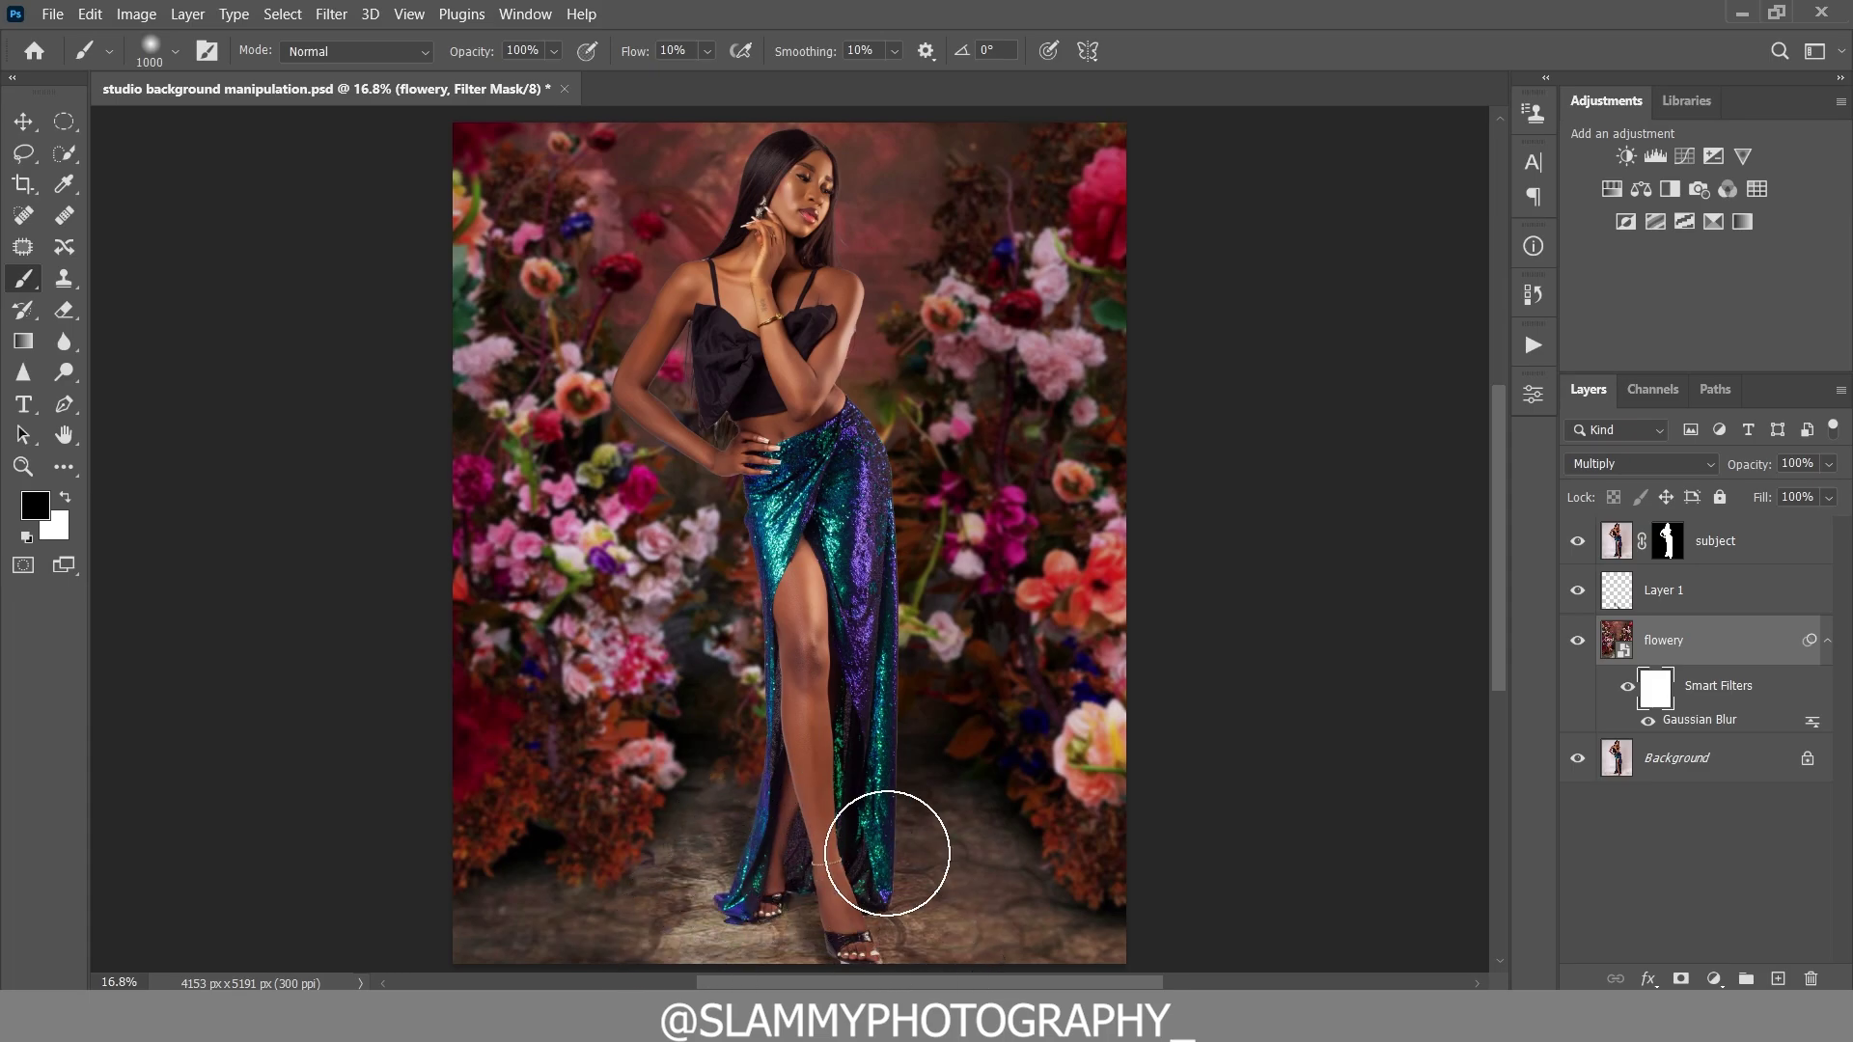
- Lower the flowery layer's opacity to 91% with the whole photo in view
{"action": "scroll", "coordinate": [750, 556], "scroll_direction": "up", "scroll_amount": 1}
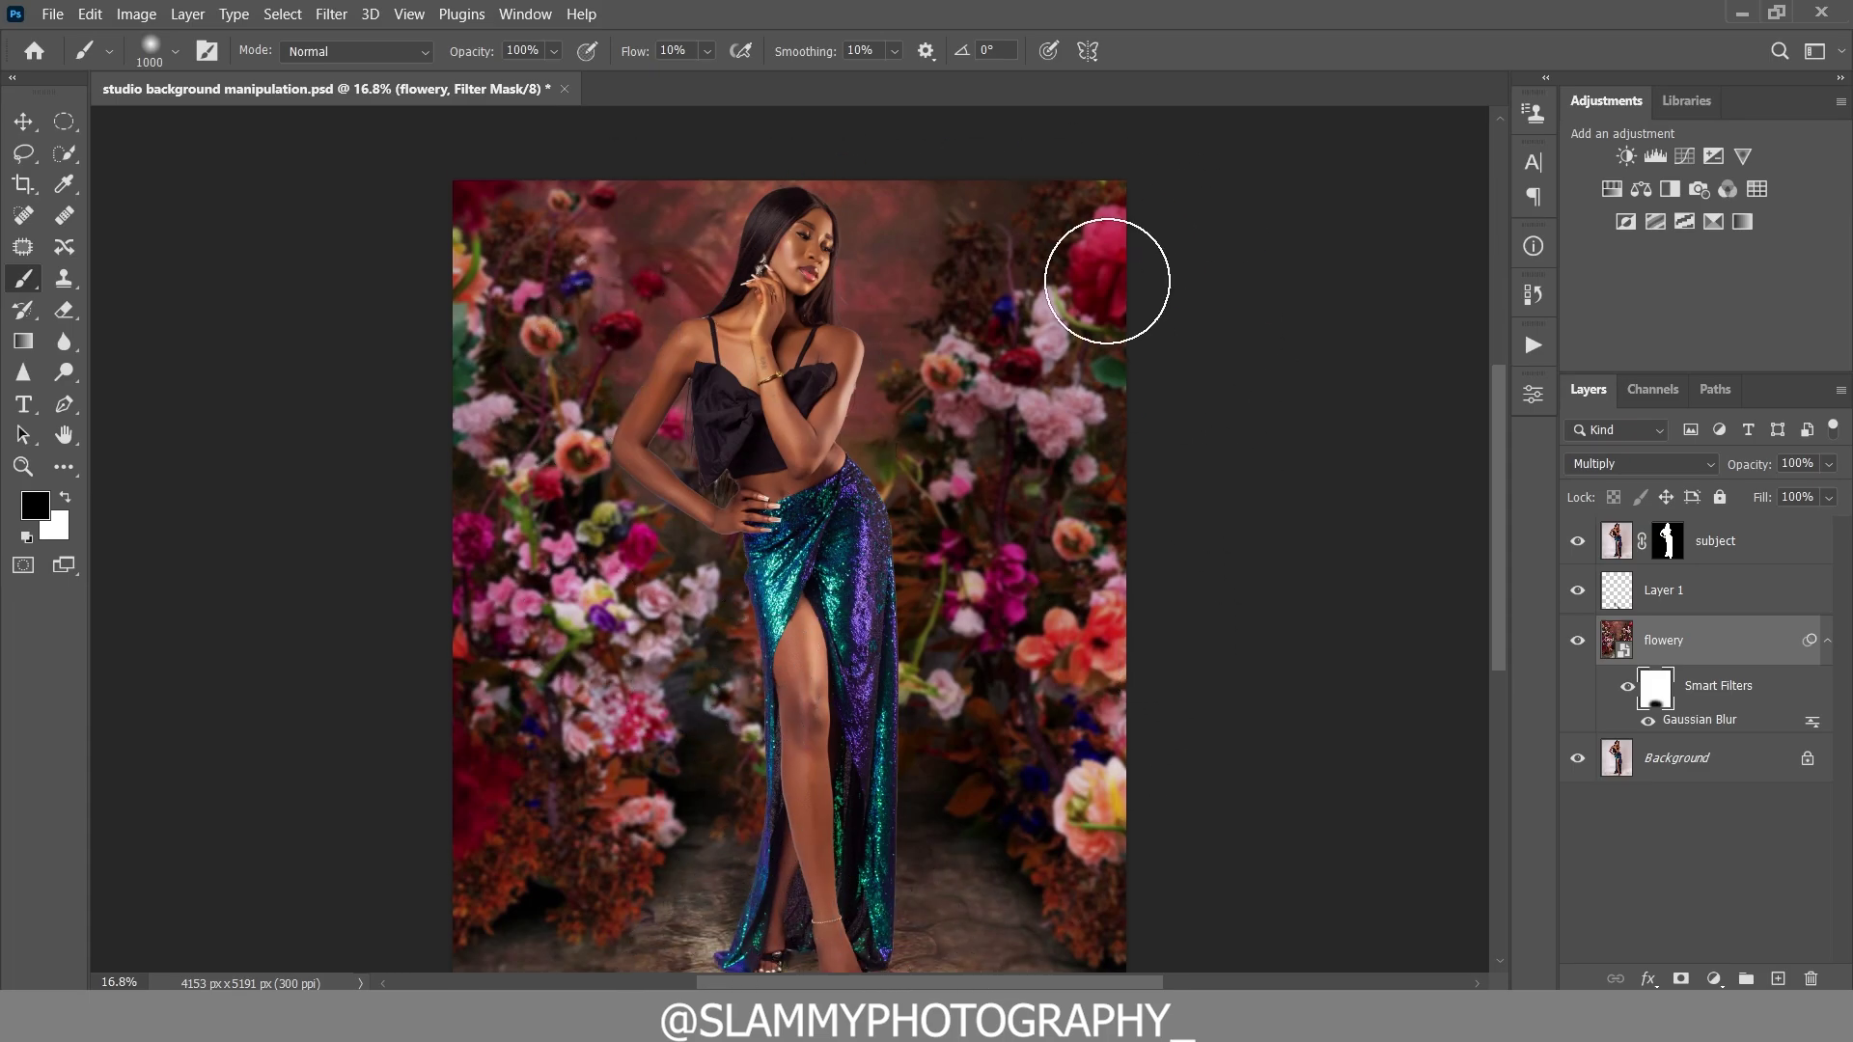
{"action": "left_click", "coordinate": [410, 14]}
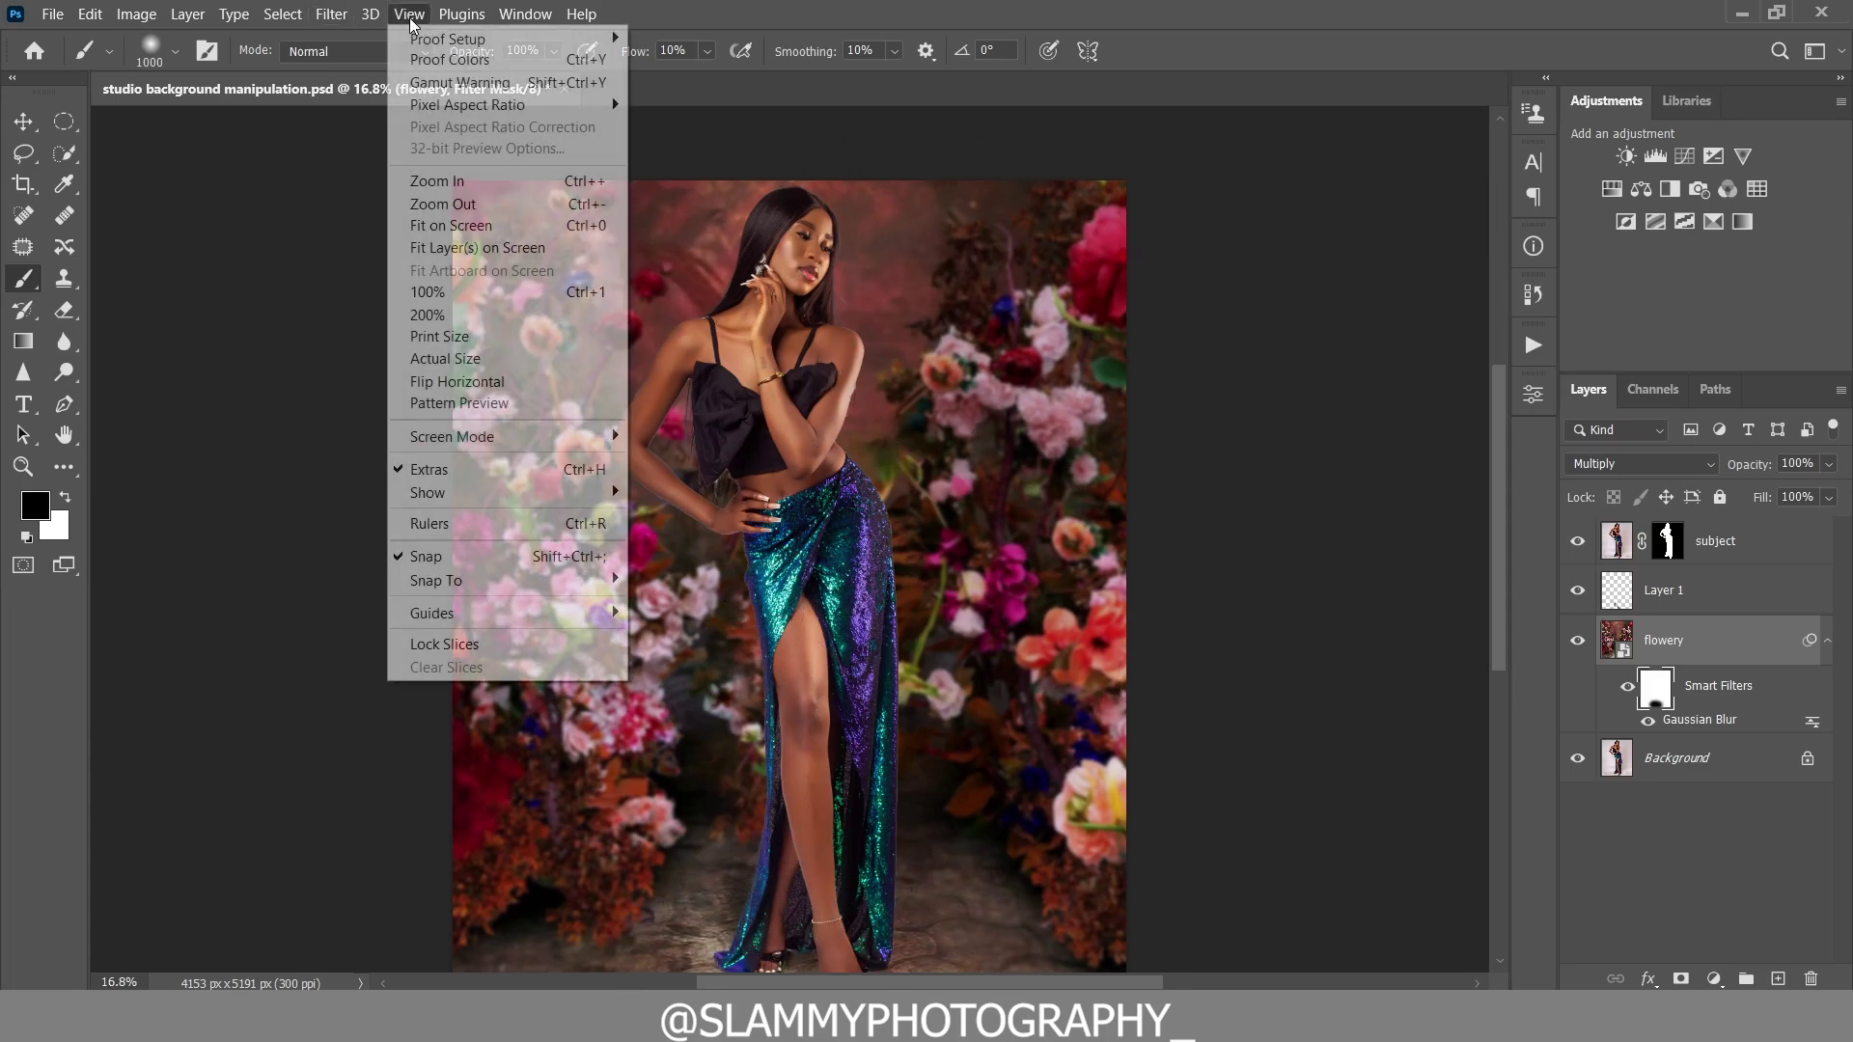
{"action": "left_click", "coordinate": [482, 225]}
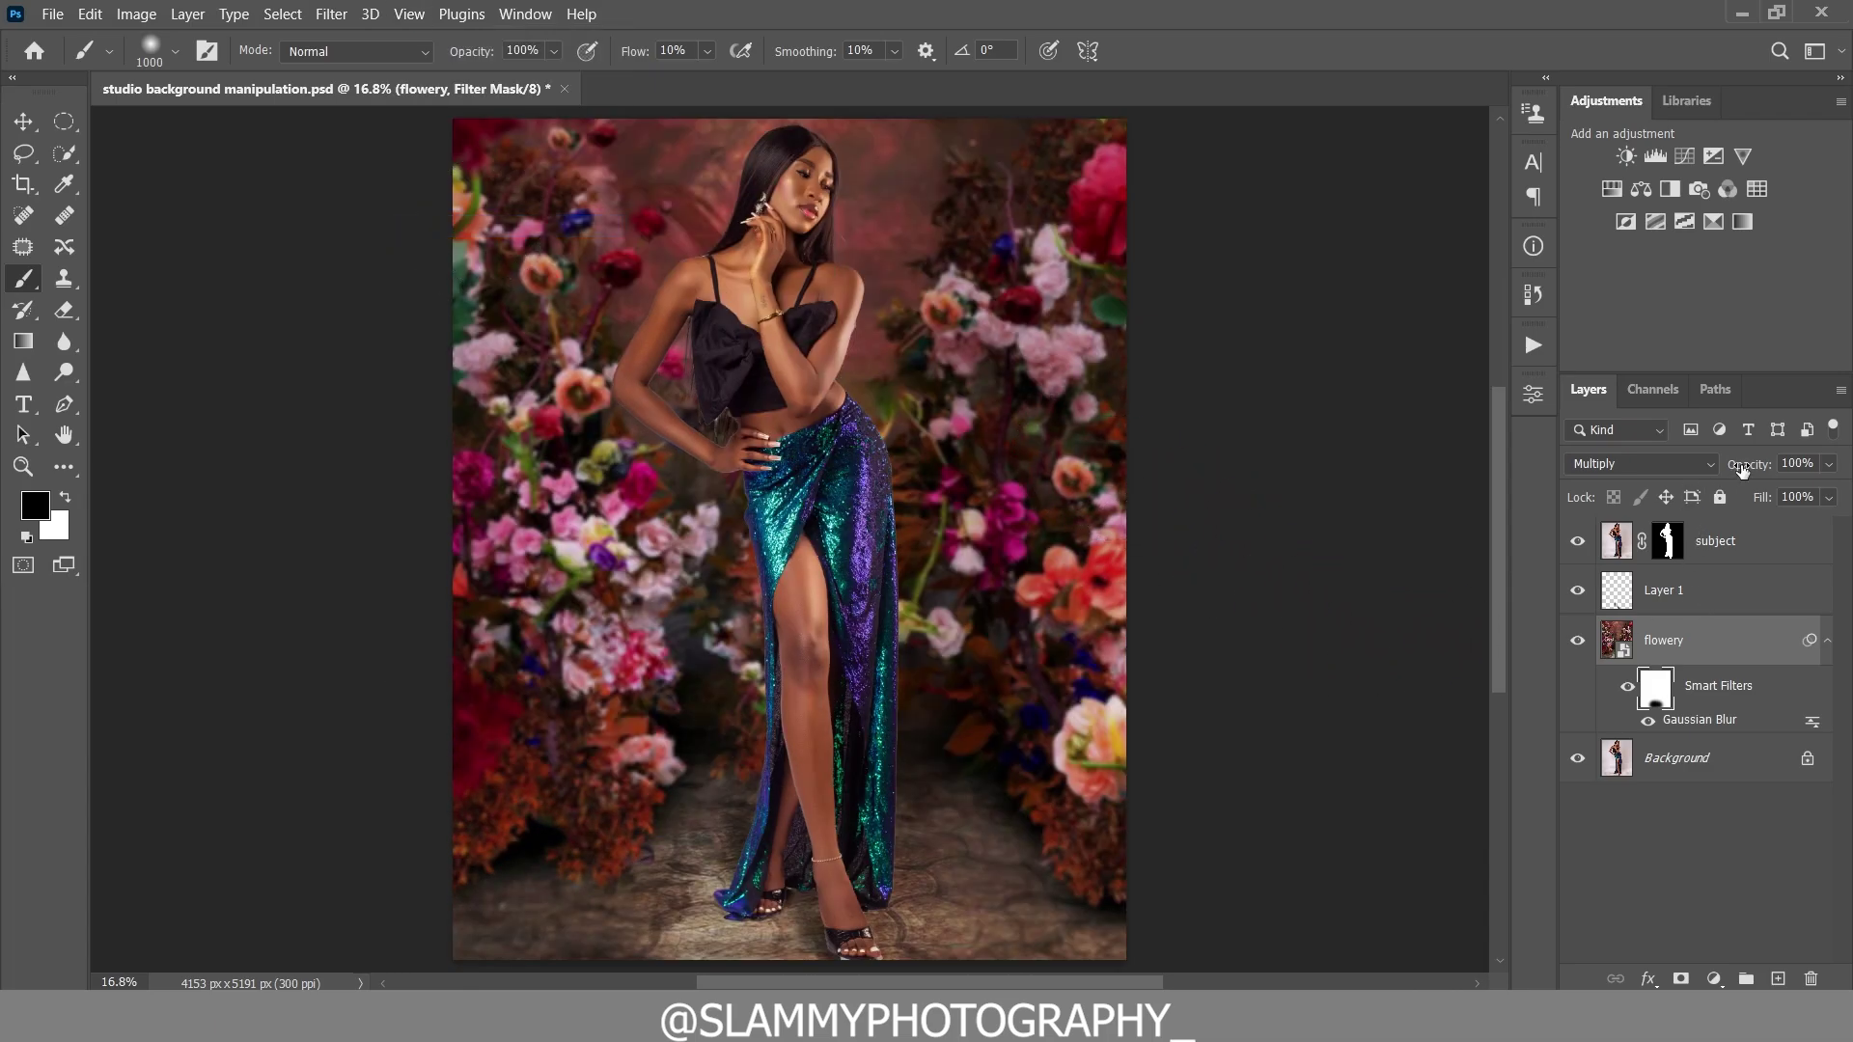
{"action": "left_click_drag", "start_coordinate": [1743, 469], "coordinate": [1734, 468]}
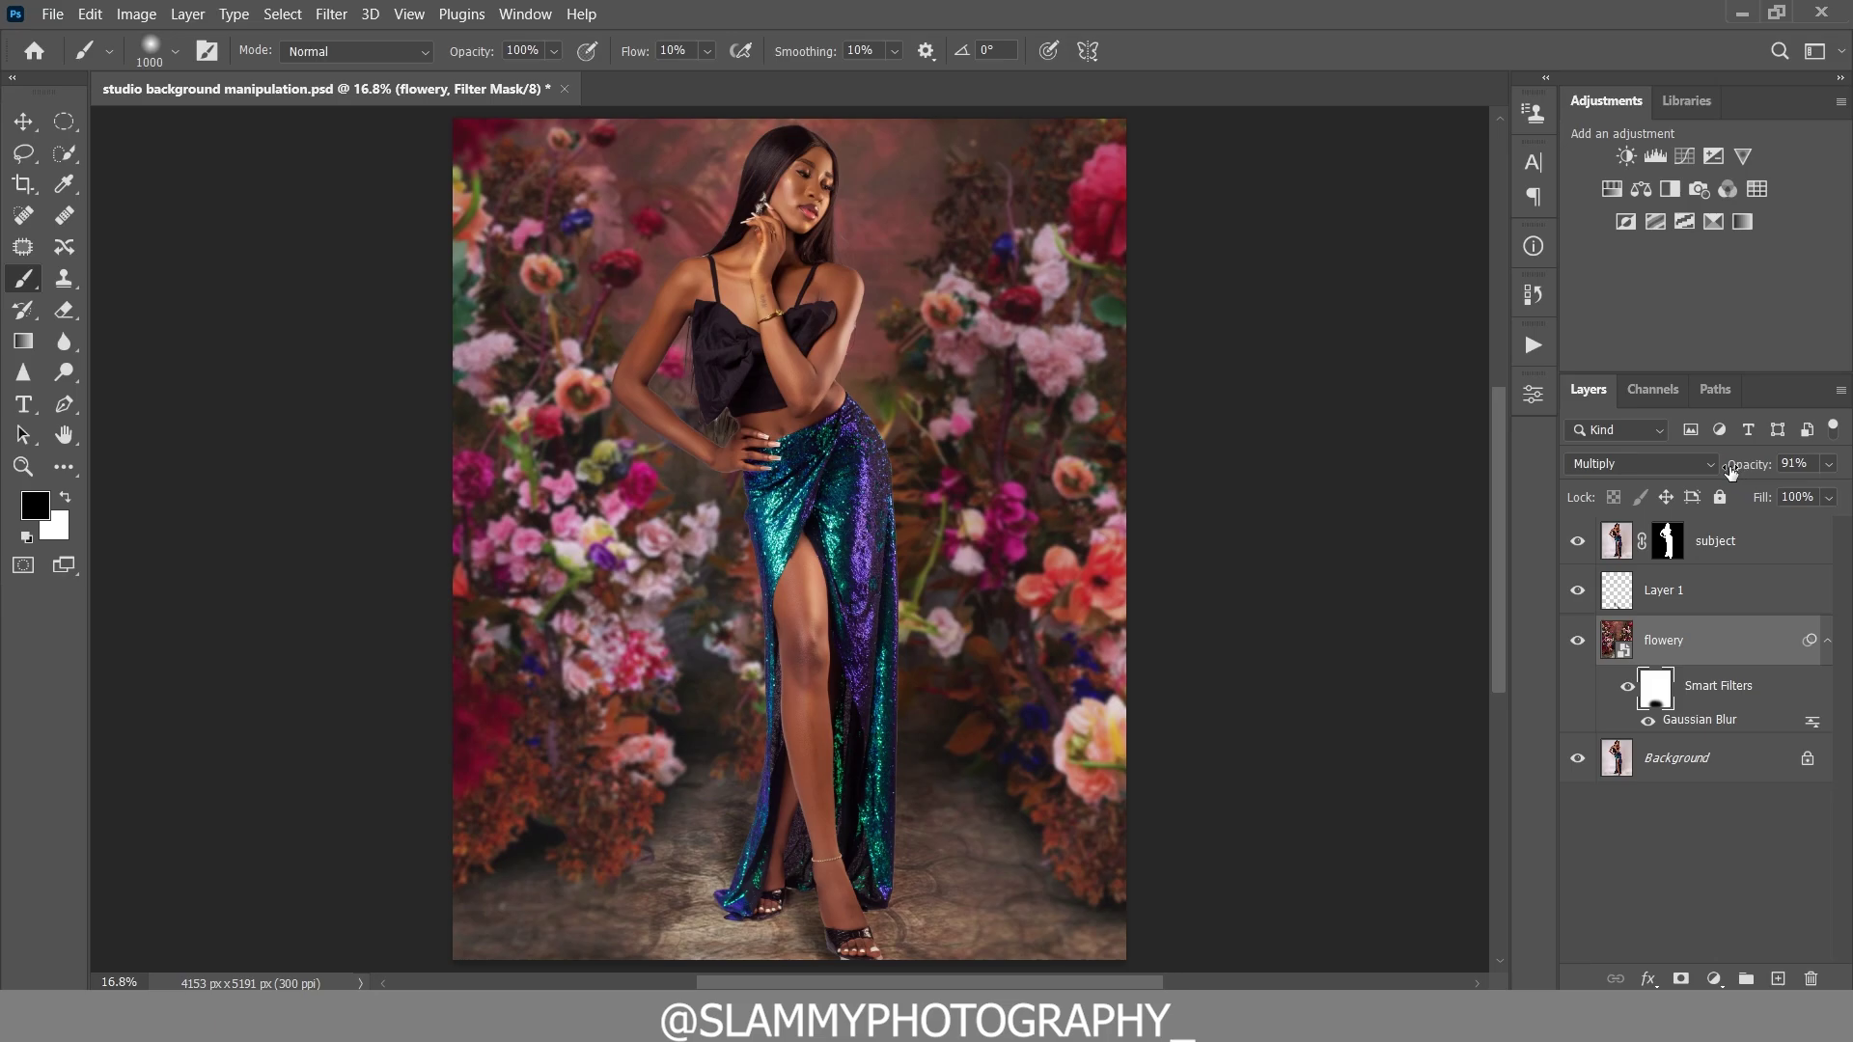
- With Layer 1 active, draw a large elliptical selection around the model's head and torso and center it on her upper body
{"action": "left_click", "coordinate": [1734, 594]}
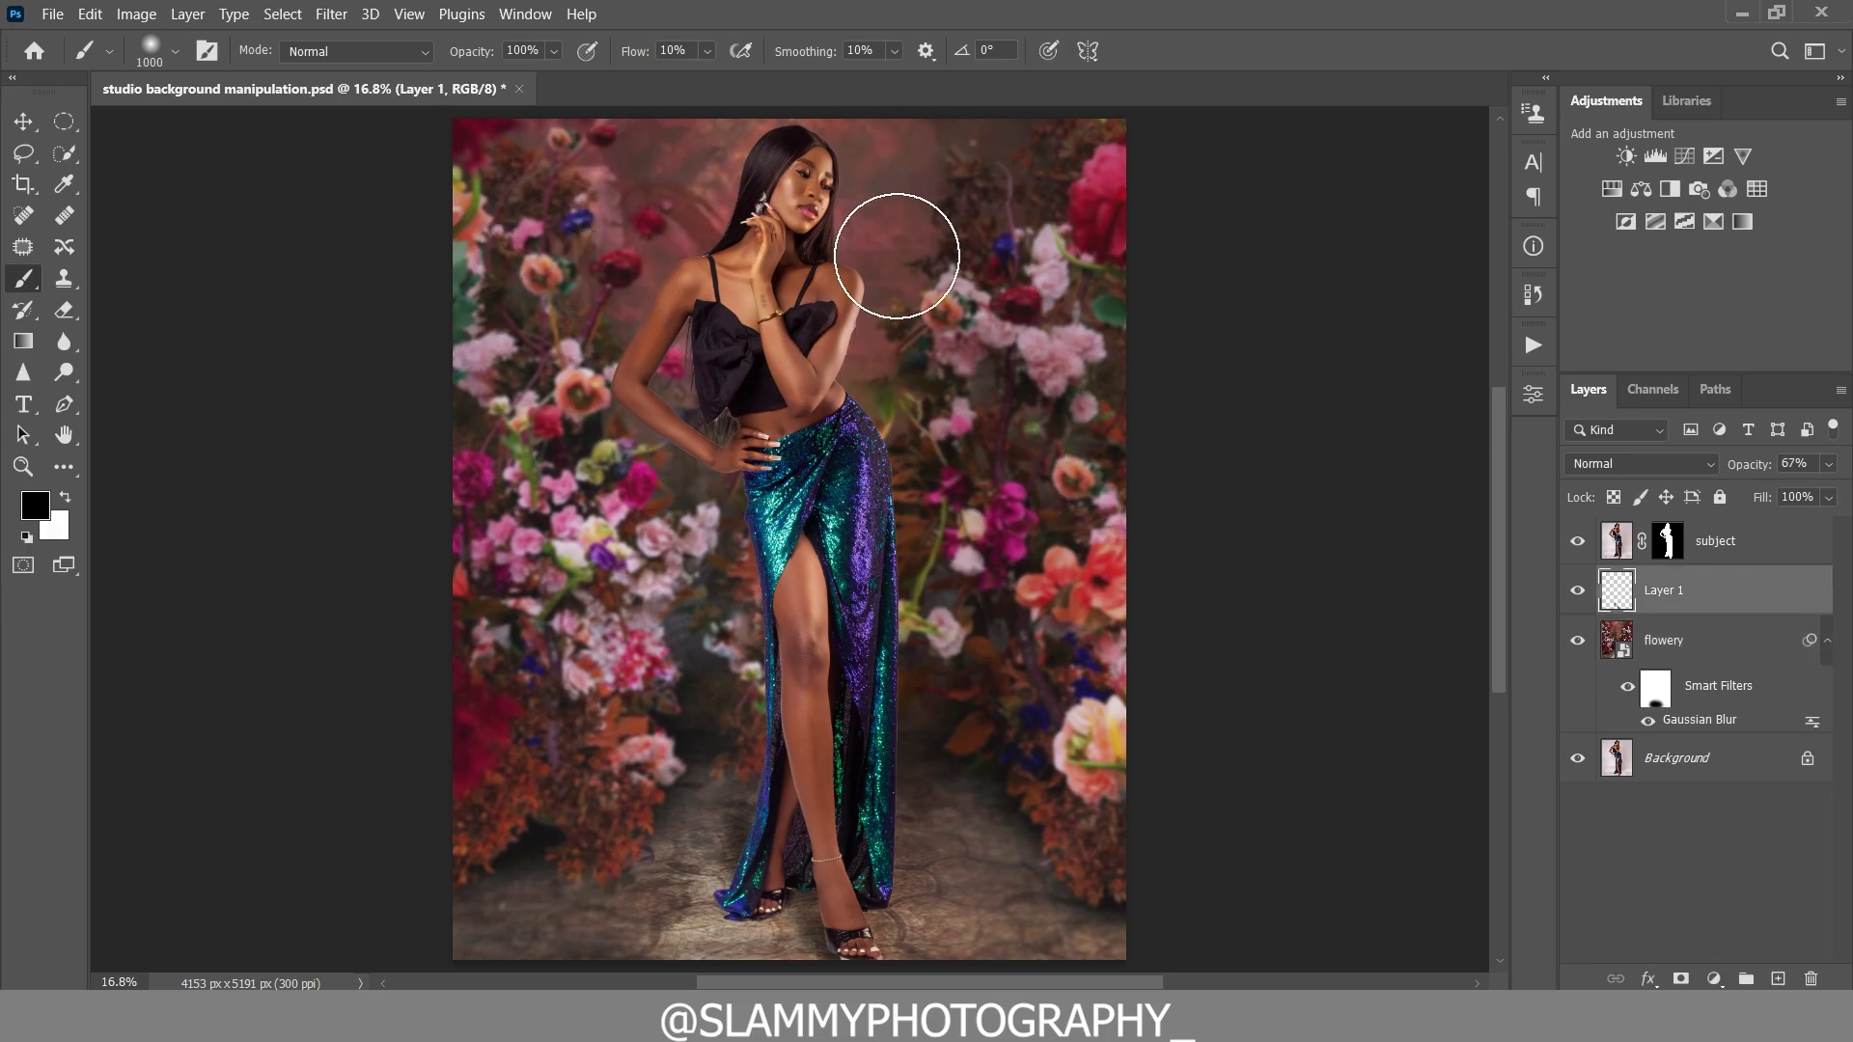
{"action": "left_click", "coordinate": [75, 119]}
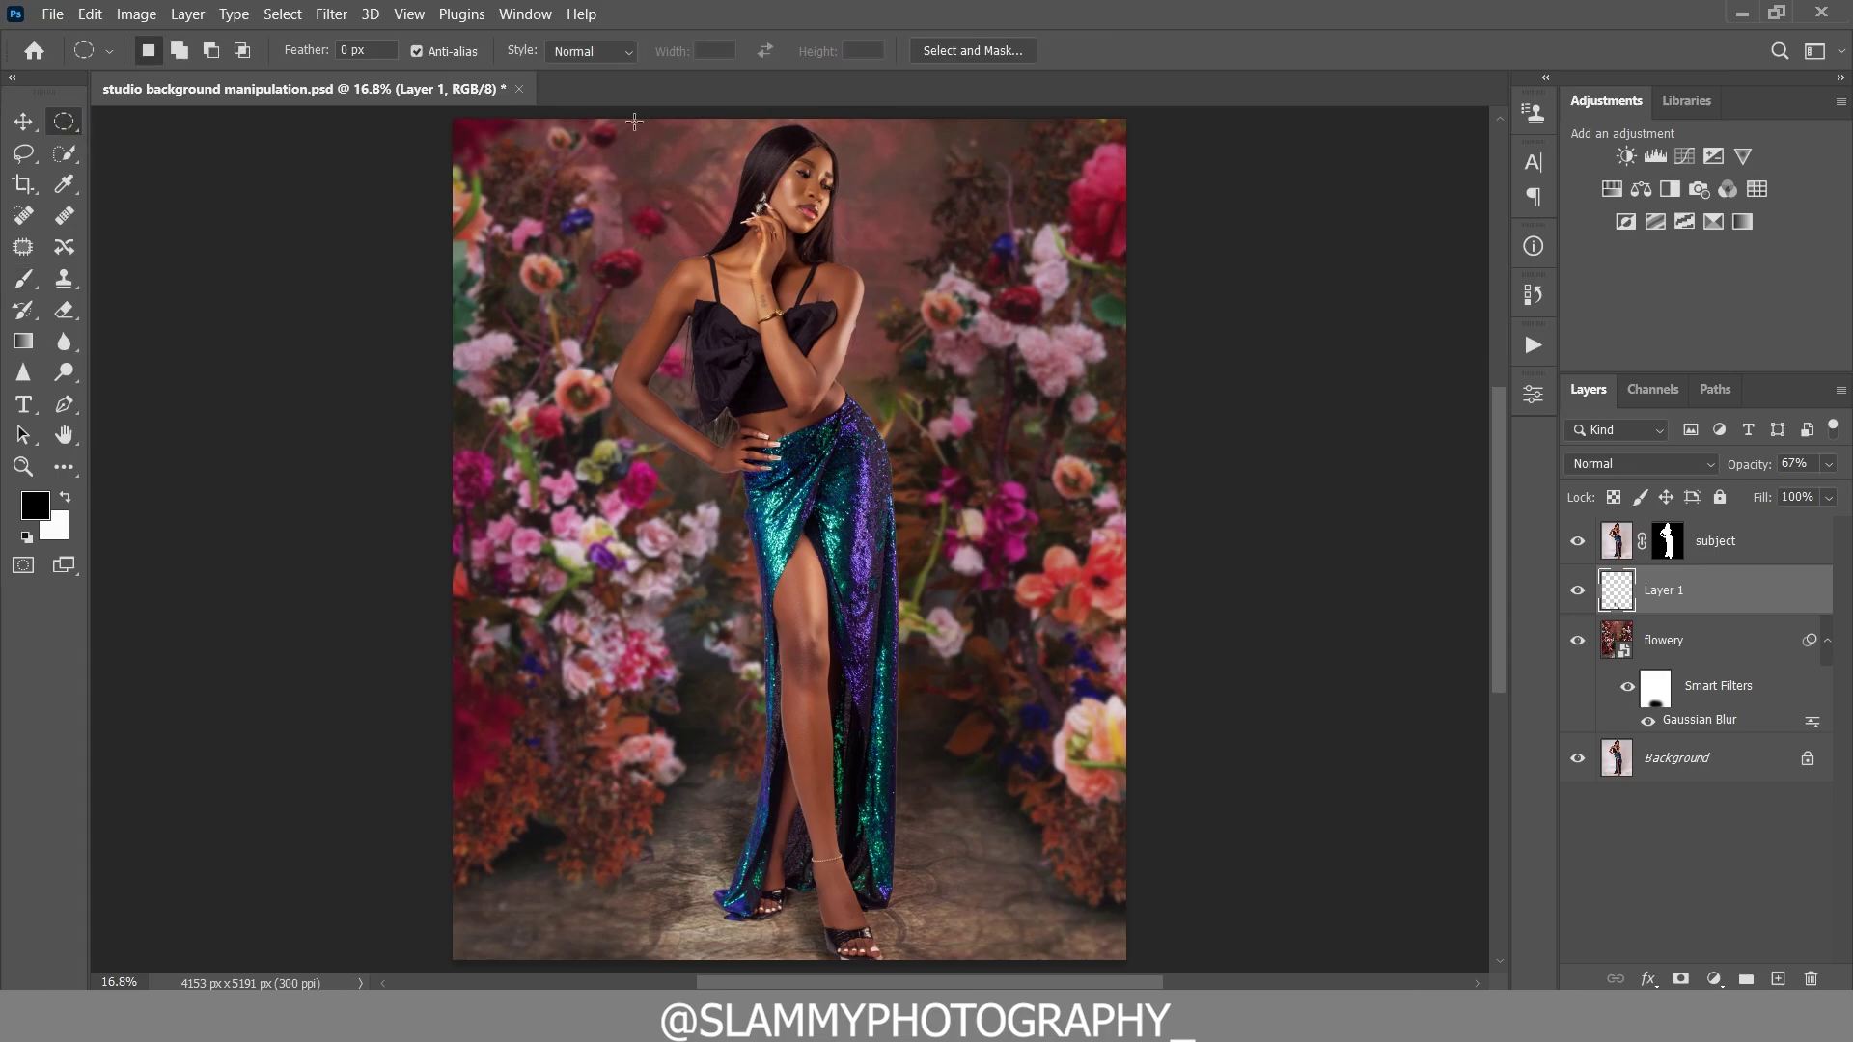
{"action": "left_click_drag", "start_coordinate": [559, 113], "coordinate": [942, 514]}
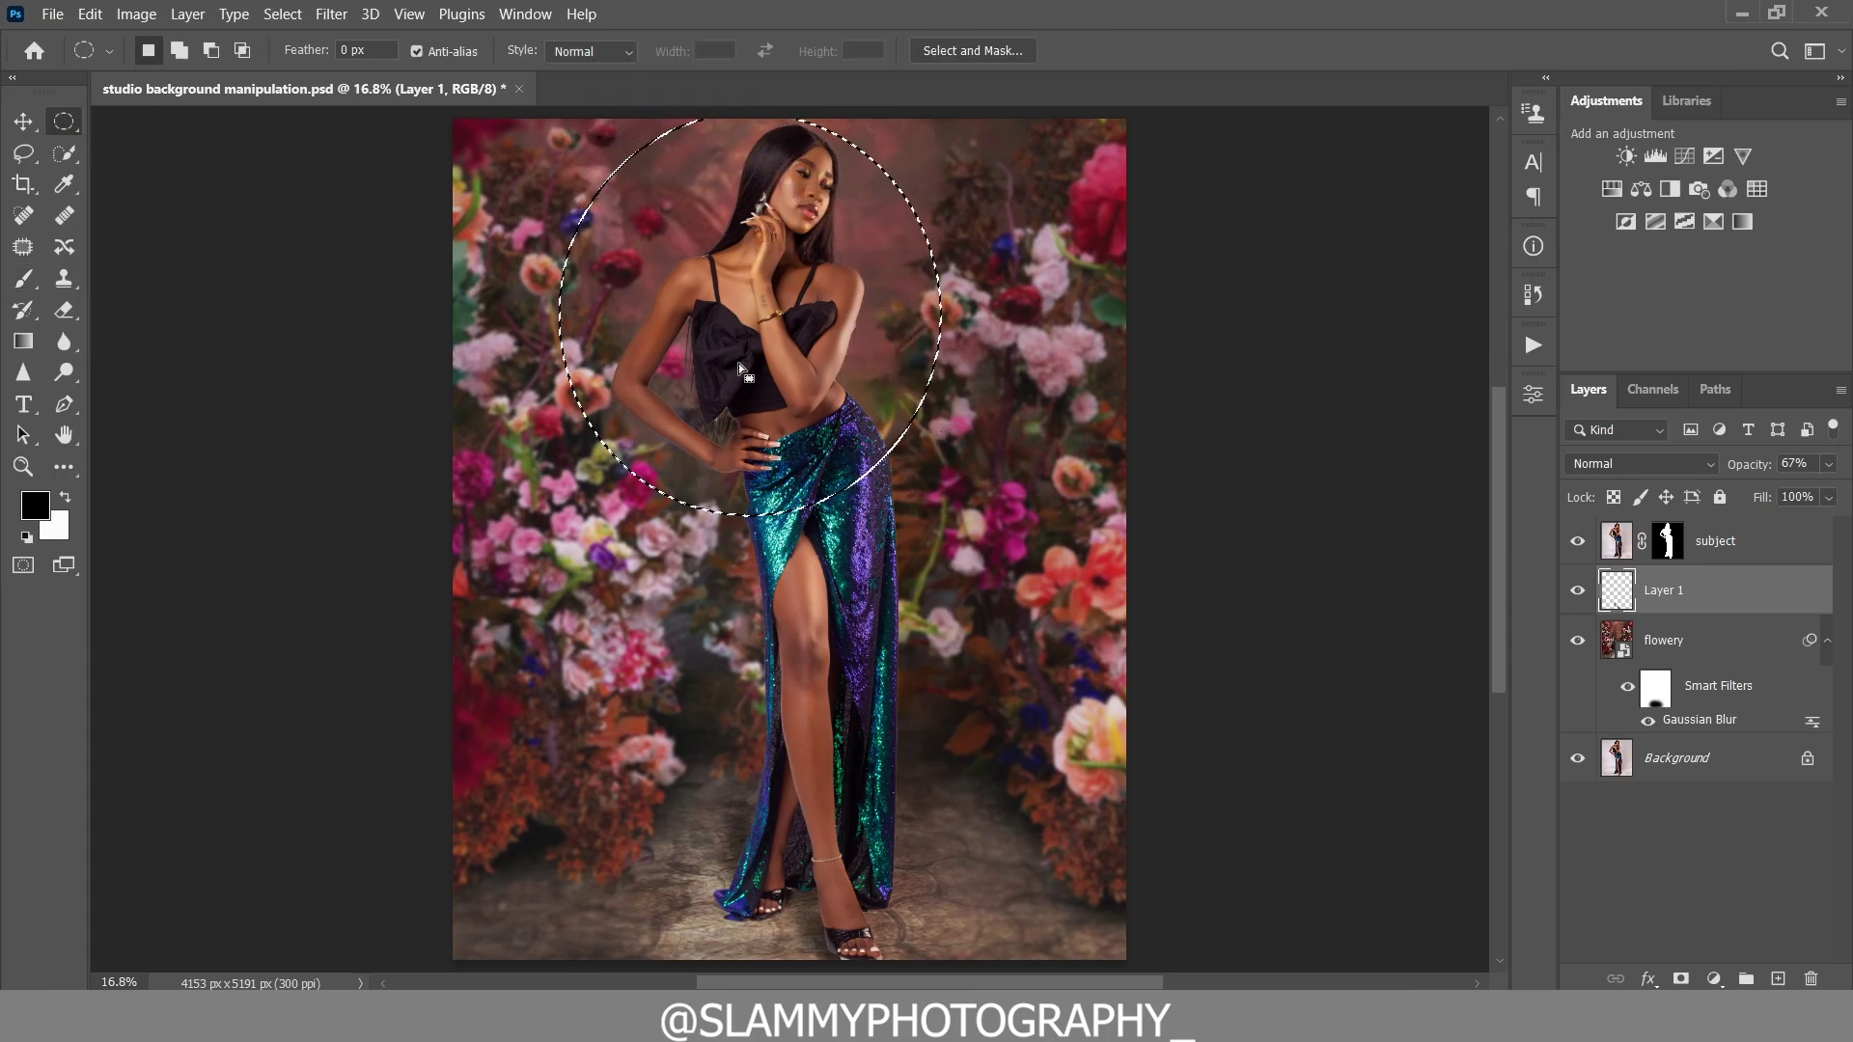
{"action": "left_click_drag", "start_coordinate": [743, 328], "coordinate": [766, 334]}
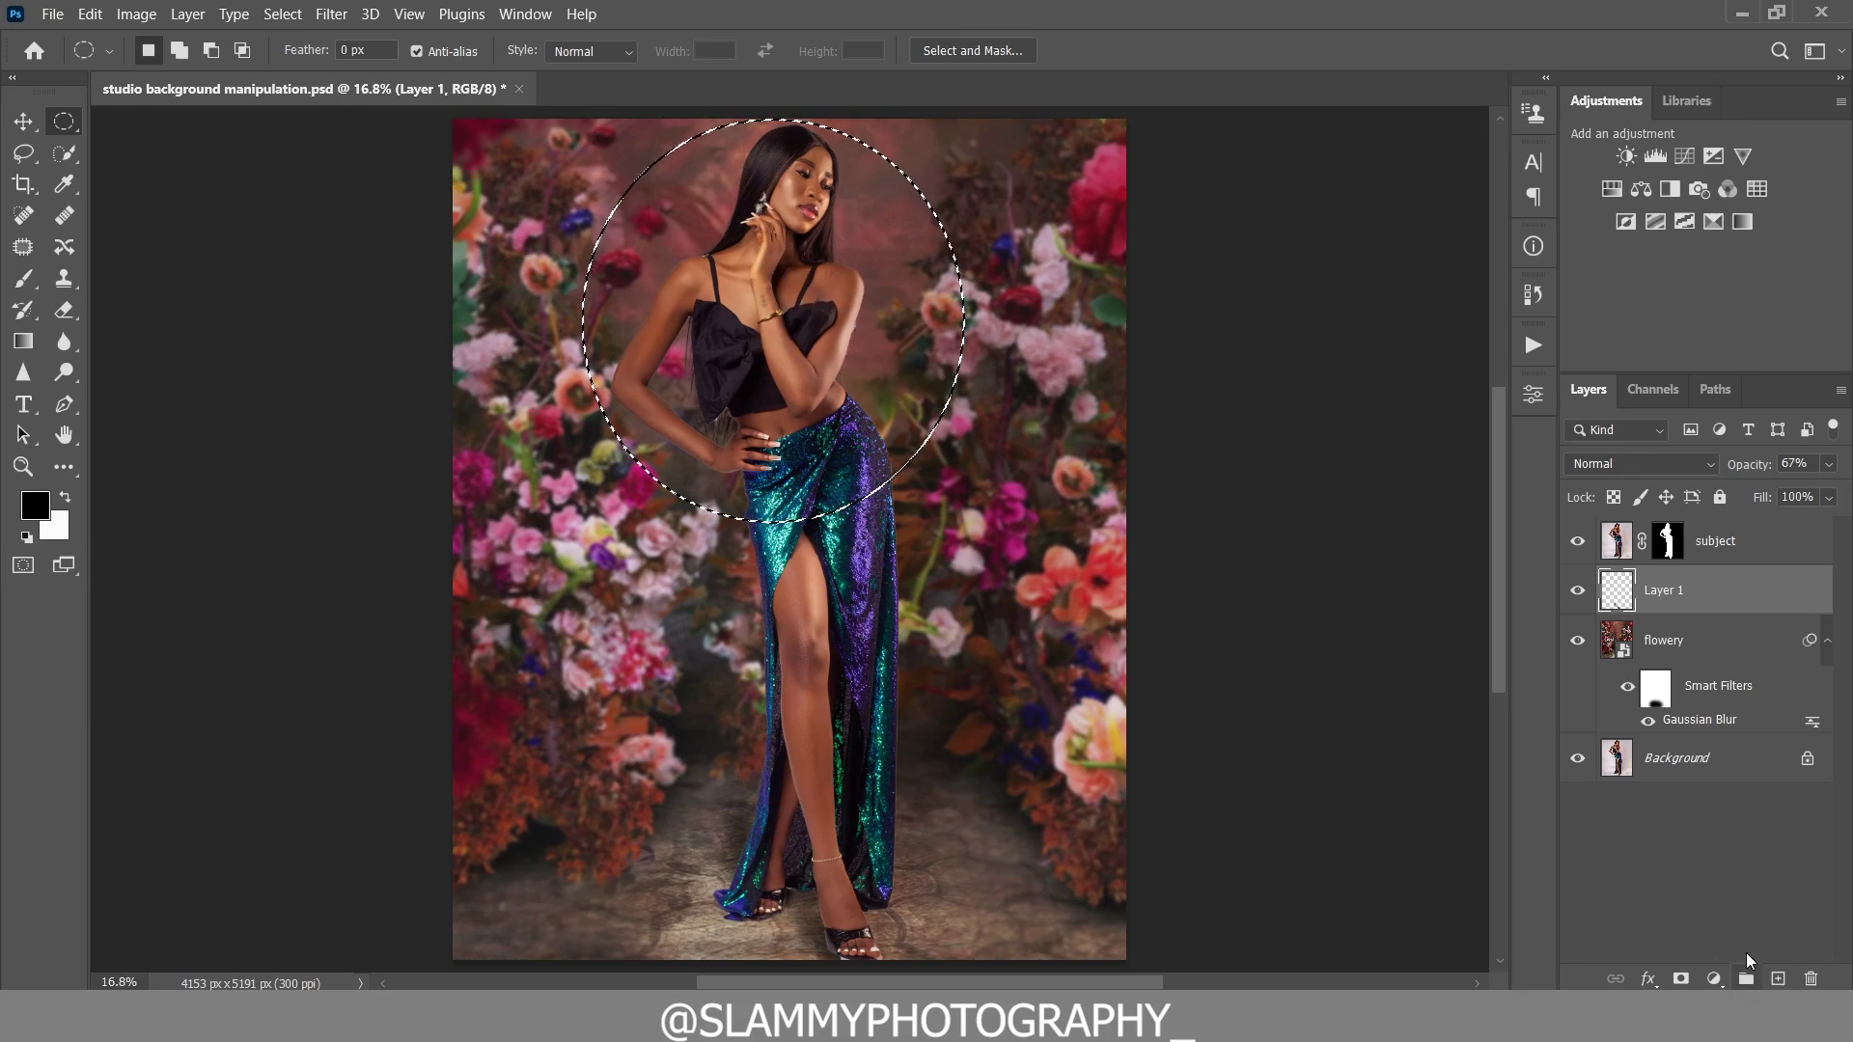
- Add a Curves adjustment from the selection, with one point at input 158, output 121 and the black point at output 19
{"action": "left_click", "coordinate": [1714, 978]}
{"action": "left_click", "coordinate": [1699, 669]}
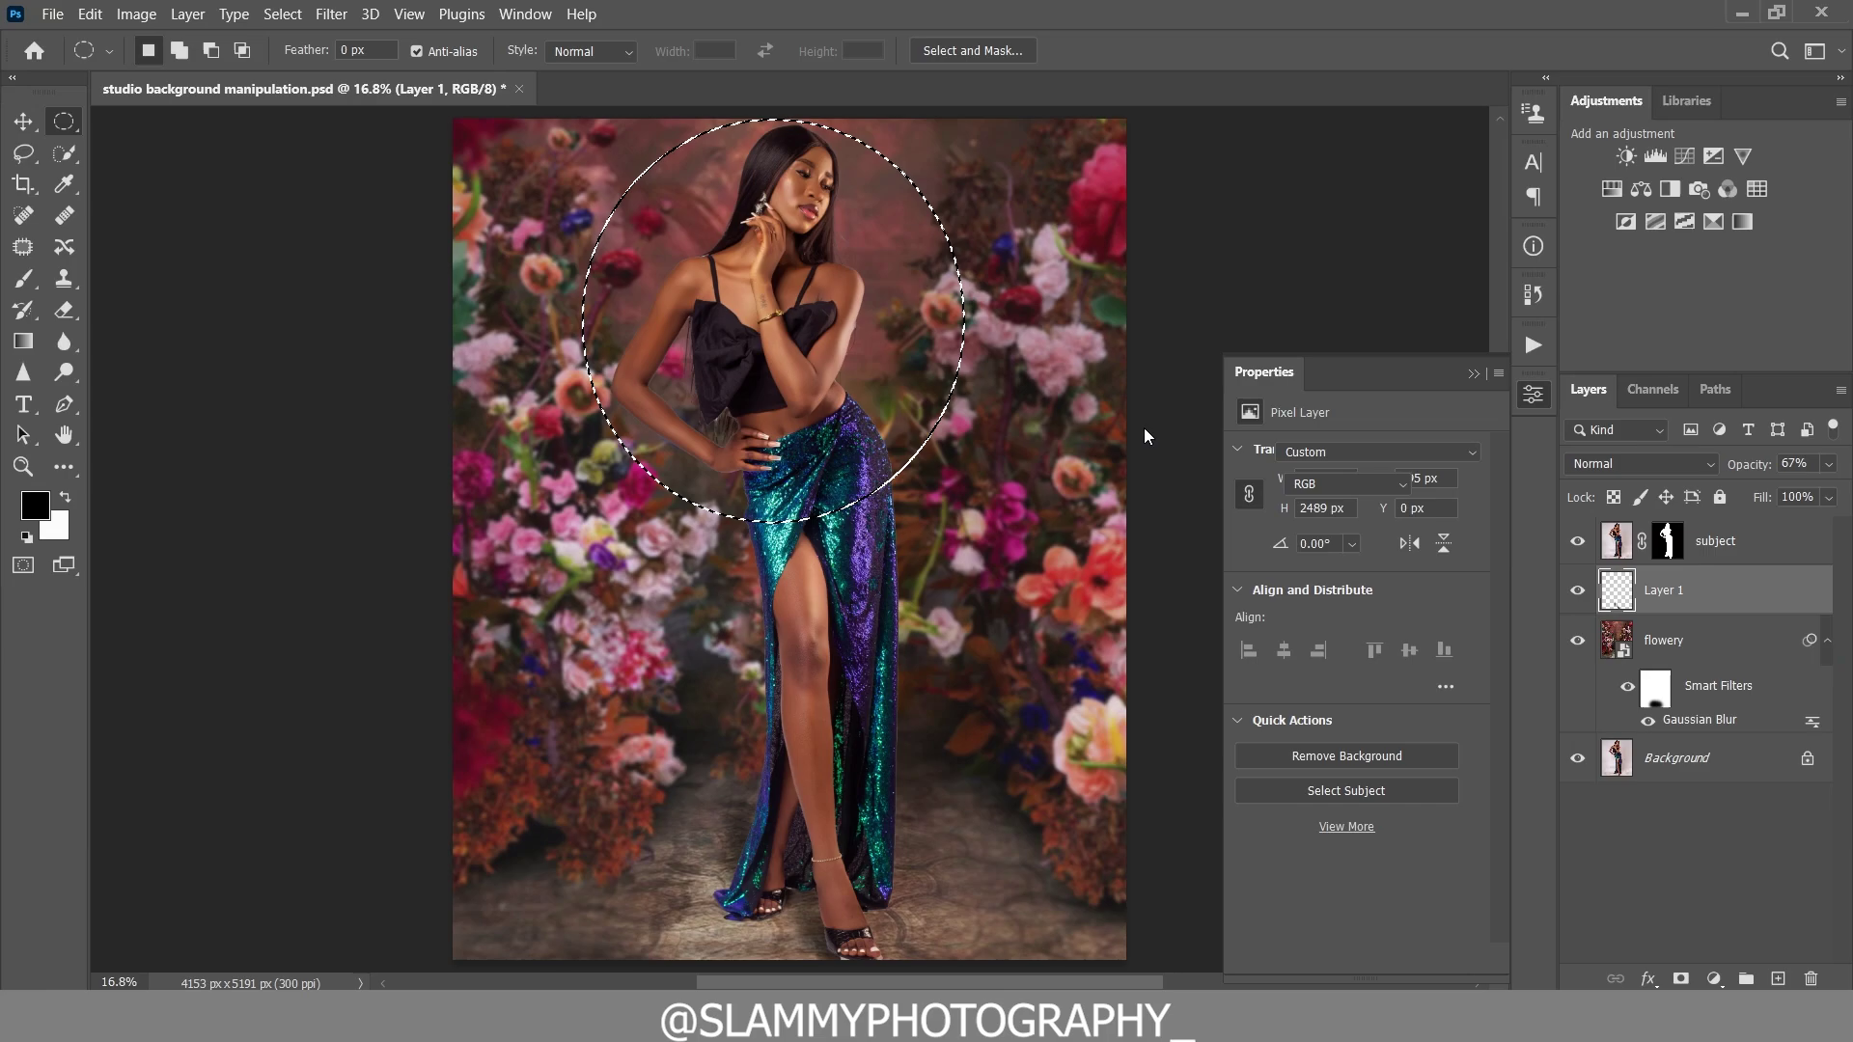
{"action": "left_click_drag", "start_coordinate": [1381, 601], "coordinate": [1400, 604]}
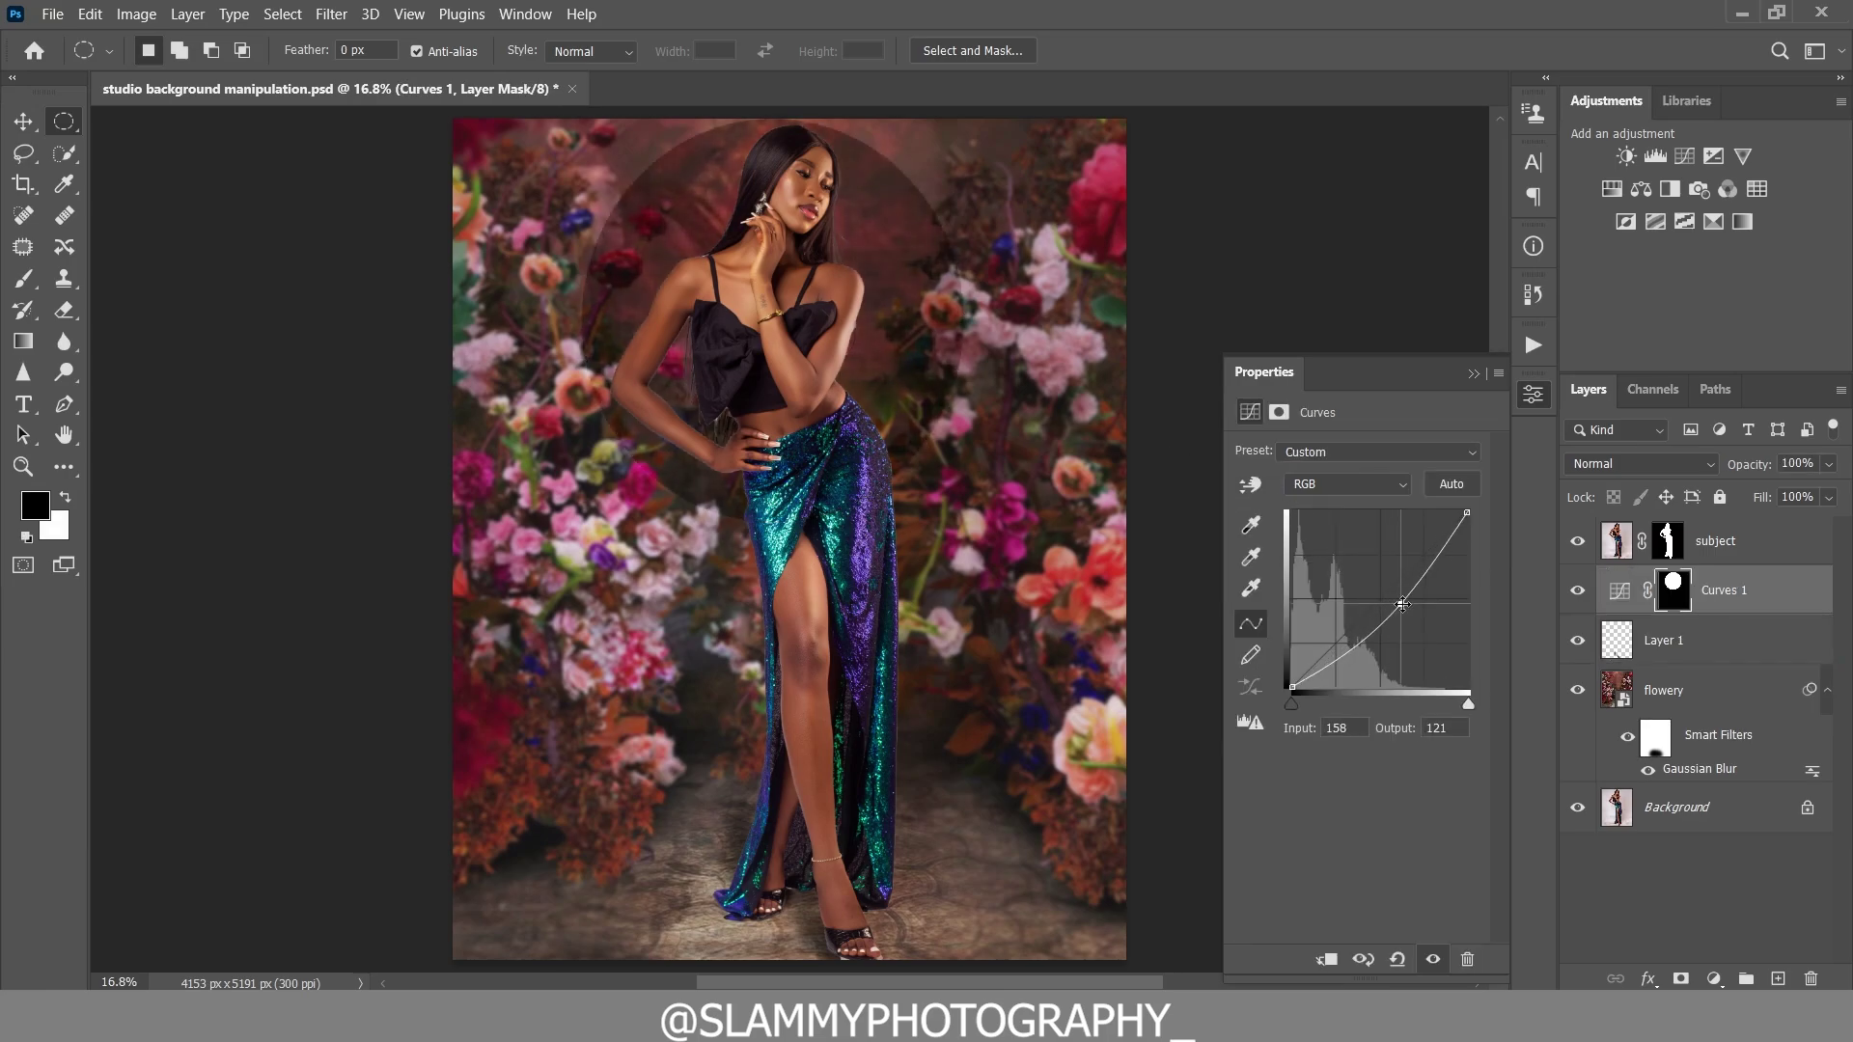
{"action": "left_click_drag", "start_coordinate": [1292, 685], "coordinate": [1287, 673]}
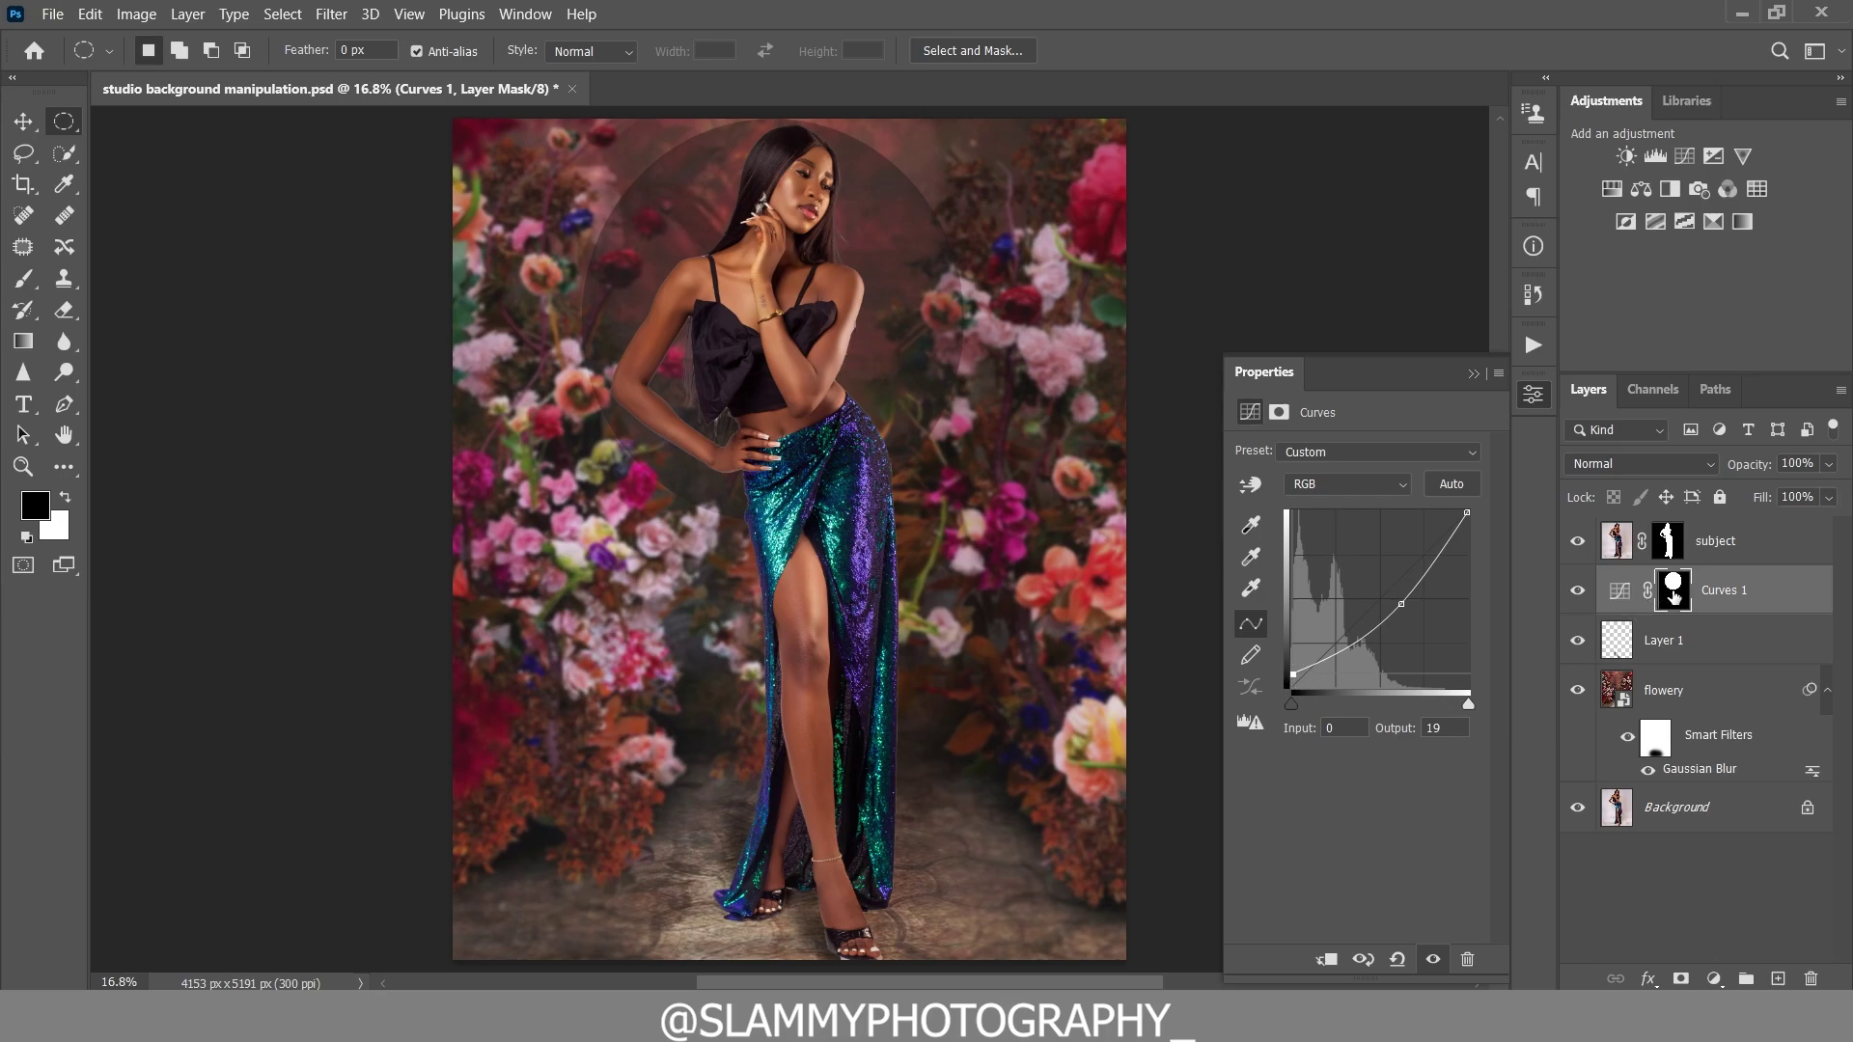
- Invert the Curves 1 mask so the darkening surrounds the model's upper body, and feather the mask to 71.4 px
{"action": "left_click", "coordinate": [1668, 595]}
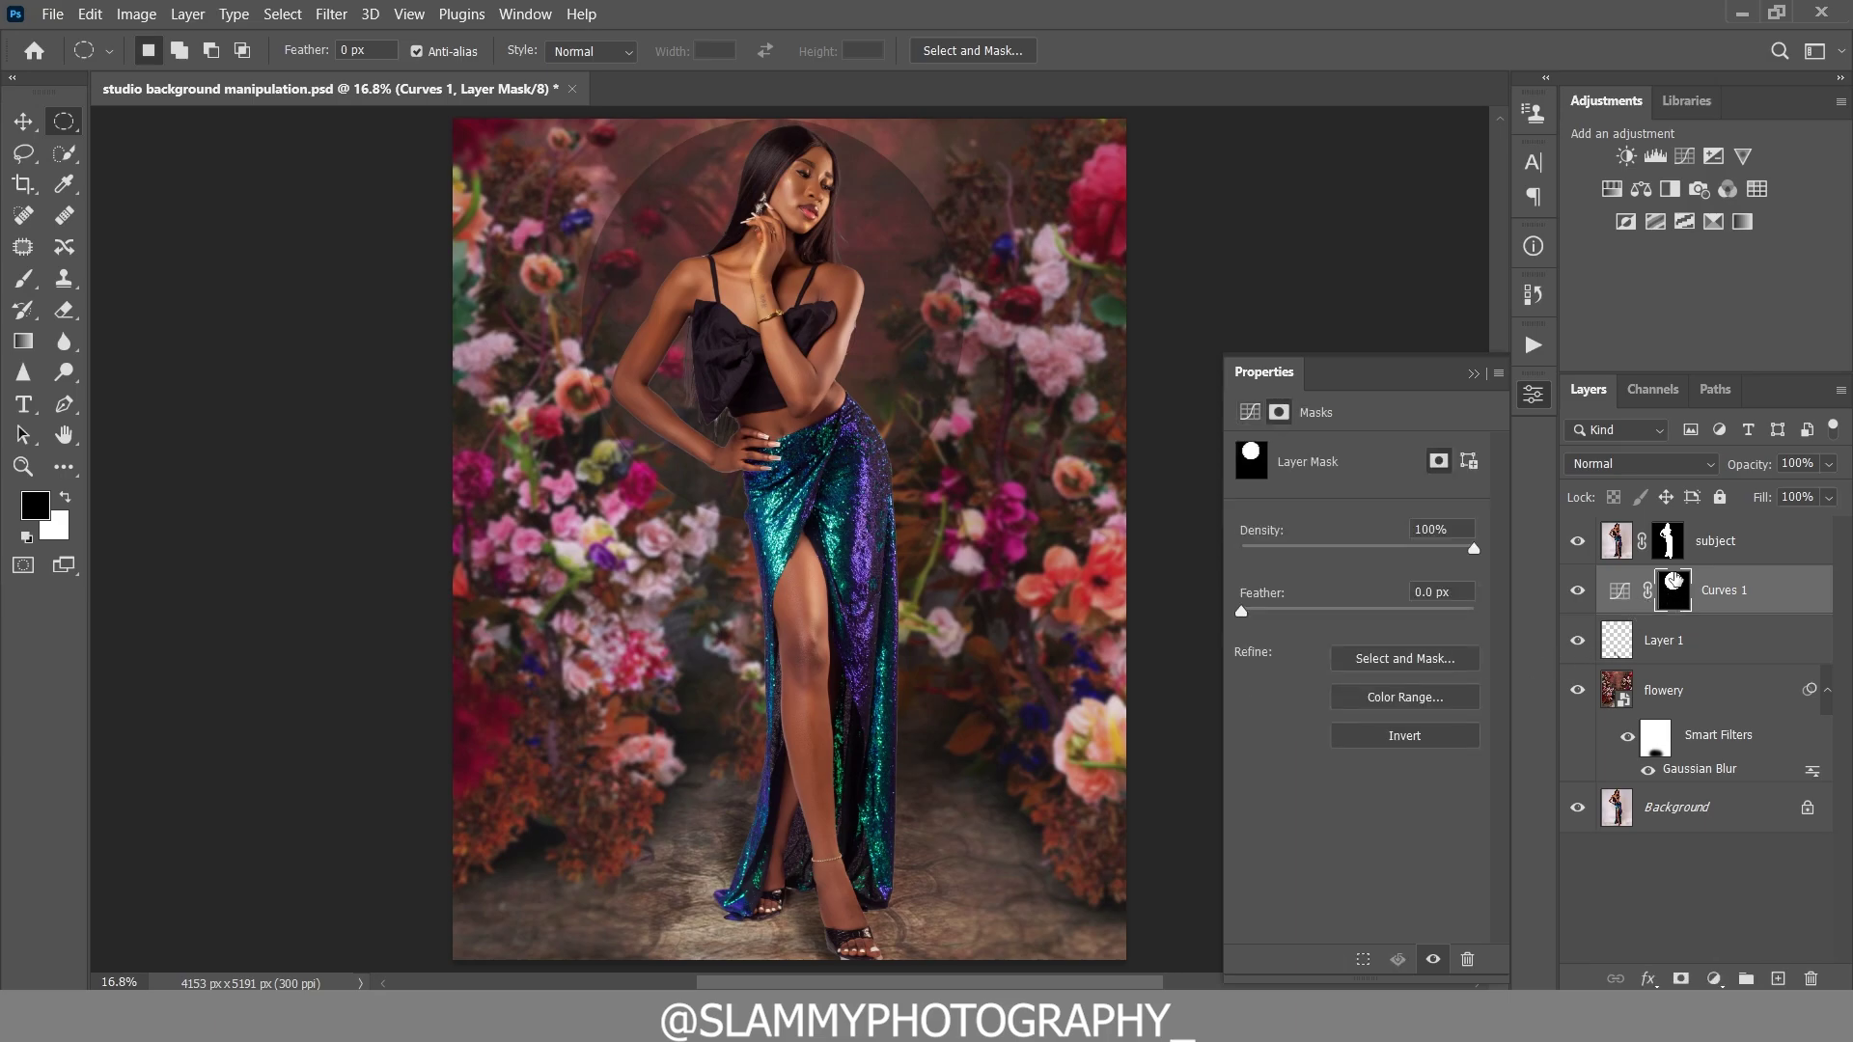
{"action": "left_click", "coordinate": [1431, 739]}
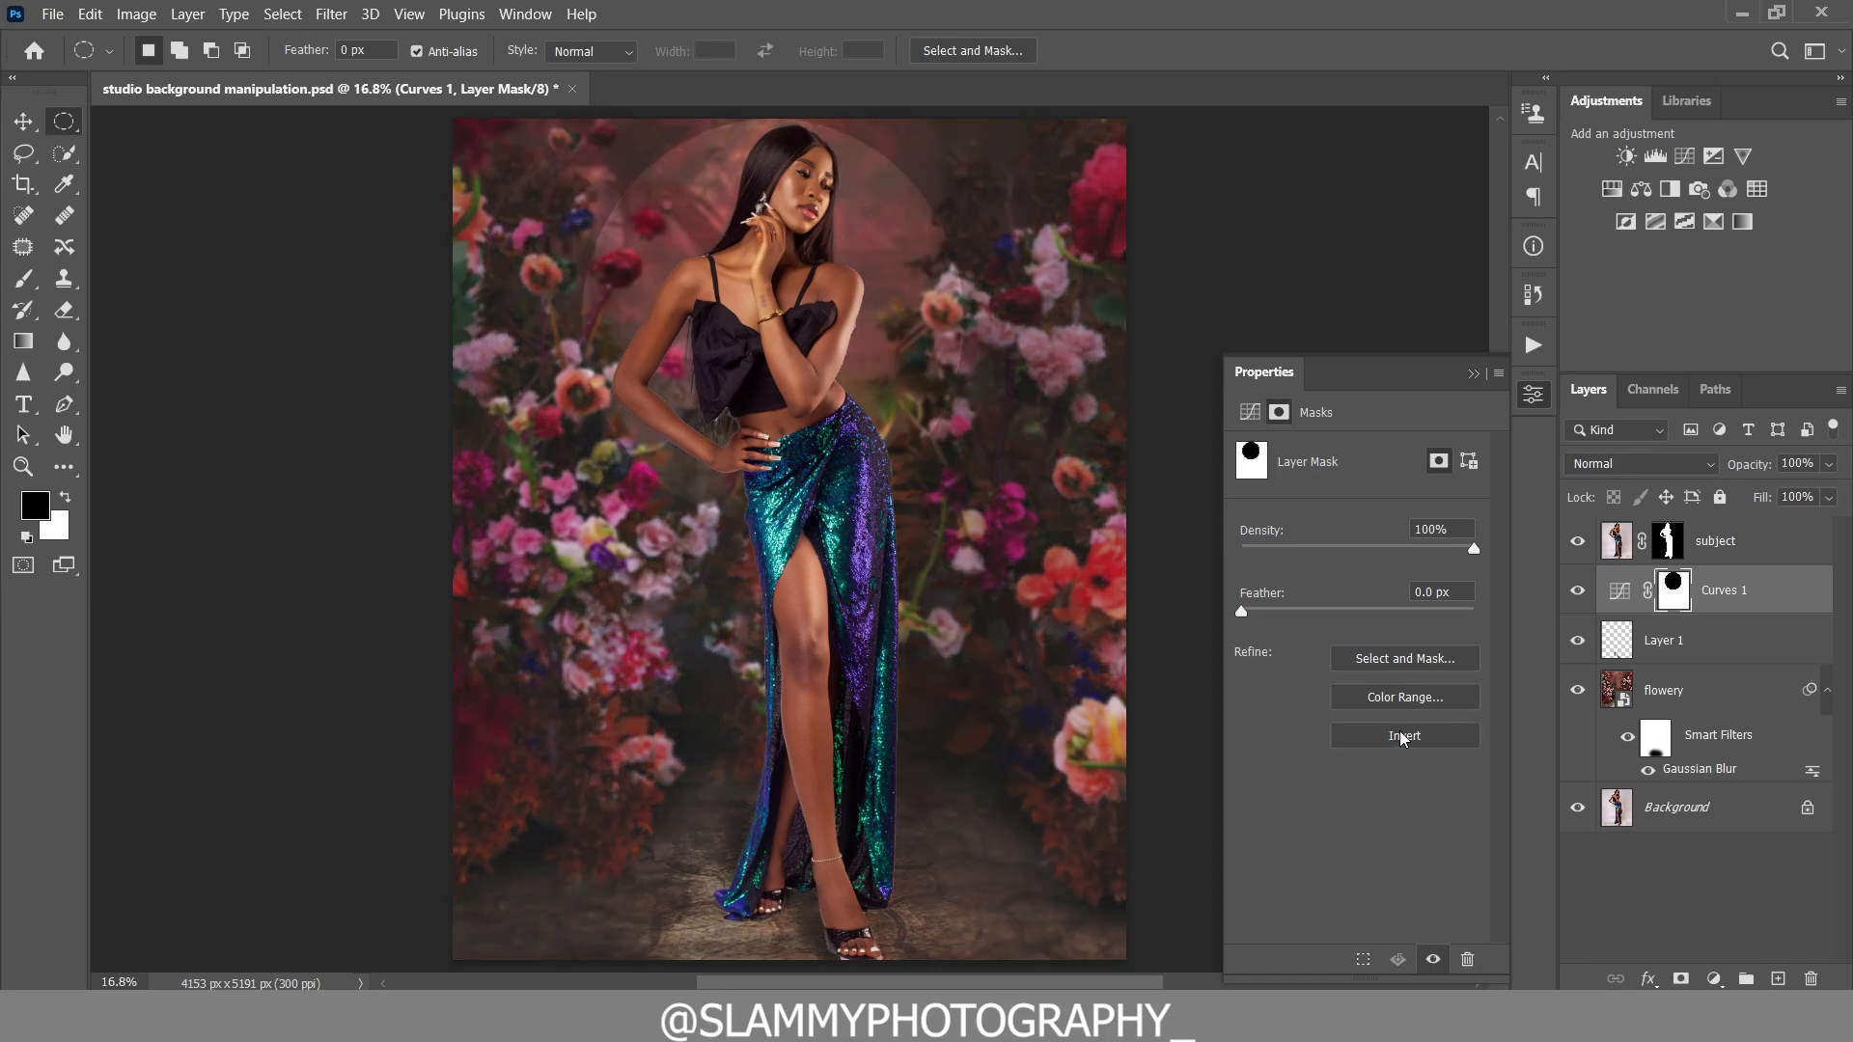
{"action": "left_click", "coordinate": [1428, 739]}
{"action": "left_click", "coordinate": [1422, 738]}
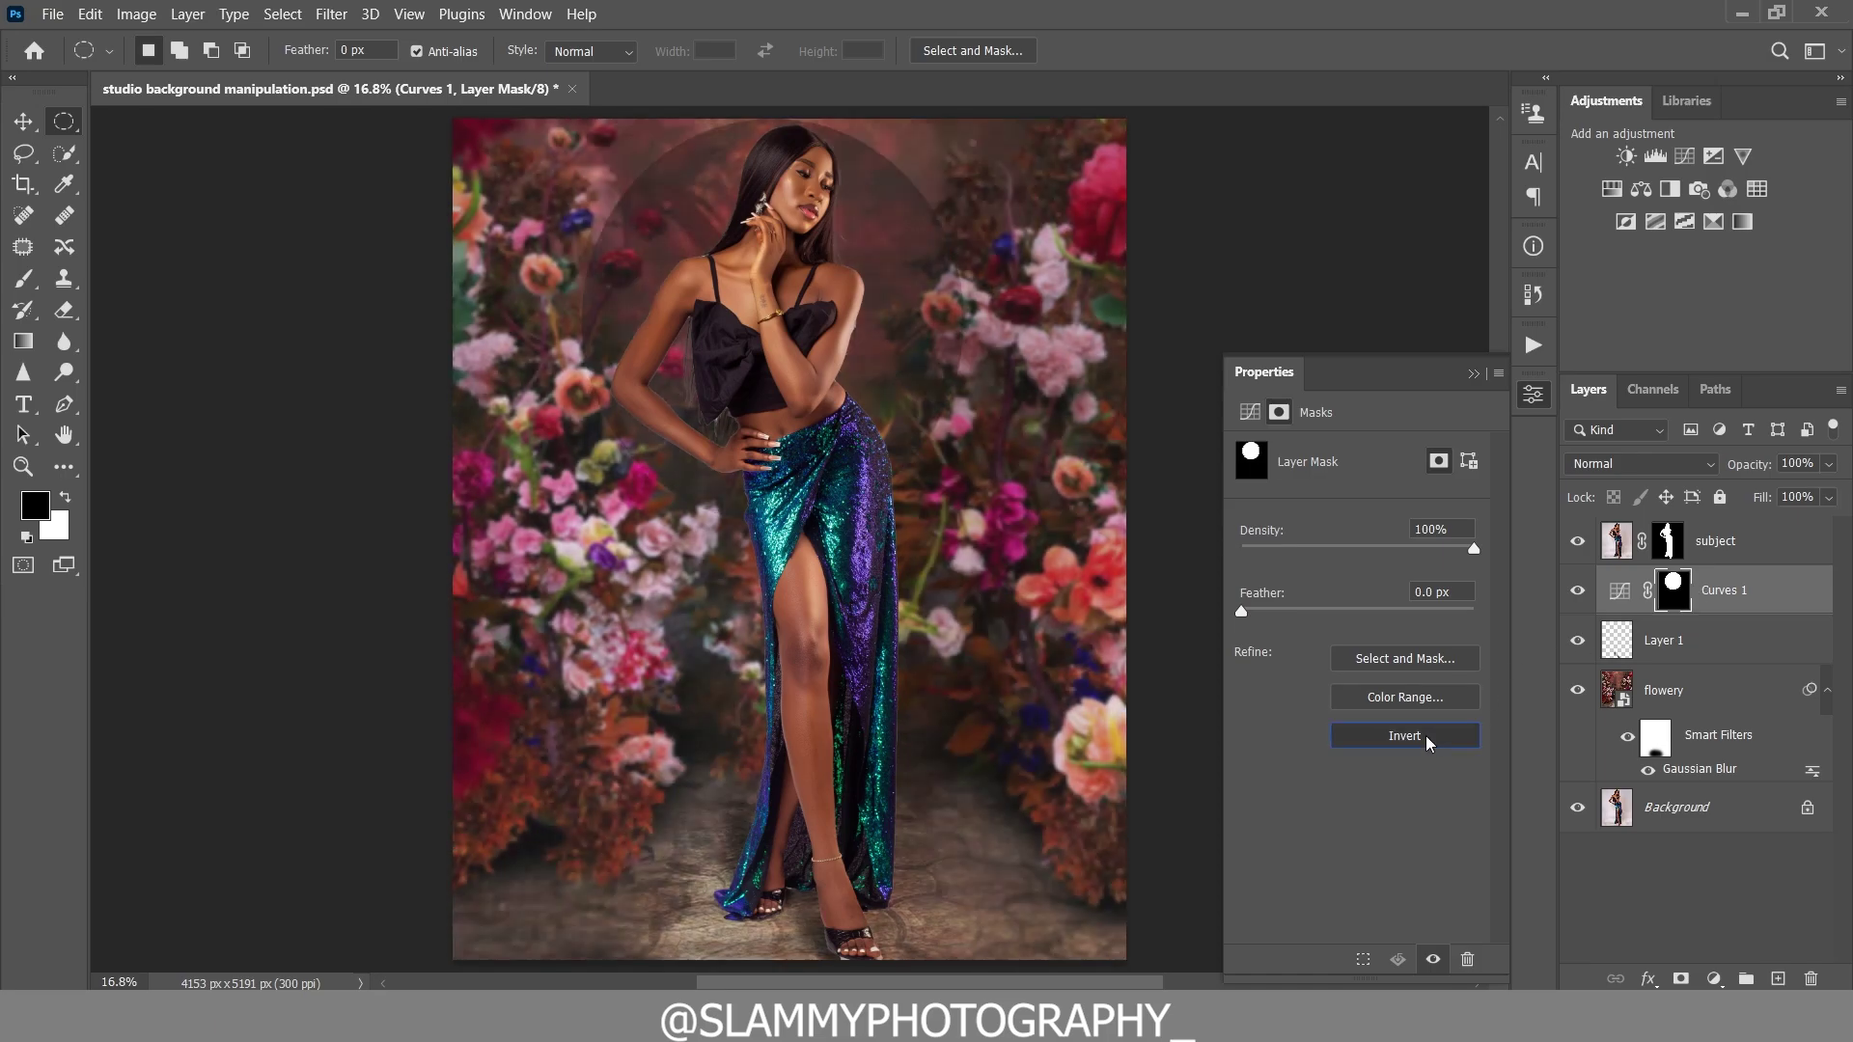
{"action": "left_click_drag", "start_coordinate": [1243, 611], "coordinate": [1360, 618]}
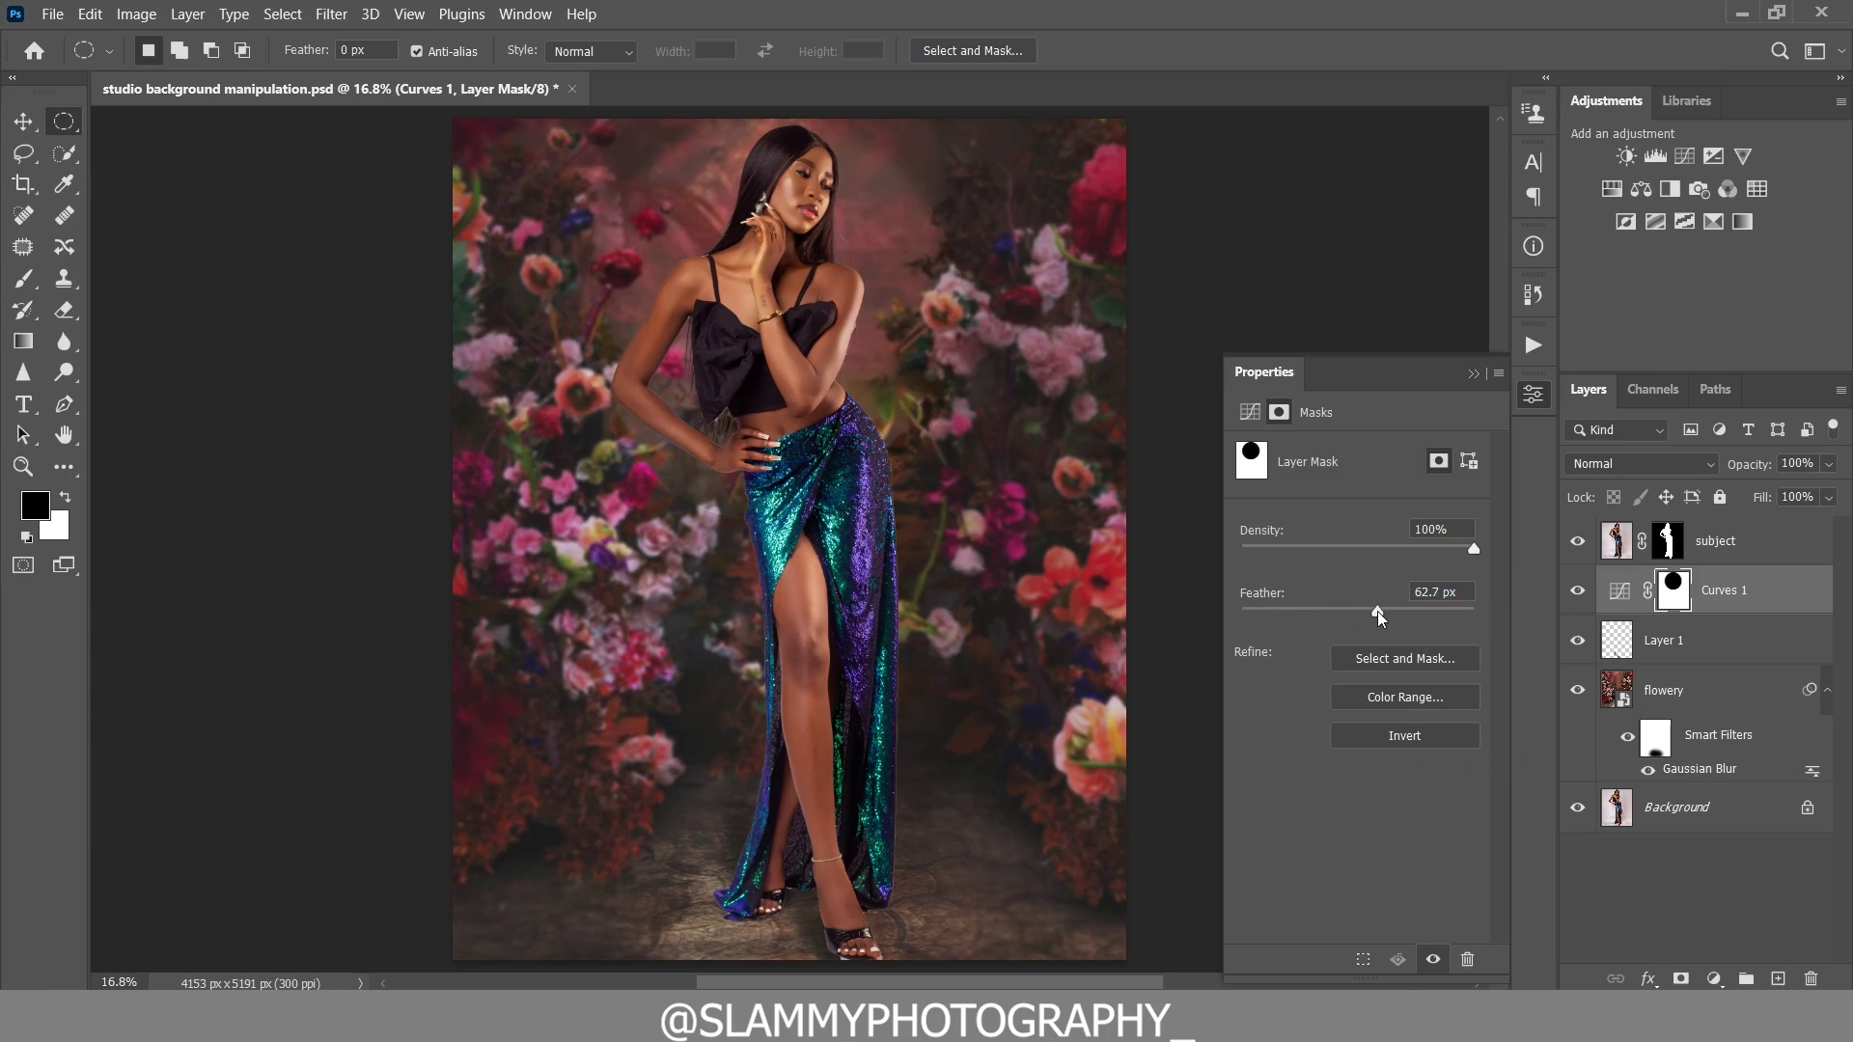
{"action": "left_click_drag", "start_coordinate": [1378, 614], "coordinate": [1381, 614]}
- Compare the image with and without the Curves 1 adjustment, and lower that layer's opacity to 78%
{"action": "left_click", "coordinate": [1583, 591]}
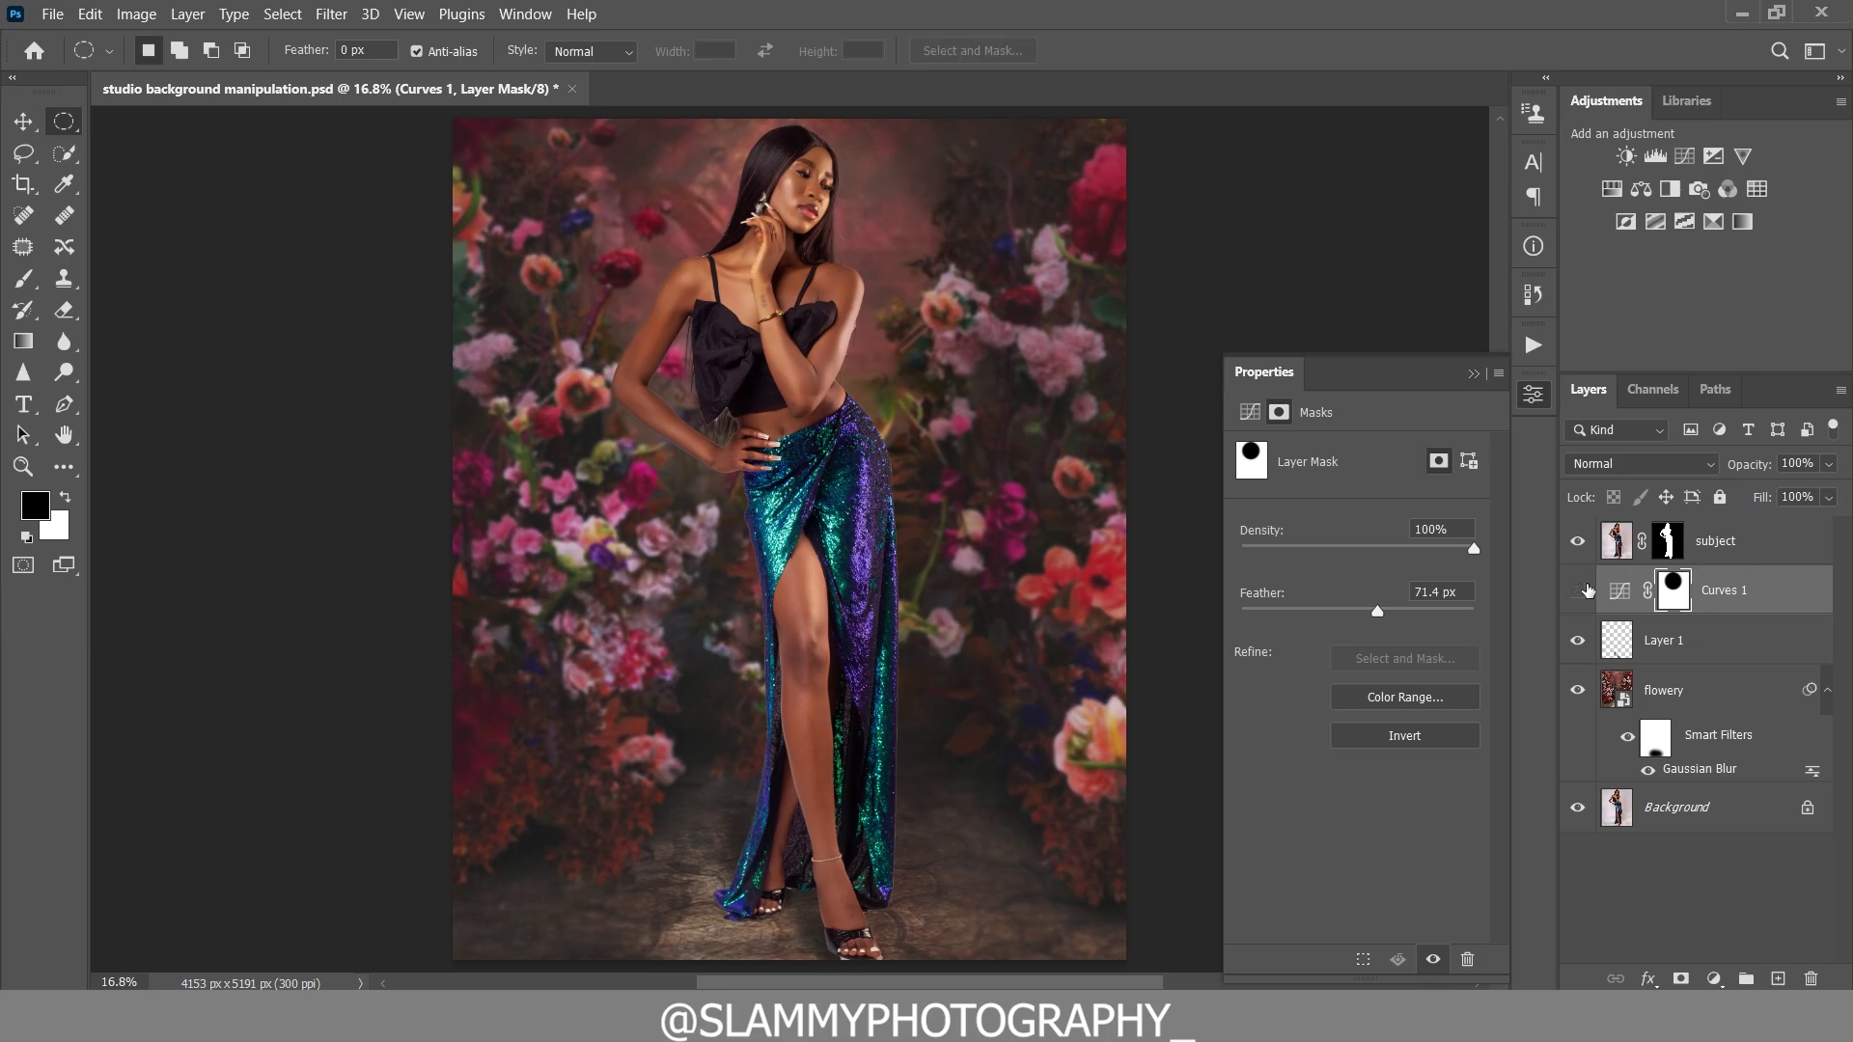
{"action": "left_click", "coordinate": [1583, 591]}
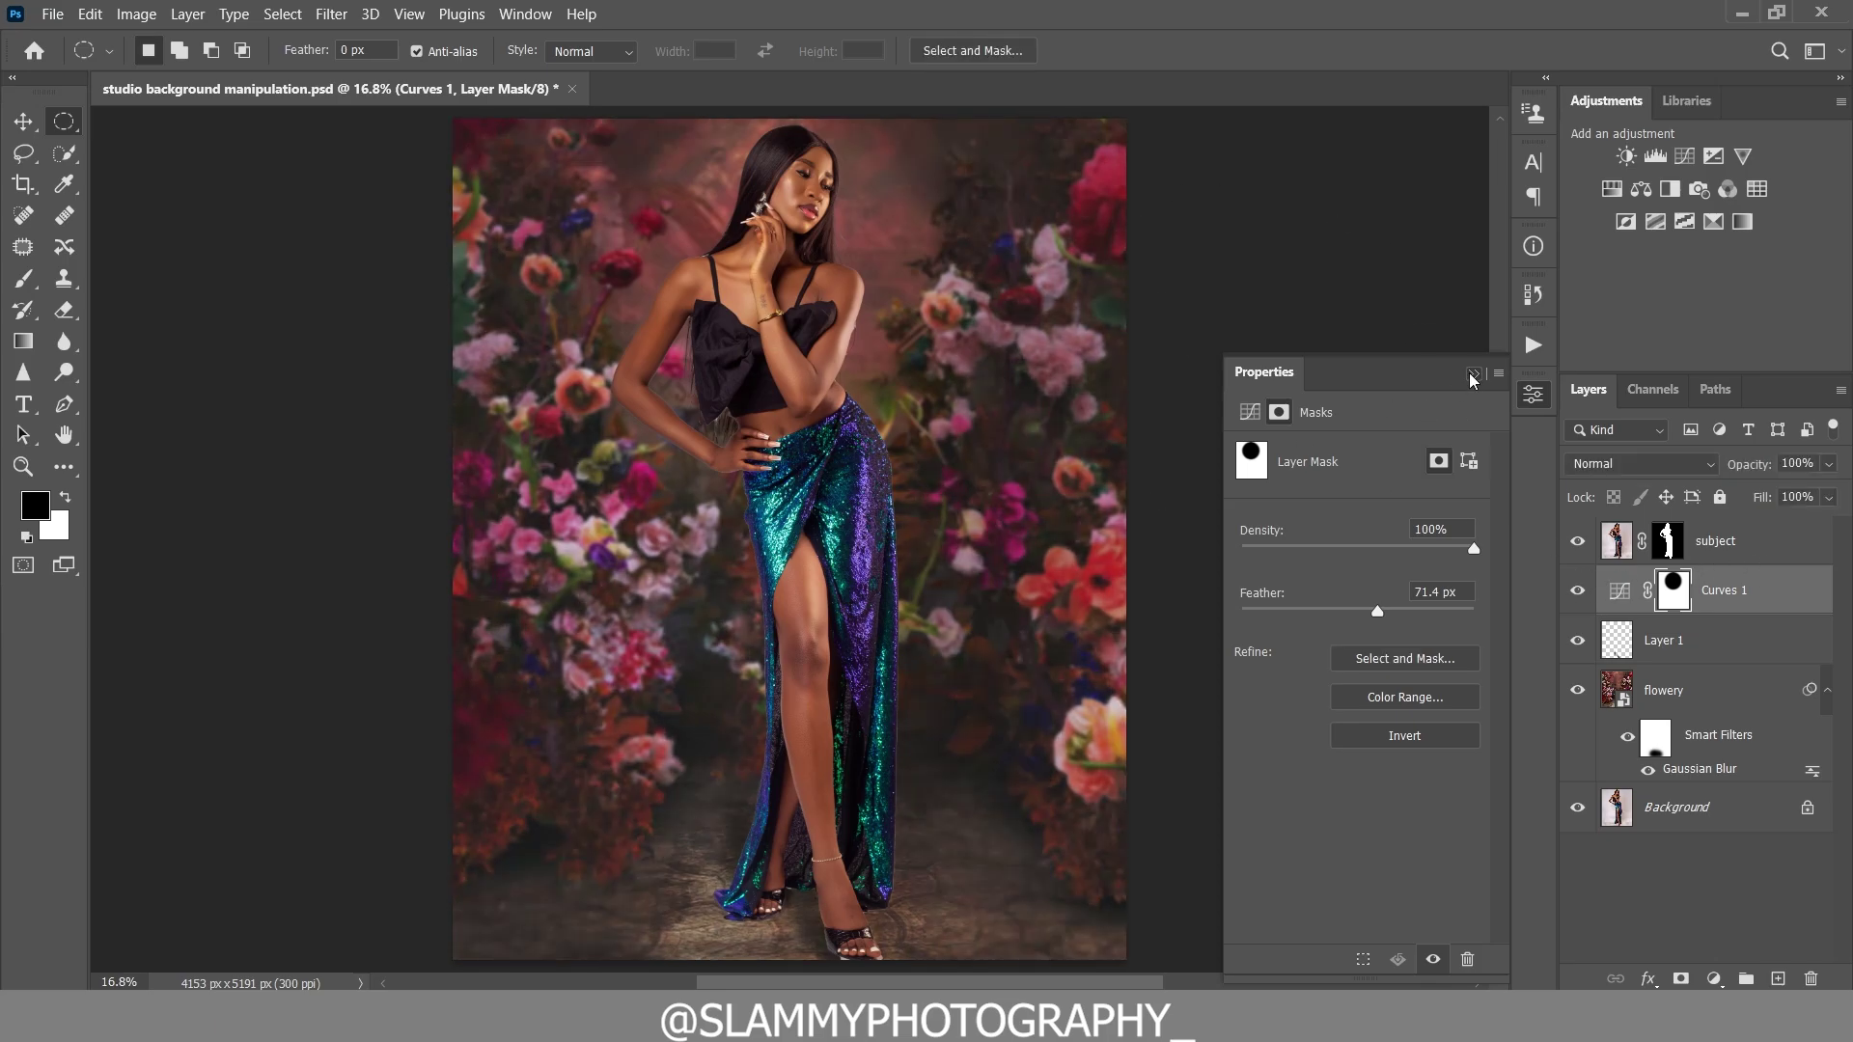
{"action": "left_click", "coordinate": [1474, 374]}
{"action": "left_click", "coordinate": [1577, 595]}
{"action": "left_click", "coordinate": [1577, 595]}
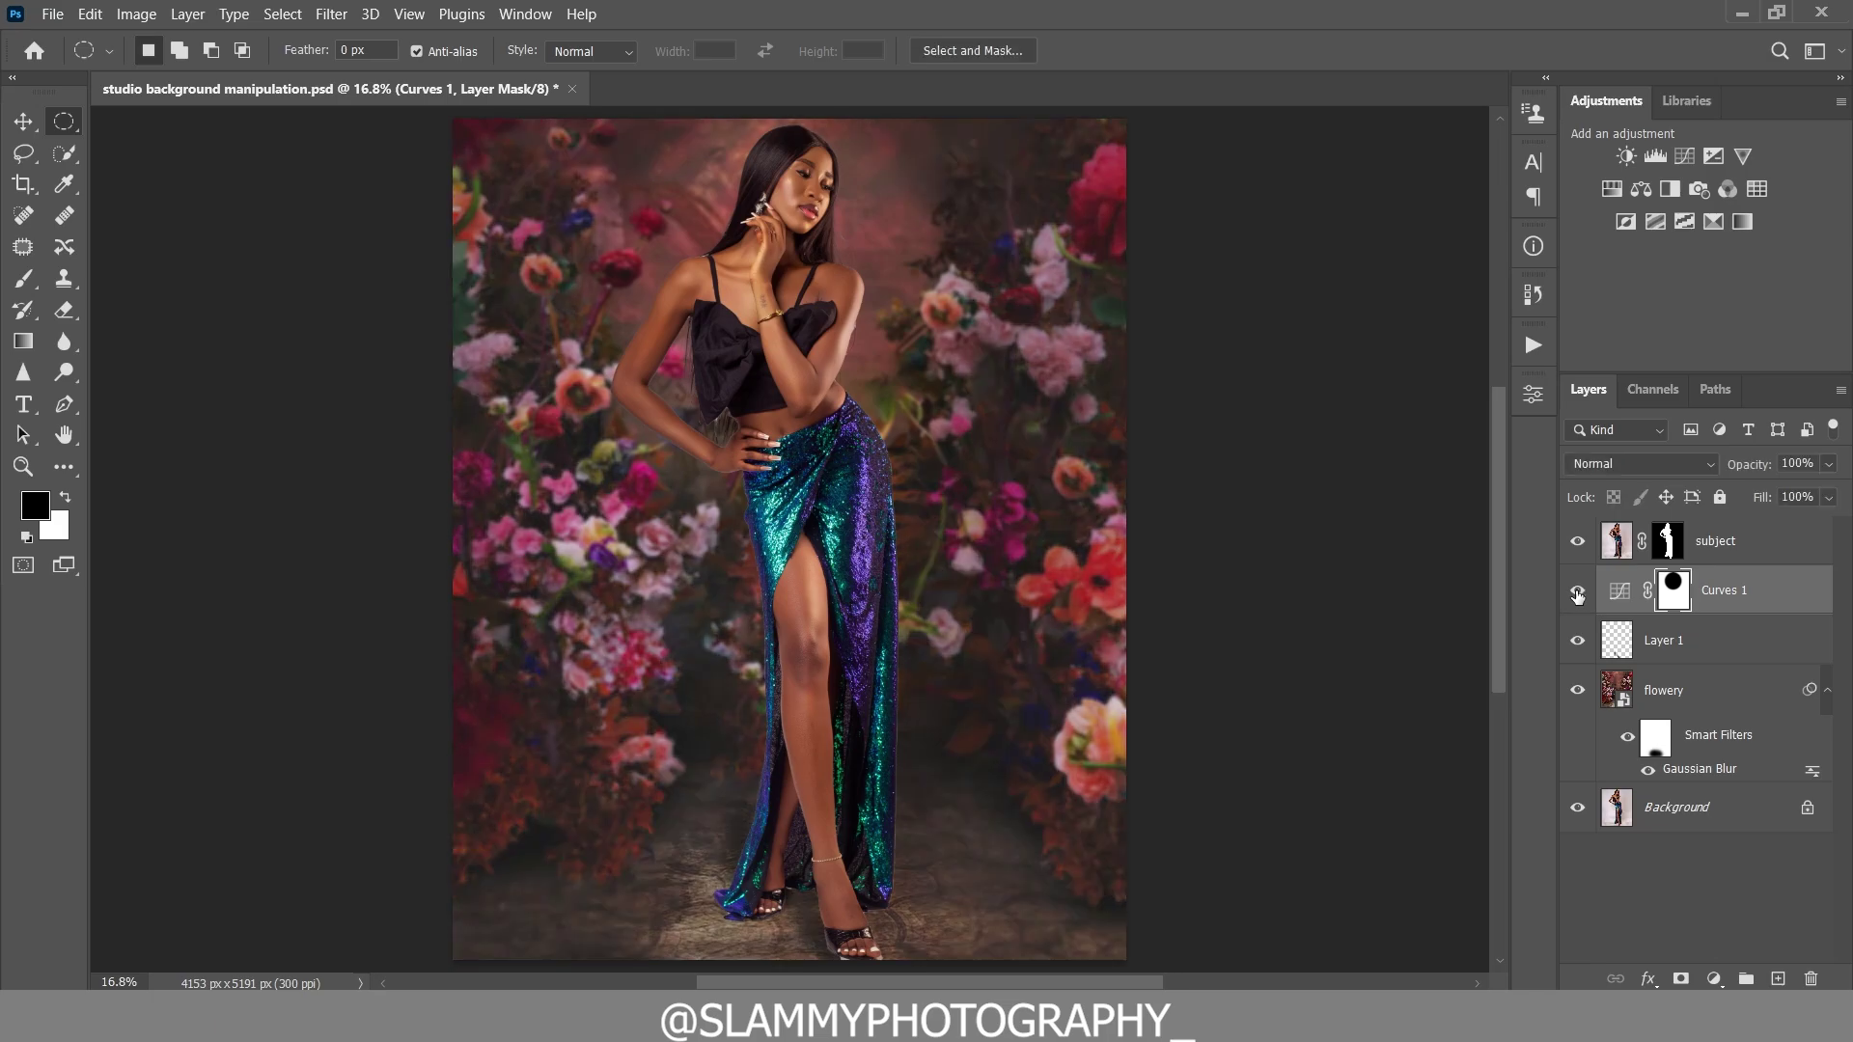
{"action": "left_click_drag", "start_coordinate": [1756, 471], "coordinate": [1737, 469]}
- Add a Hue/Saturation adjustment above the subject layer, setting Reds sampled from the eye white to saturation -51 and lightness +48
{"action": "left_click", "coordinate": [19, 468]}
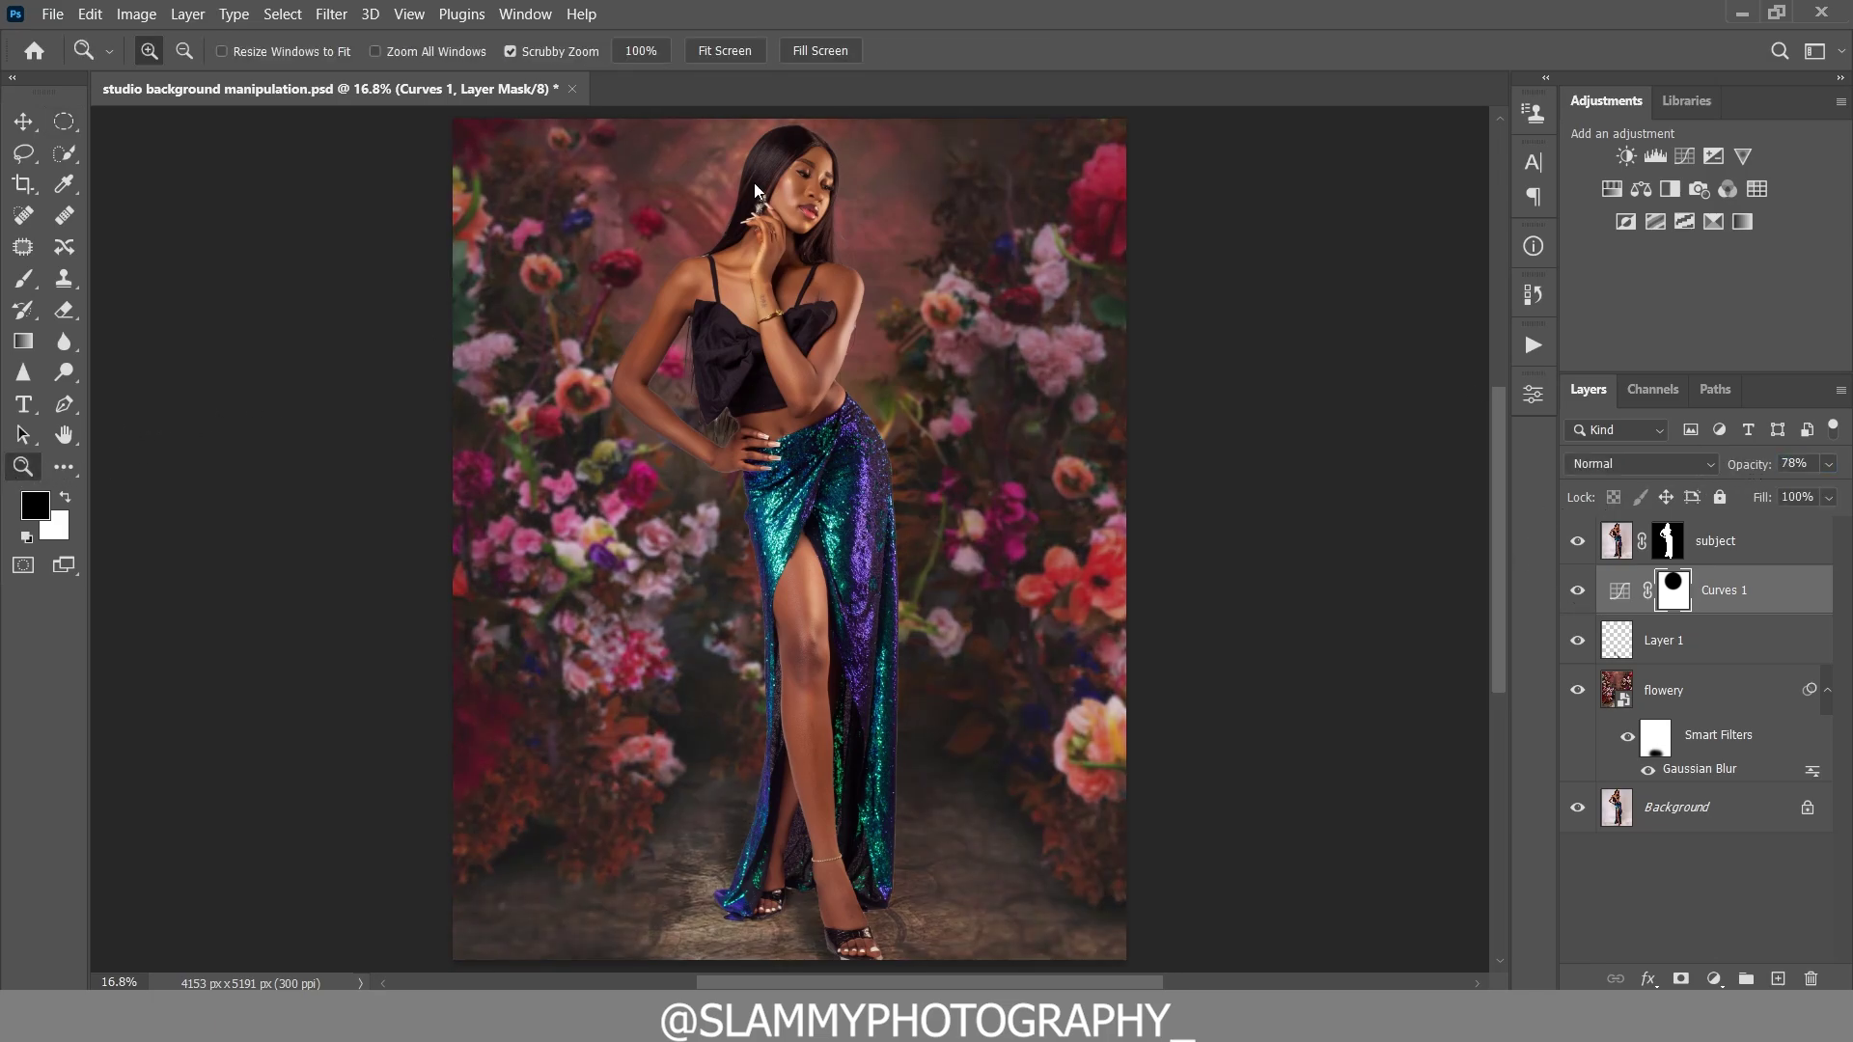
{"action": "left_click_drag", "start_coordinate": [866, 270], "coordinate": [1050, 501]}
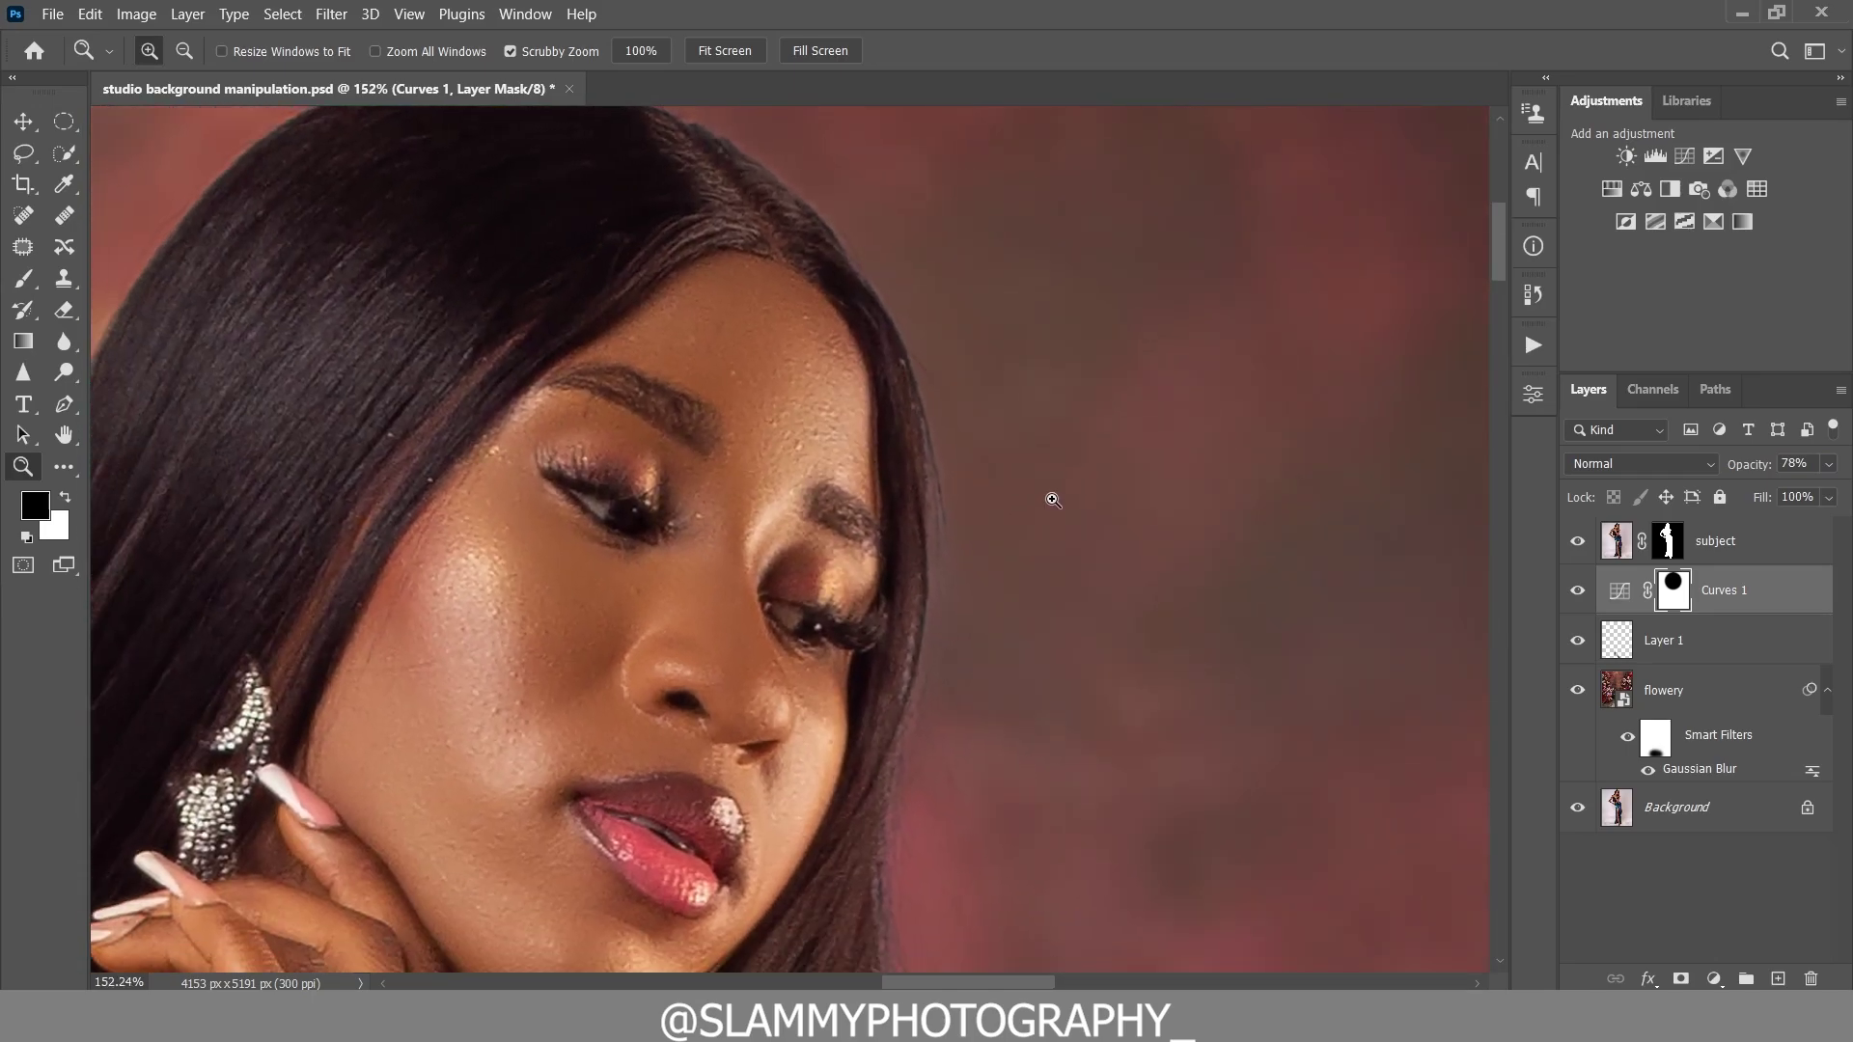
{"action": "left_click", "coordinate": [1751, 546]}
{"action": "left_click", "coordinate": [1715, 979]}
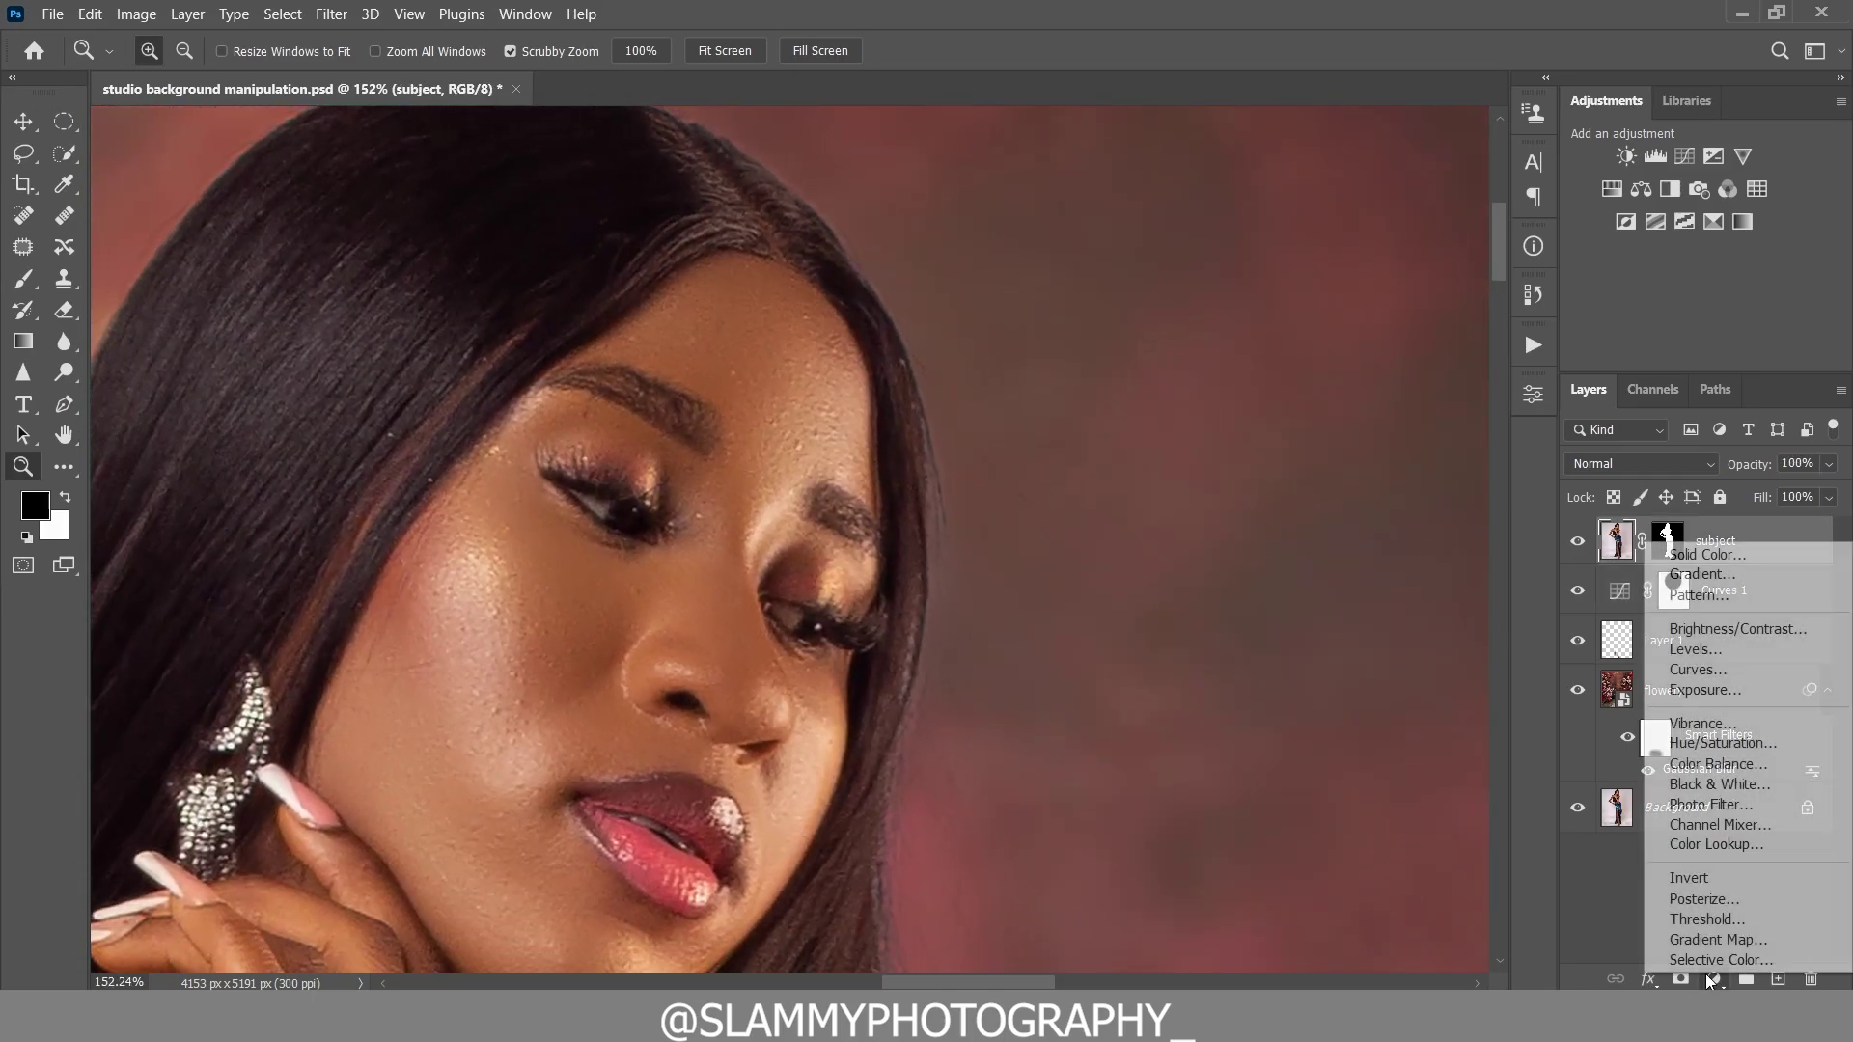
{"action": "left_click", "coordinate": [1725, 743]}
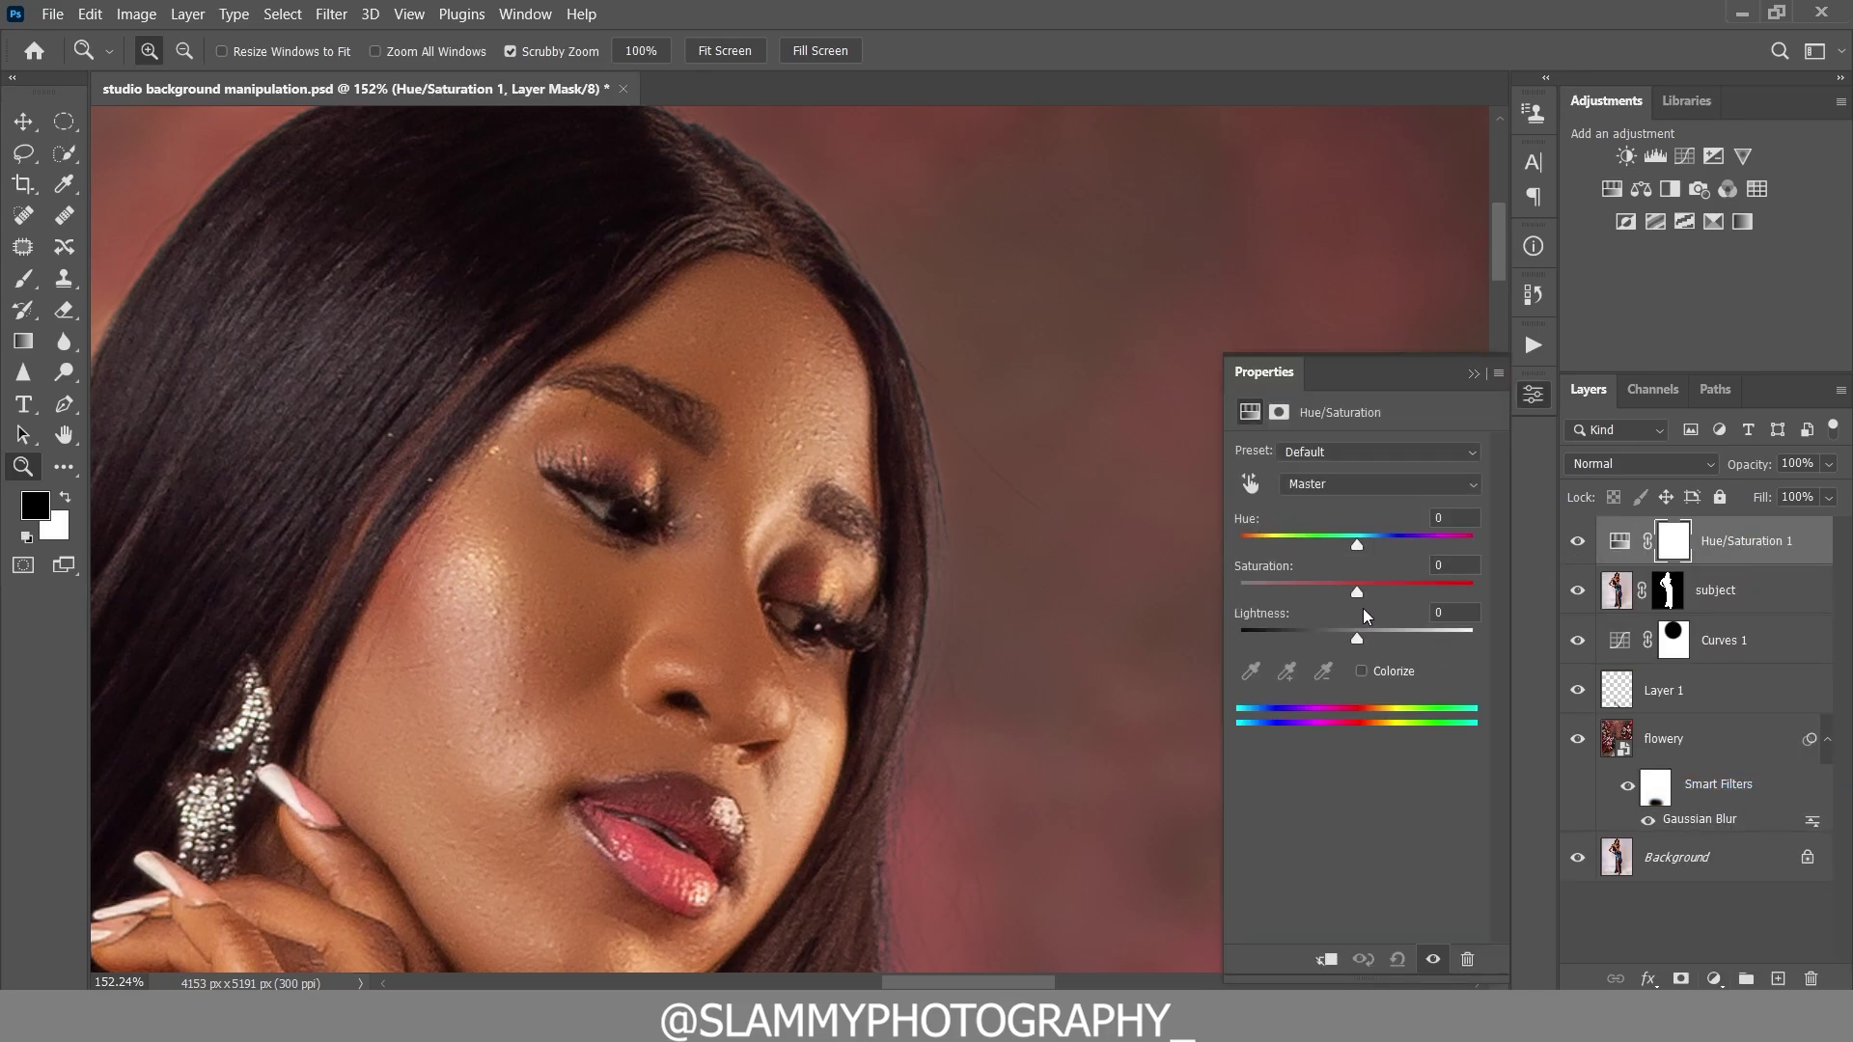
{"action": "left_click", "coordinate": [1250, 484]}
{"action": "left_click", "coordinate": [597, 500]}
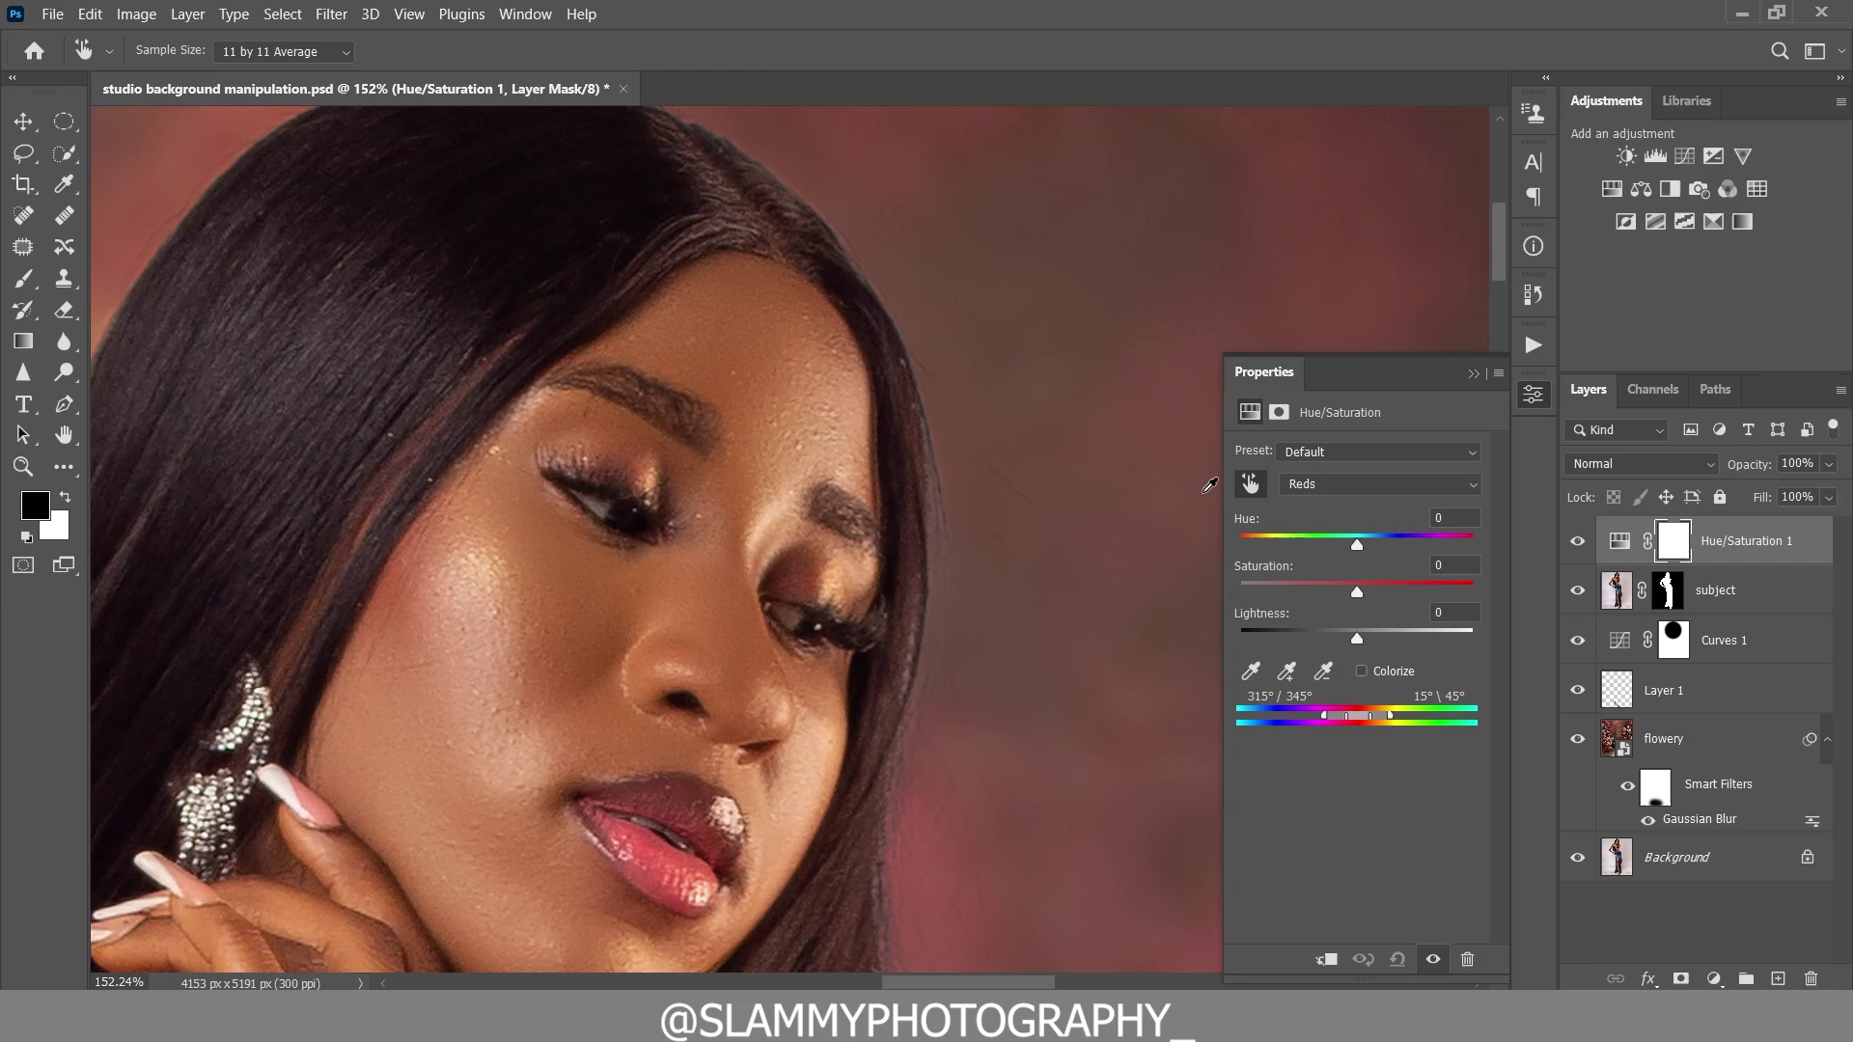
{"action": "left_click_drag", "start_coordinate": [1342, 592], "coordinate": [1417, 639]}
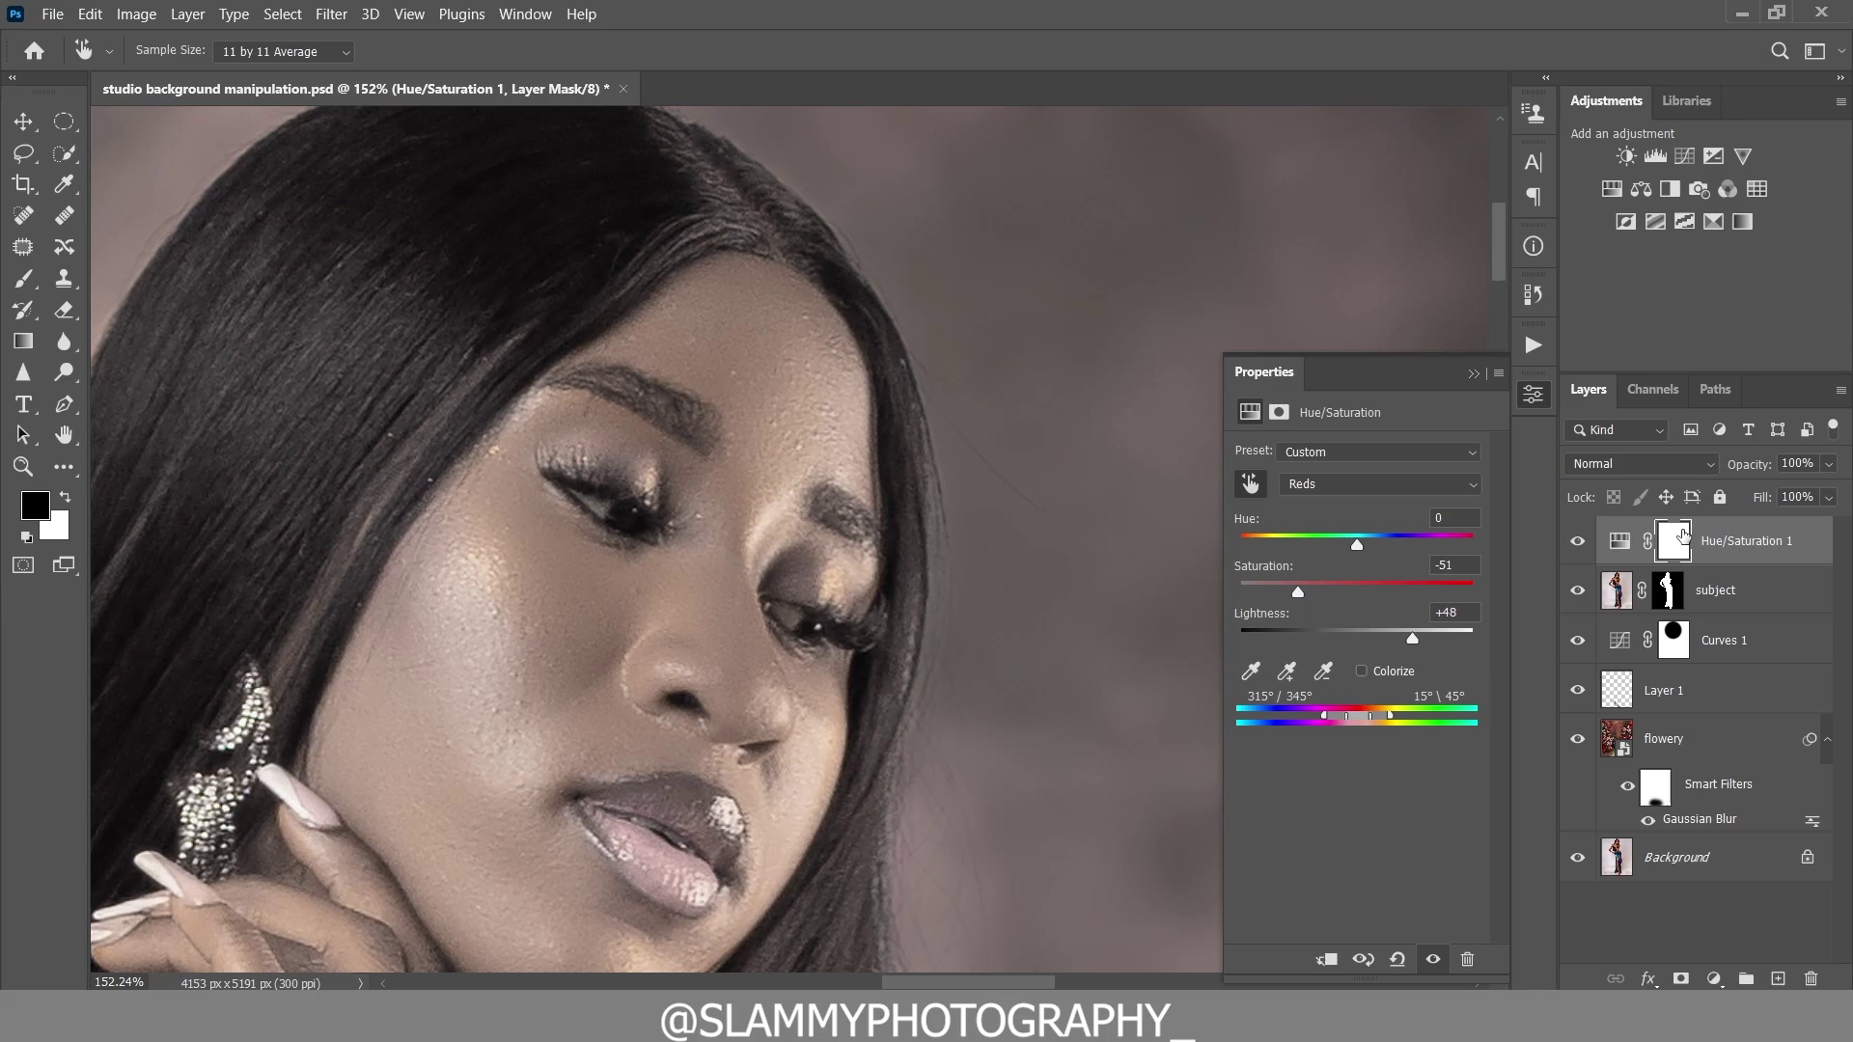
- Invert the Hue/Saturation mask and paint white over the whites of both eyes with a 15 px brush at 52% flow
{"action": "key", "text": "ctrl+i"}
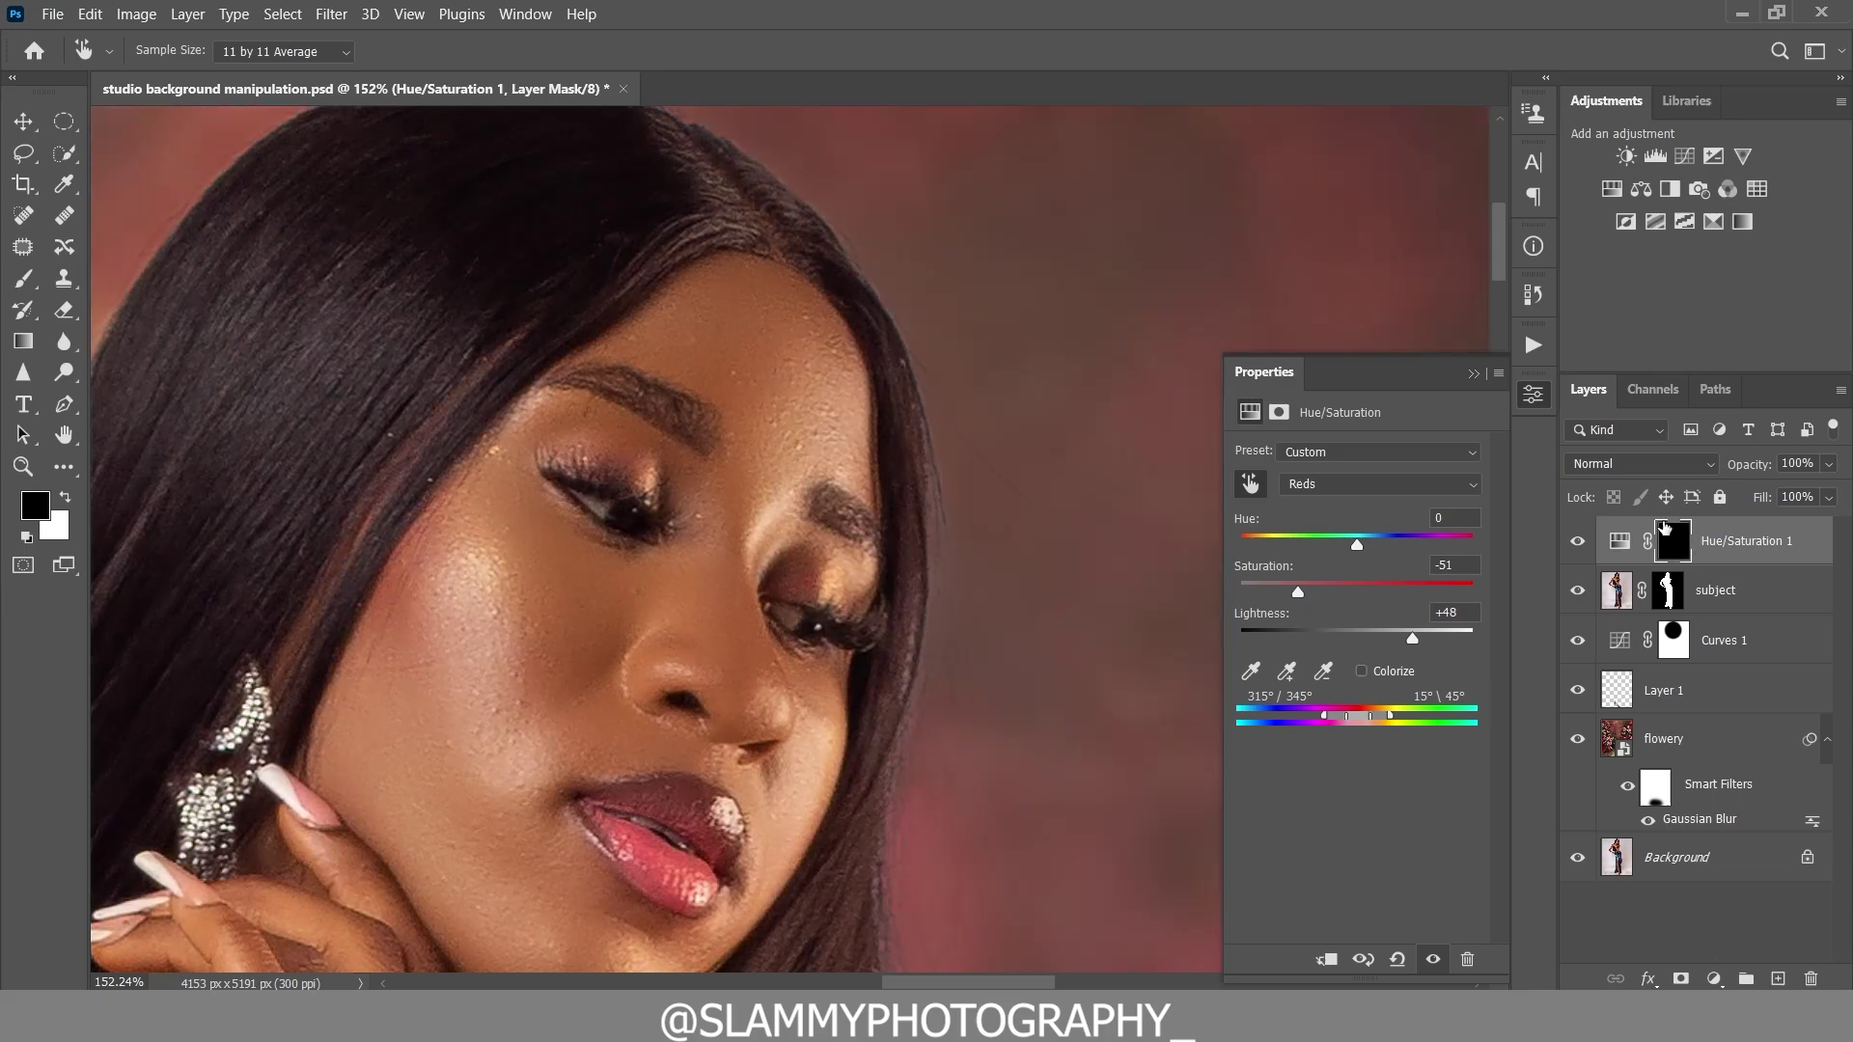
{"action": "left_click", "coordinate": [24, 279]}
{"action": "left_click", "coordinate": [64, 497]}
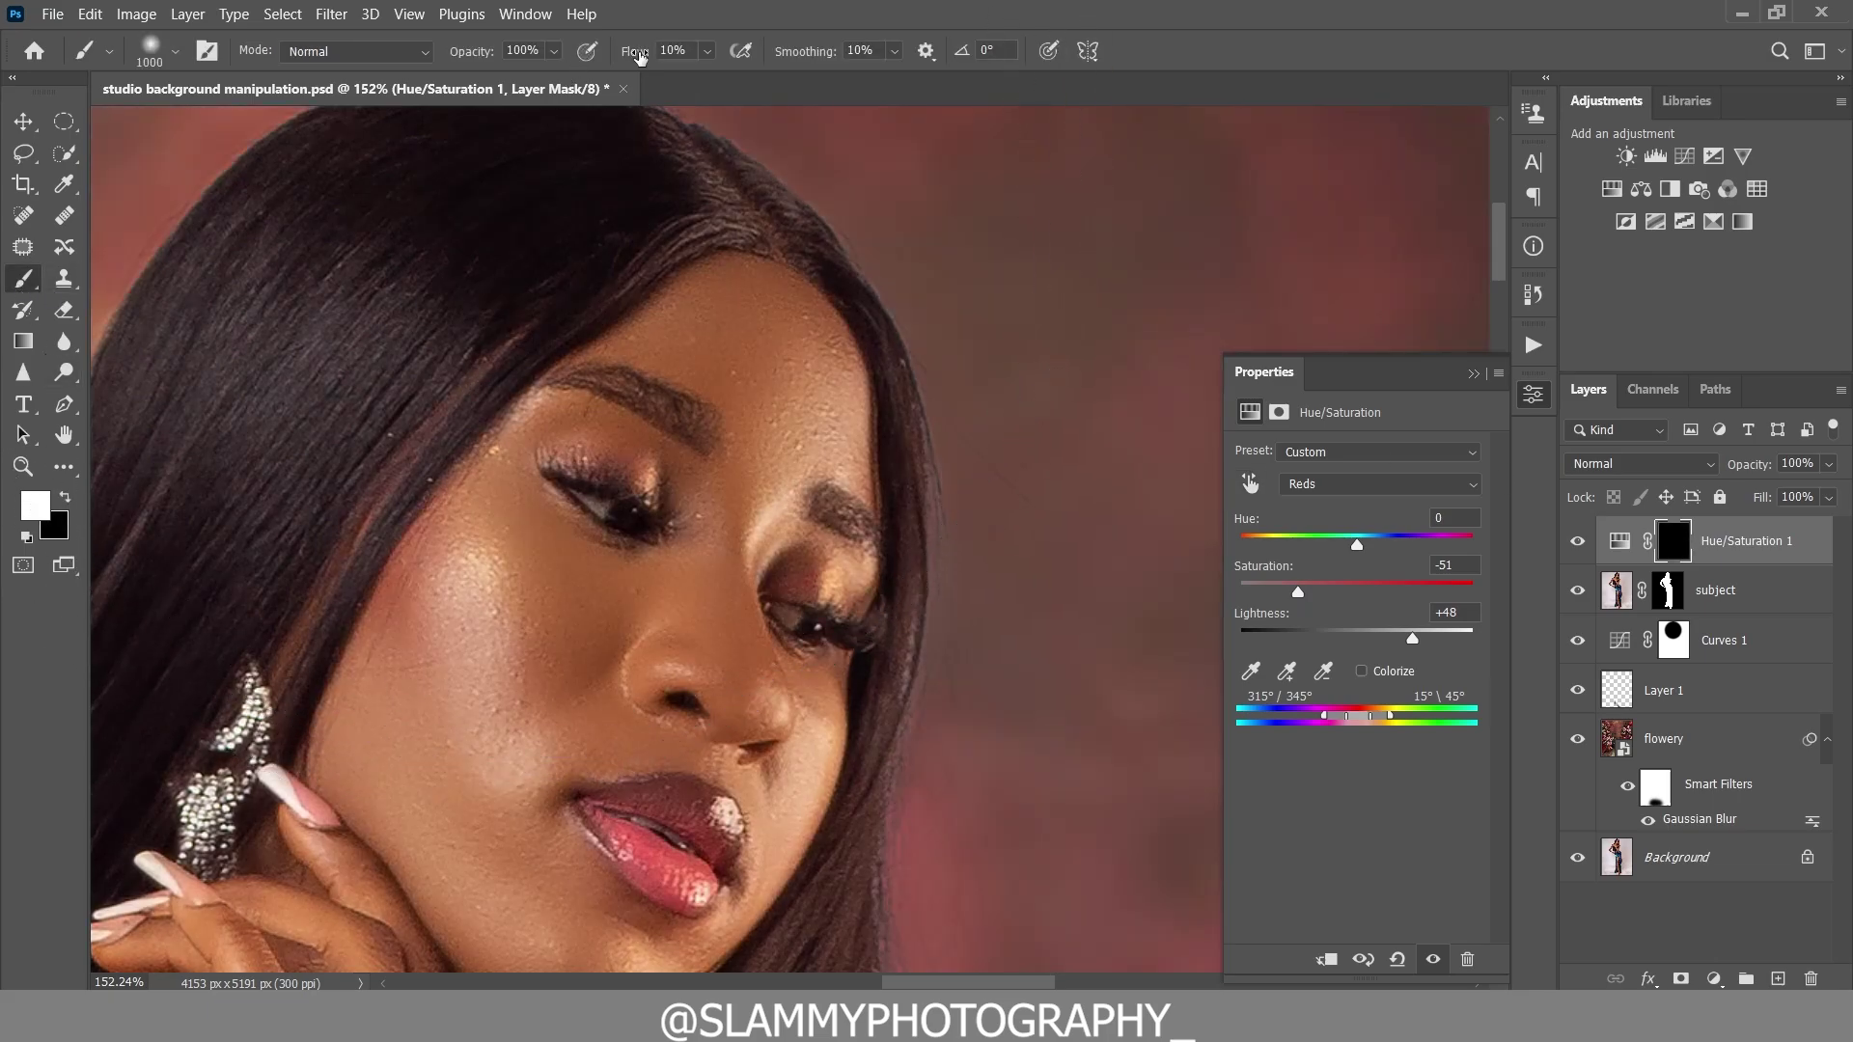
{"action": "left_click_drag", "start_coordinate": [638, 56], "coordinate": [683, 77]}
{"action": "key", "text": "bracketleft"}
{"action": "key", "text": "bracketleft"}
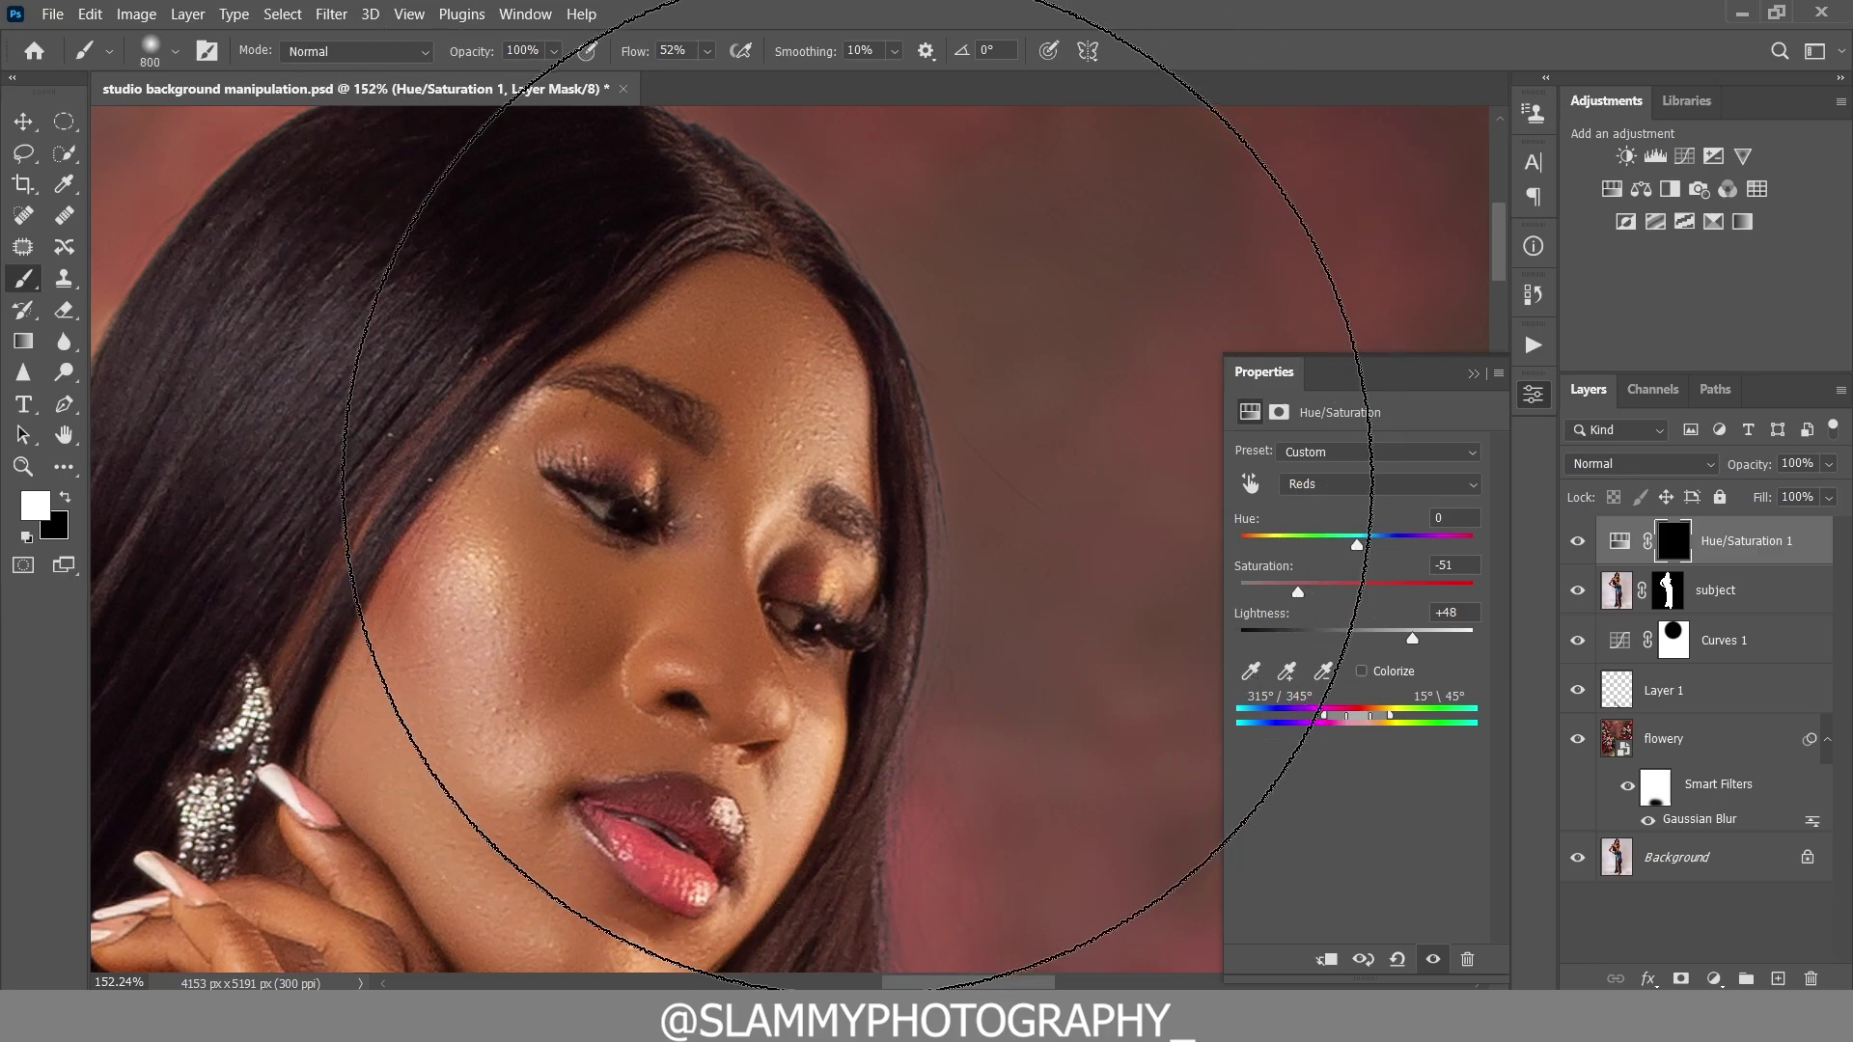
{"action": "key", "text": "bracketleft"}
{"action": "key", "text": "bracketleft"}
{"action": "key", "text": "bracketleft"}
{"action": "key", "text": "bracketleft"}
{"action": "key", "text": "bracketleft"}
{"action": "key", "text": "bracketleft"}
{"action": "key", "text": "bracketleft"}
{"action": "key", "text": "bracketleft"}
{"action": "key", "text": "bracketleft"}
{"action": "key", "text": "bracketleft"}
{"action": "key", "text": "bracketleft"}
{"action": "key", "text": "bracketleft"}
{"action": "key", "text": "bracketleft"}
{"action": "key", "text": "bracketleft"}
{"action": "key", "text": "bracketleft"}
{"action": "key", "text": "bracketleft"}
{"action": "key", "text": "bracketleft"}
{"action": "key", "text": "bracketleft"}
{"action": "key", "text": "bracketleft"}
{"action": "key", "text": "bracketleft"}
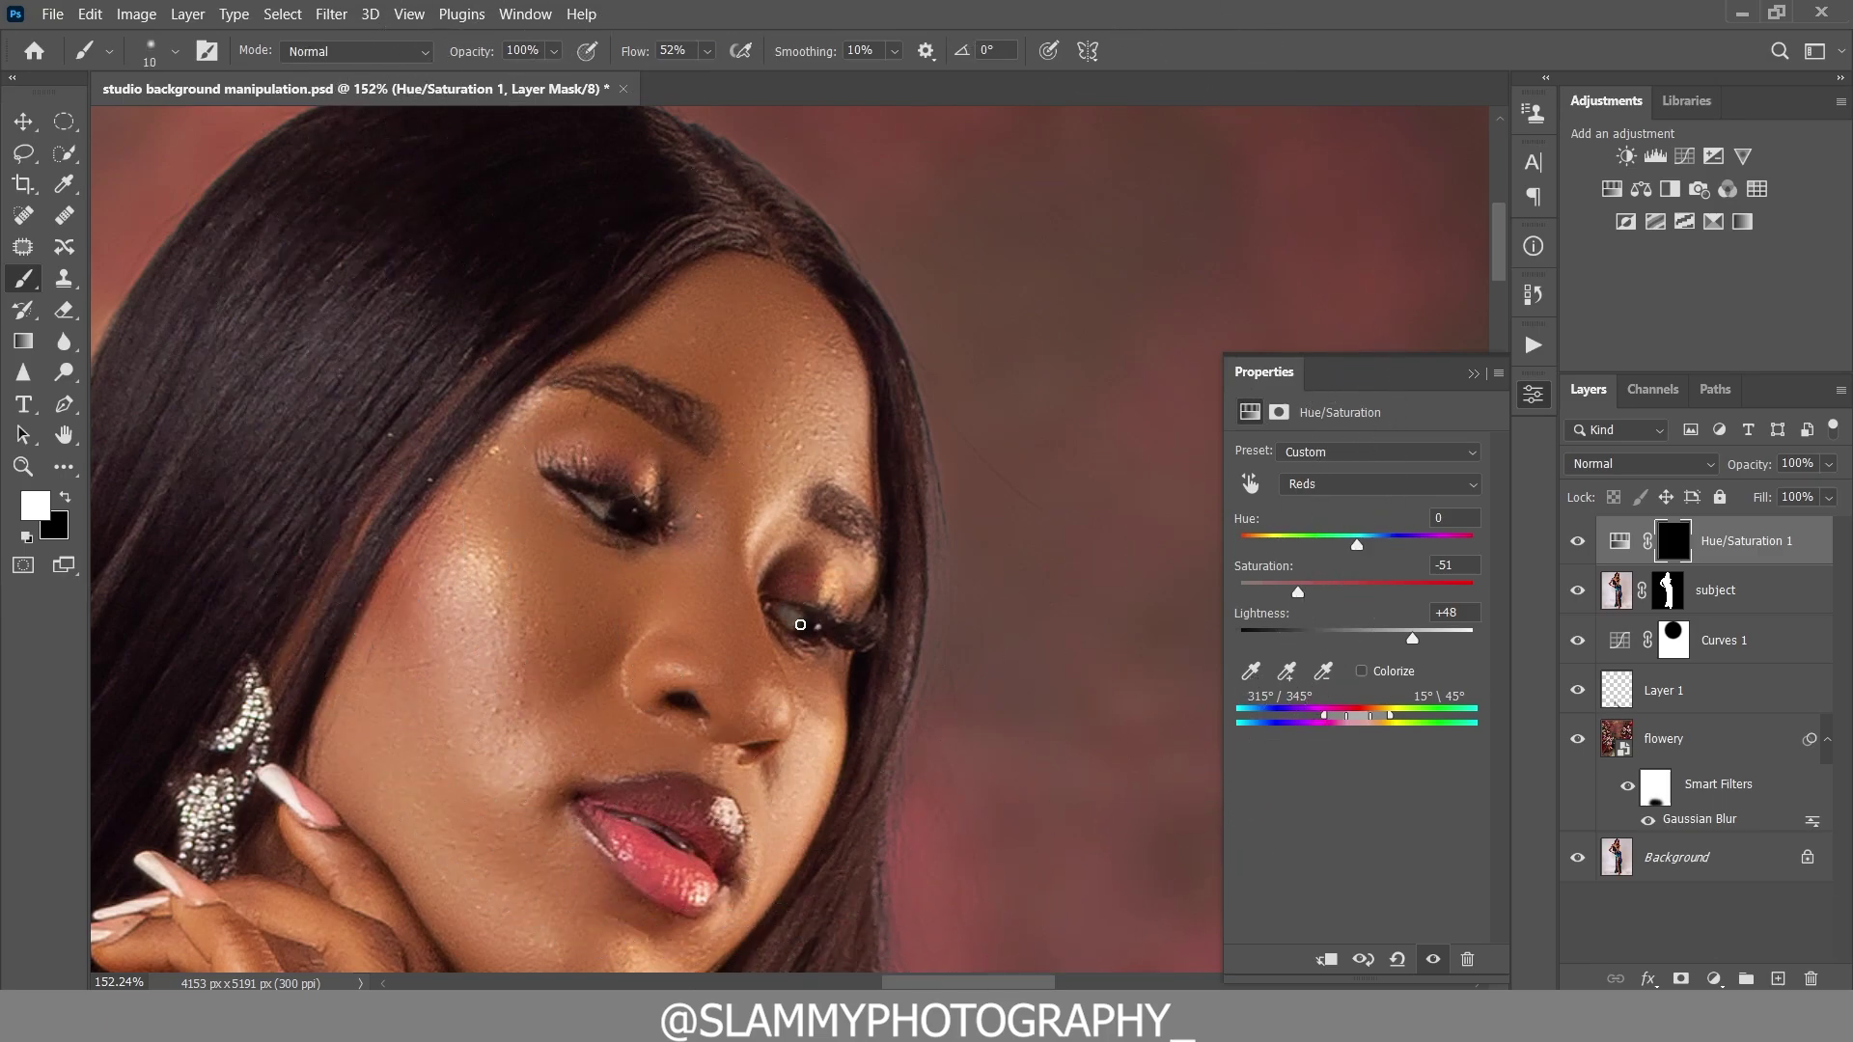
{"action": "key", "text": "bracketright"}
{"action": "left_click_drag", "start_coordinate": [621, 512], "coordinate": [610, 504]}
- Flatten the image and heal the small blemishes on the model's cheeks, chin and lip area with a 9 px Spot Healing Brush
{"action": "right_click", "coordinate": [1746, 537]}
{"action": "left_click", "coordinate": [1530, 765]}
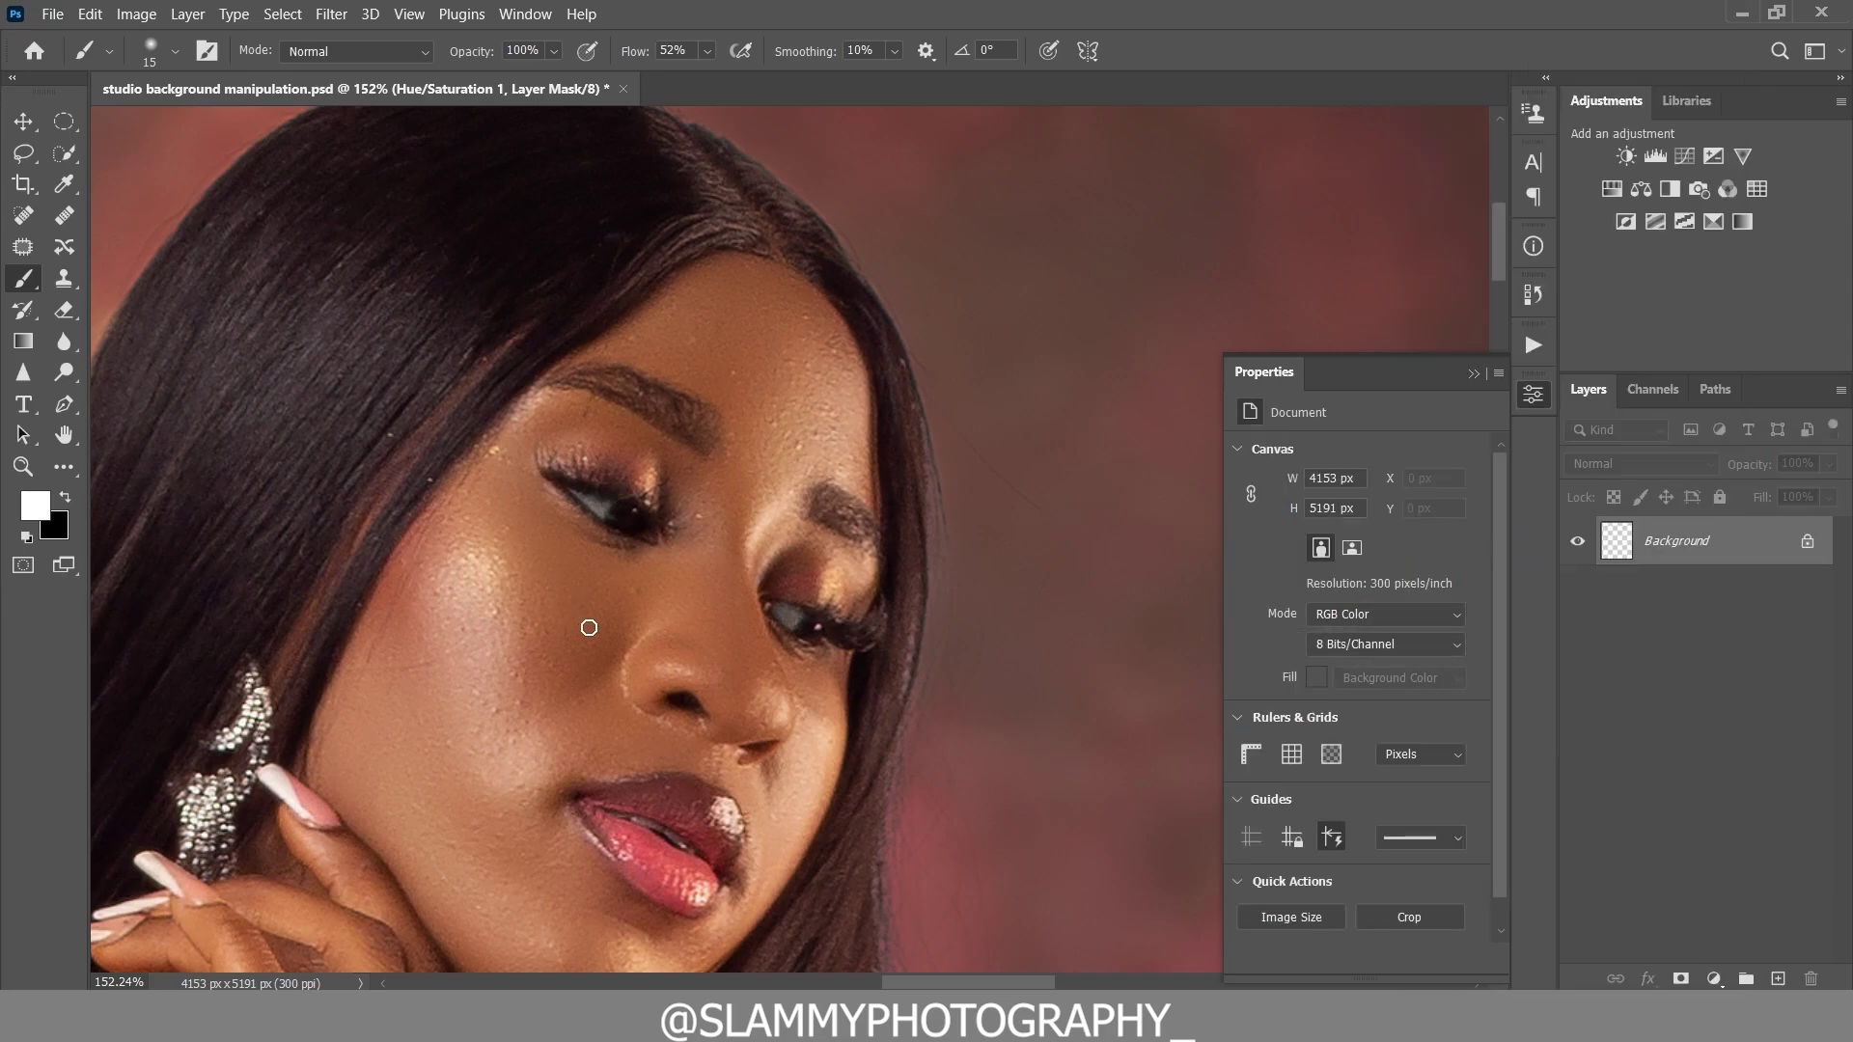
{"action": "scroll", "coordinate": [588, 628], "scroll_direction": "down", "scroll_amount": 2}
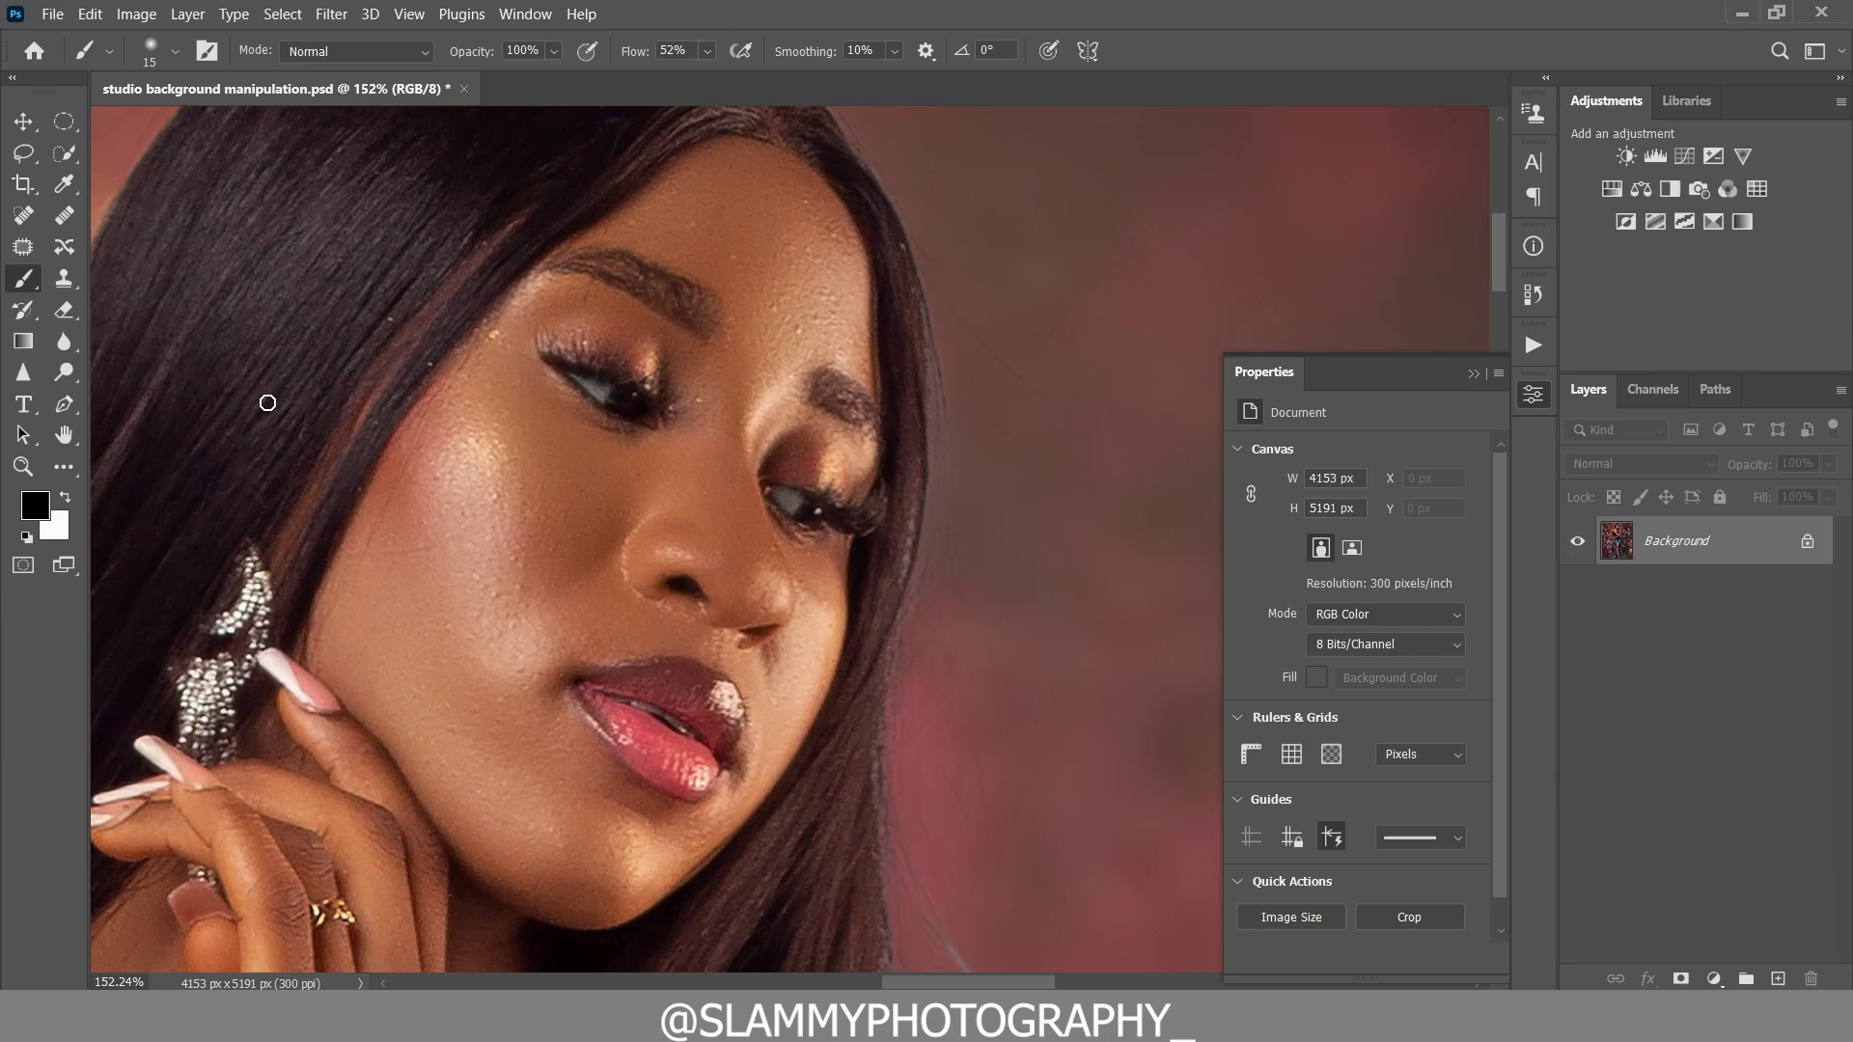
{"action": "left_click", "coordinate": [23, 216]}
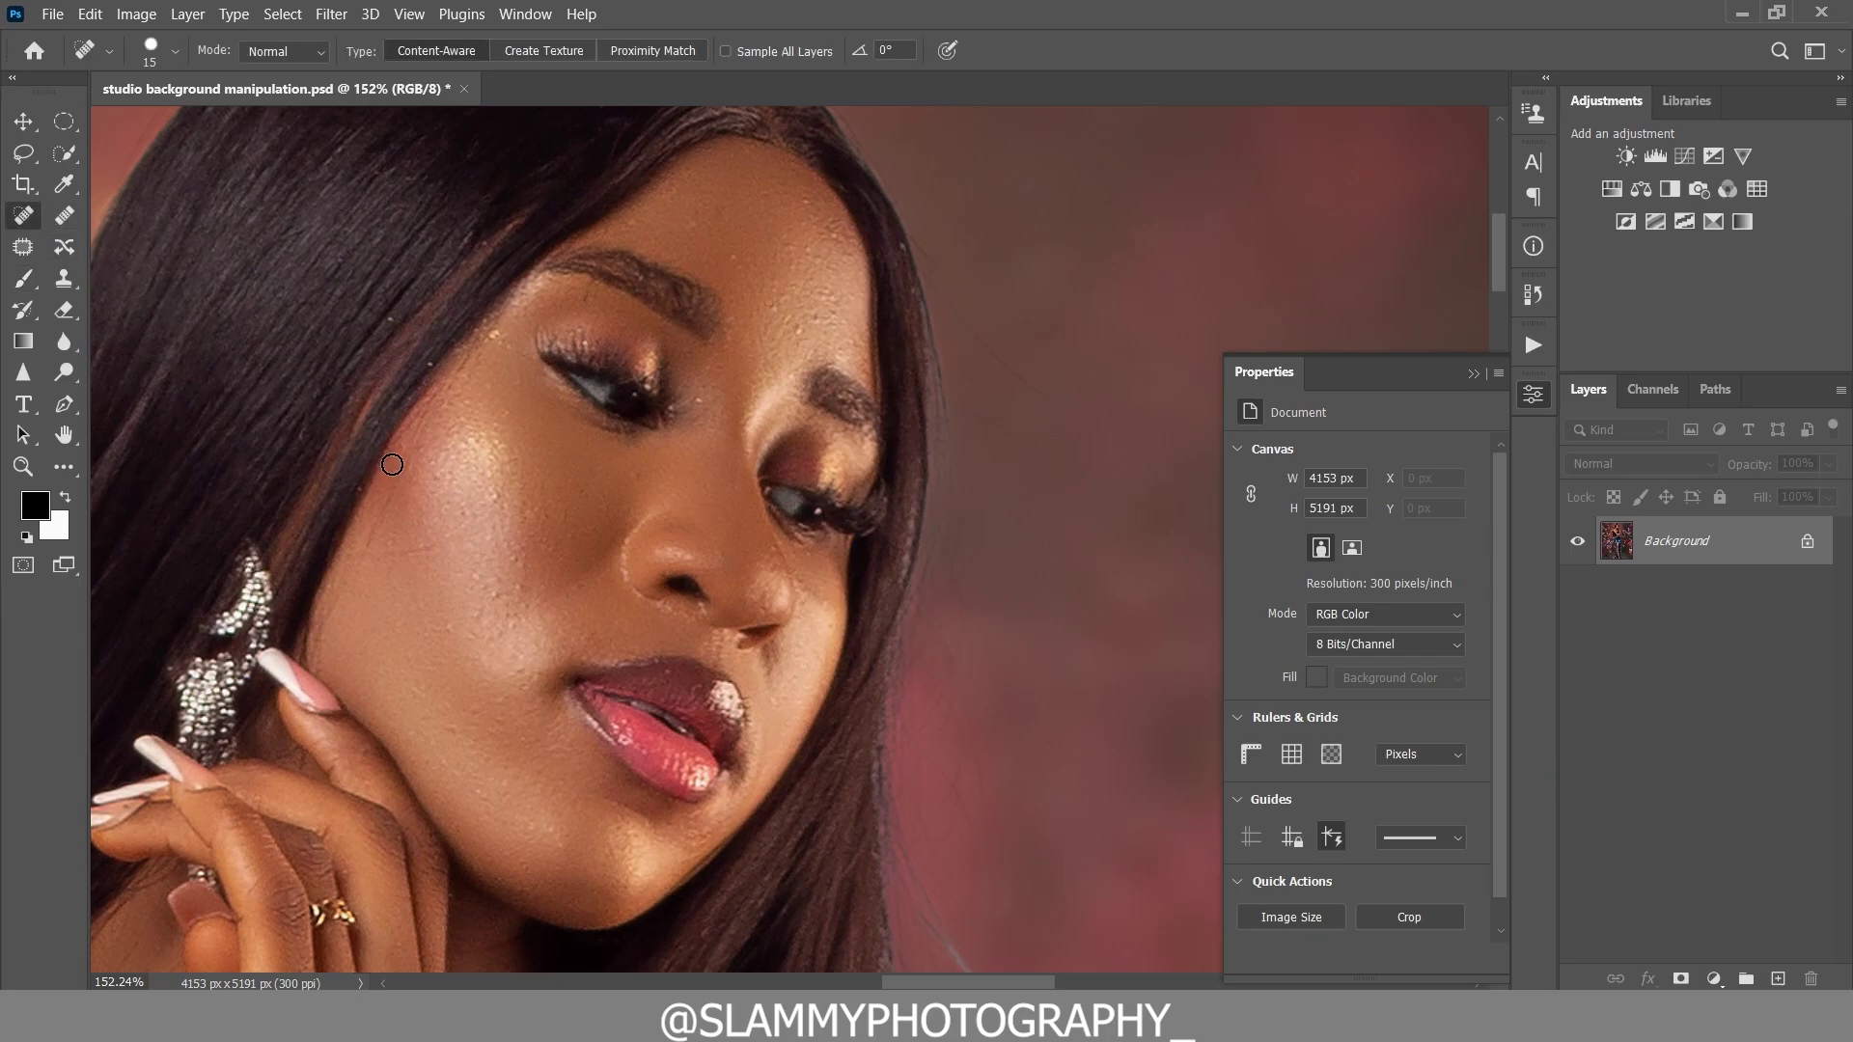
{"action": "key", "text": "bracketleft"}
{"action": "key", "text": "bracketleft"}
{"action": "left_click", "coordinate": [494, 589]}
{"action": "left_click", "coordinate": [464, 729]}
{"action": "left_click", "coordinate": [545, 771]}
{"action": "left_click", "coordinate": [519, 552]}
{"action": "scroll", "coordinate": [531, 579], "scroll_direction": "down", "scroll_amount": 5}
{"action": "scroll", "coordinate": [545, 593], "scroll_direction": "down", "scroll_amount": 1}
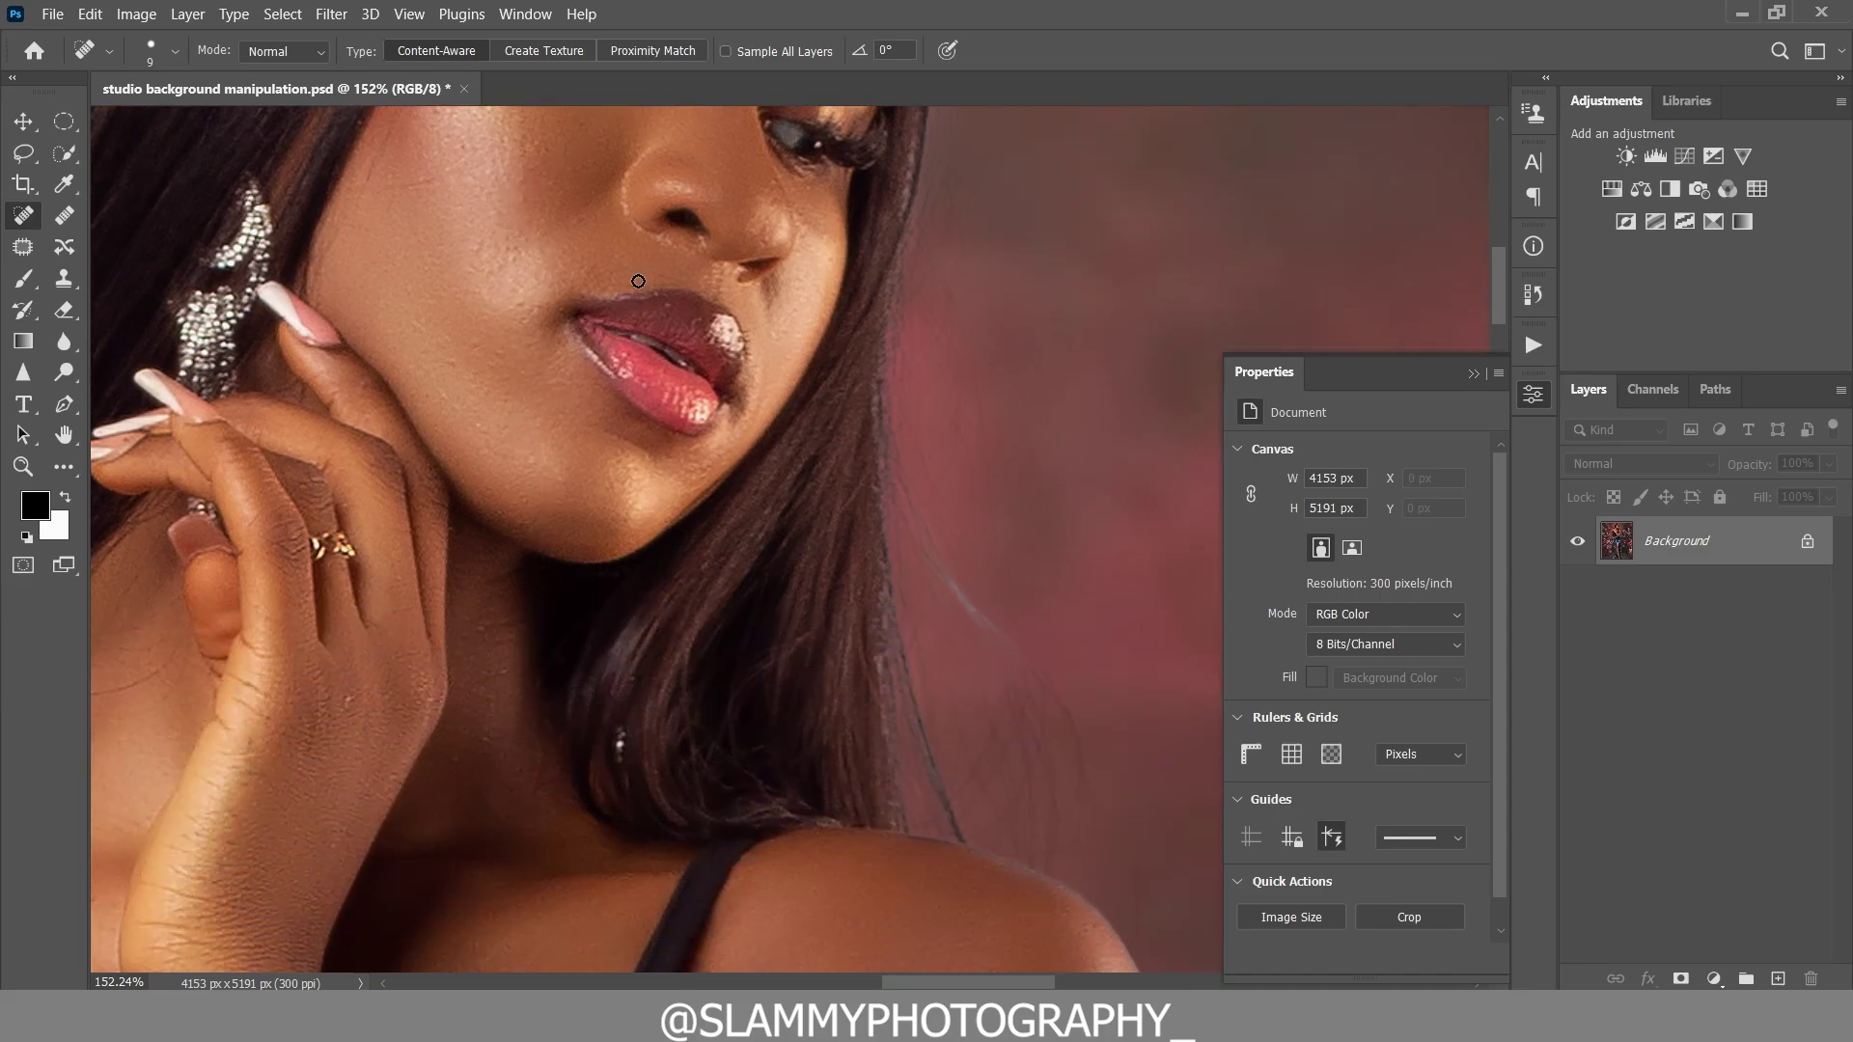
{"action": "left_click_drag", "start_coordinate": [671, 278], "coordinate": [695, 567]}
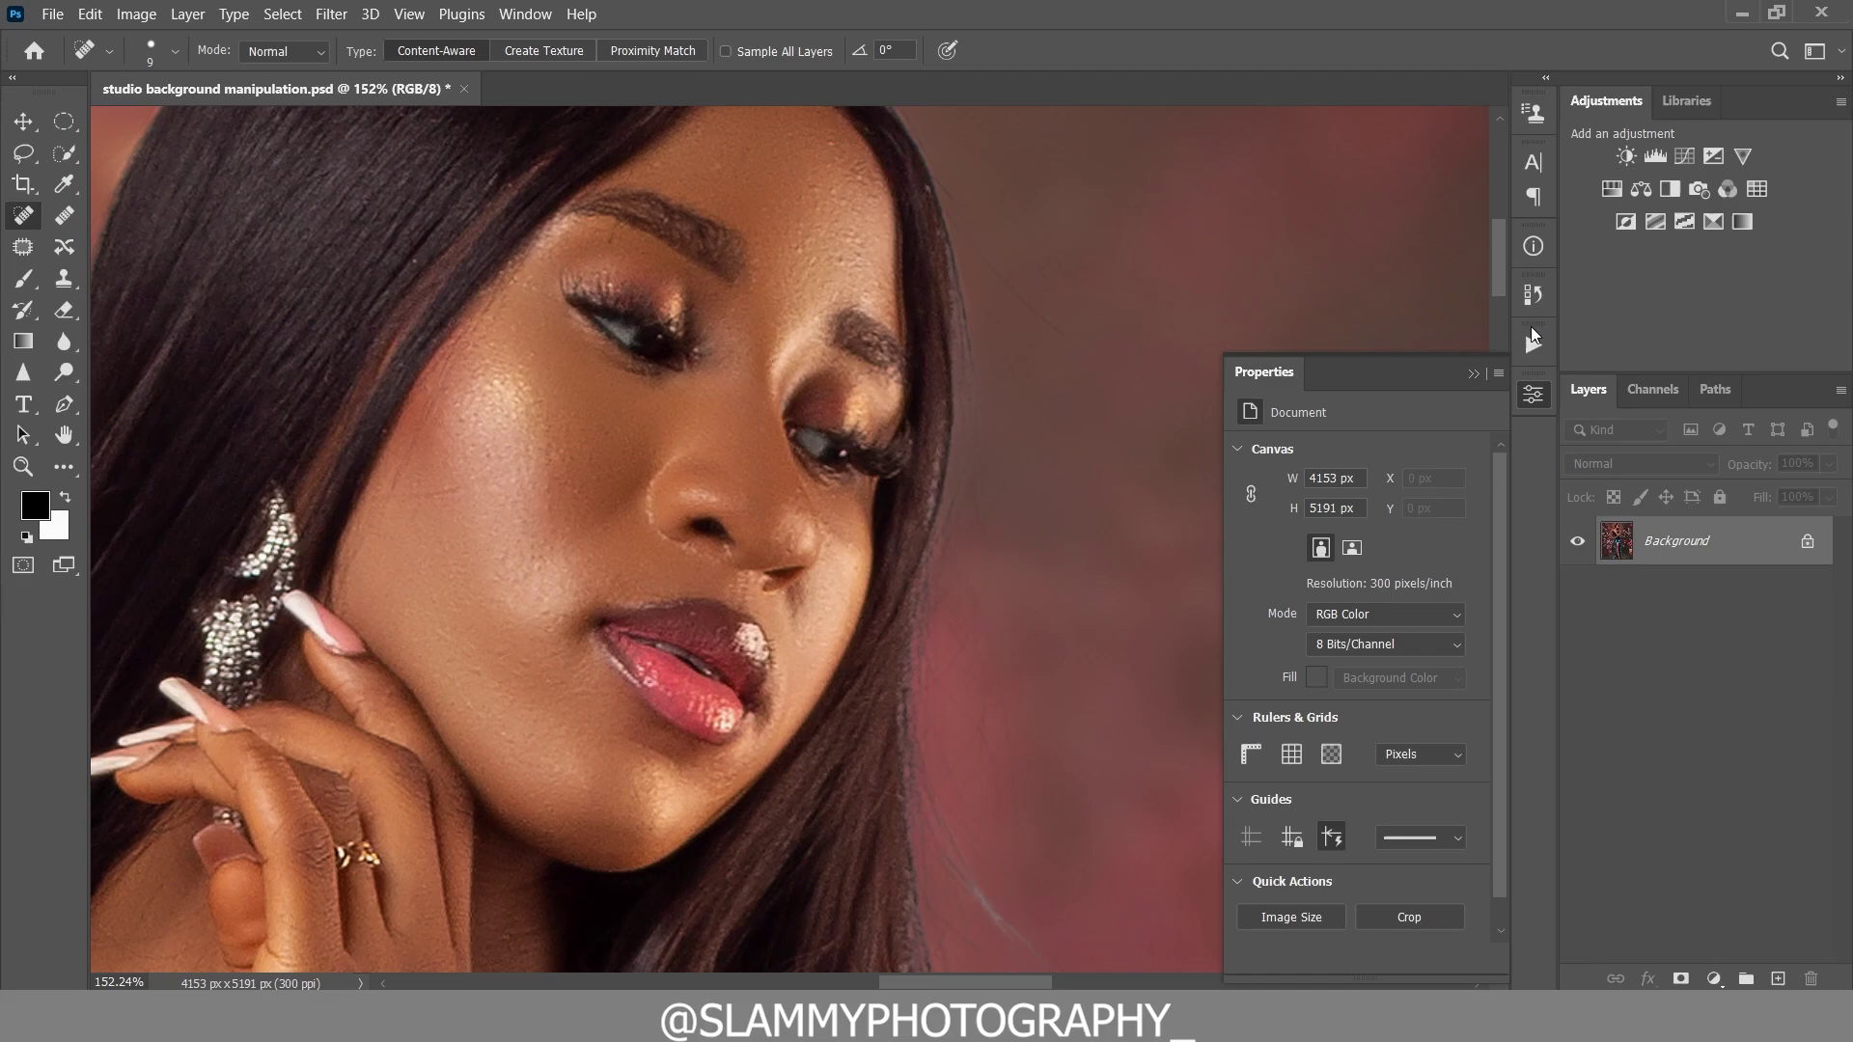
- Compare the face in the document's opening history state with the latest Spot Healing Brush state
{"action": "left_click", "coordinate": [1533, 340]}
{"action": "left_click", "coordinate": [1533, 294]}
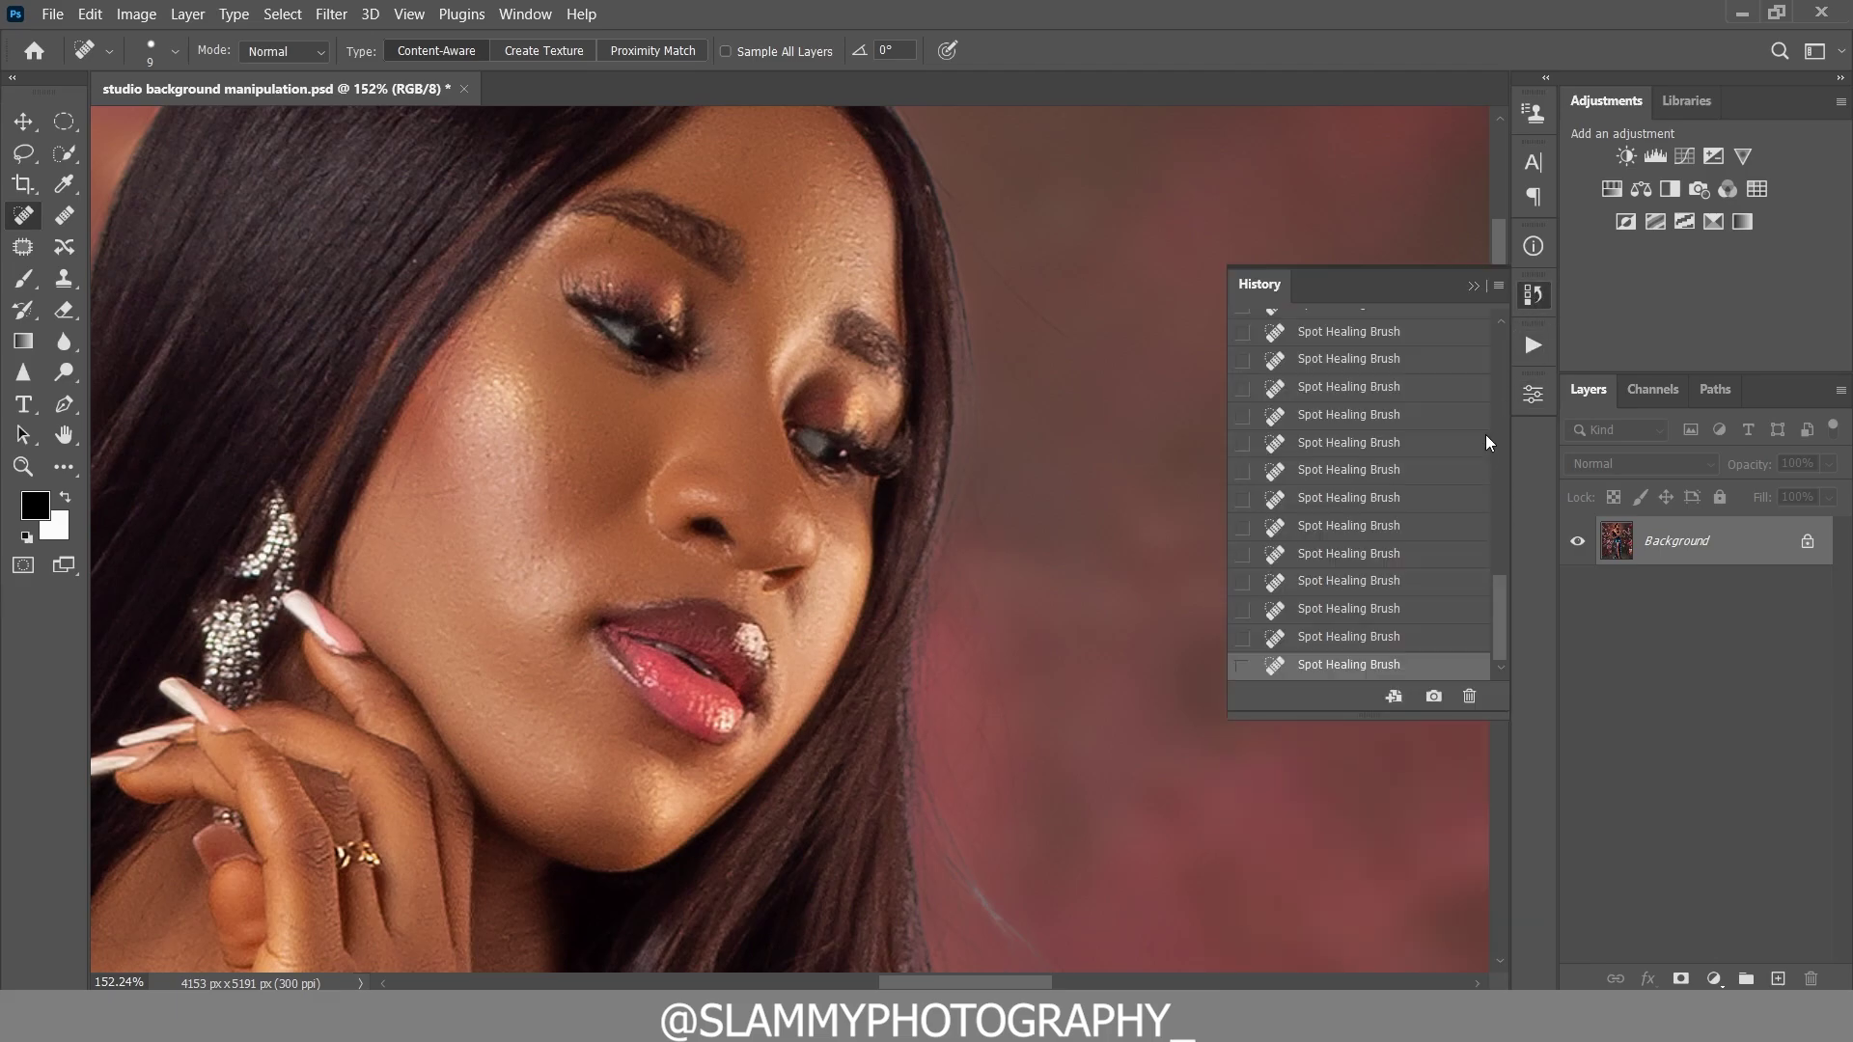
{"action": "left_click_drag", "start_coordinate": [1498, 587], "coordinate": [1473, 260]}
{"action": "left_click", "coordinate": [1393, 326]}
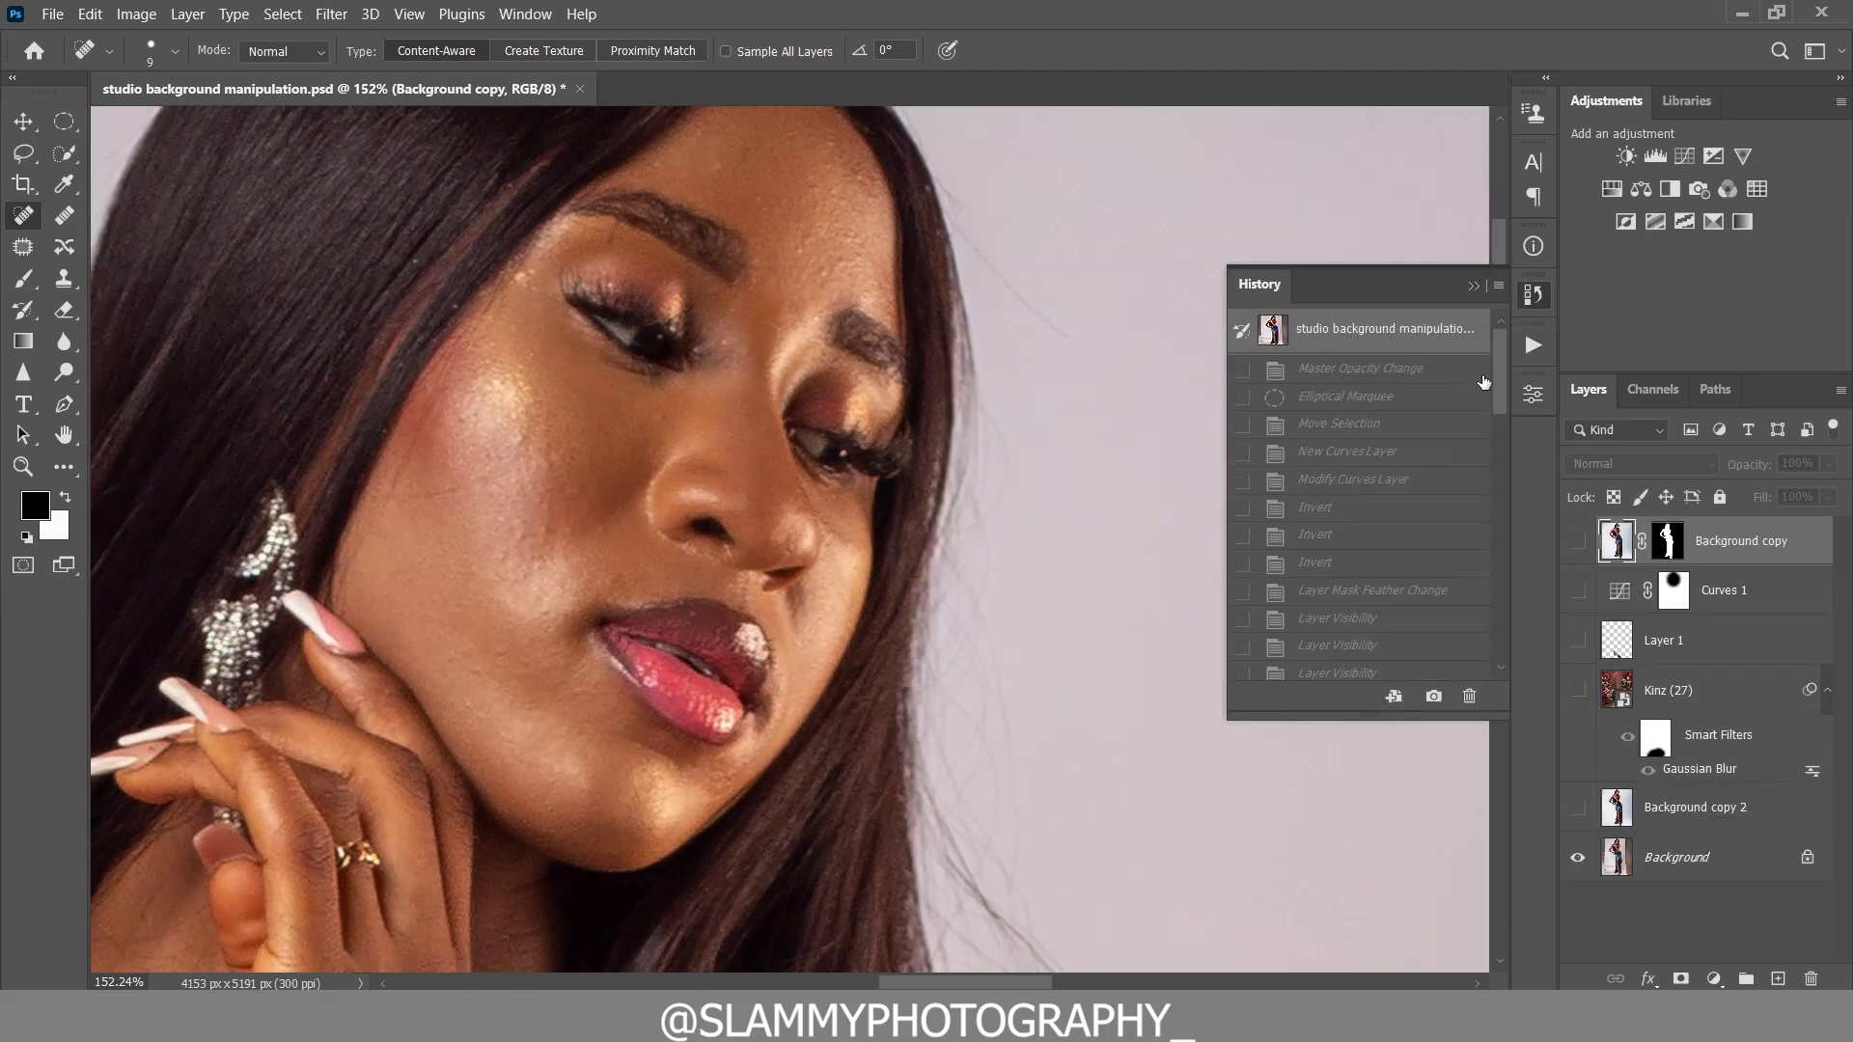
{"action": "left_click_drag", "start_coordinate": [1496, 379], "coordinate": [1499, 626]}
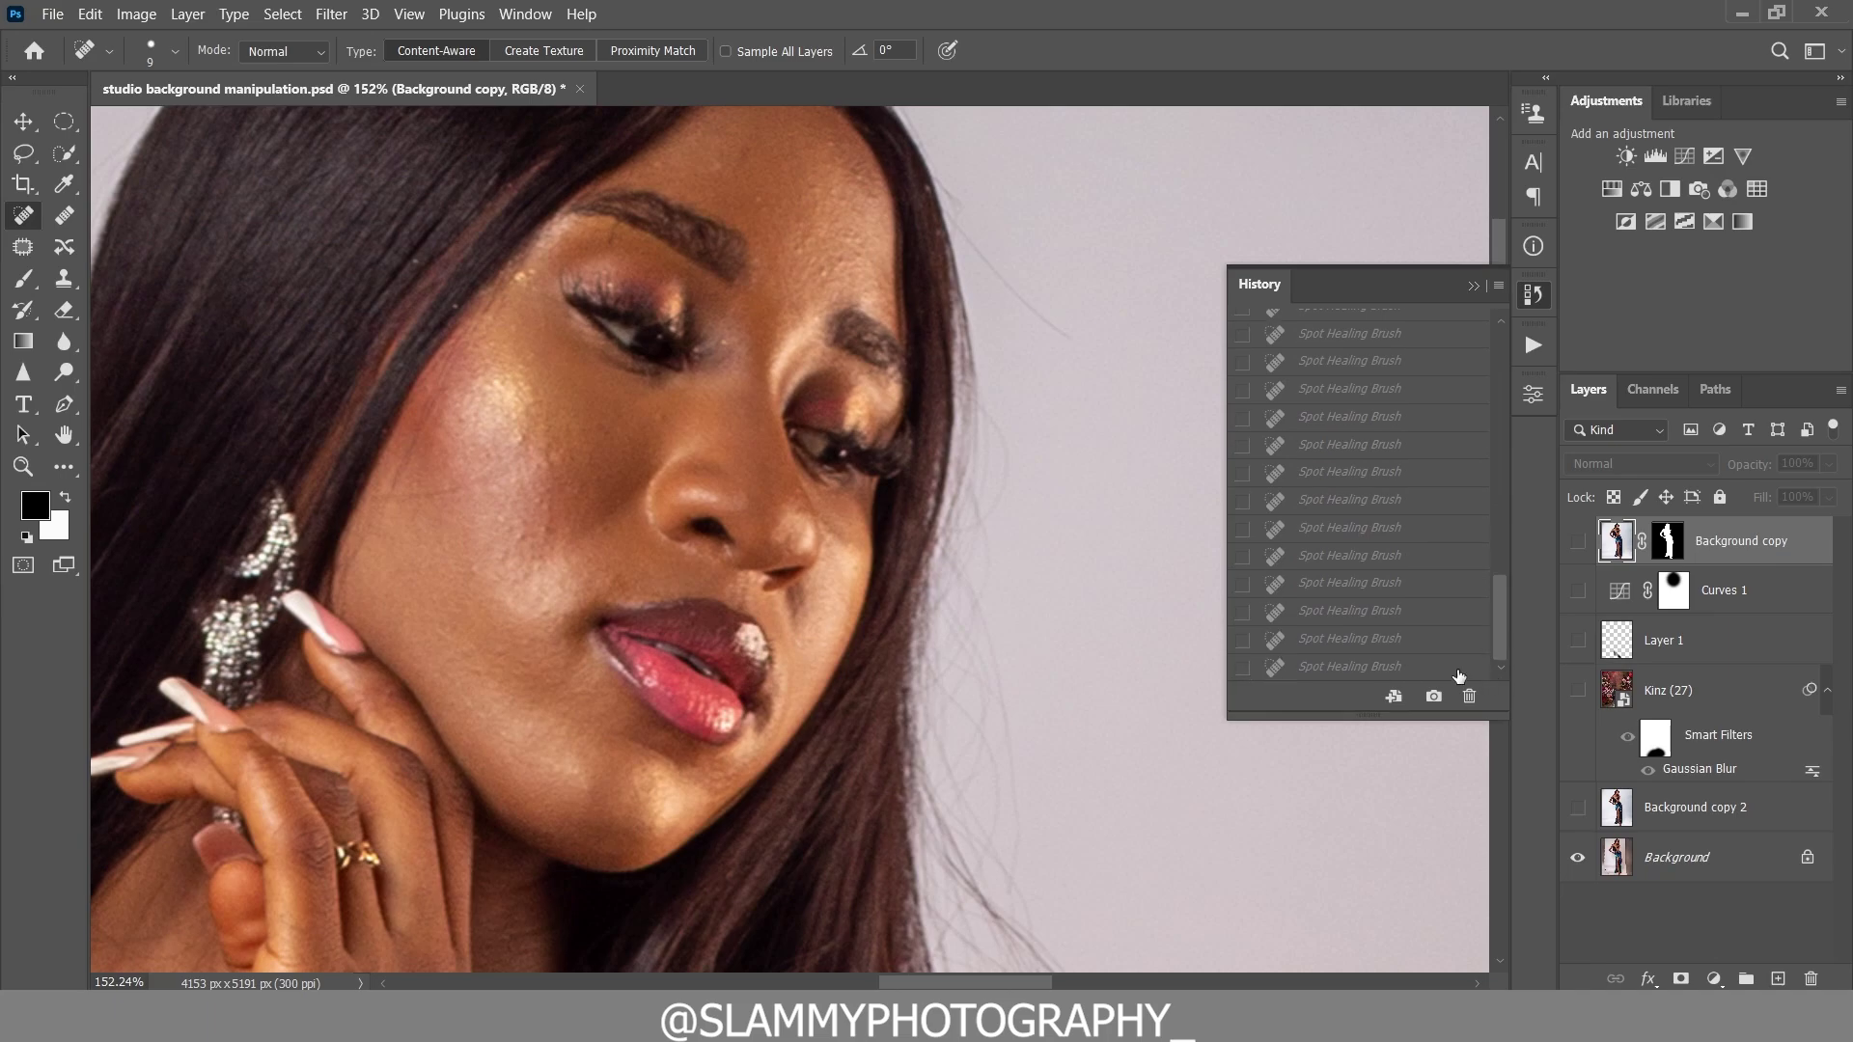
{"action": "left_click", "coordinate": [1375, 665]}
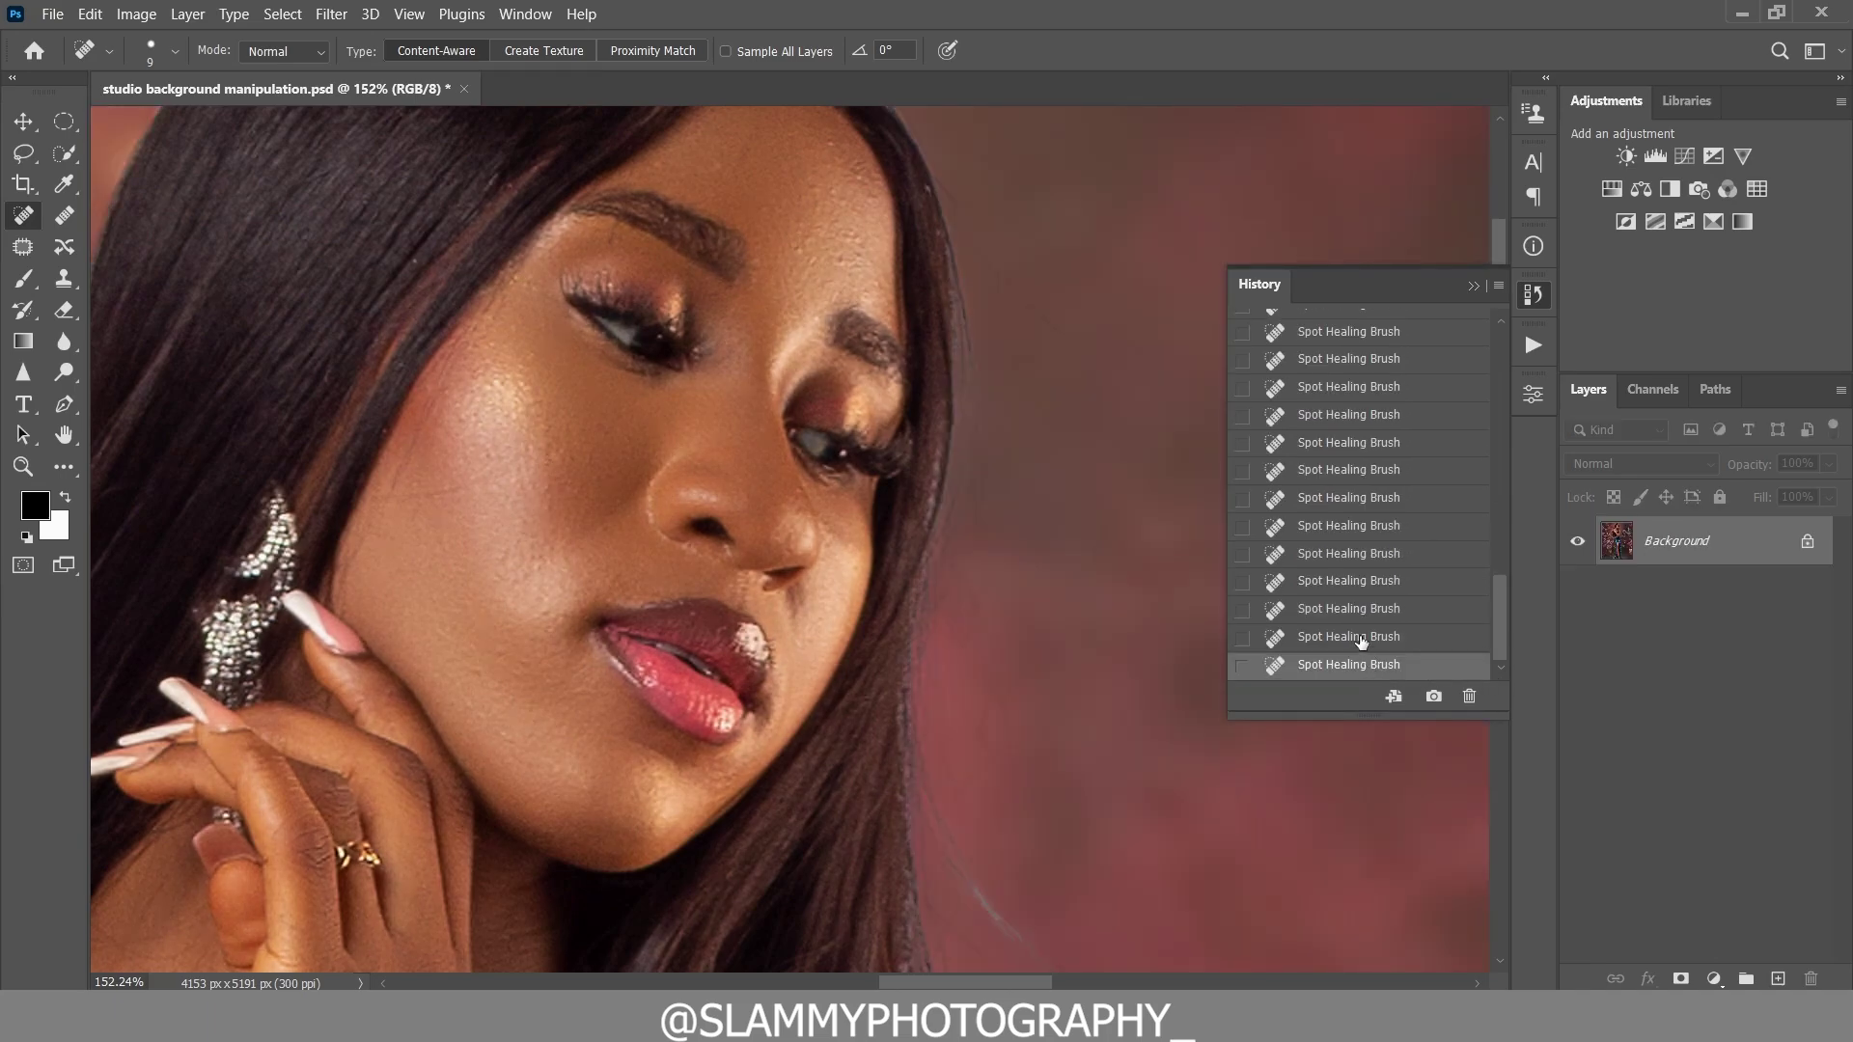
- Examine the retouched model from her head downward at 50% zoom, with the available actions shown
{"action": "key", "text": "ctrl+minus"}
{"action": "key", "text": "ctrl+minus"}
{"action": "key", "text": "ctrl+minus"}
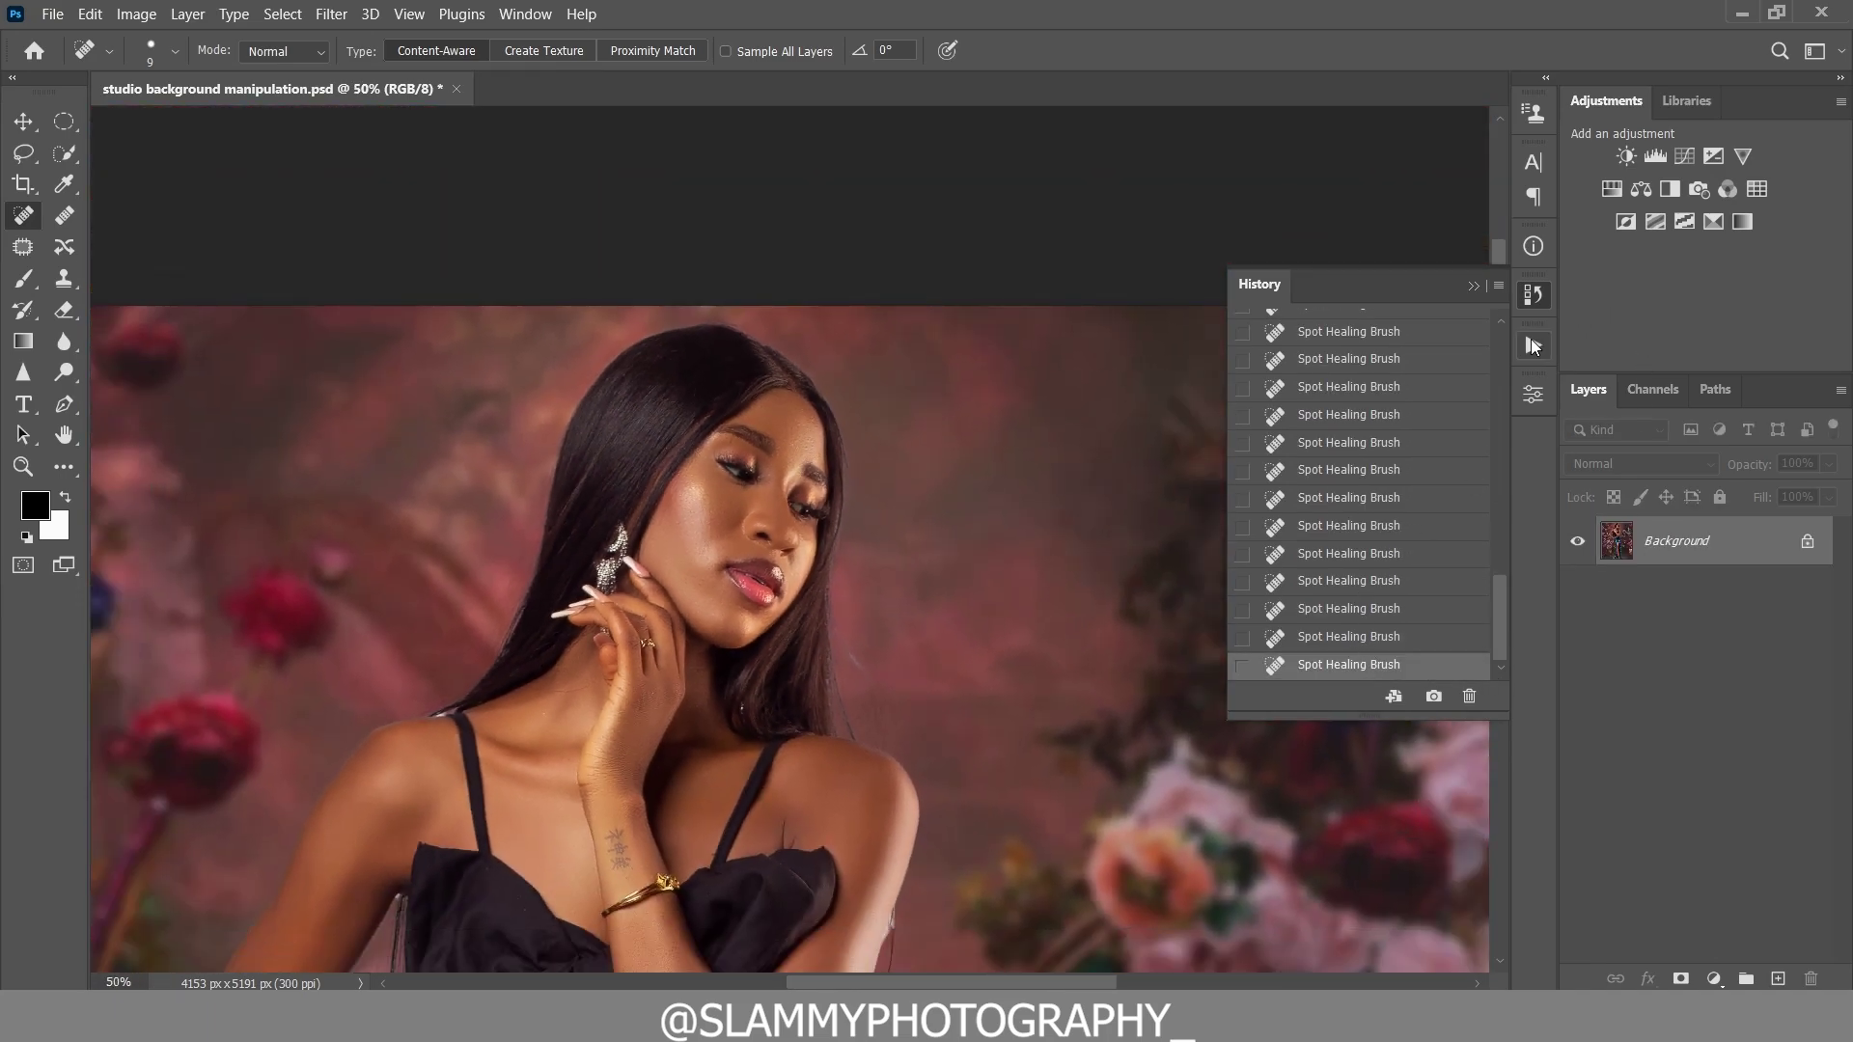
{"action": "left_click", "coordinate": [1532, 342]}
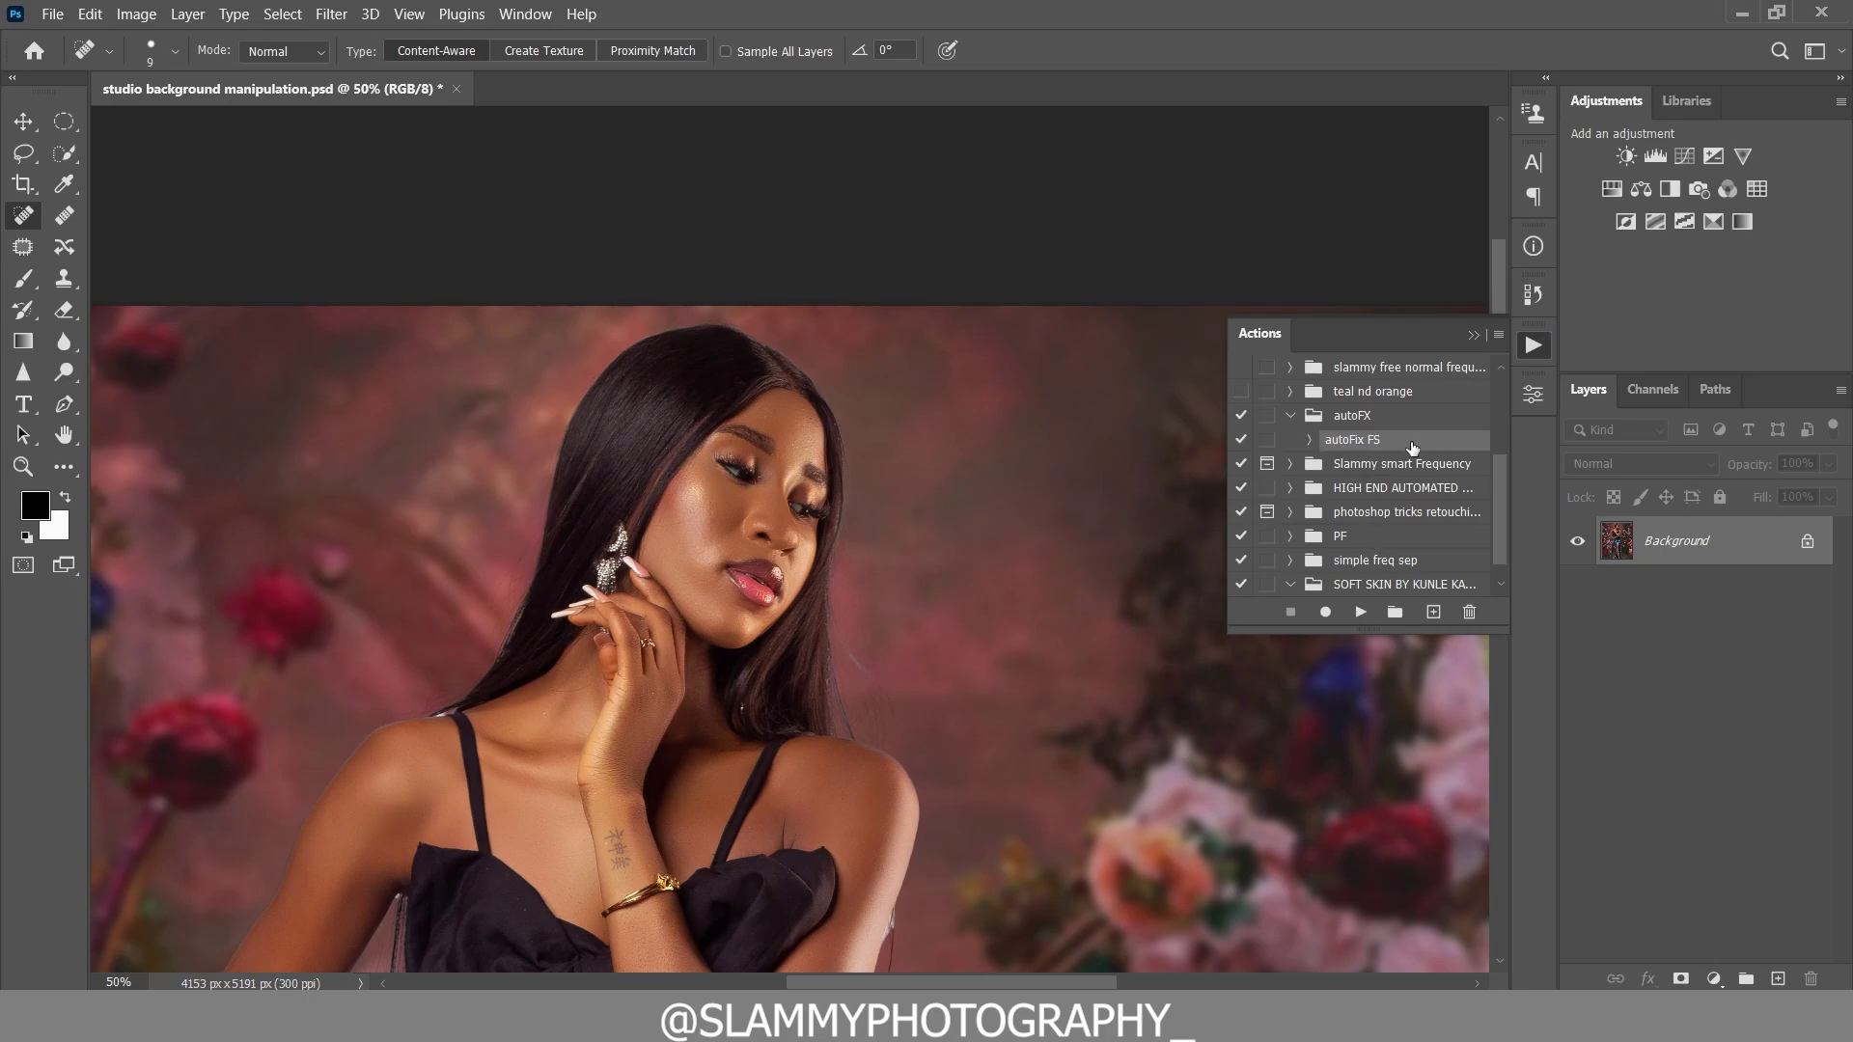
{"action": "left_click_drag", "start_coordinate": [837, 794], "coordinate": [656, 9]}
{"action": "left_click_drag", "start_coordinate": [663, 494], "coordinate": [628, 145]}
{"action": "left_click_drag", "start_coordinate": [598, 869], "coordinate": [584, 292]}
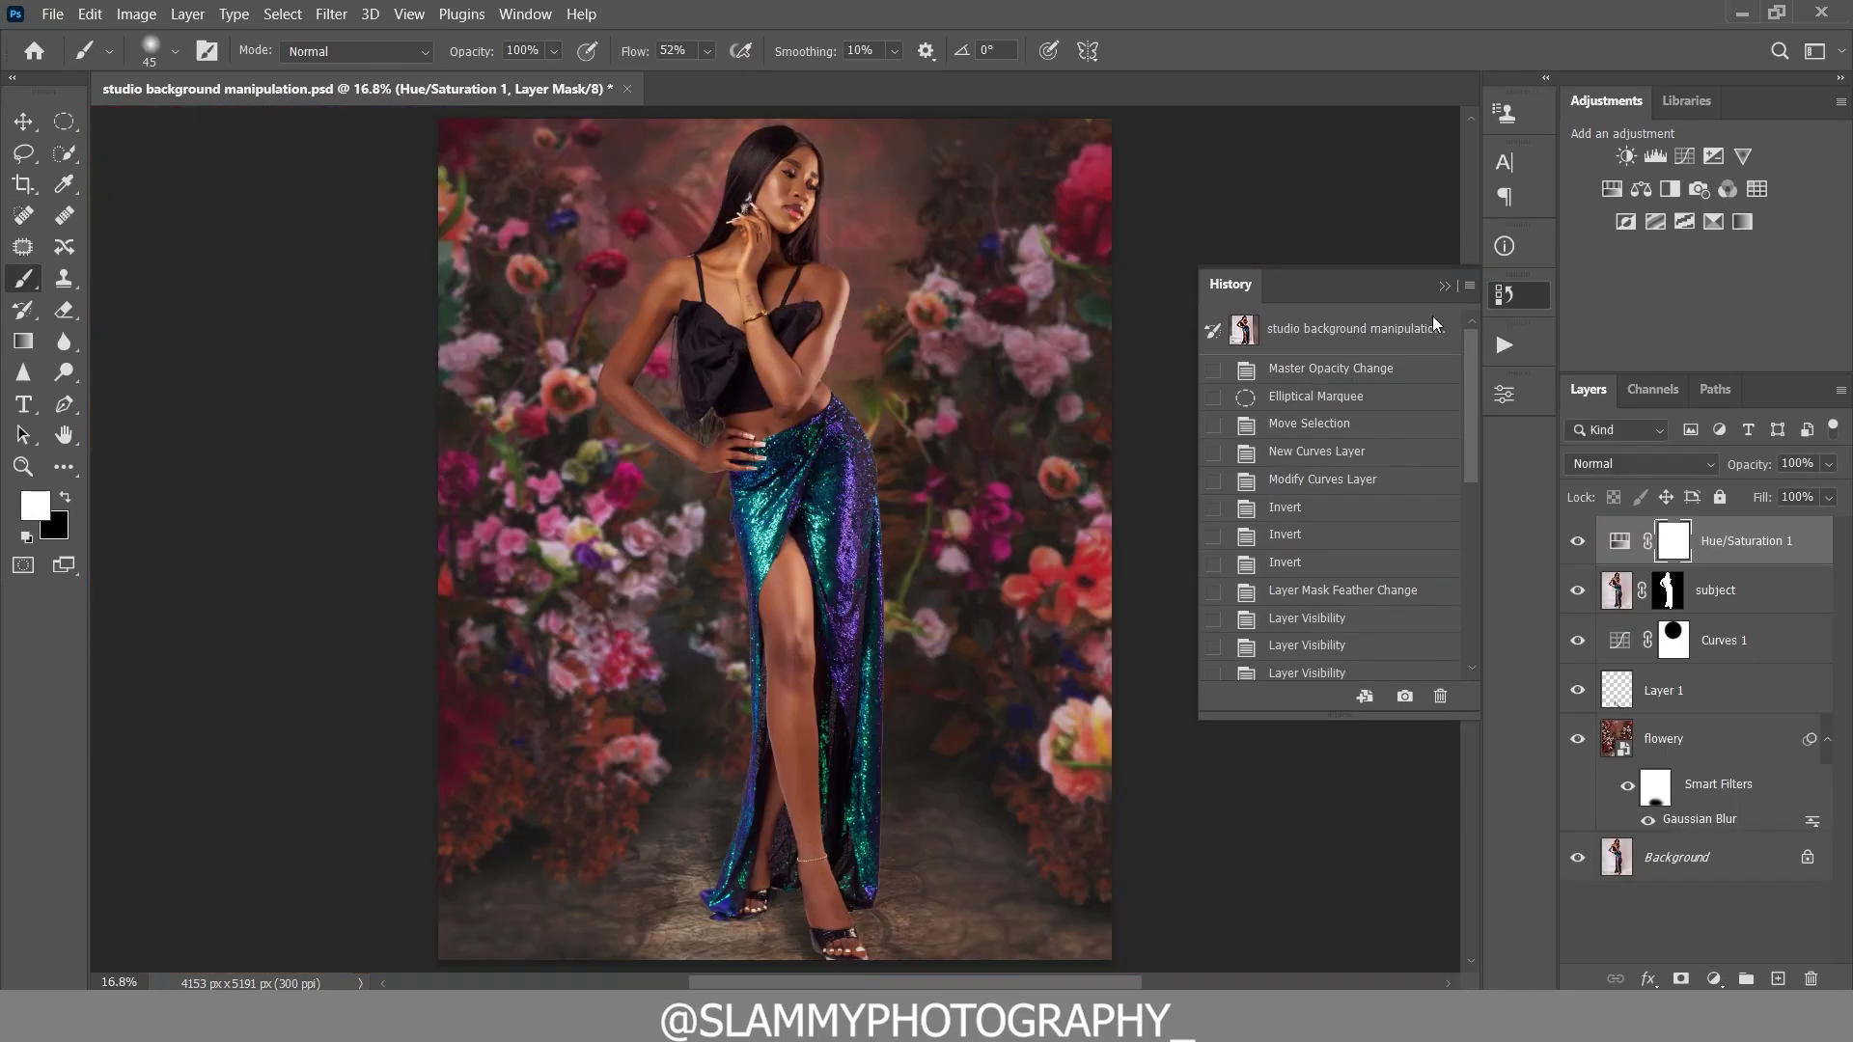
- Compare the opening history state with the last brush stroke, and revert the document to the New Hue/Saturation Layer state
{"action": "left_click", "coordinate": [1369, 333]}
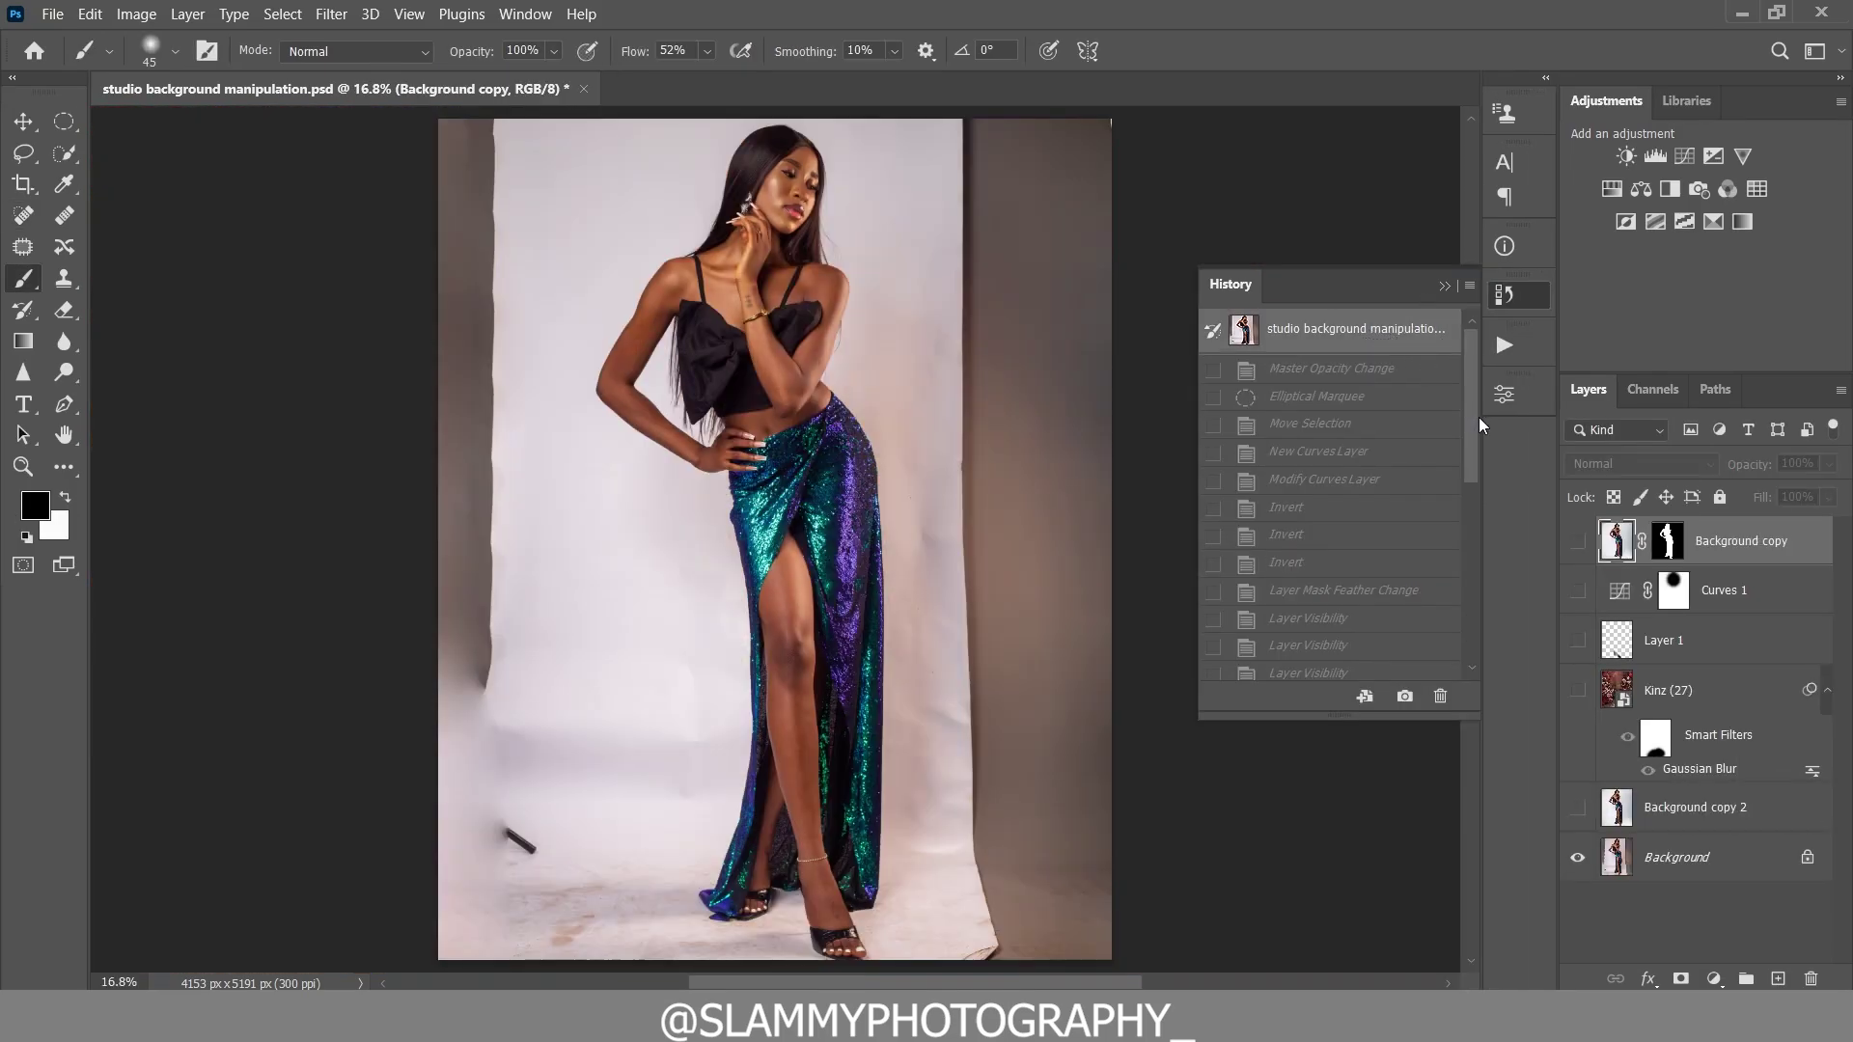
{"action": "left_click_drag", "start_coordinate": [1473, 417], "coordinate": [1484, 669]}
{"action": "left_click", "coordinate": [1316, 664]}
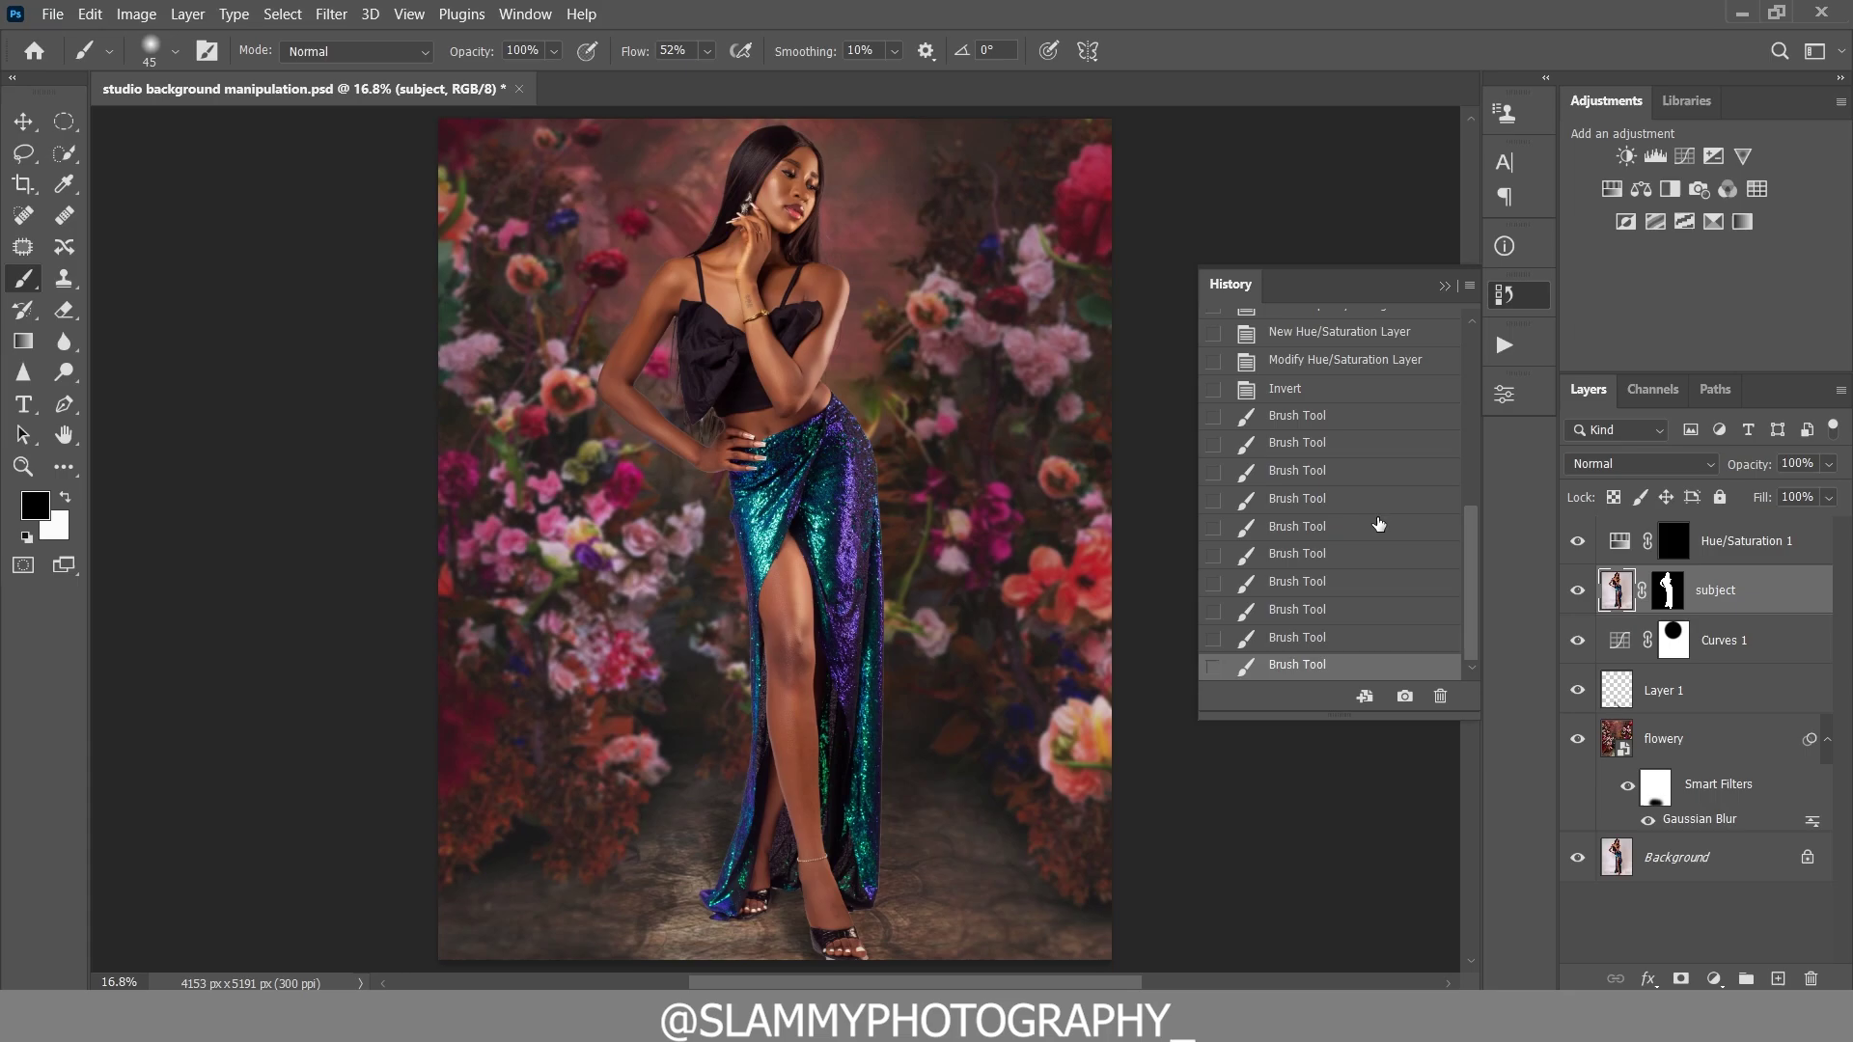
{"action": "left_click", "coordinate": [1342, 369]}
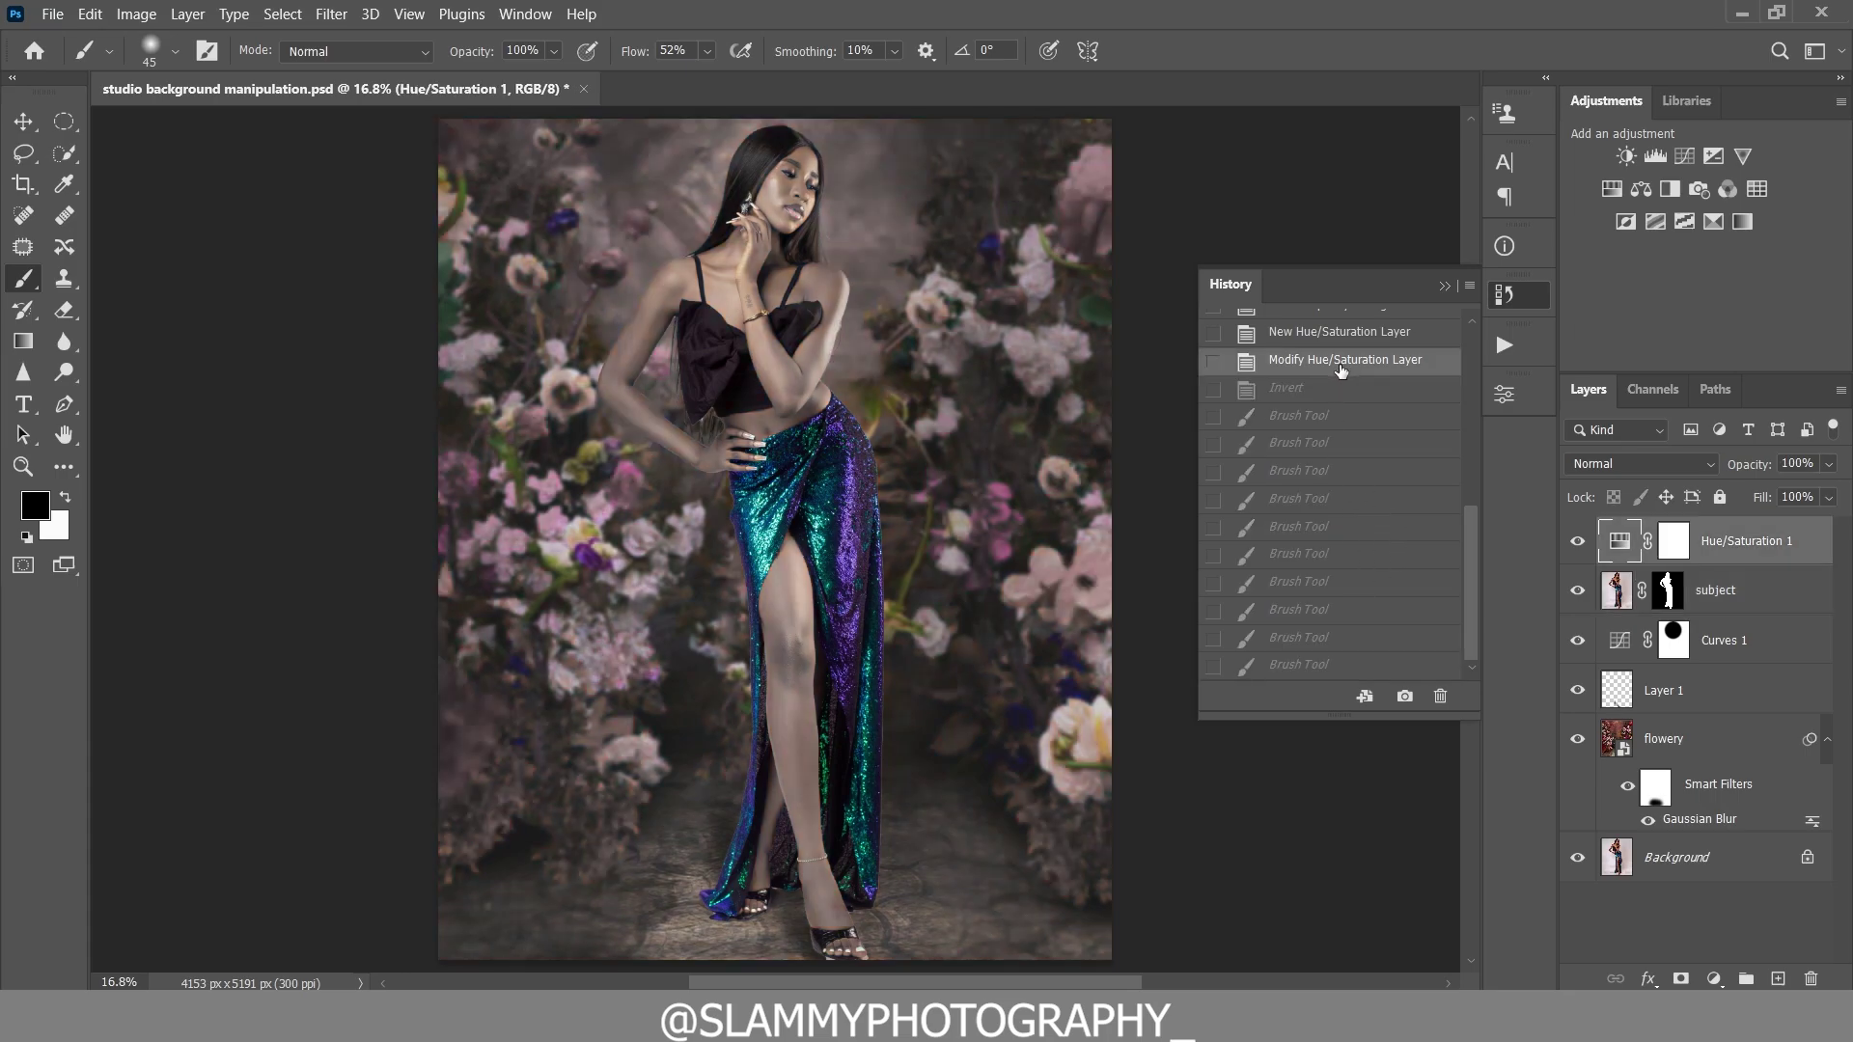
{"action": "left_click", "coordinate": [1332, 333]}
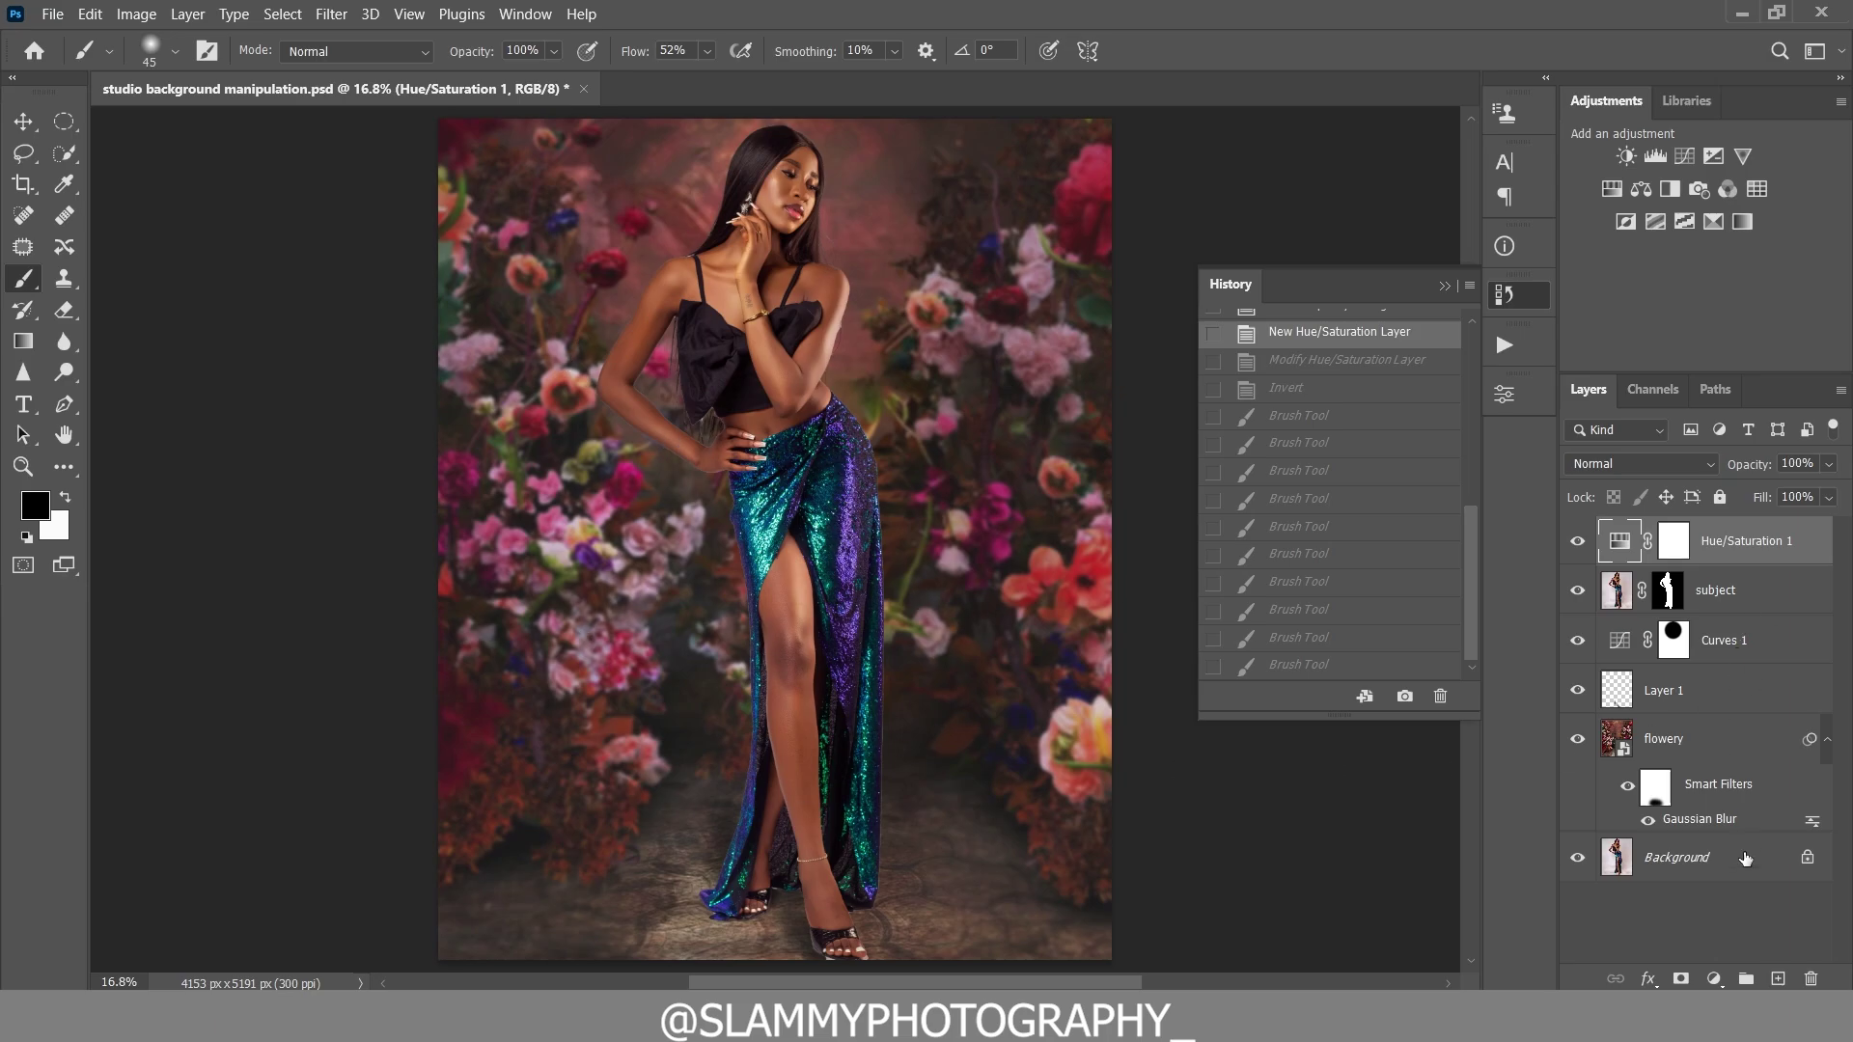
- Add a Color Lookup adjustment layer above Hue/Saturation 1 and try the Candlelight.CUBE and filmstock_50.3dl looks
{"action": "left_click", "coordinate": [1715, 979]}
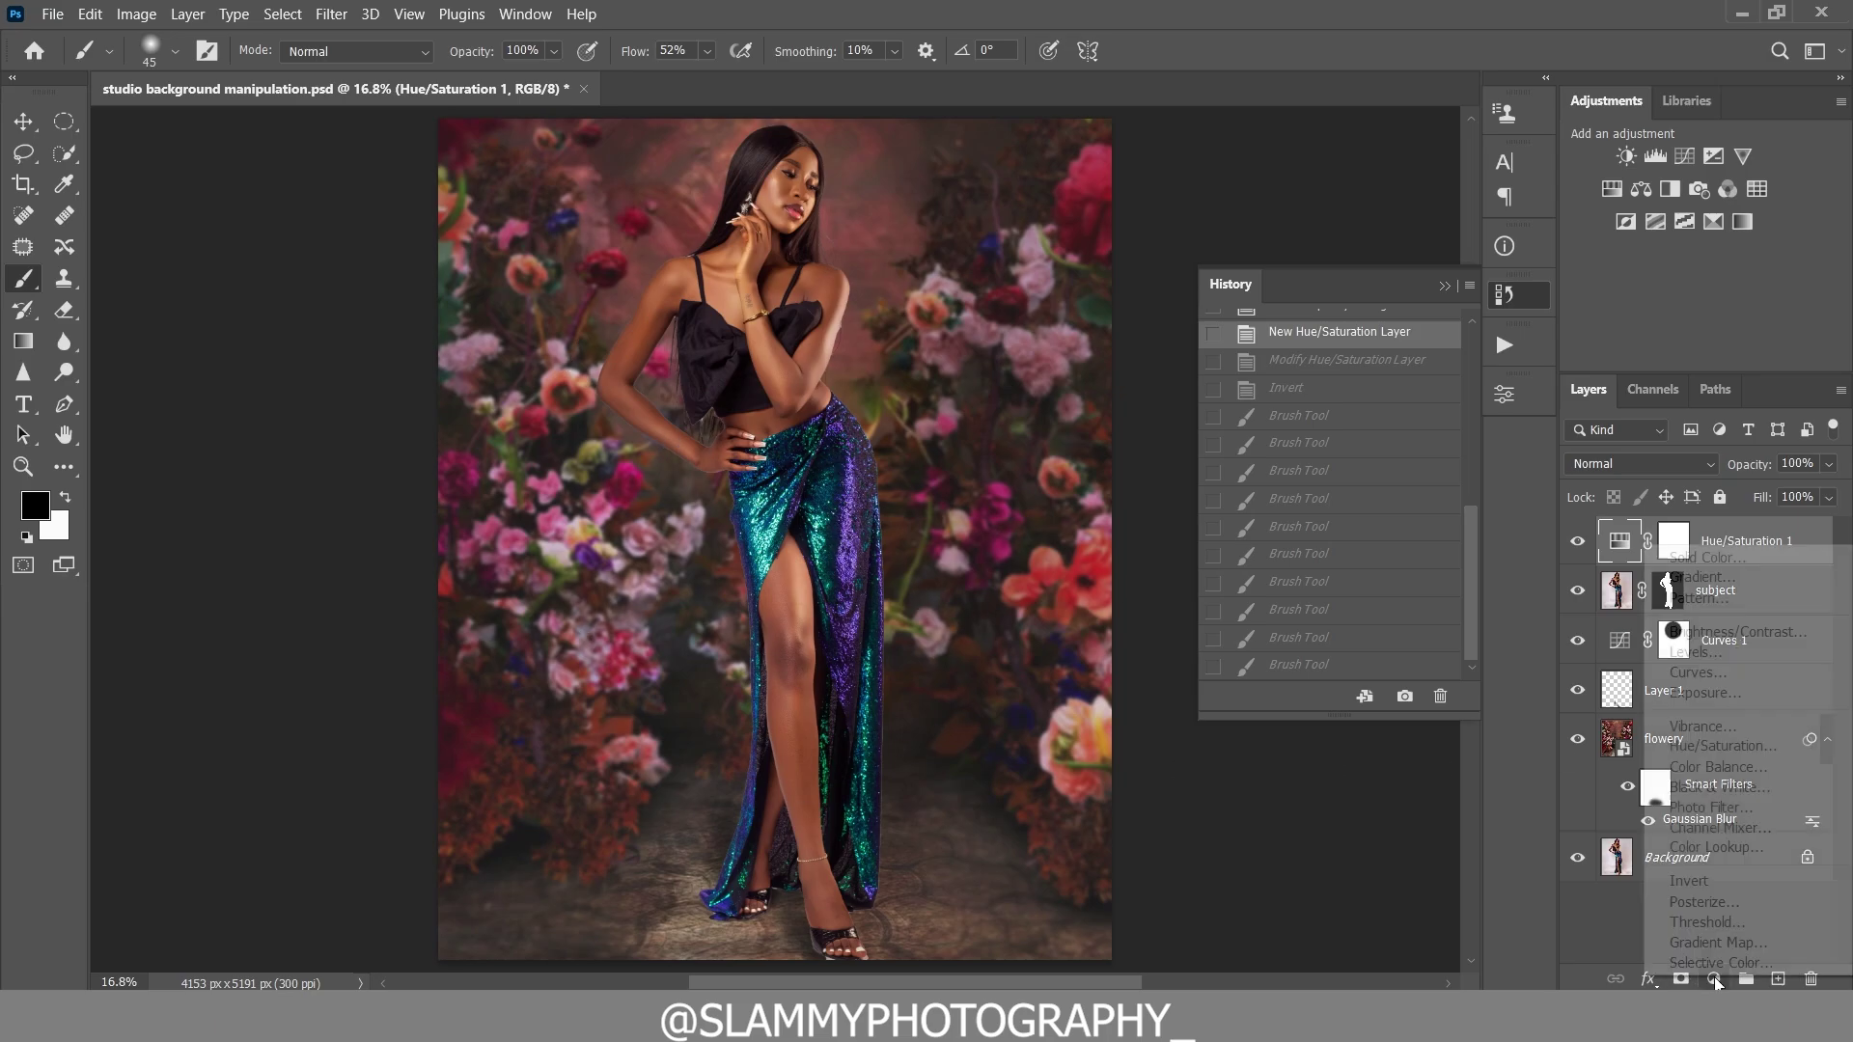
{"action": "left_click", "coordinate": [1684, 849]}
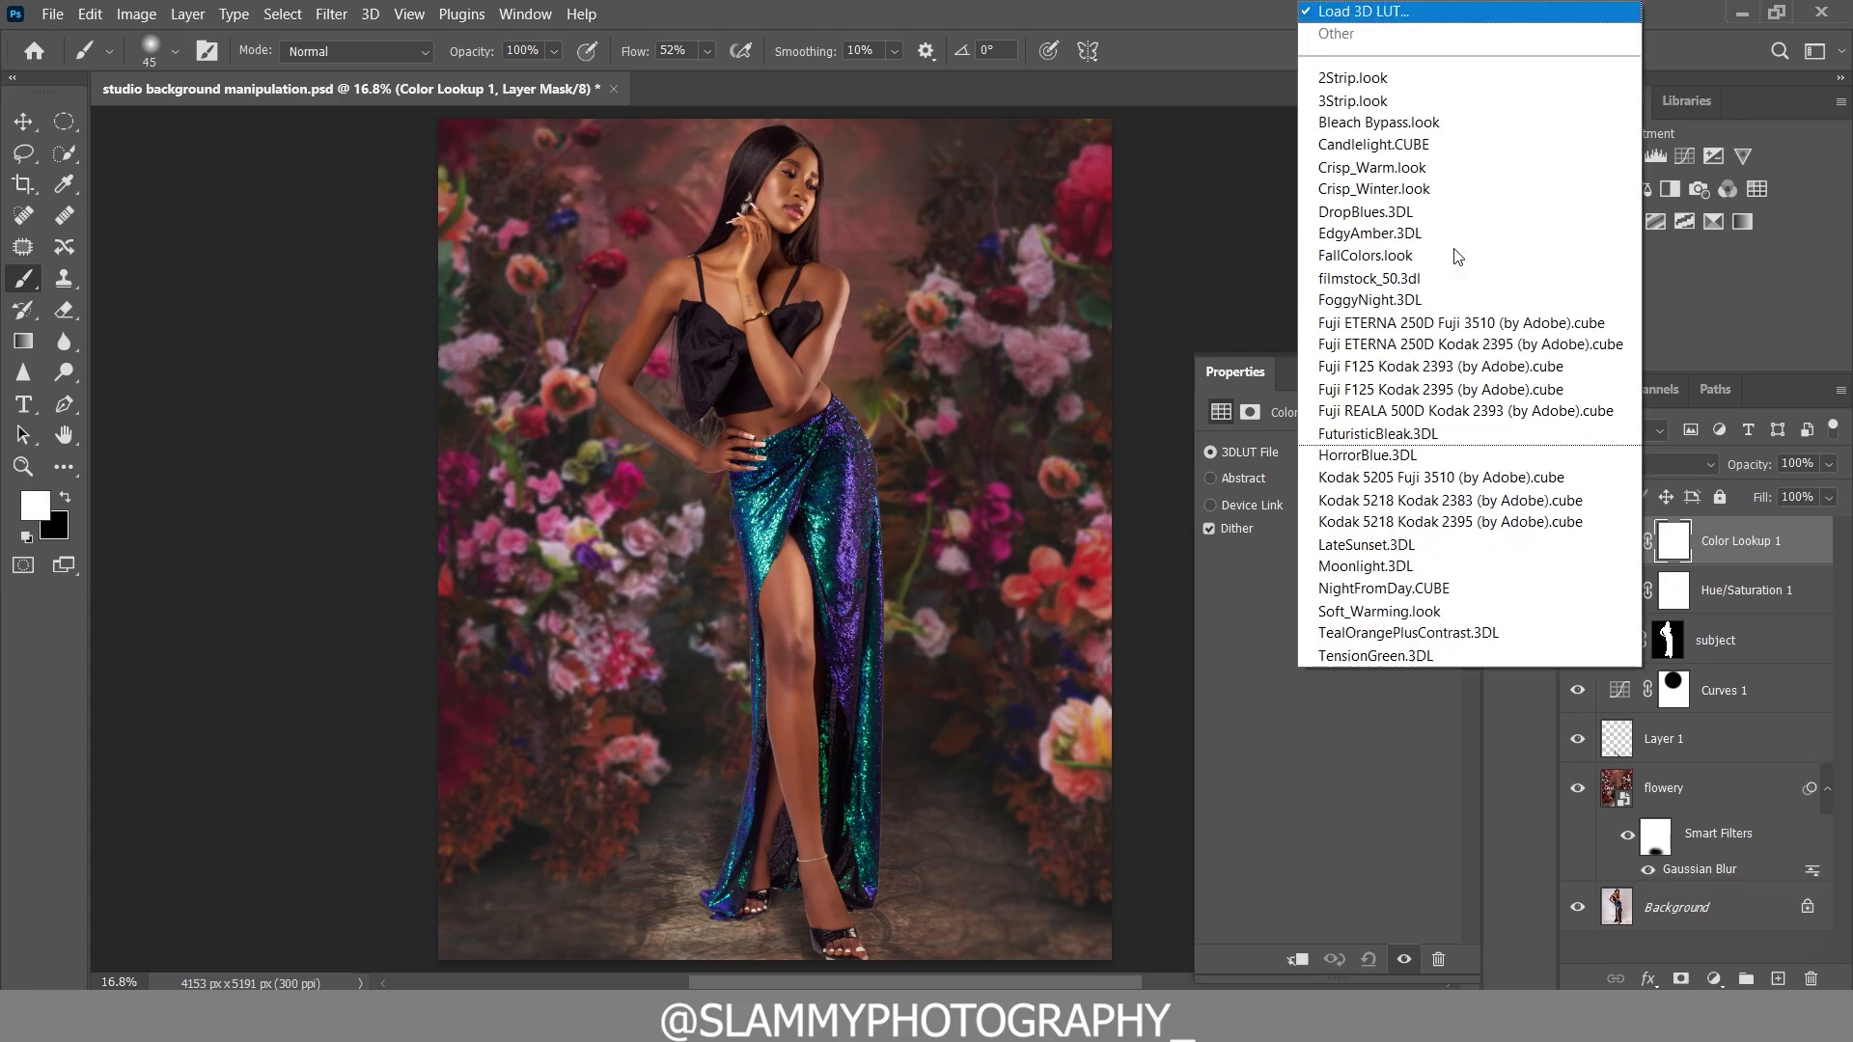
{"action": "left_click", "coordinate": [1415, 454]}
{"action": "left_click", "coordinate": [1438, 159]}
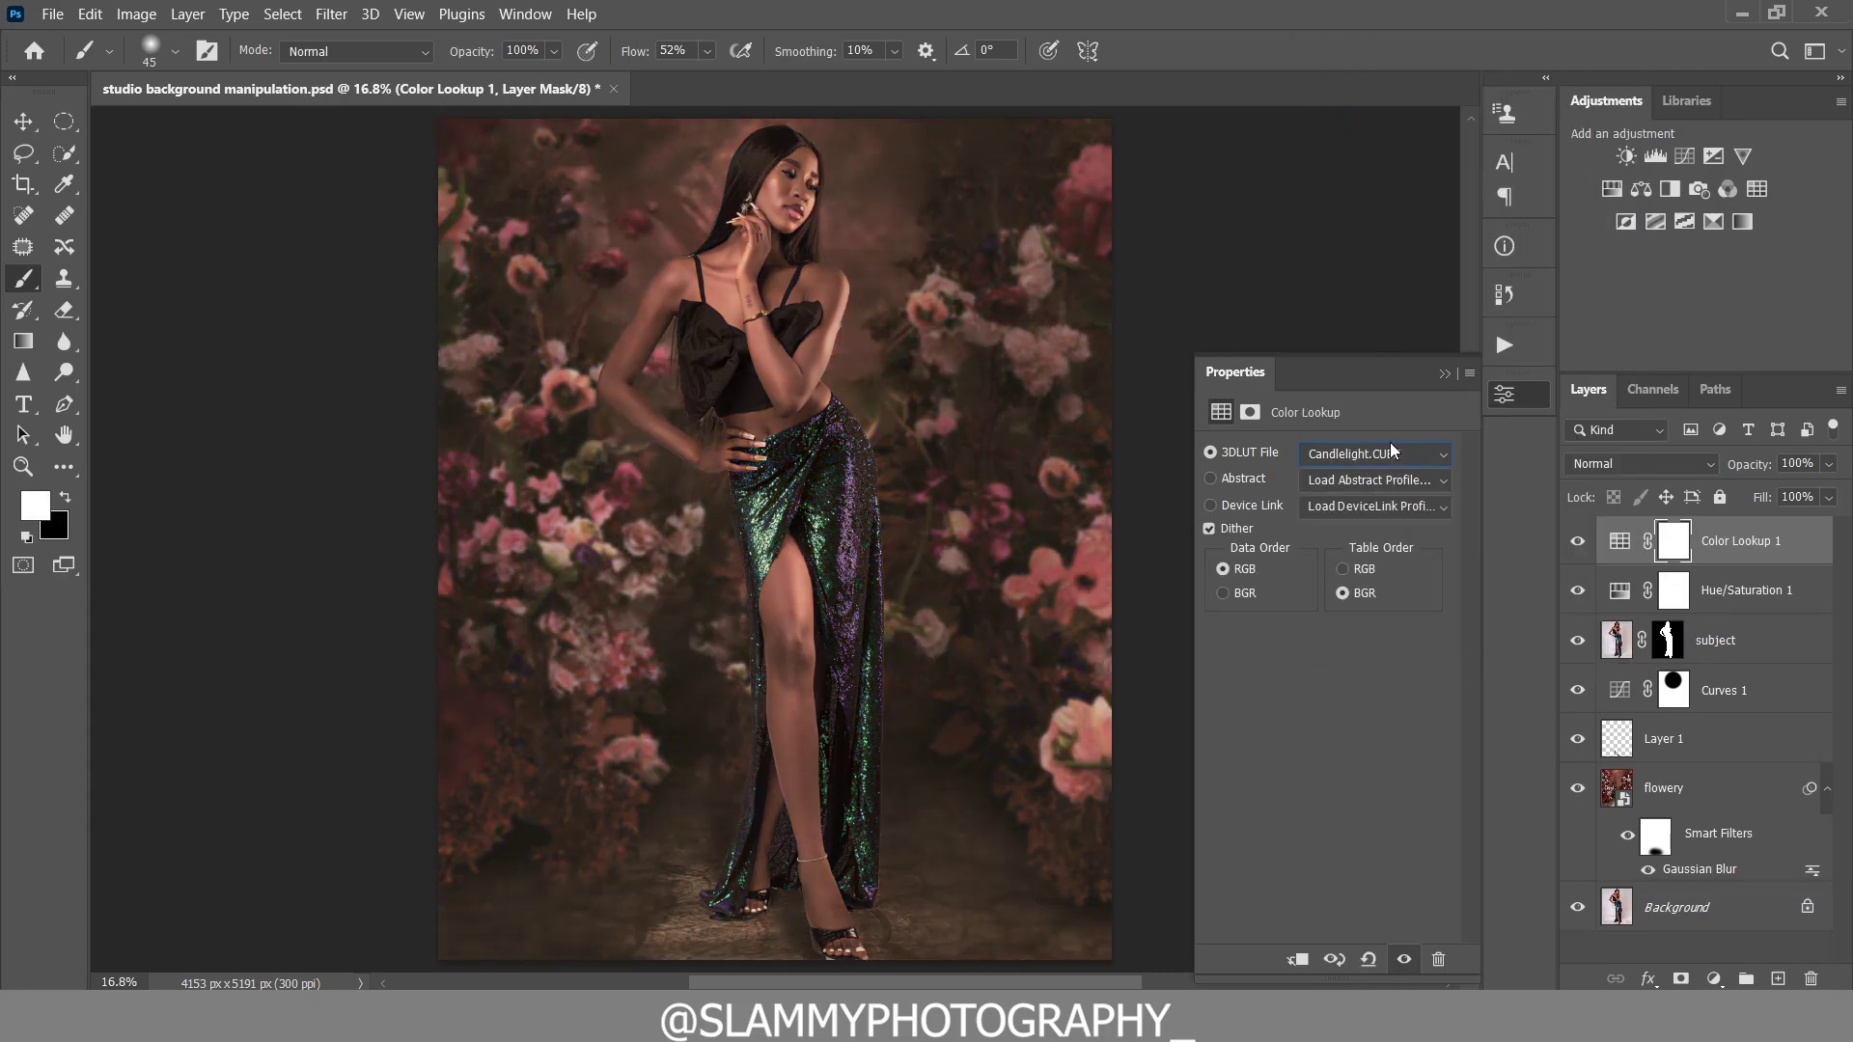
{"action": "left_click", "coordinate": [1400, 452]}
{"action": "left_click", "coordinate": [1370, 278]}
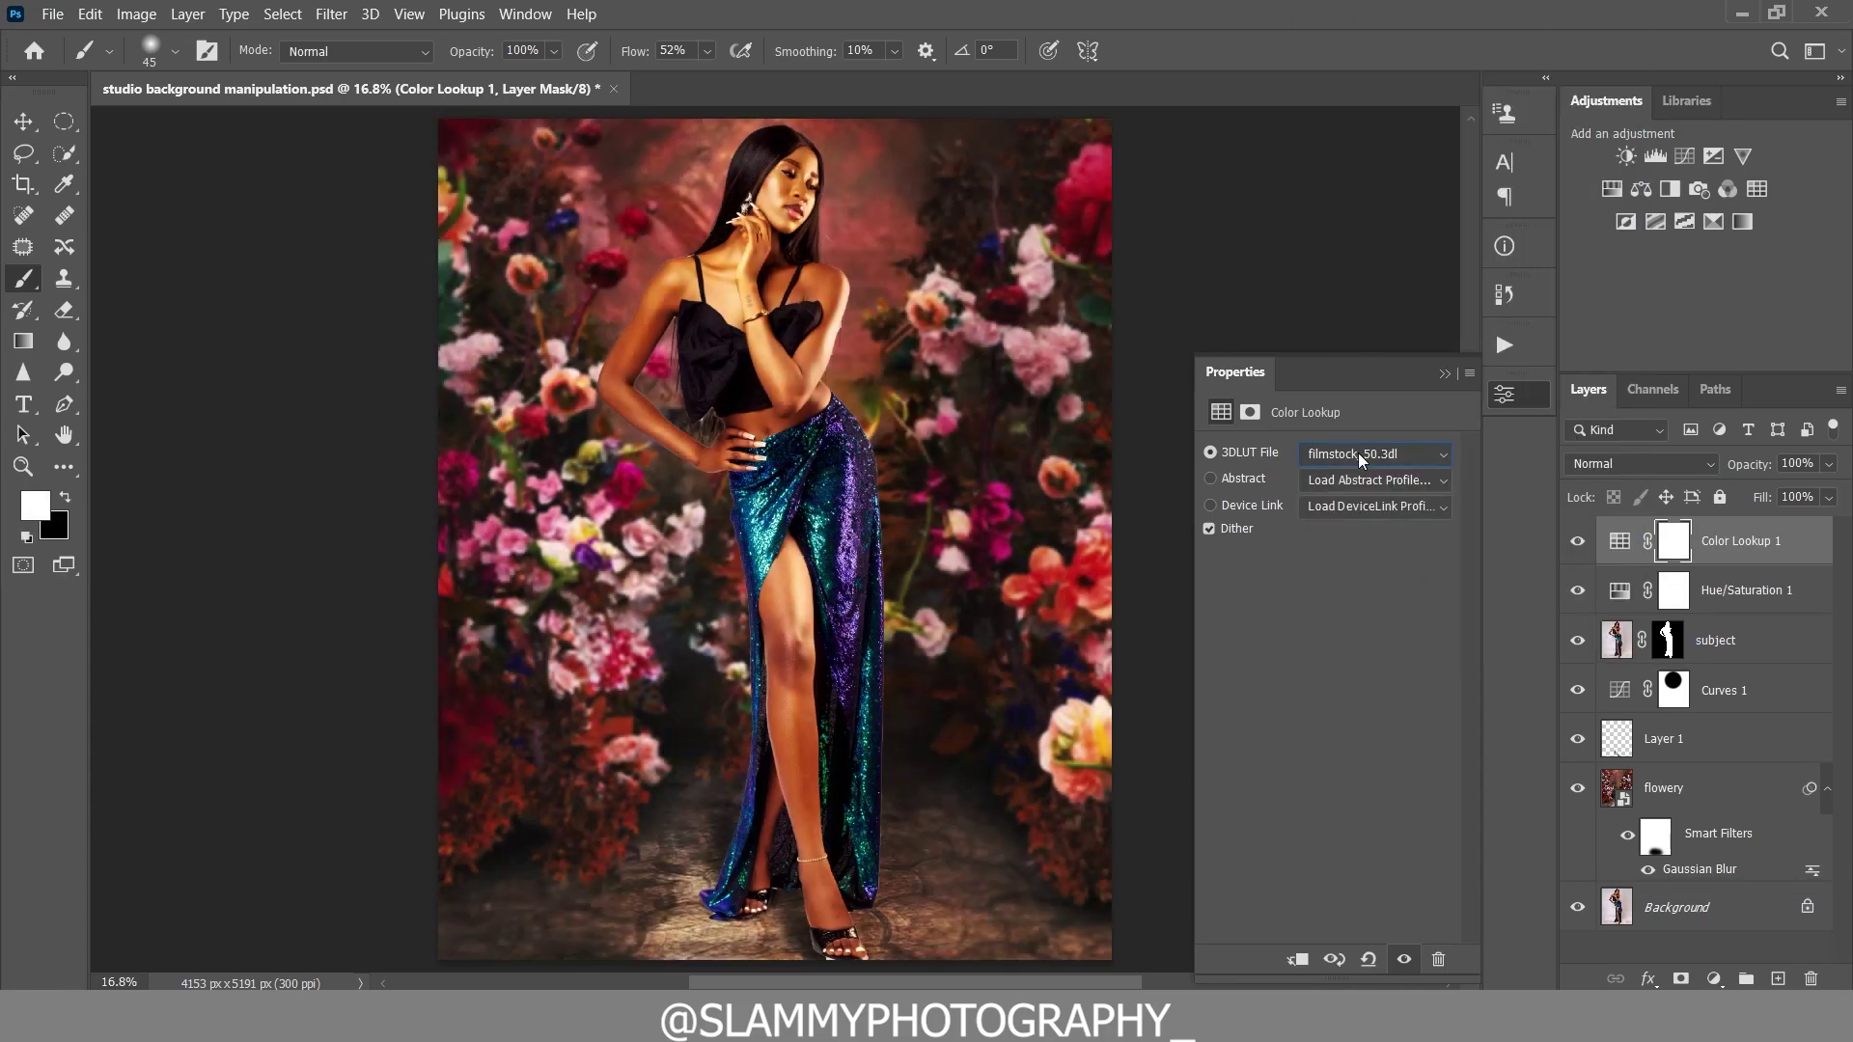
- Try the Crisp_Warm.look, 3Strip.look and FuturisticBleak.3DL files on the Color Lookup layer
{"action": "left_click", "coordinate": [1415, 451]}
{"action": "left_click", "coordinate": [1418, 167]}
{"action": "left_click", "coordinate": [1369, 452]}
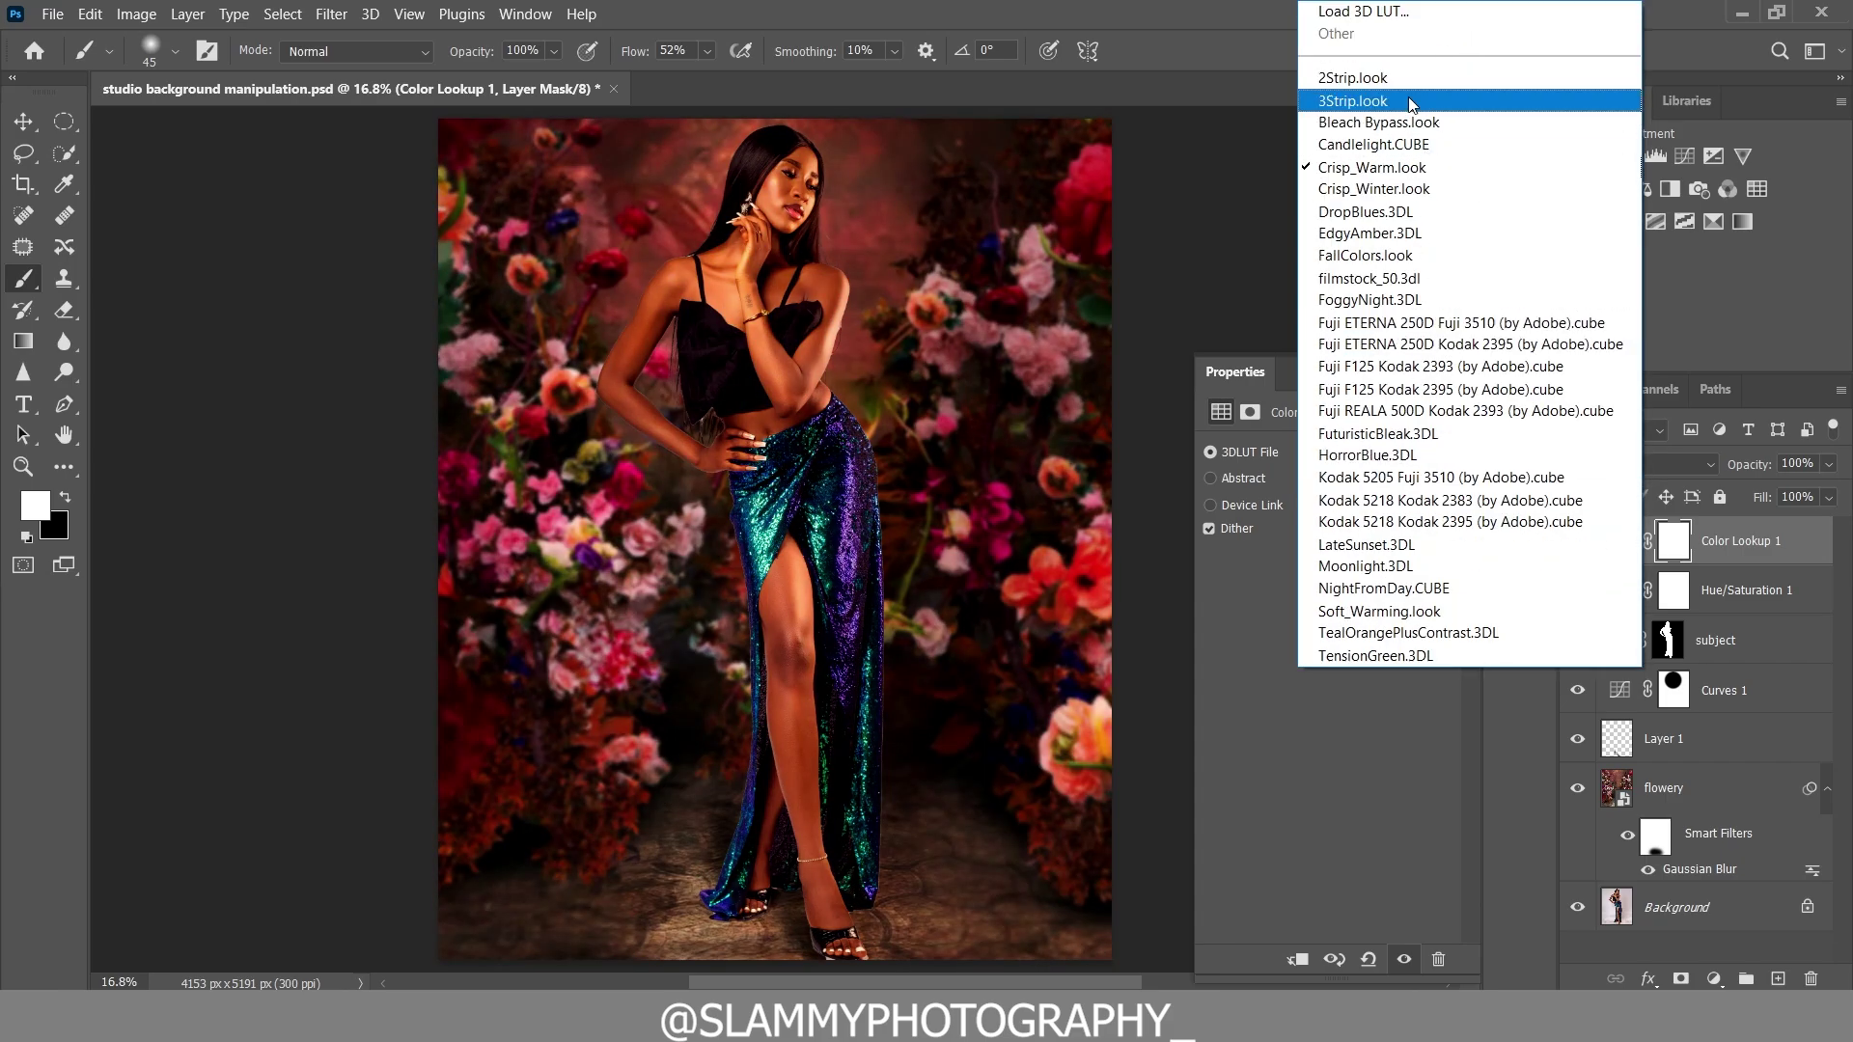
{"action": "left_click", "coordinate": [1370, 101]}
{"action": "left_click", "coordinate": [1376, 454]}
{"action": "left_click", "coordinate": [1412, 426]}
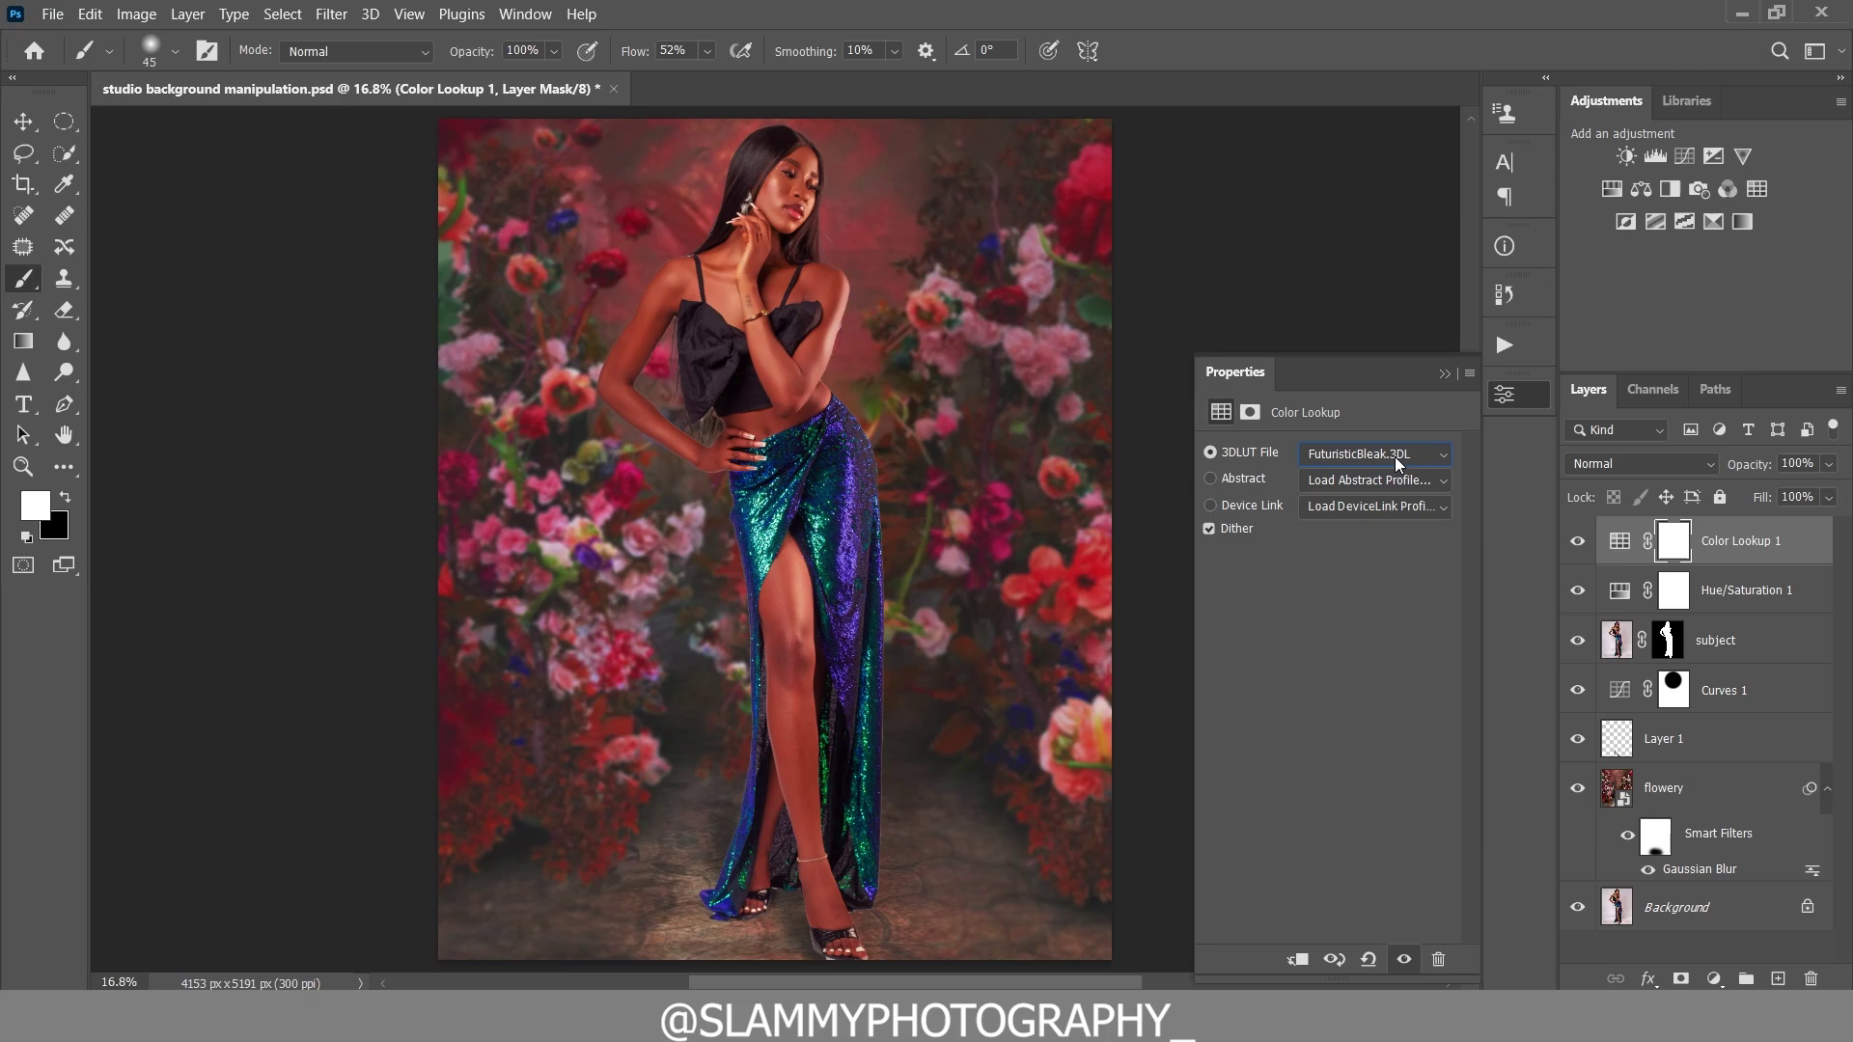
- Try two Kodak 5218 film looks and Moonlight.3DL on the Color Lookup layer
{"action": "left_click", "coordinate": [1370, 466]}
{"action": "left_click", "coordinate": [1409, 542]}
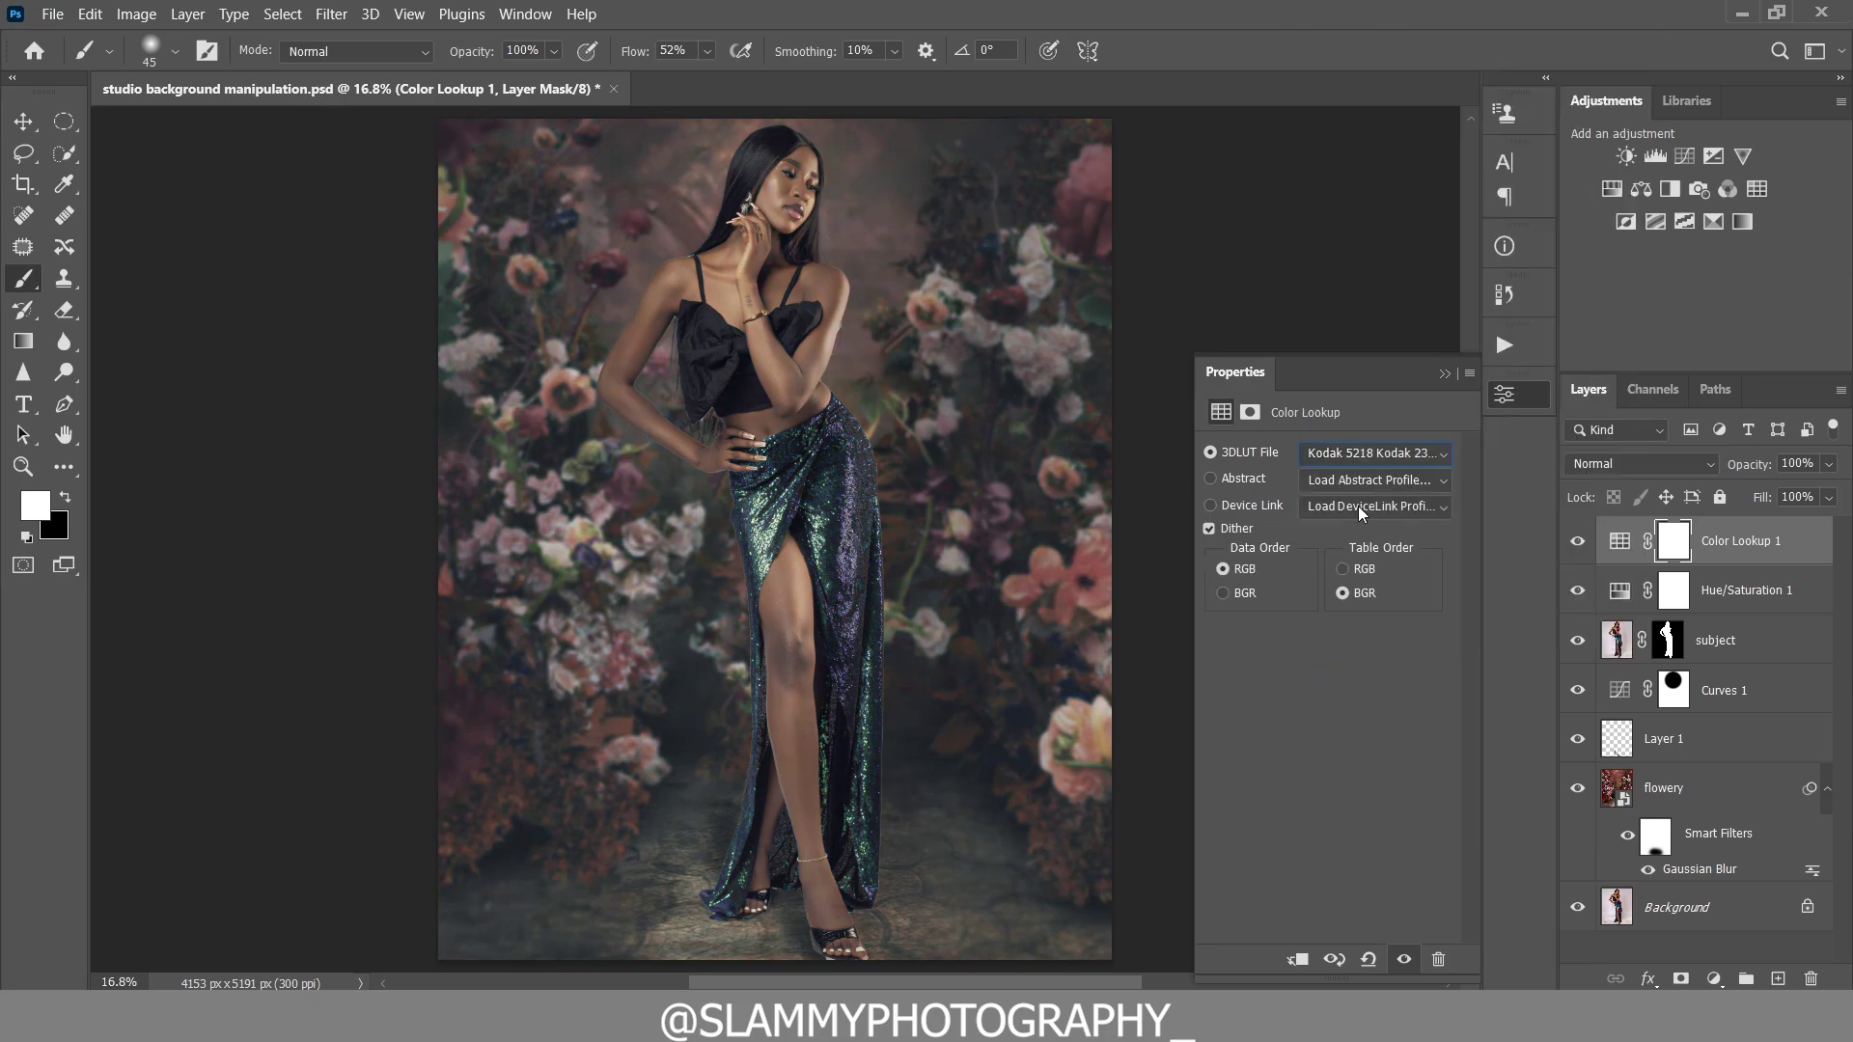
{"action": "left_click", "coordinate": [1375, 456]}
{"action": "left_click", "coordinate": [1371, 500]}
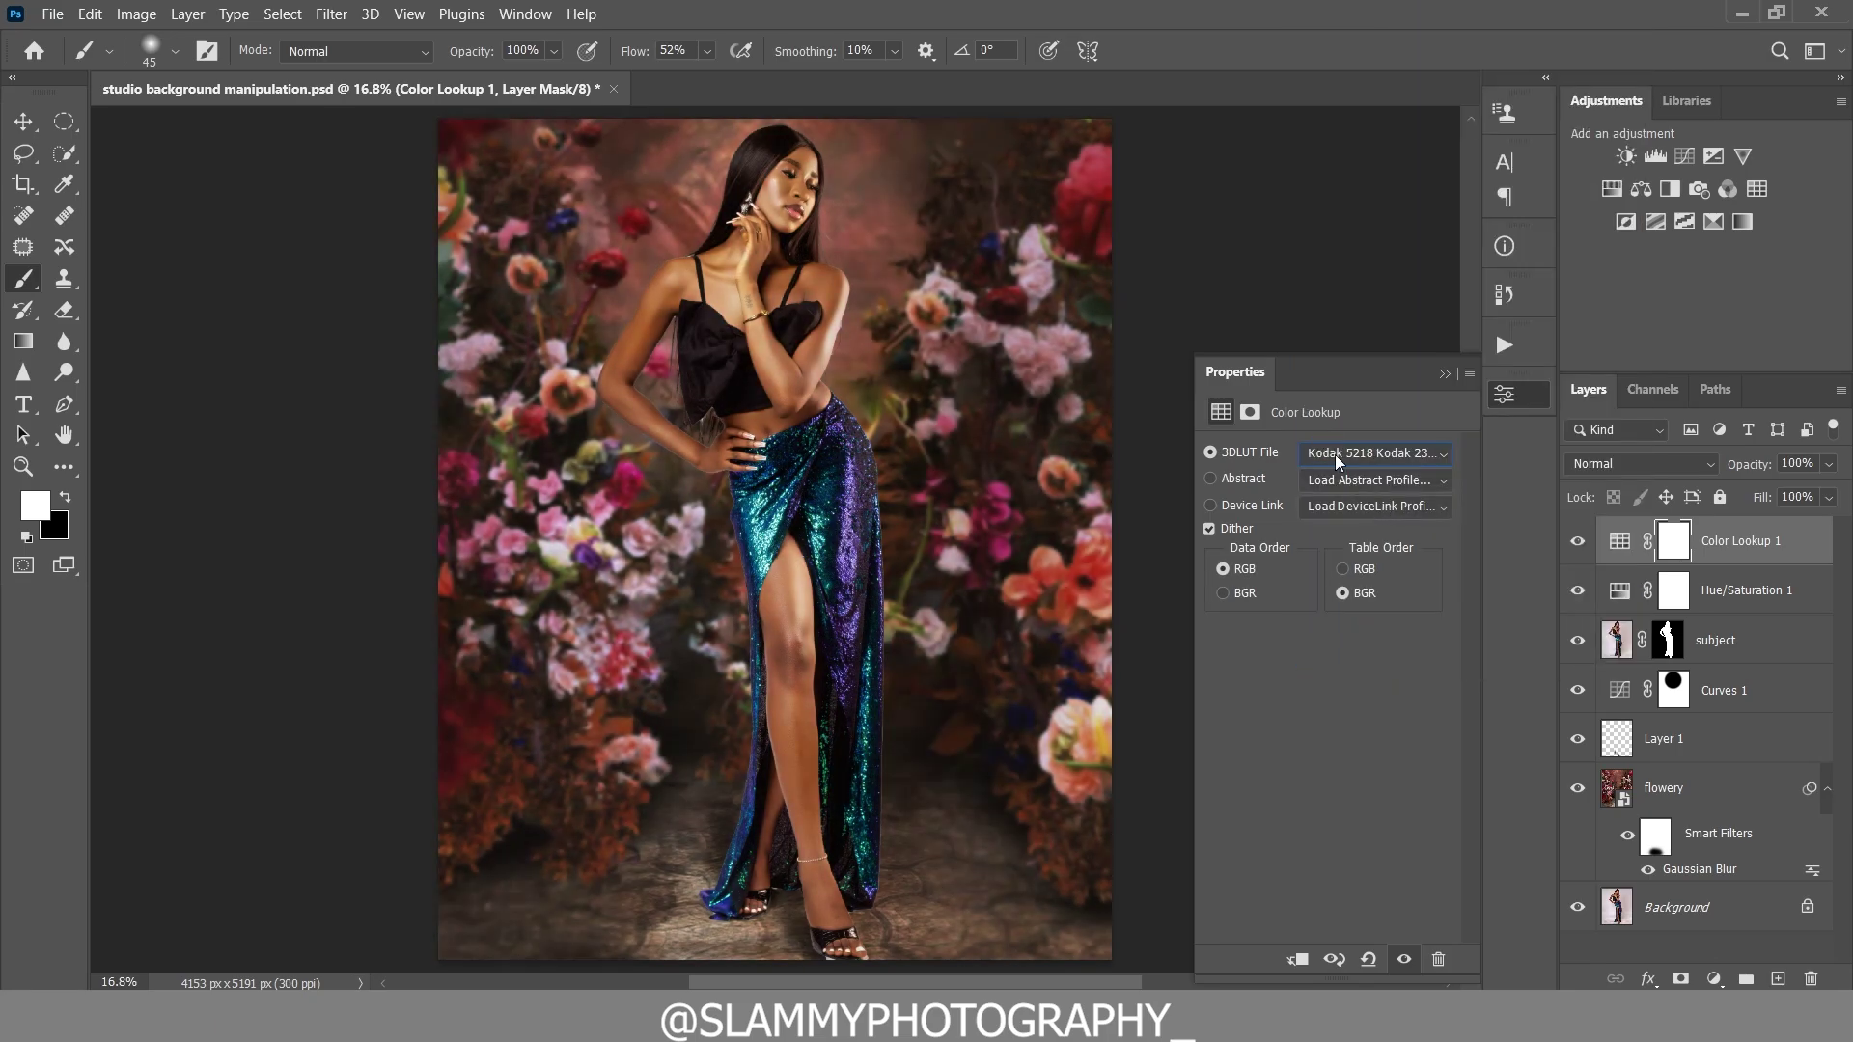
{"action": "left_click", "coordinate": [1346, 454]}
{"action": "left_click", "coordinate": [1370, 567]}
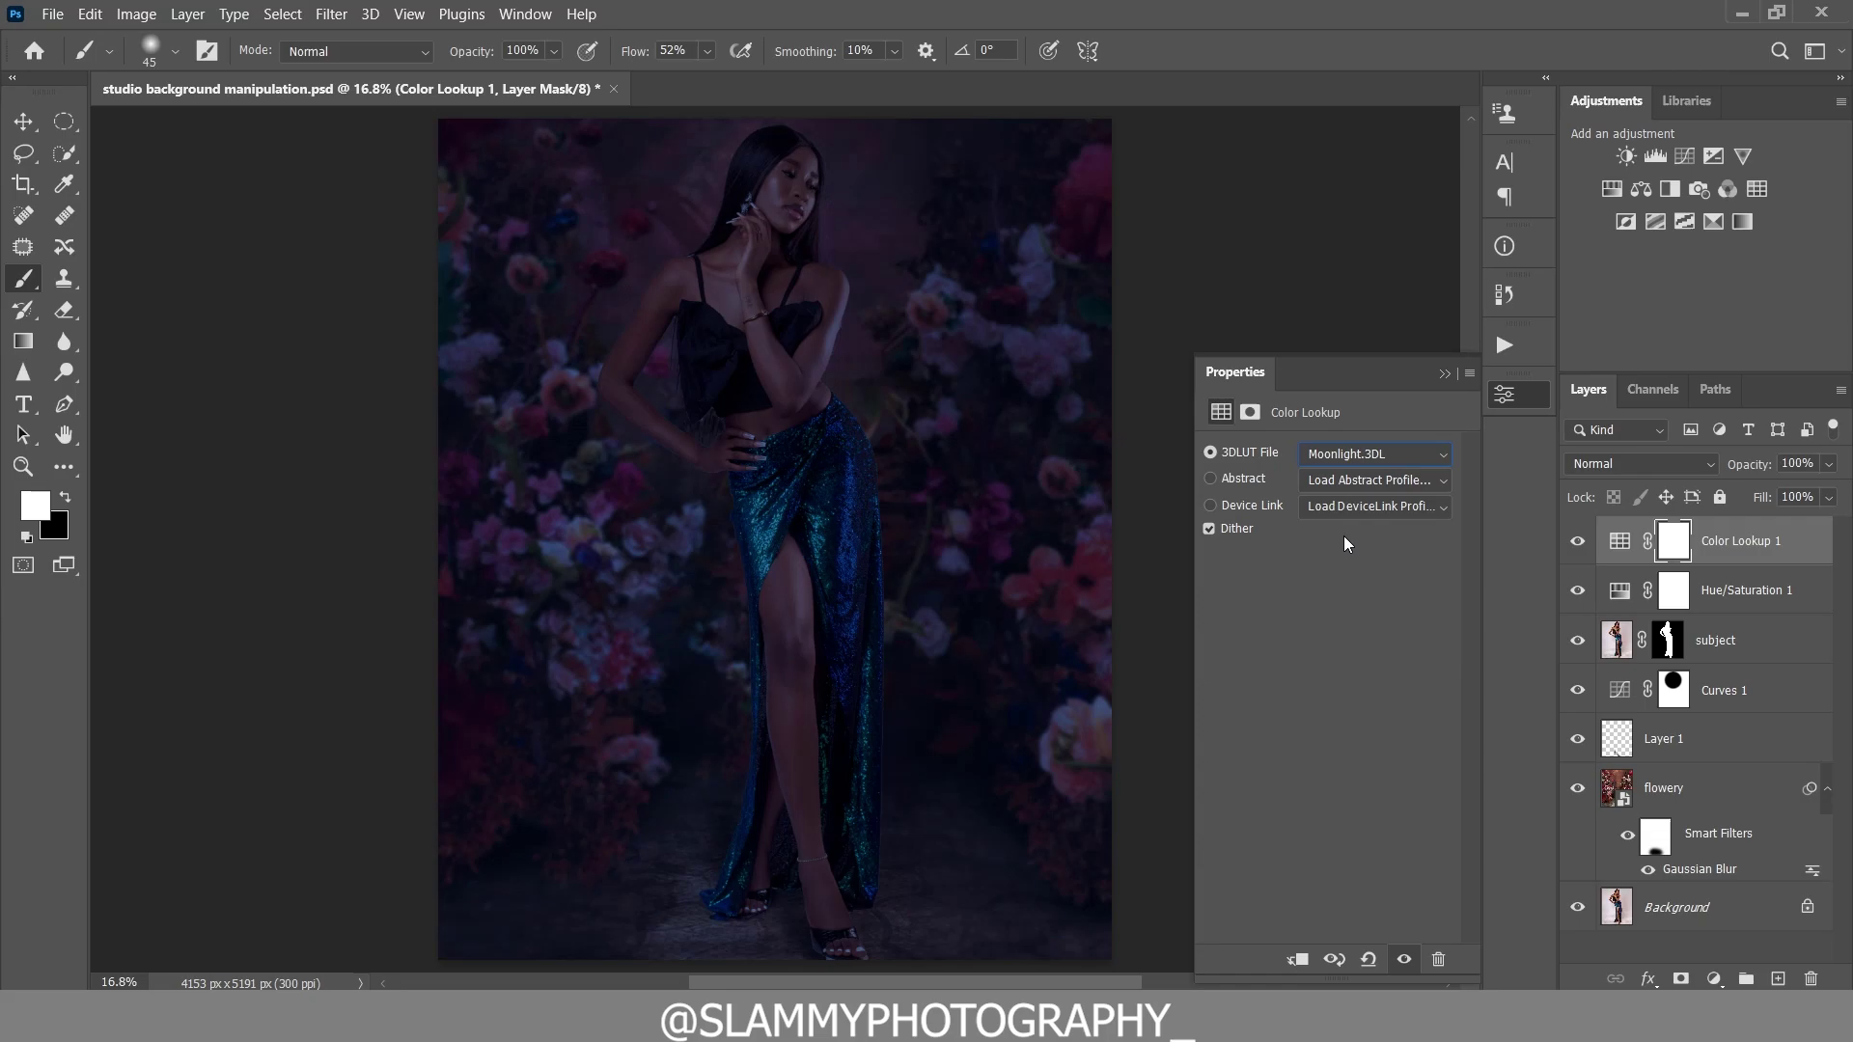
- Try the NightFromDay.CUBE and Crisp_Winter.look files, and return to 3Strip.look on the Color Lookup layer
{"action": "left_click", "coordinate": [1358, 456]}
{"action": "left_click", "coordinate": [1390, 588]}
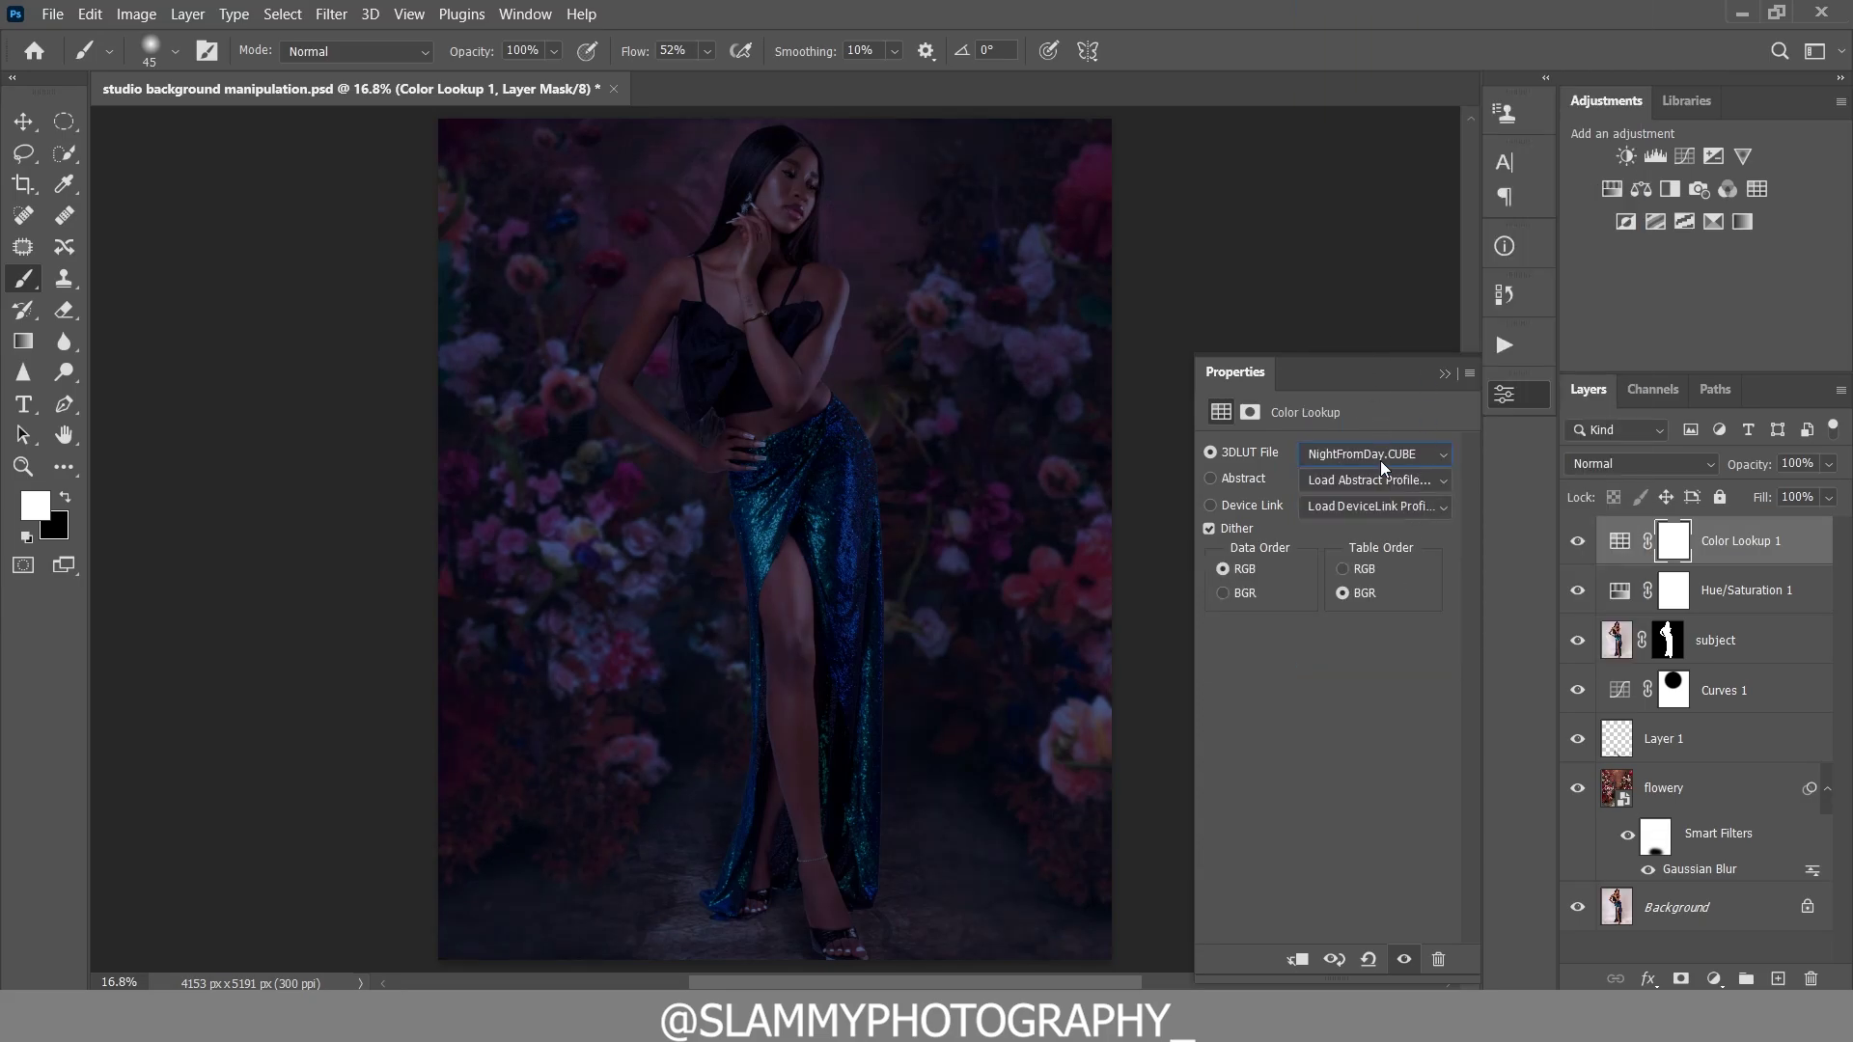
{"action": "left_click", "coordinate": [1380, 461]}
{"action": "left_click", "coordinate": [1429, 190]}
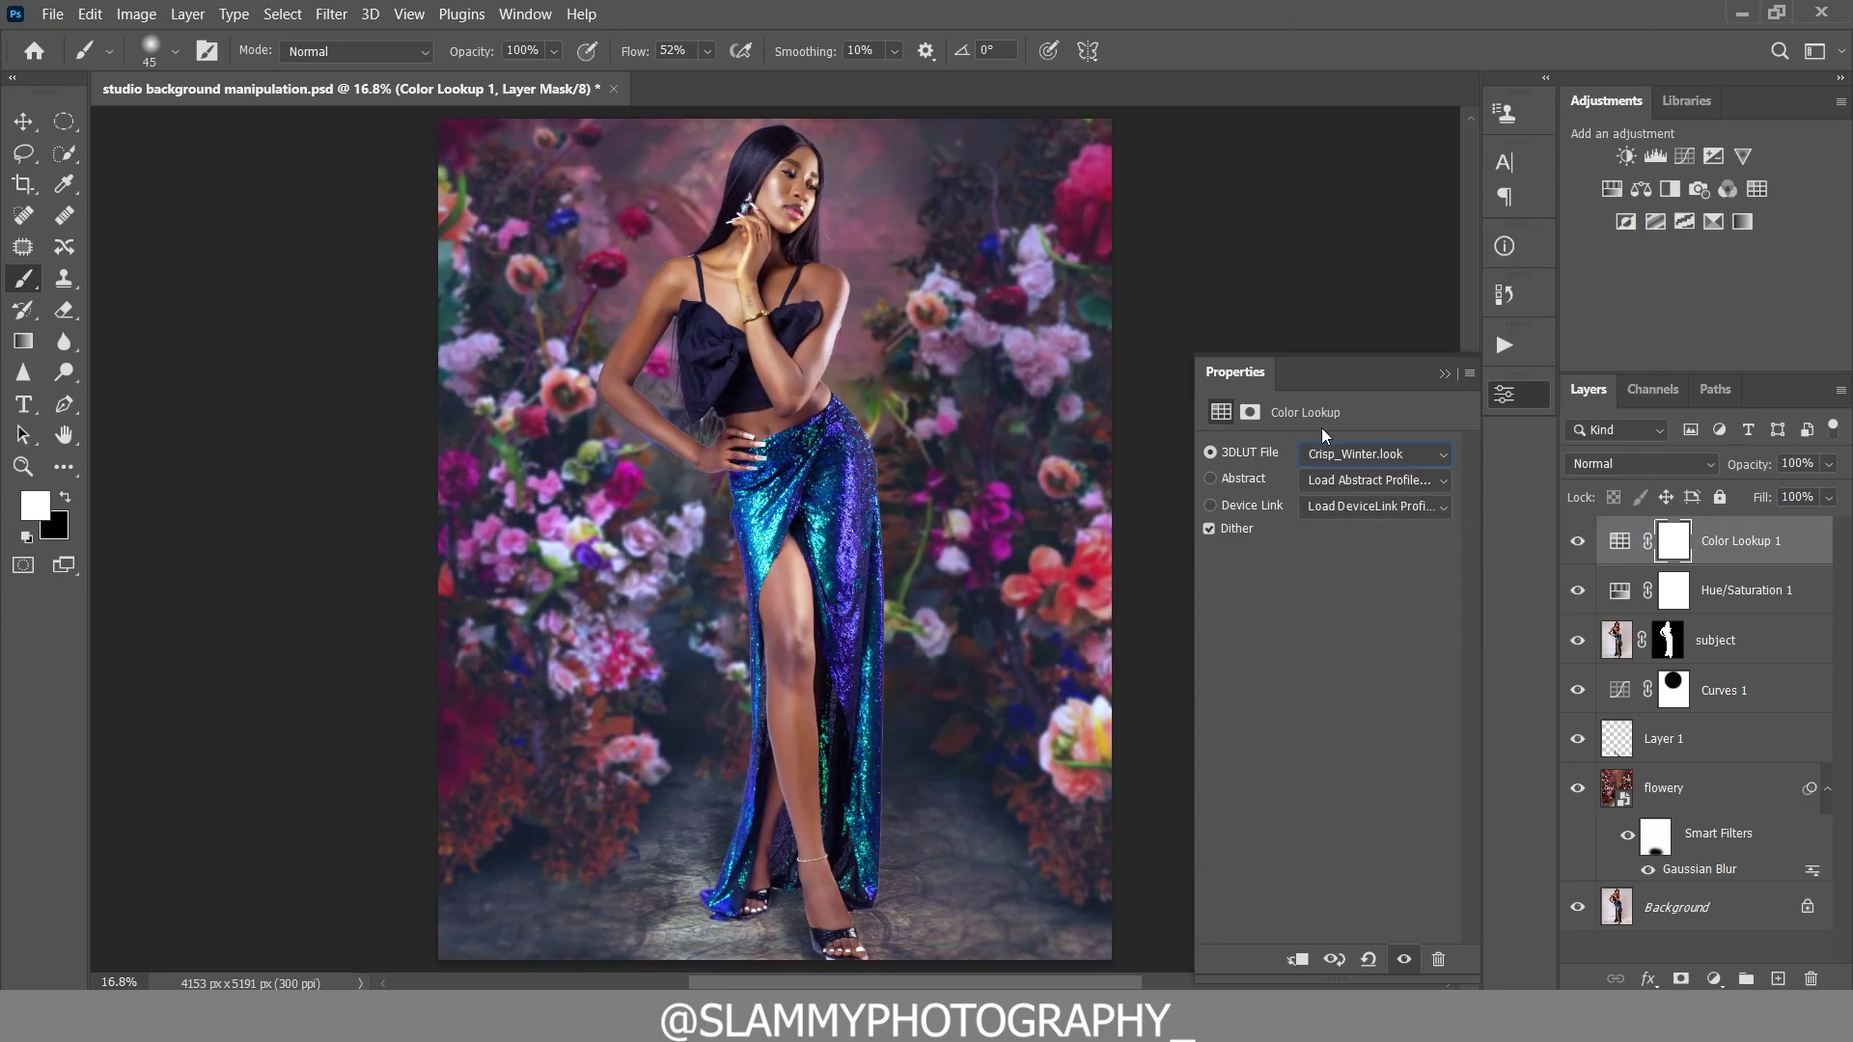
{"action": "left_click", "coordinate": [1367, 457]}
{"action": "left_click", "coordinate": [1445, 105]}
- Try the 2Strip.look, EdgyAmber.3DL and FoggyNight.3DL files on the Color Lookup layer
{"action": "left_click", "coordinate": [1394, 453]}
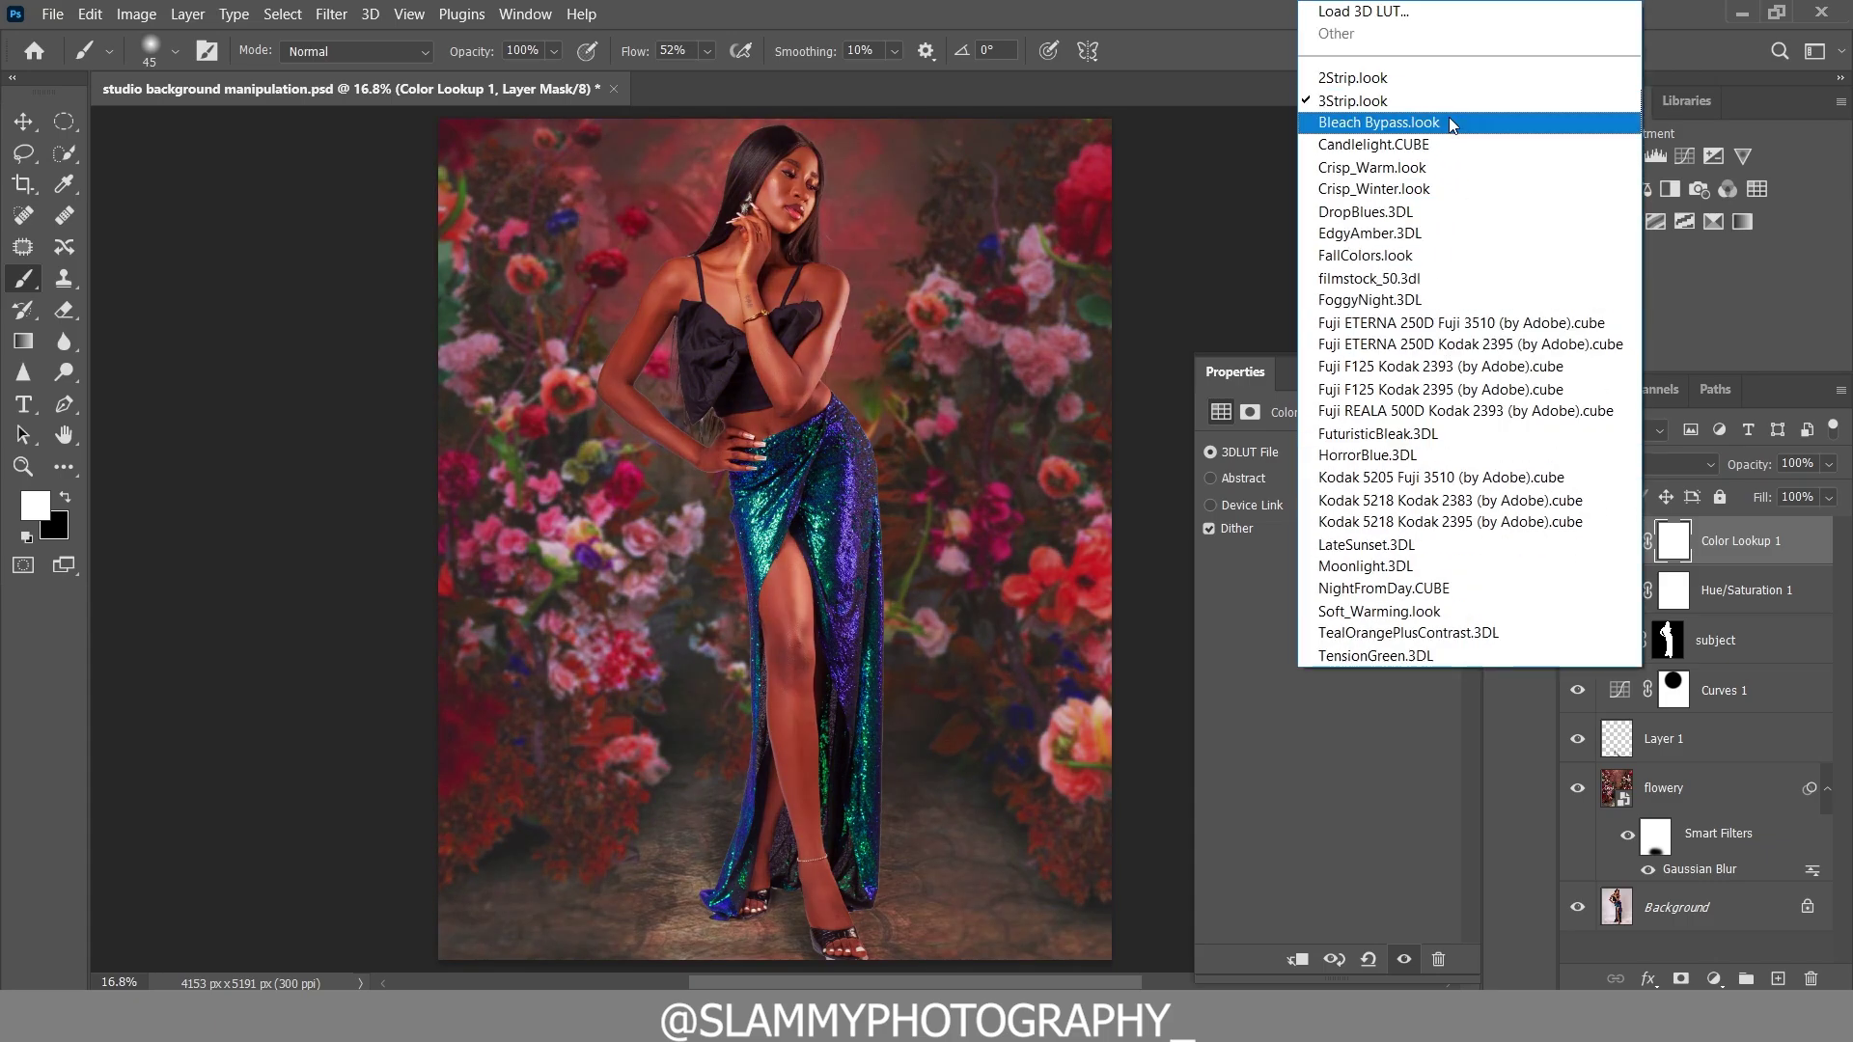
{"action": "left_click", "coordinate": [1436, 85]}
{"action": "left_click", "coordinate": [1394, 453]}
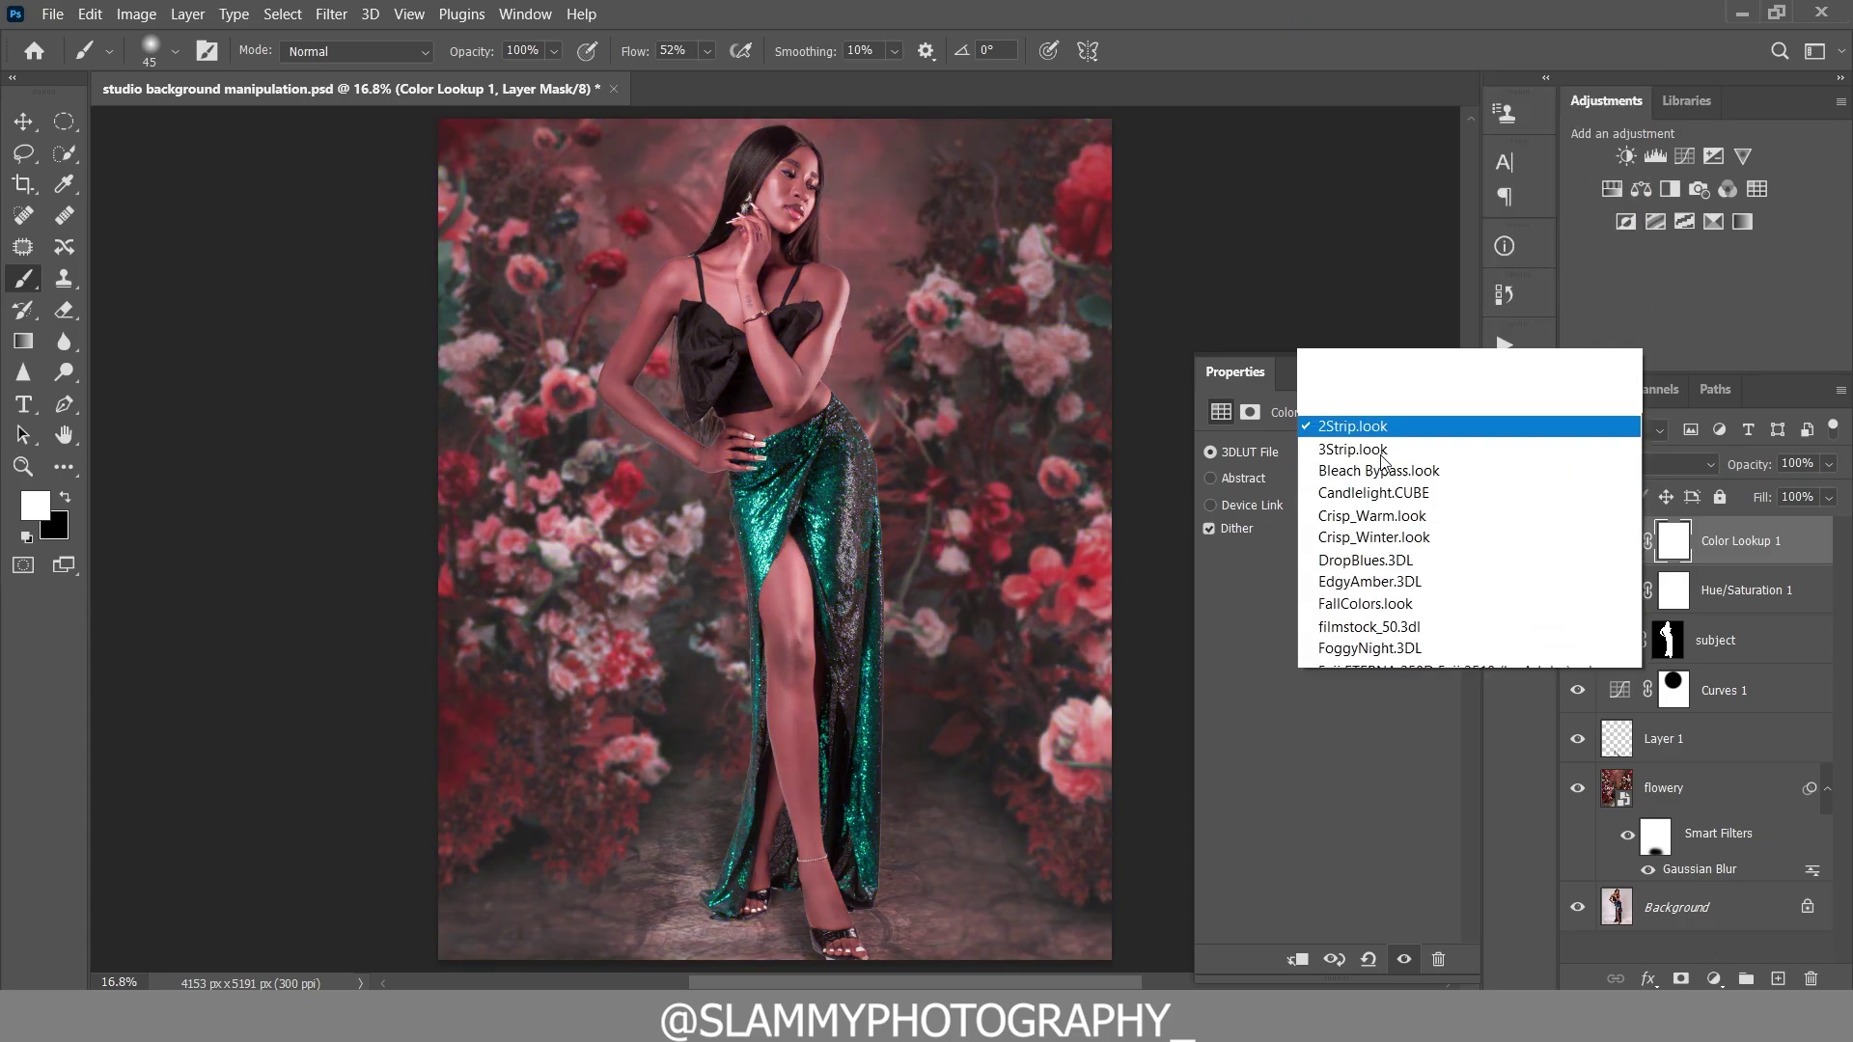
{"action": "left_click", "coordinate": [1437, 235]}
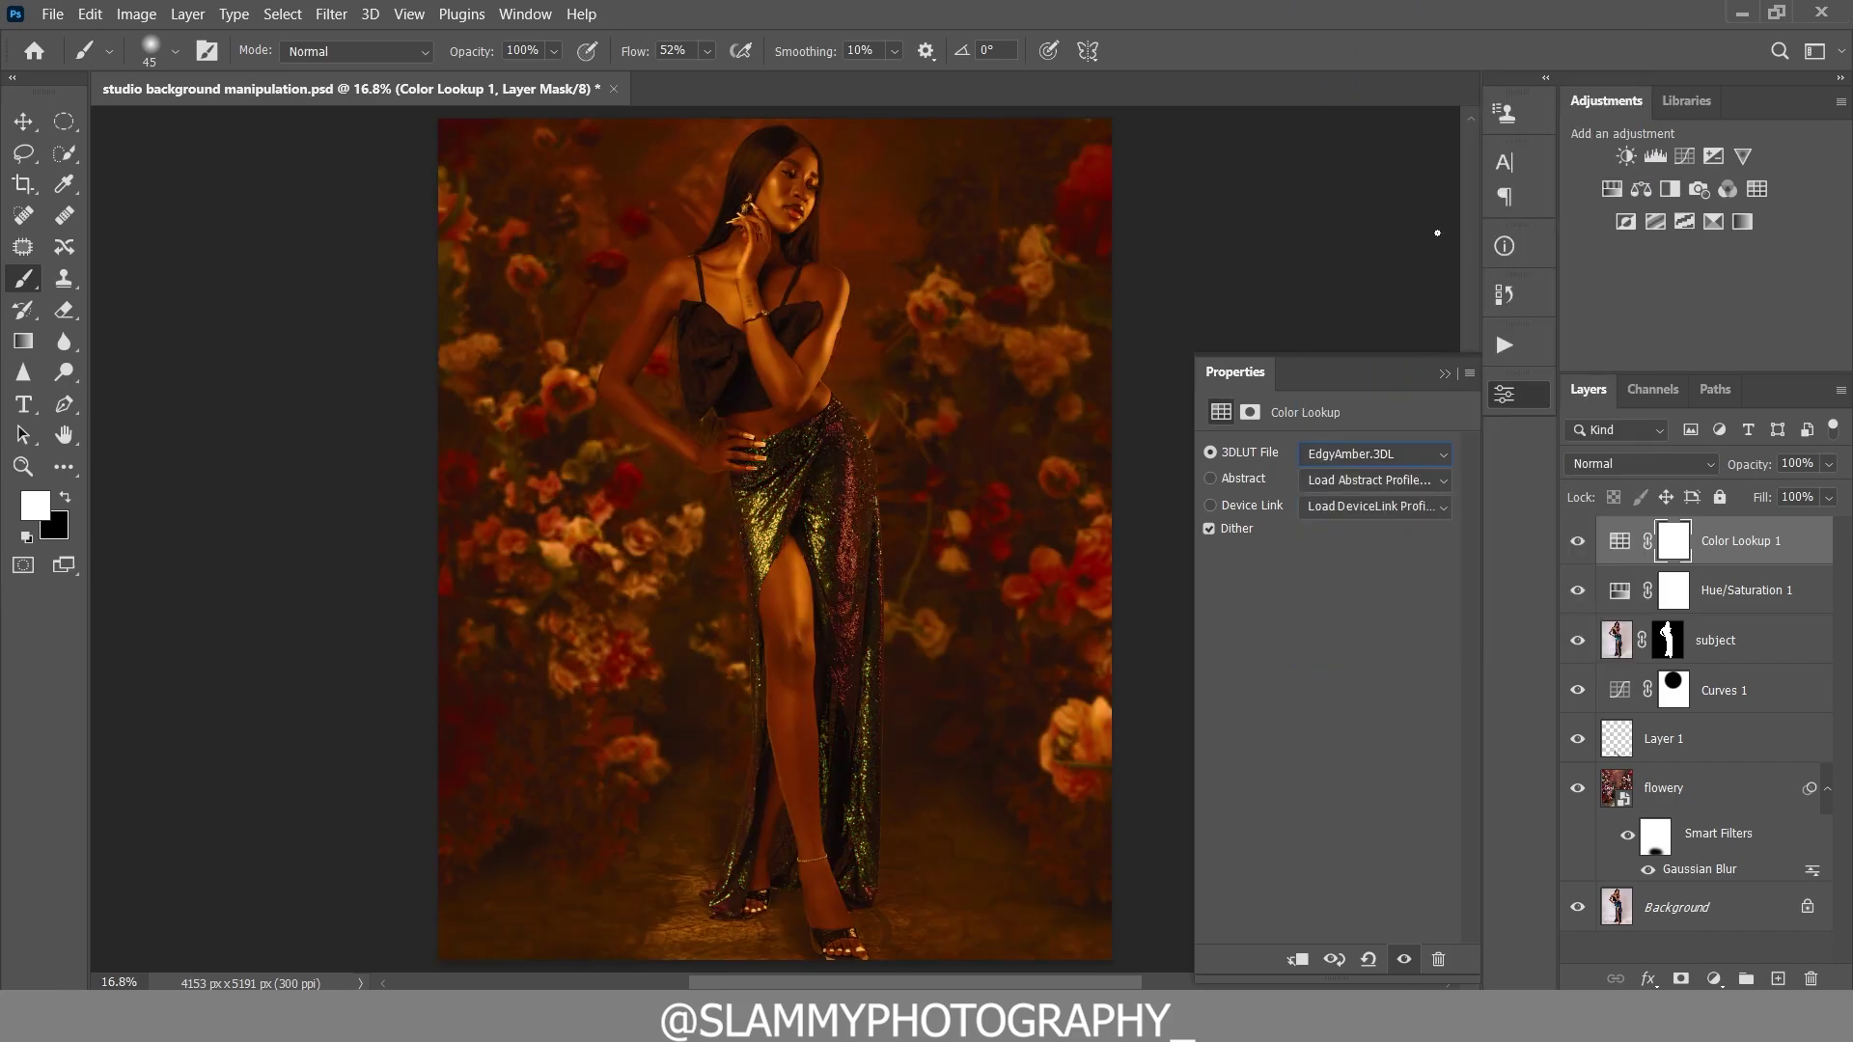
{"action": "left_click", "coordinate": [1374, 452]}
{"action": "left_click", "coordinate": [1389, 301]}
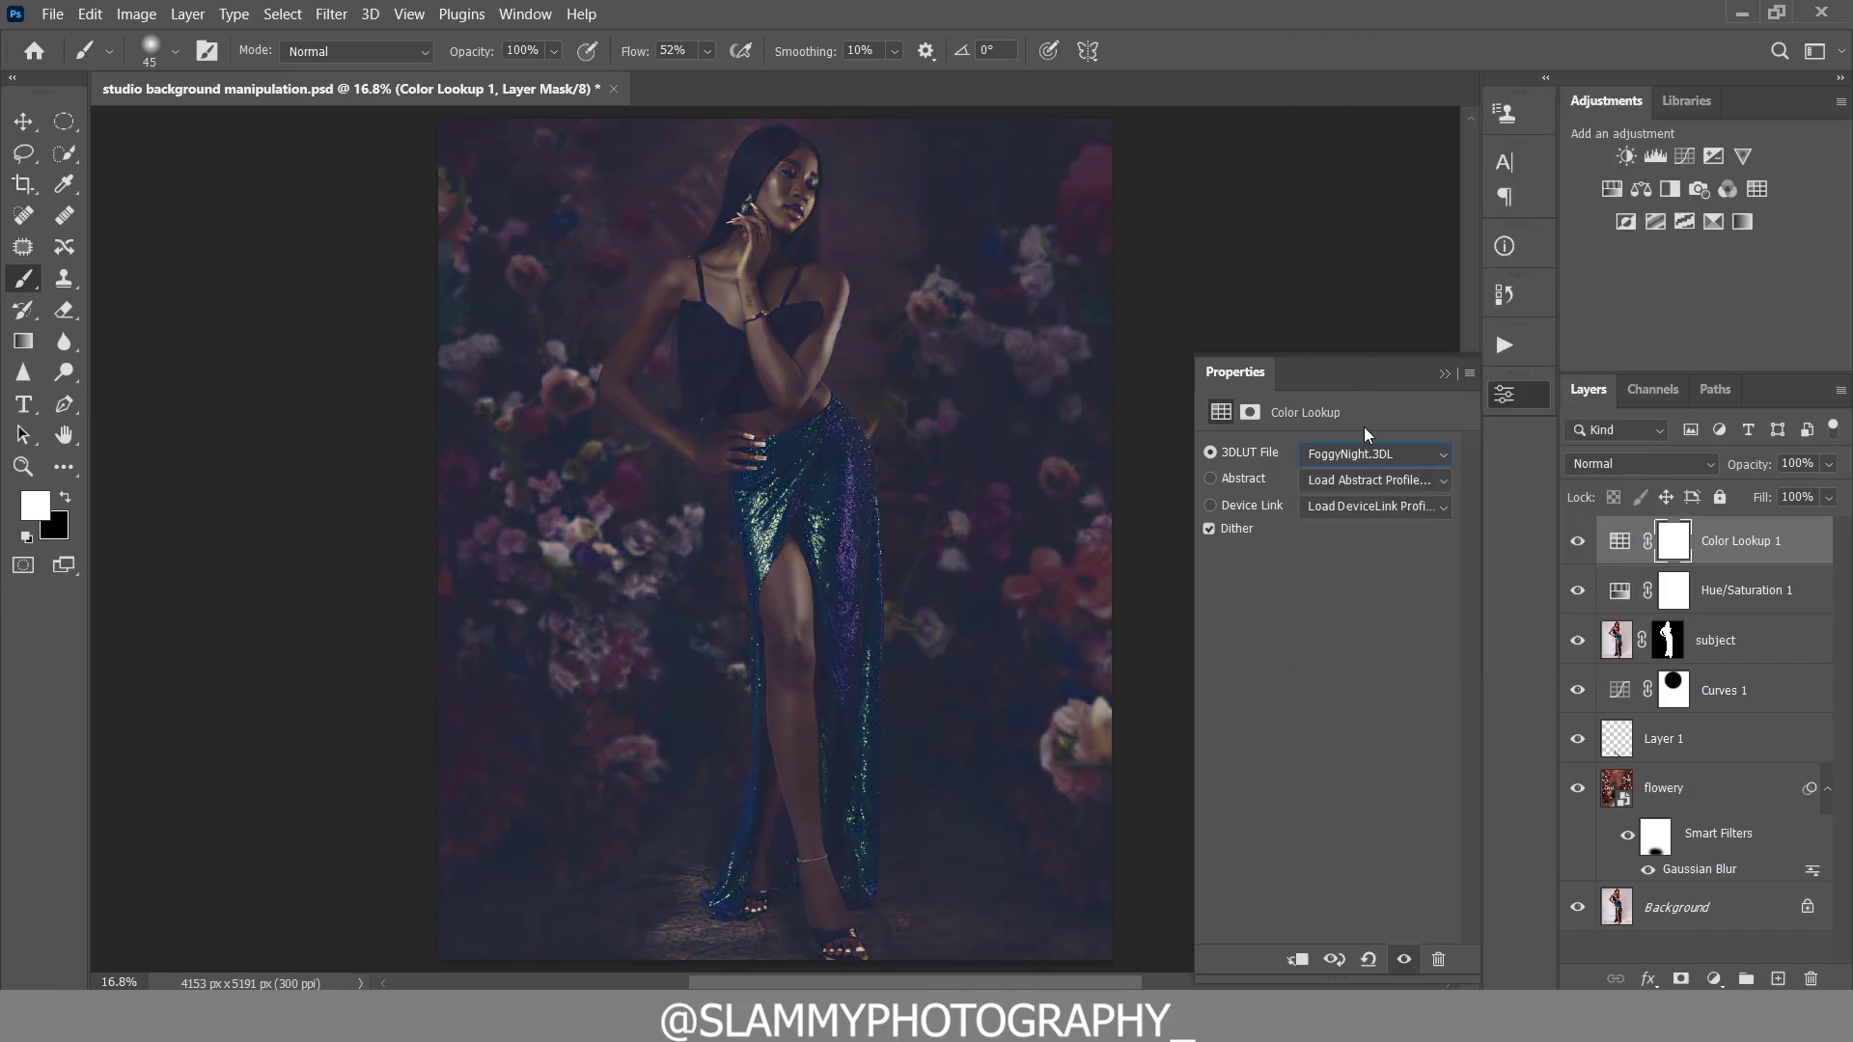
- Try the DropBlues.3DL look at a reduced layer opacity, and delete the Color Lookup layer
{"action": "left_click", "coordinate": [1371, 452]}
{"action": "left_click", "coordinate": [1409, 213]}
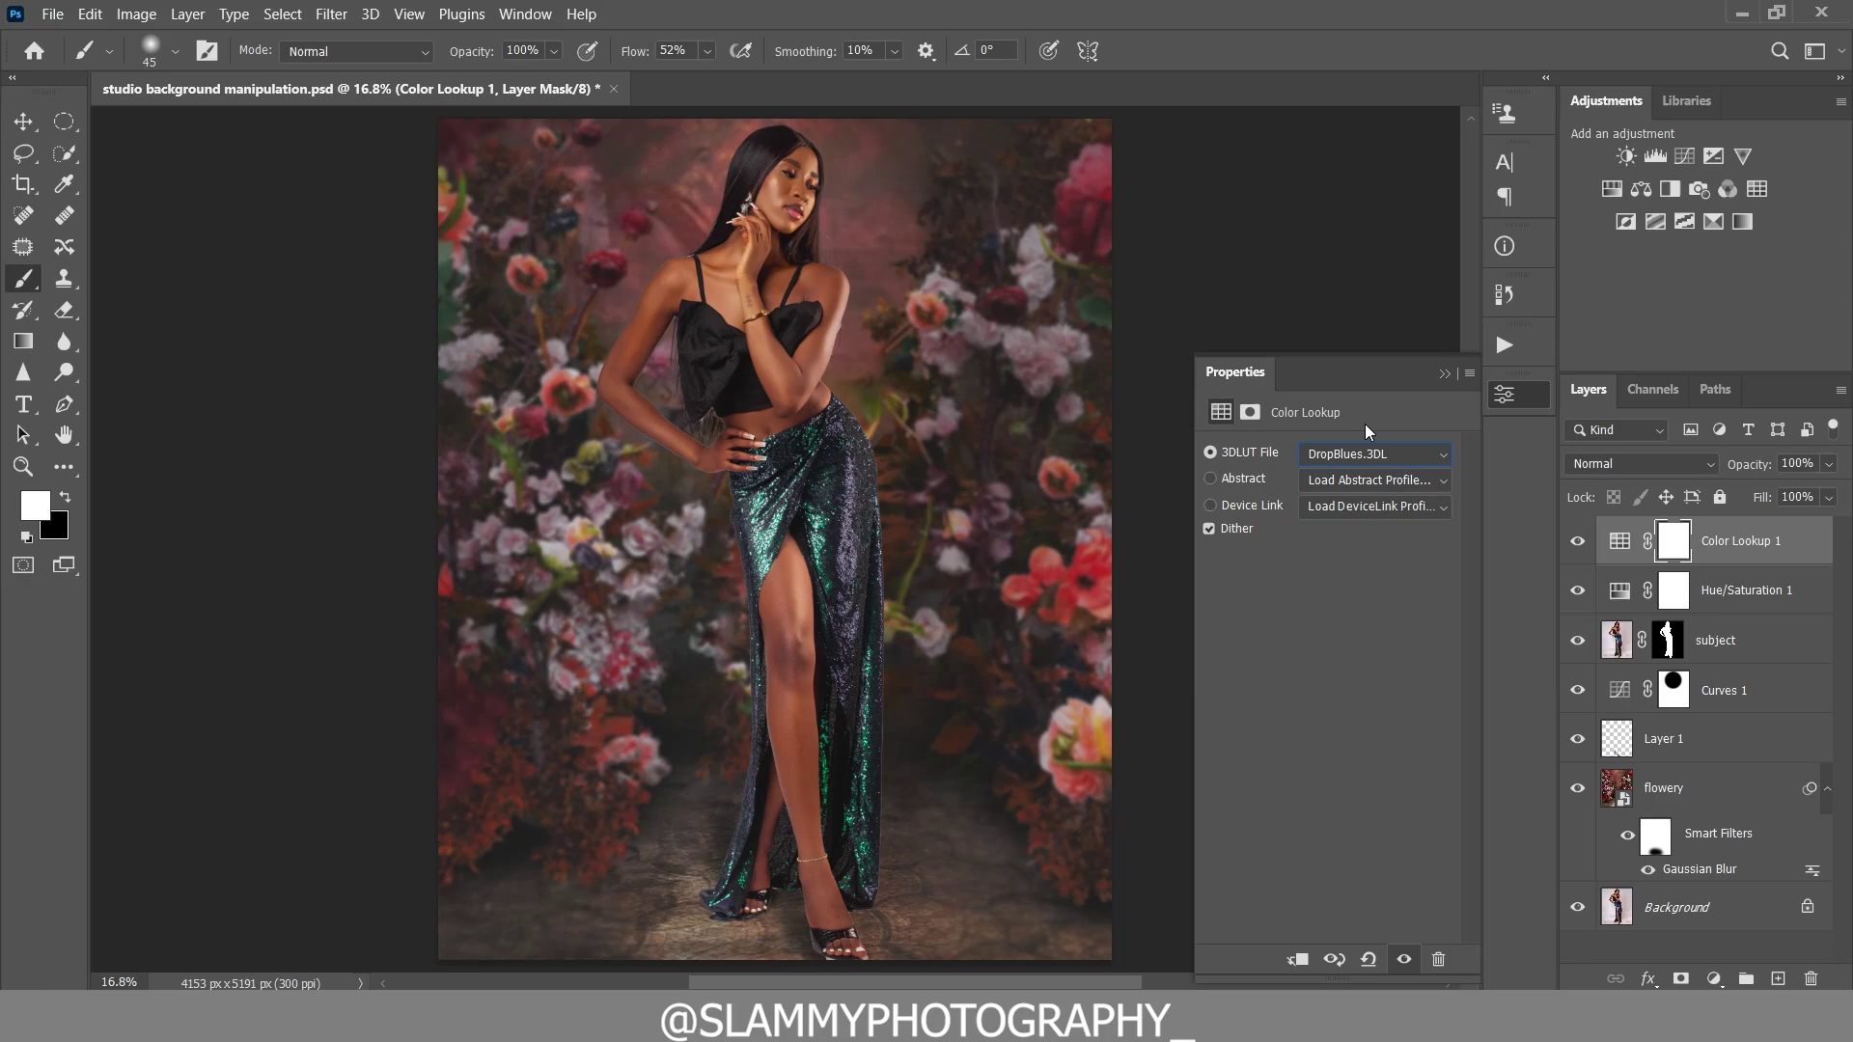
{"action": "left_click_drag", "start_coordinate": [1767, 464], "coordinate": [1717, 460]}
{"action": "left_click_drag", "start_coordinate": [1766, 560], "coordinate": [1810, 979]}
- Fit the whole composite on screen to view the model against the floral background
{"action": "key", "text": "z"}
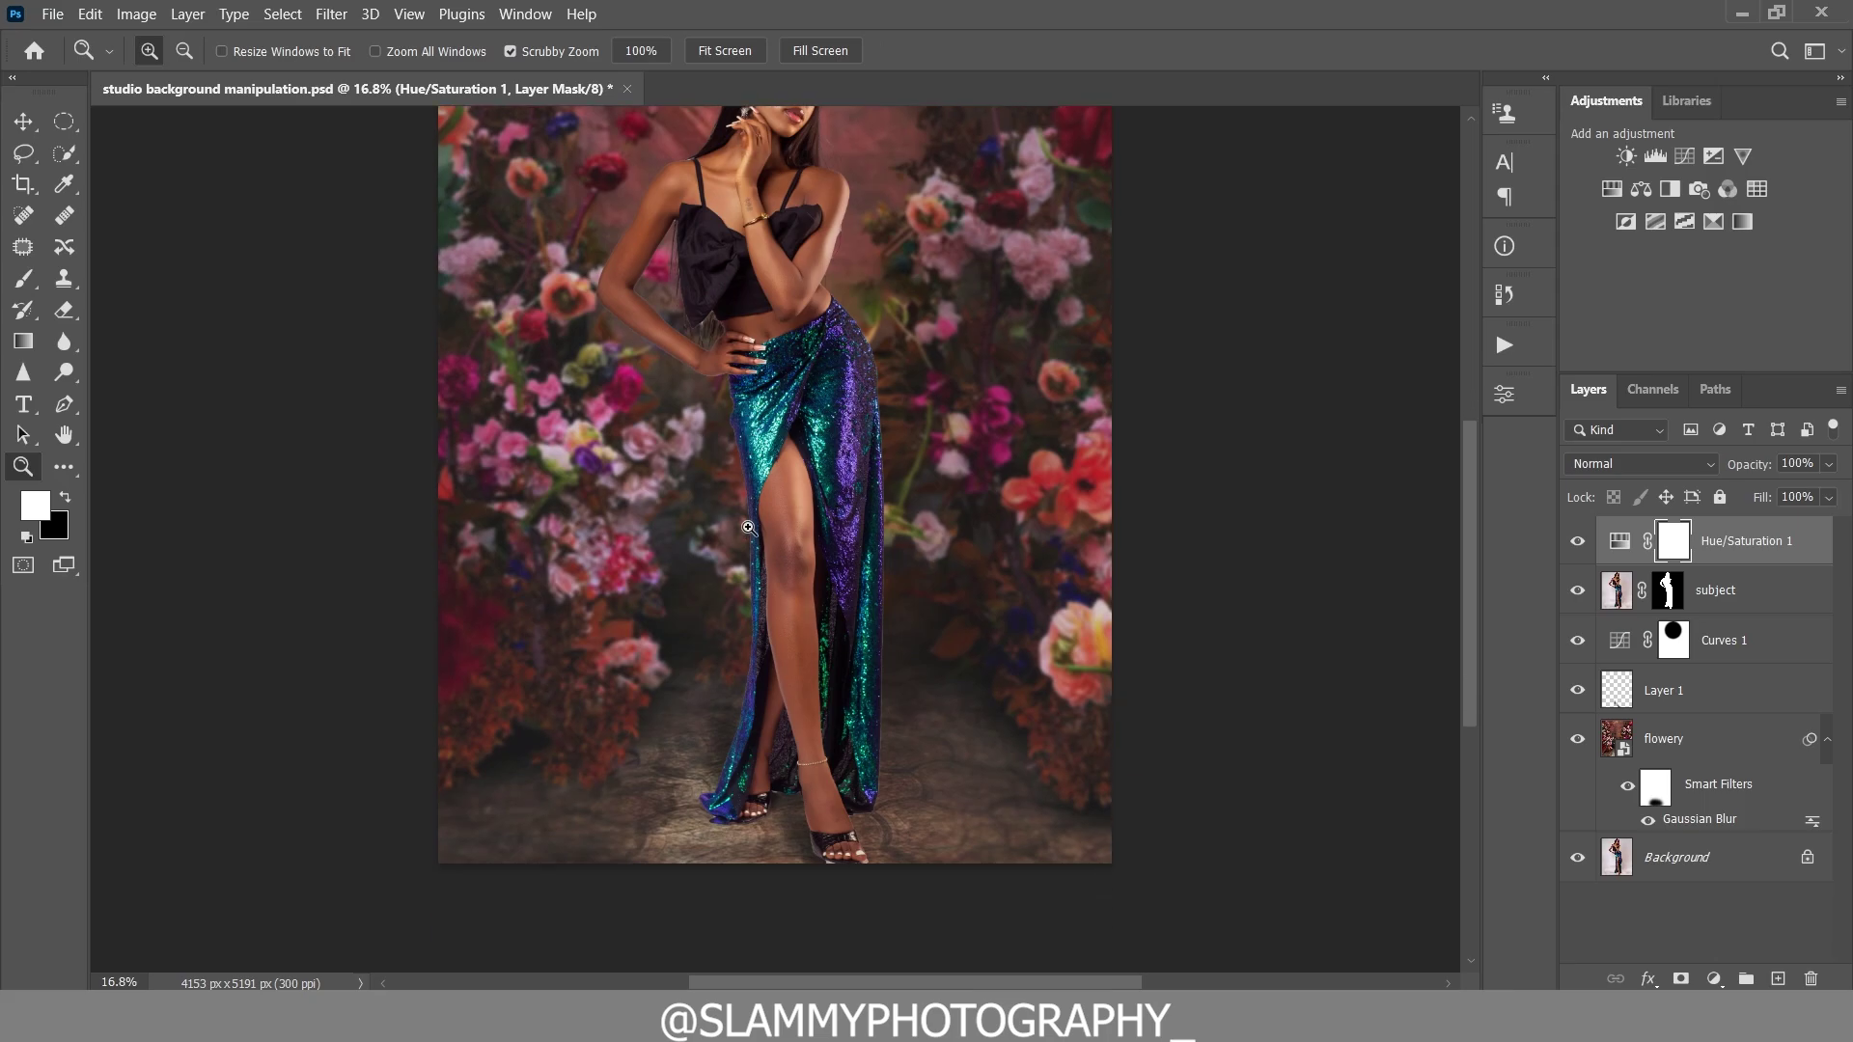
{"action": "scroll", "coordinate": [751, 521], "scroll_direction": "down", "scroll_amount": 2}
{"action": "scroll", "coordinate": [788, 275], "scroll_direction": "up", "scroll_amount": 2}
{"action": "left_click", "coordinate": [409, 14]}
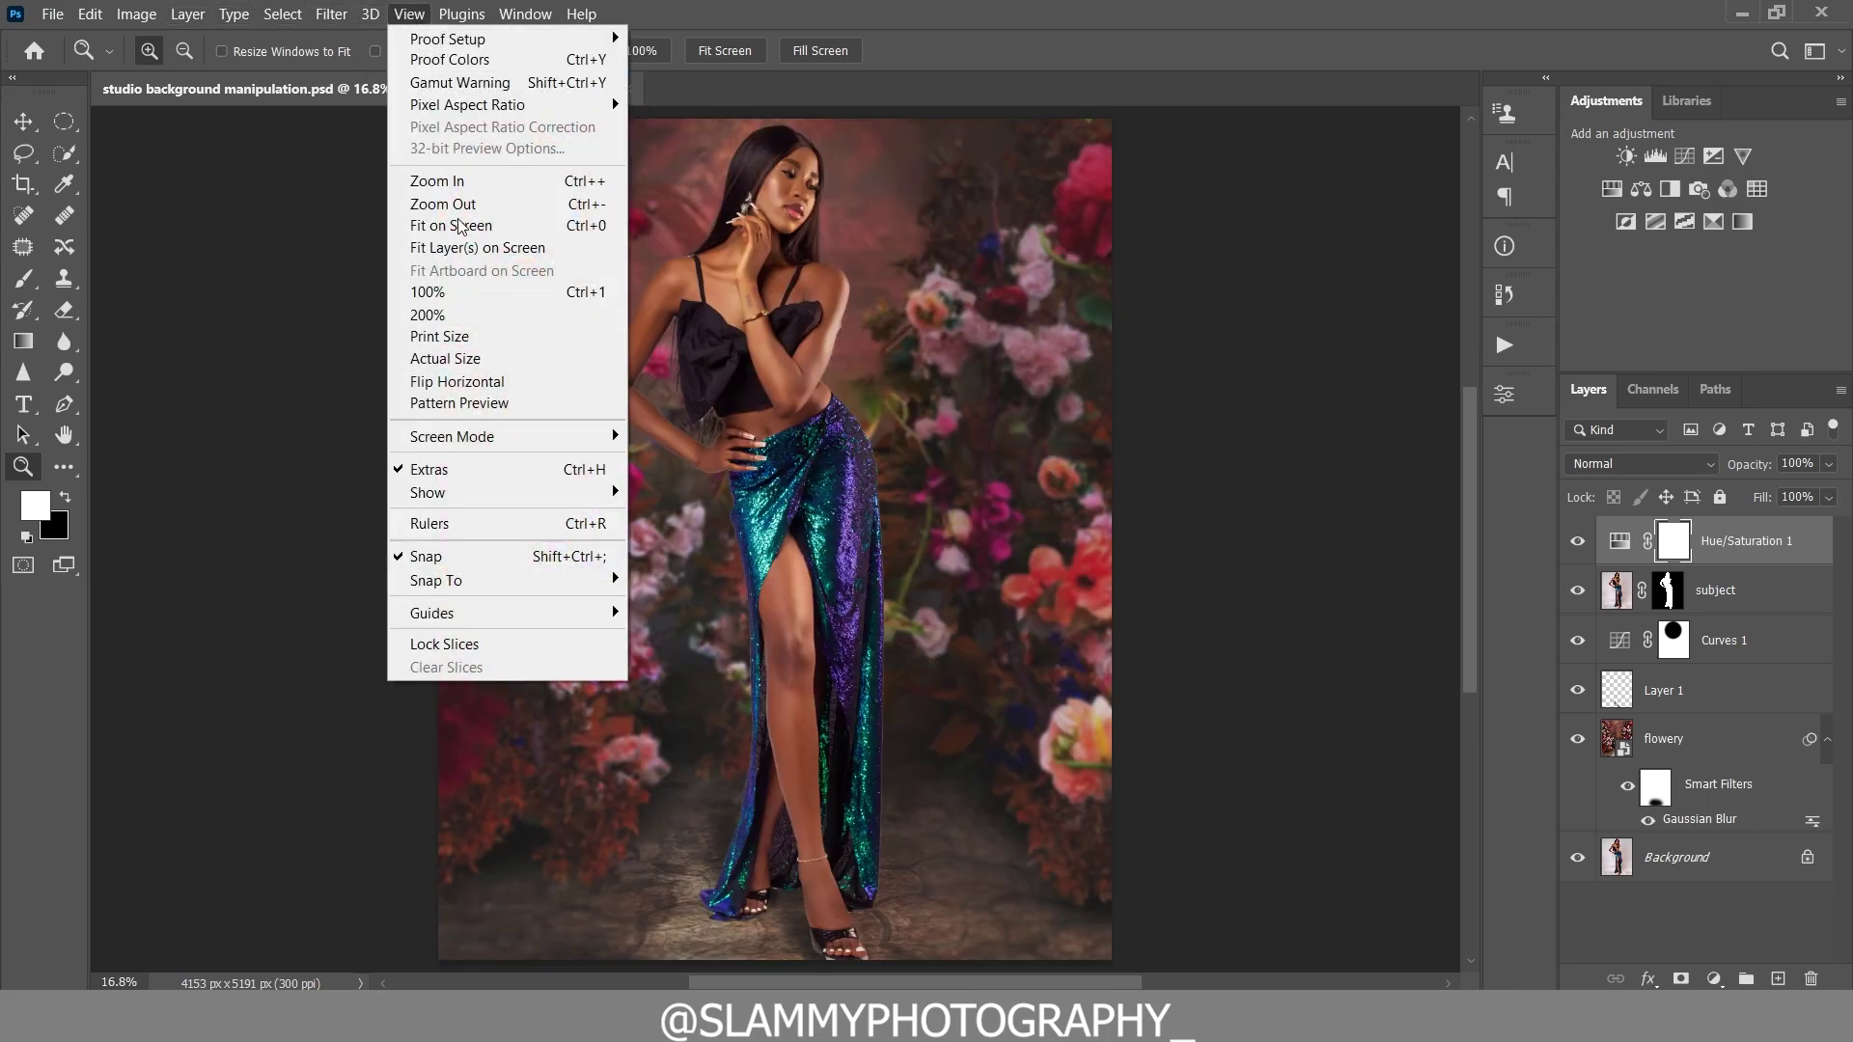
{"action": "left_click", "coordinate": [473, 226]}
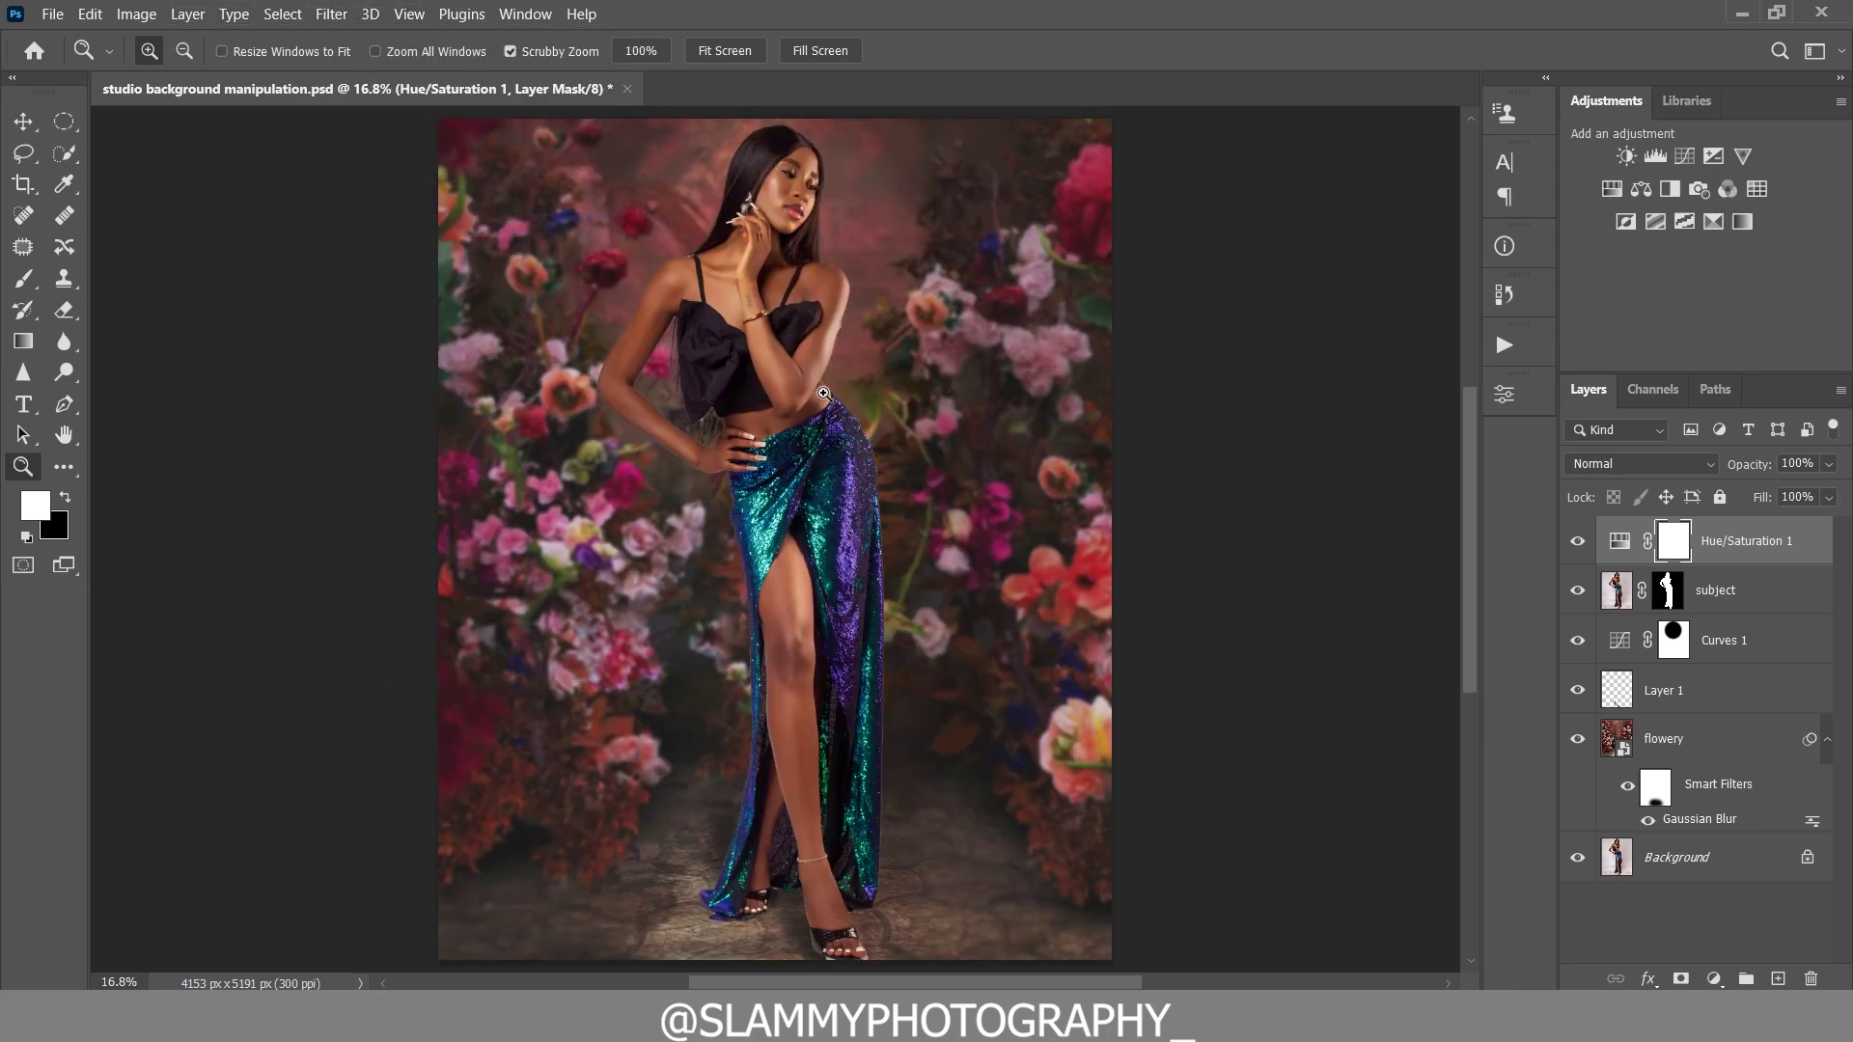